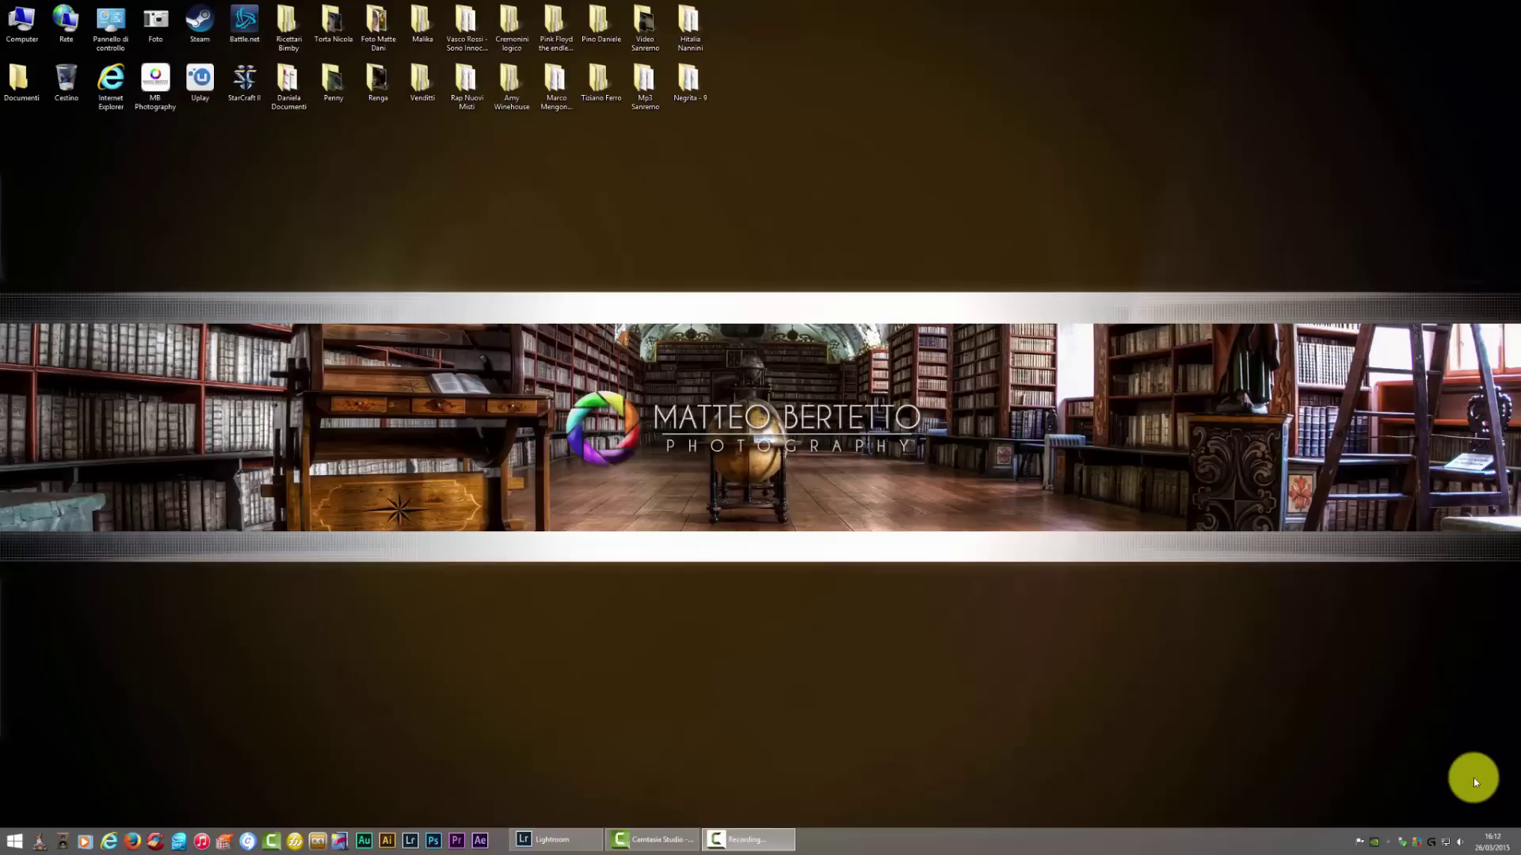
- Restore the Lightroom 5 window from the taskbar, showing the Library grid
{"action": "left_click", "coordinate": [568, 839]}
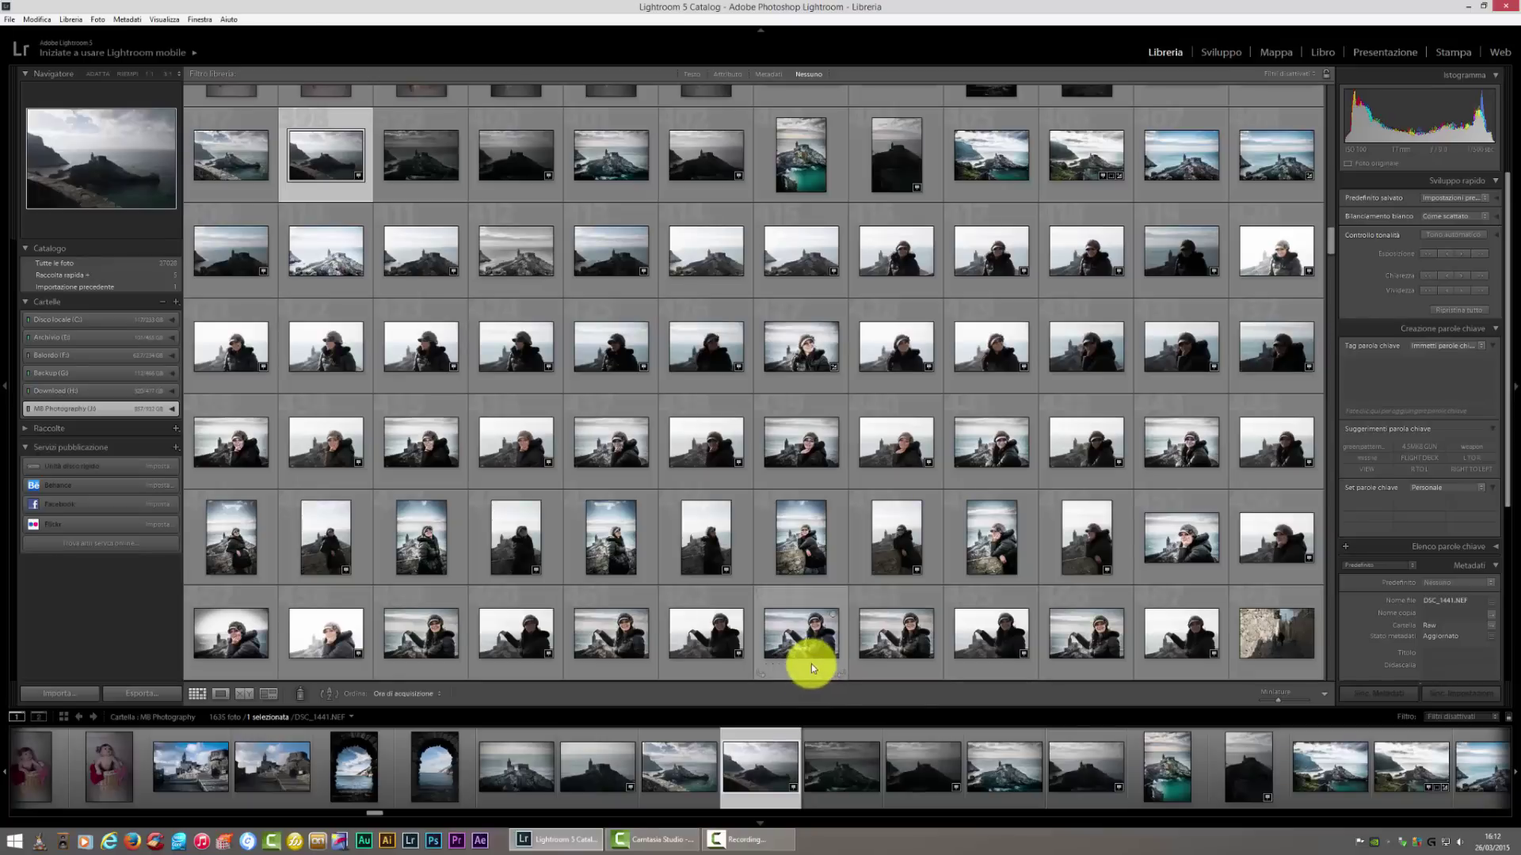
- Choose Importa foto e video... from the File menu
{"action": "left_click", "coordinate": [10, 19]}
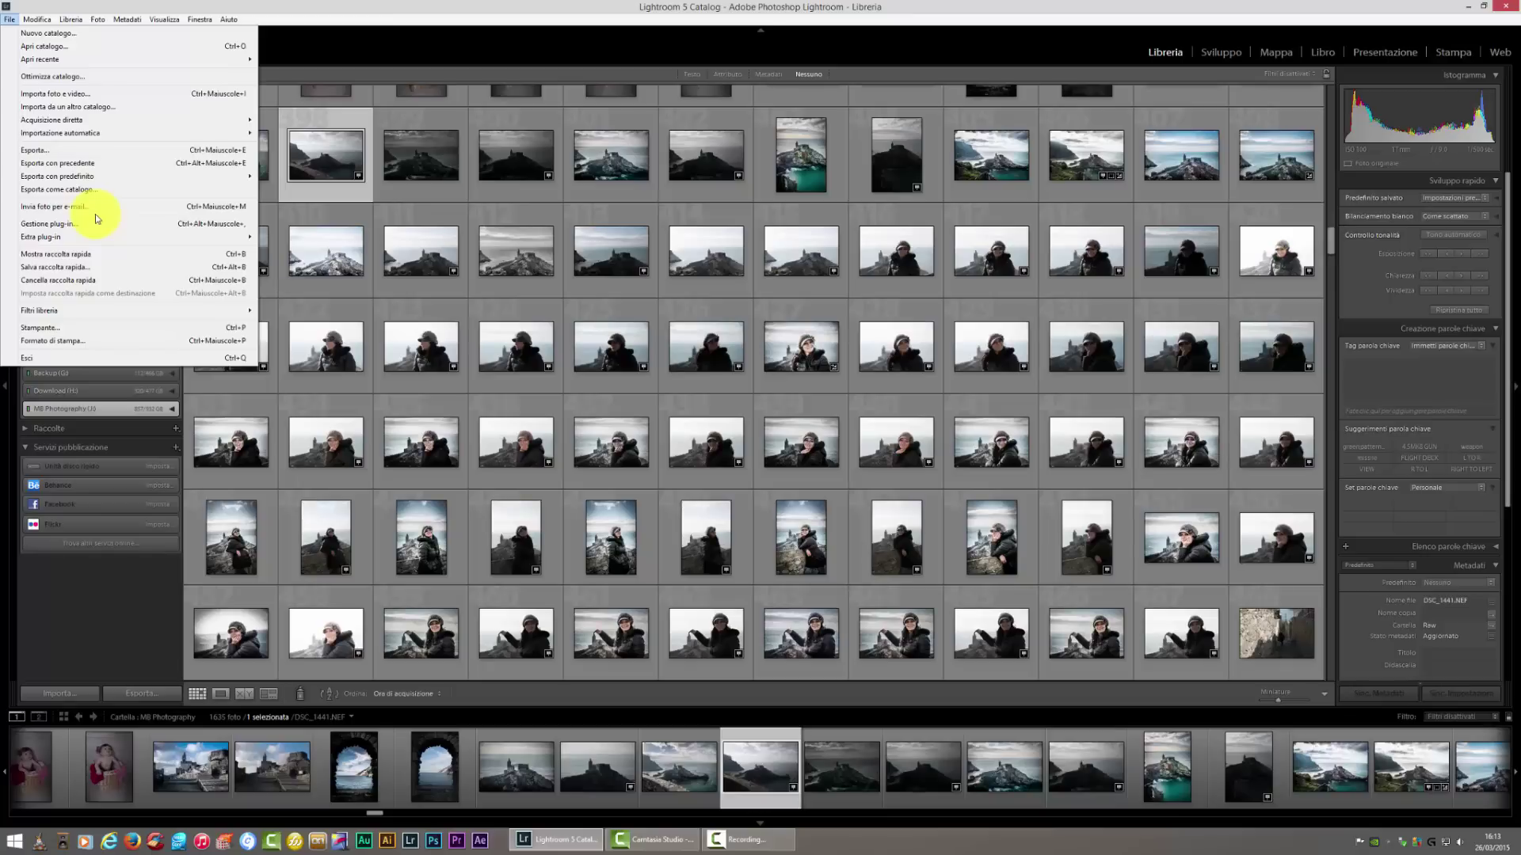
{"action": "left_click", "coordinate": [111, 91]}
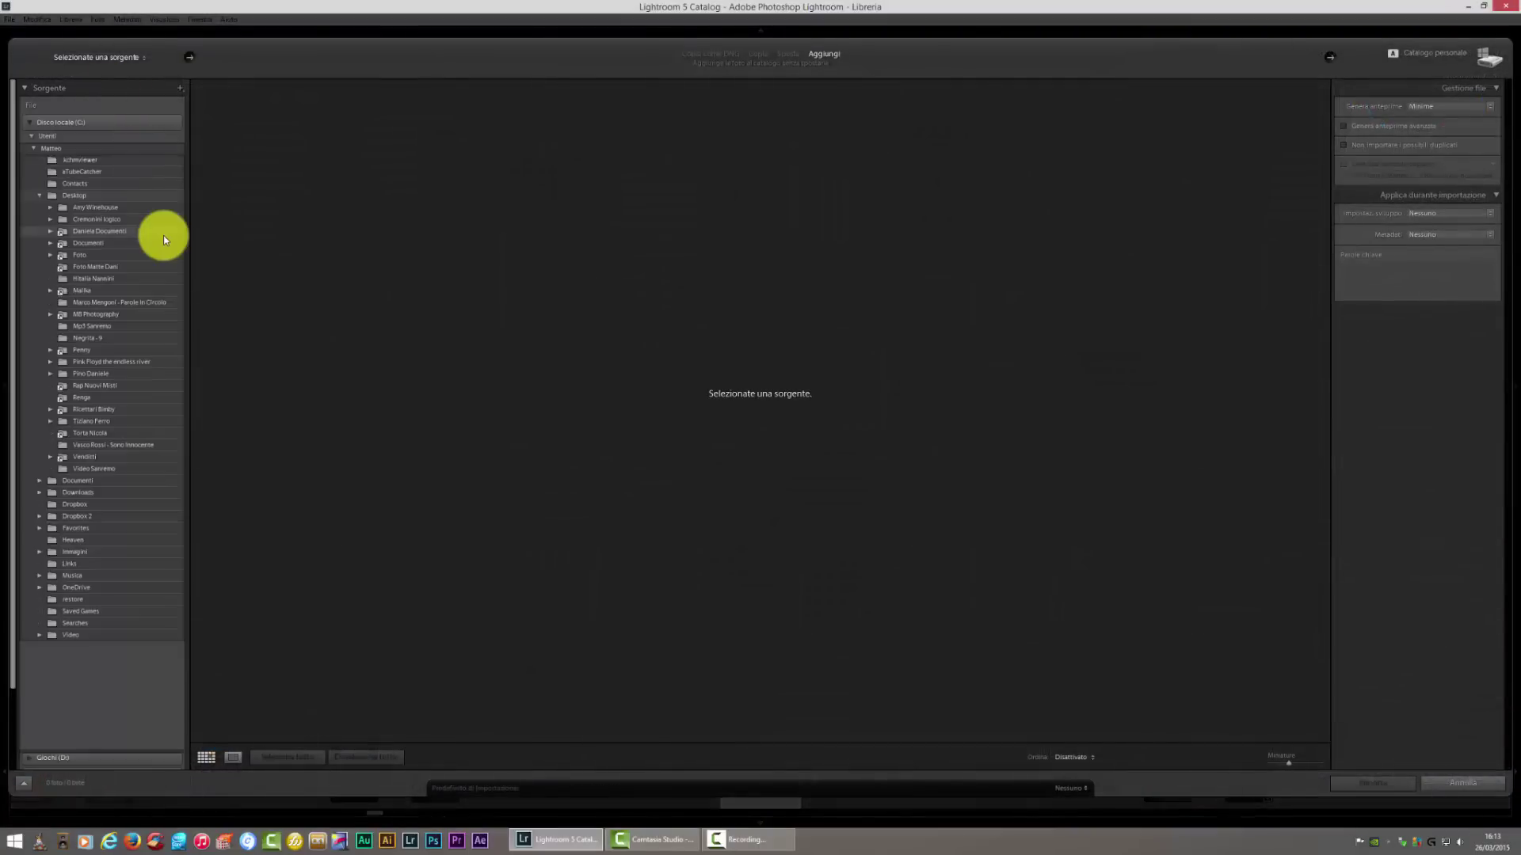
- Browse Disco locale (C:) and Archivio (E:) > Foto as sources, then cancel the import
{"action": "left_click", "coordinate": [51, 123]}
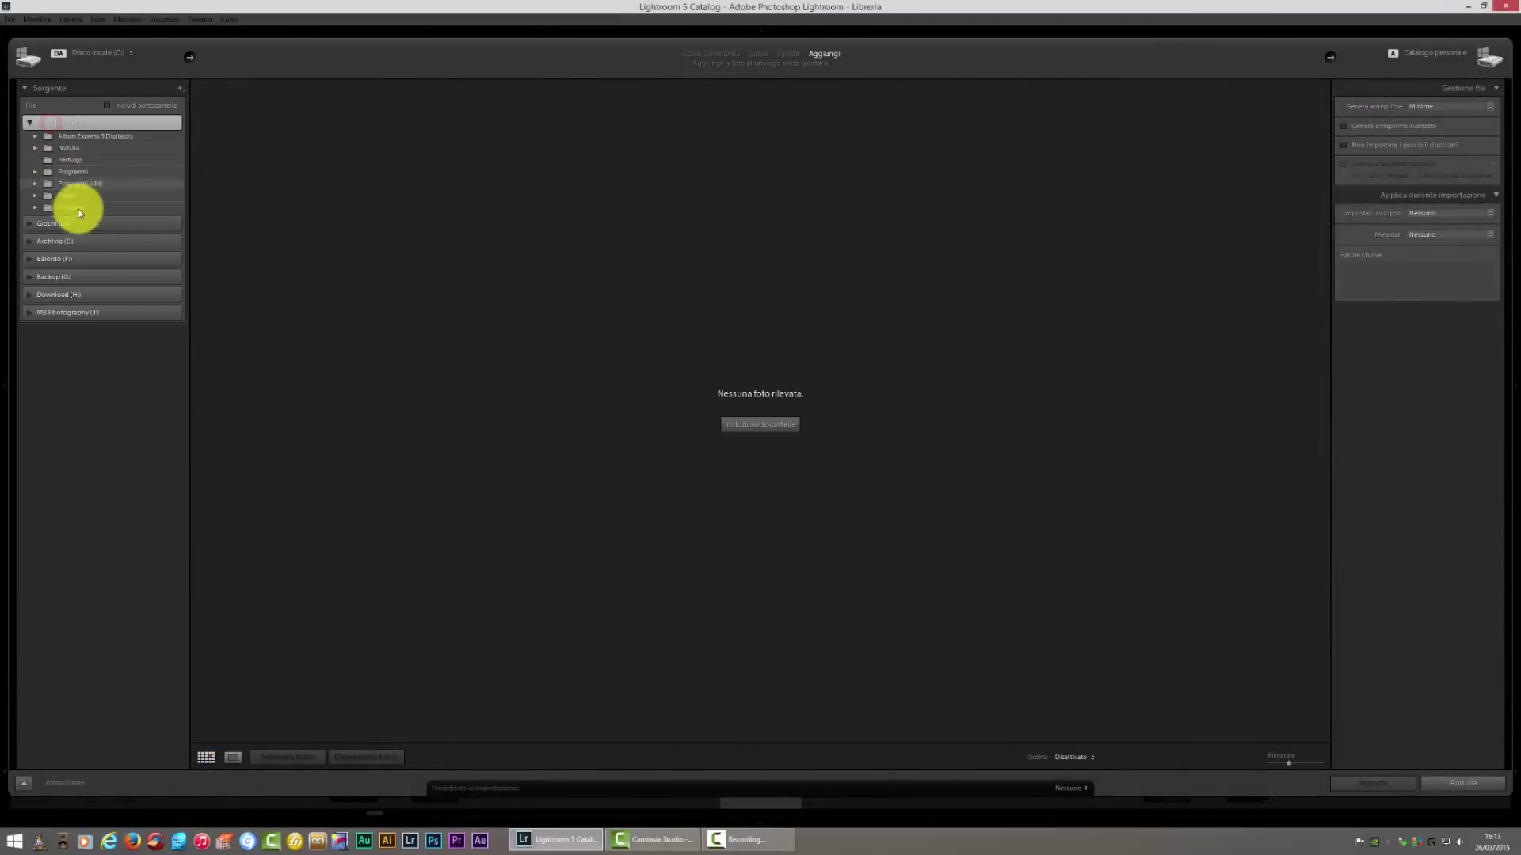
{"action": "left_click", "coordinate": [76, 248]}
{"action": "left_click", "coordinate": [57, 304]}
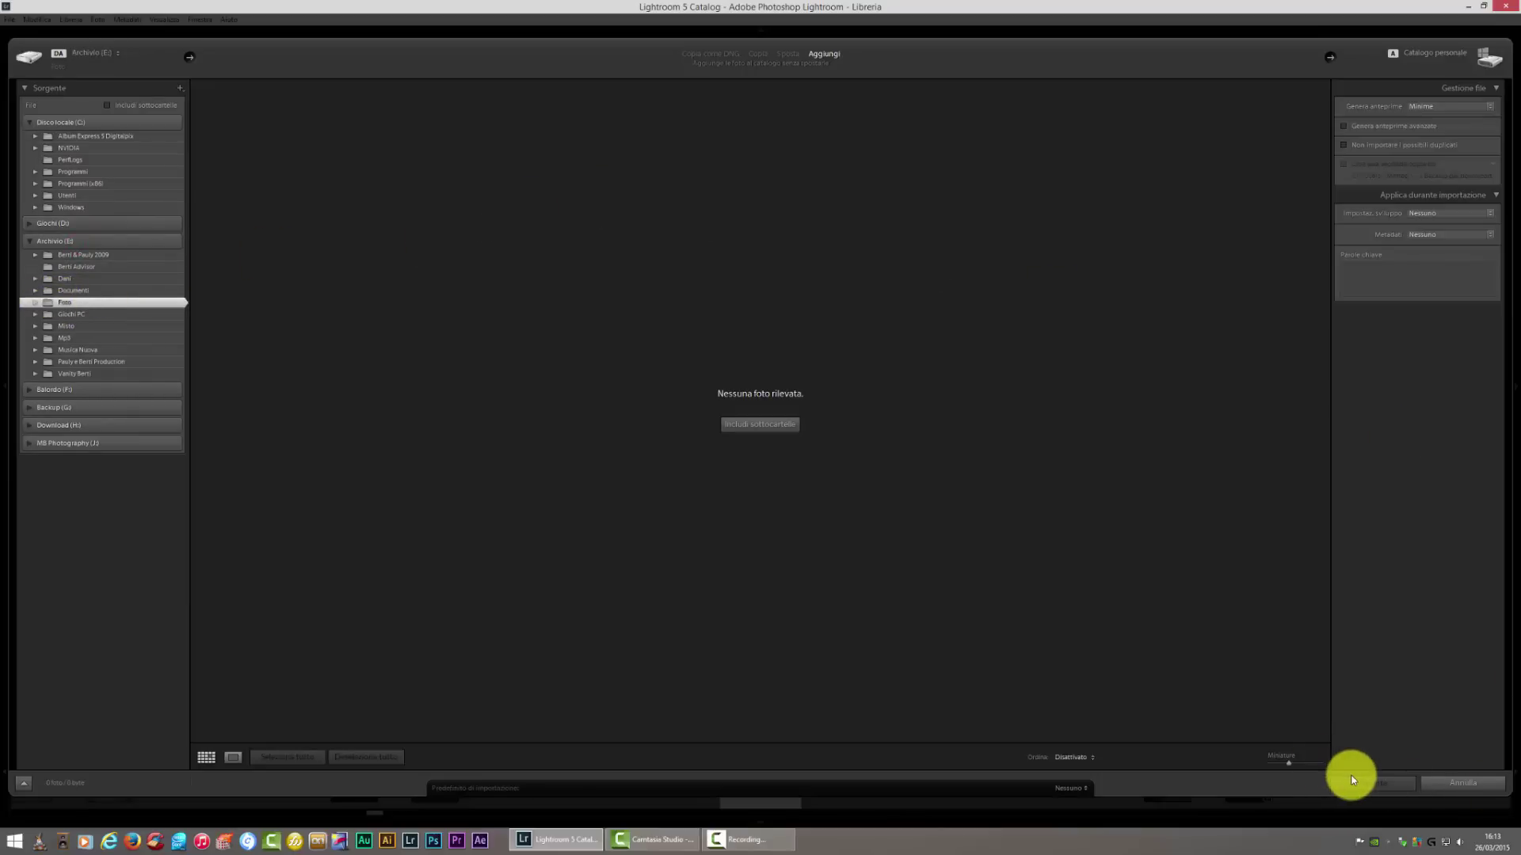
{"action": "left_click", "coordinate": [1465, 783]}
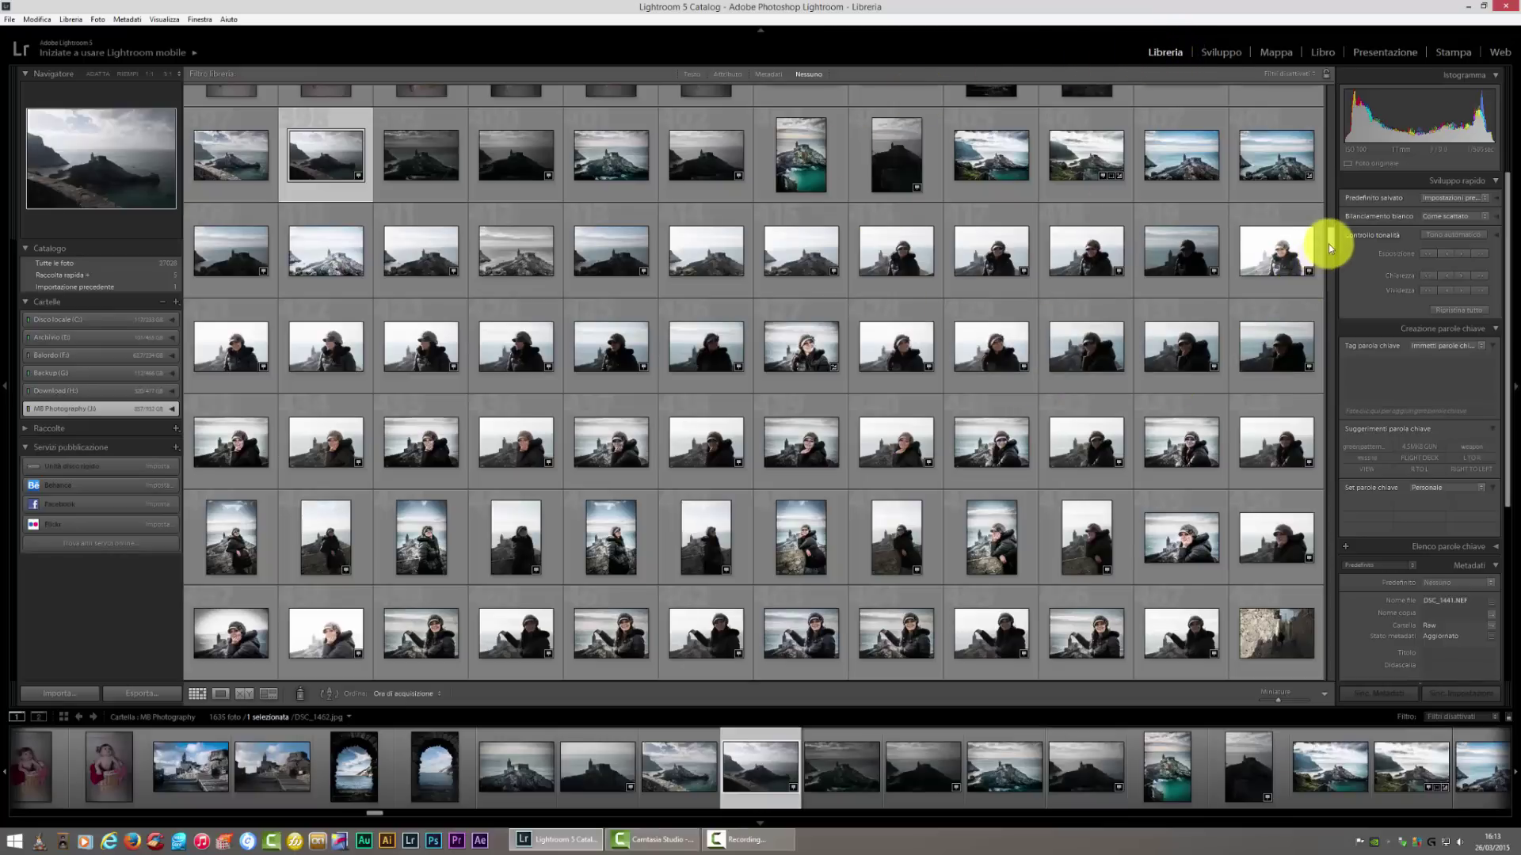
- Browse the Innsbruck folder, then show the MB Photography folder's photos
{"action": "mouse_move", "coordinate": [1329, 244]}
{"action": "left_mouse_down"}
{"action": "mouse_move", "coordinate": [1328, 340]}
{"action": "mouse_move", "coordinate": [1331, 142]}
{"action": "left_mouse_up"}
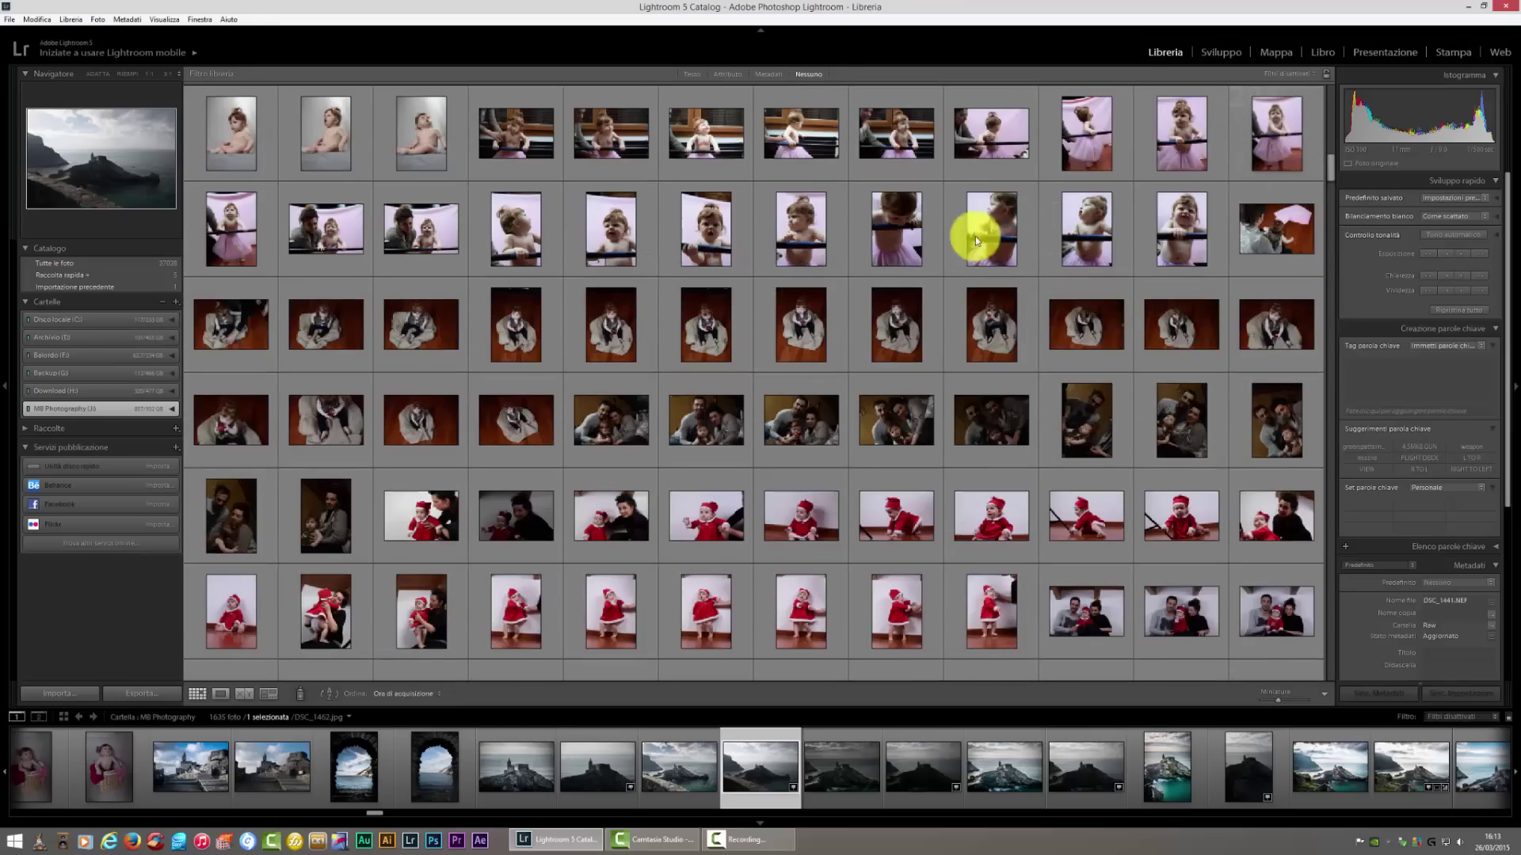
{"action": "left_click", "coordinate": [52, 373]}
{"action": "left_click", "coordinate": [69, 388]}
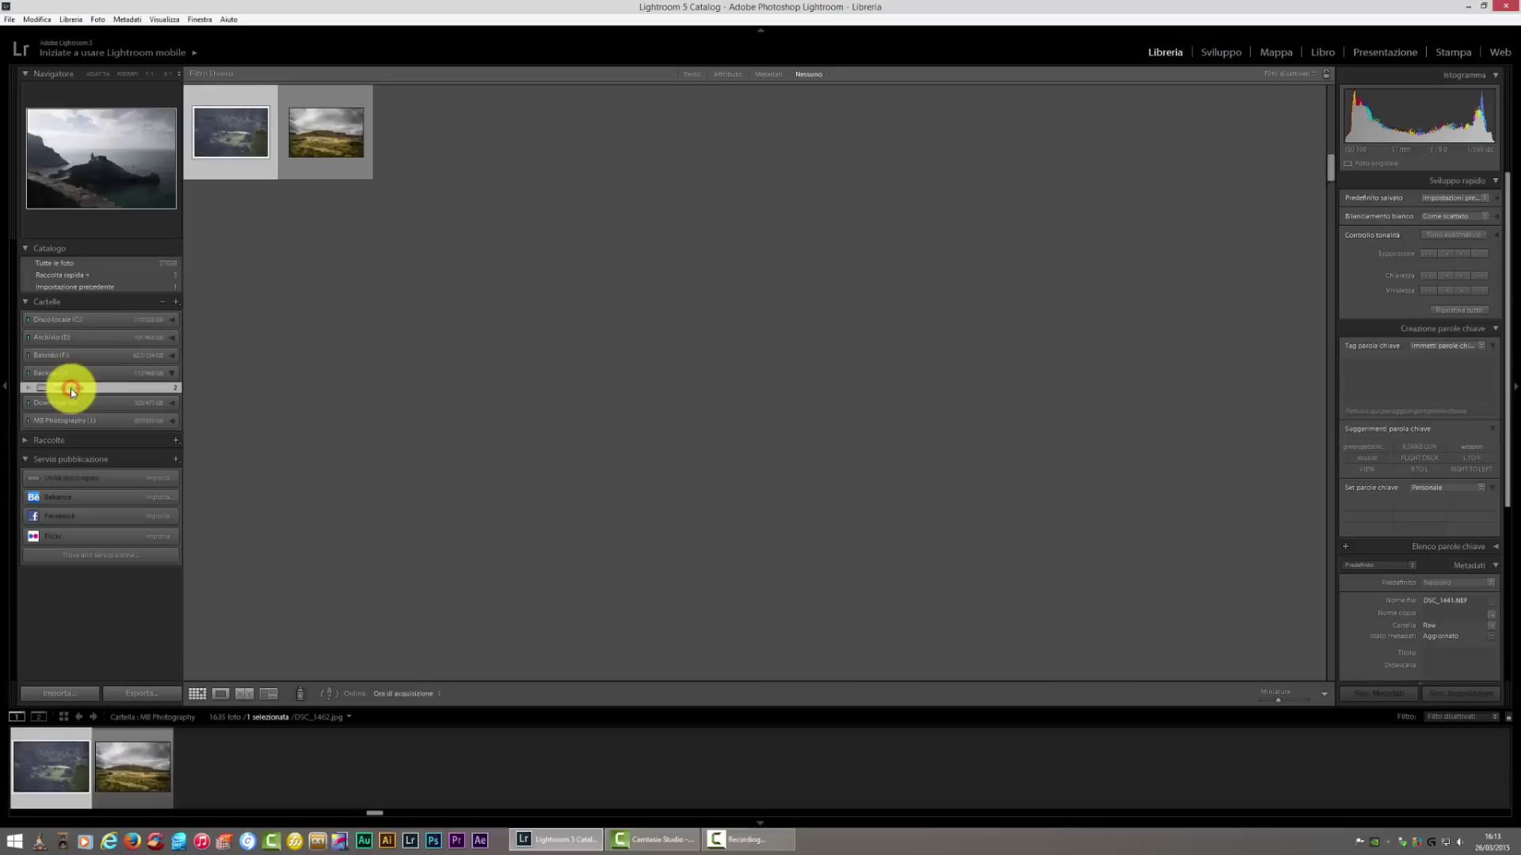
{"action": "left_click", "coordinate": [81, 355]}
{"action": "left_click", "coordinate": [63, 356]}
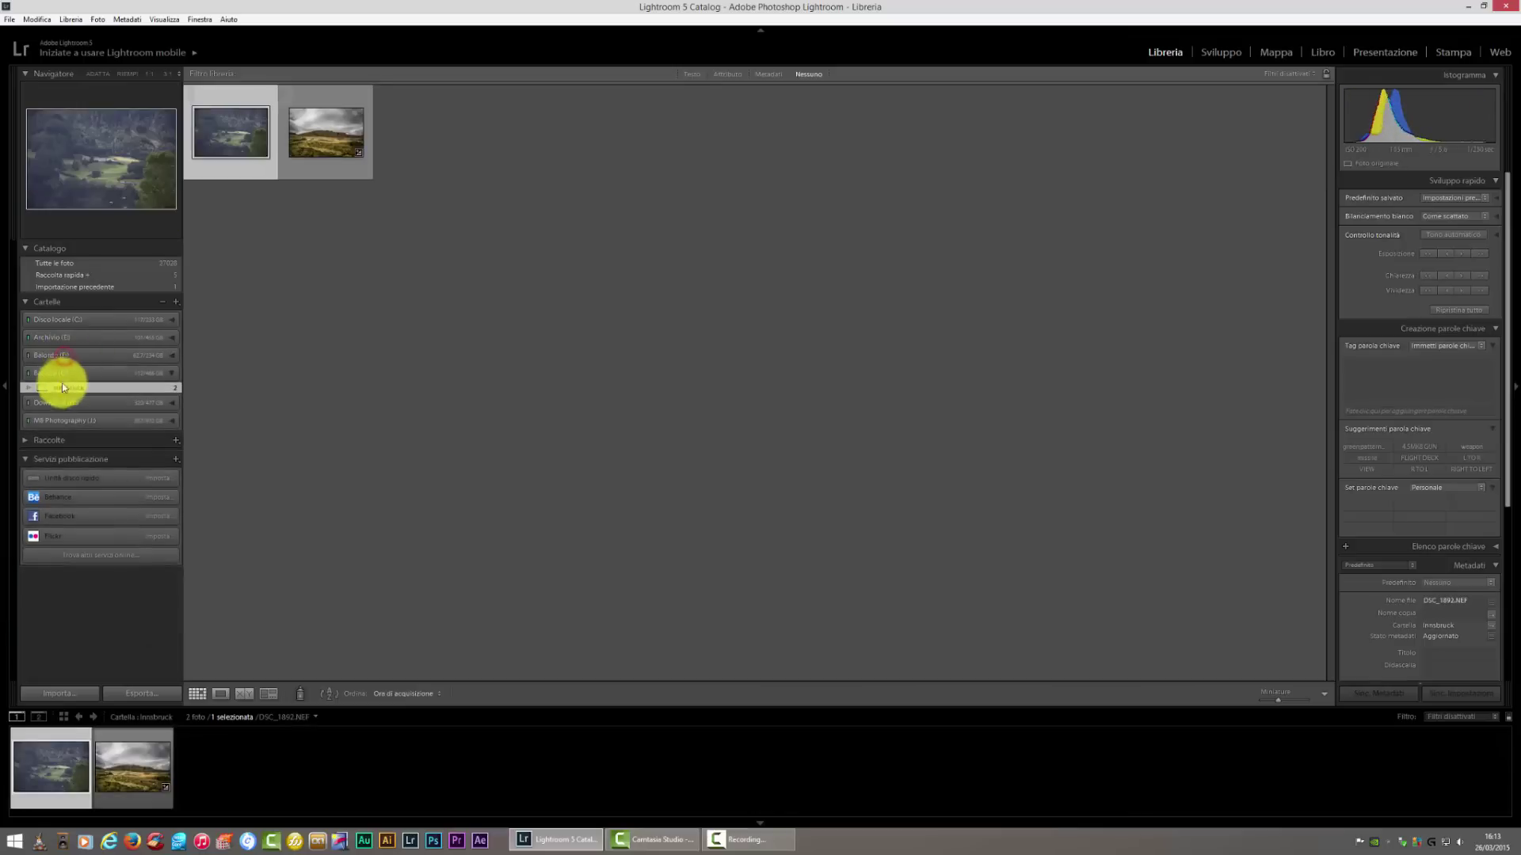
{"action": "left_click", "coordinate": [59, 373]}
{"action": "left_click", "coordinate": [60, 406]}
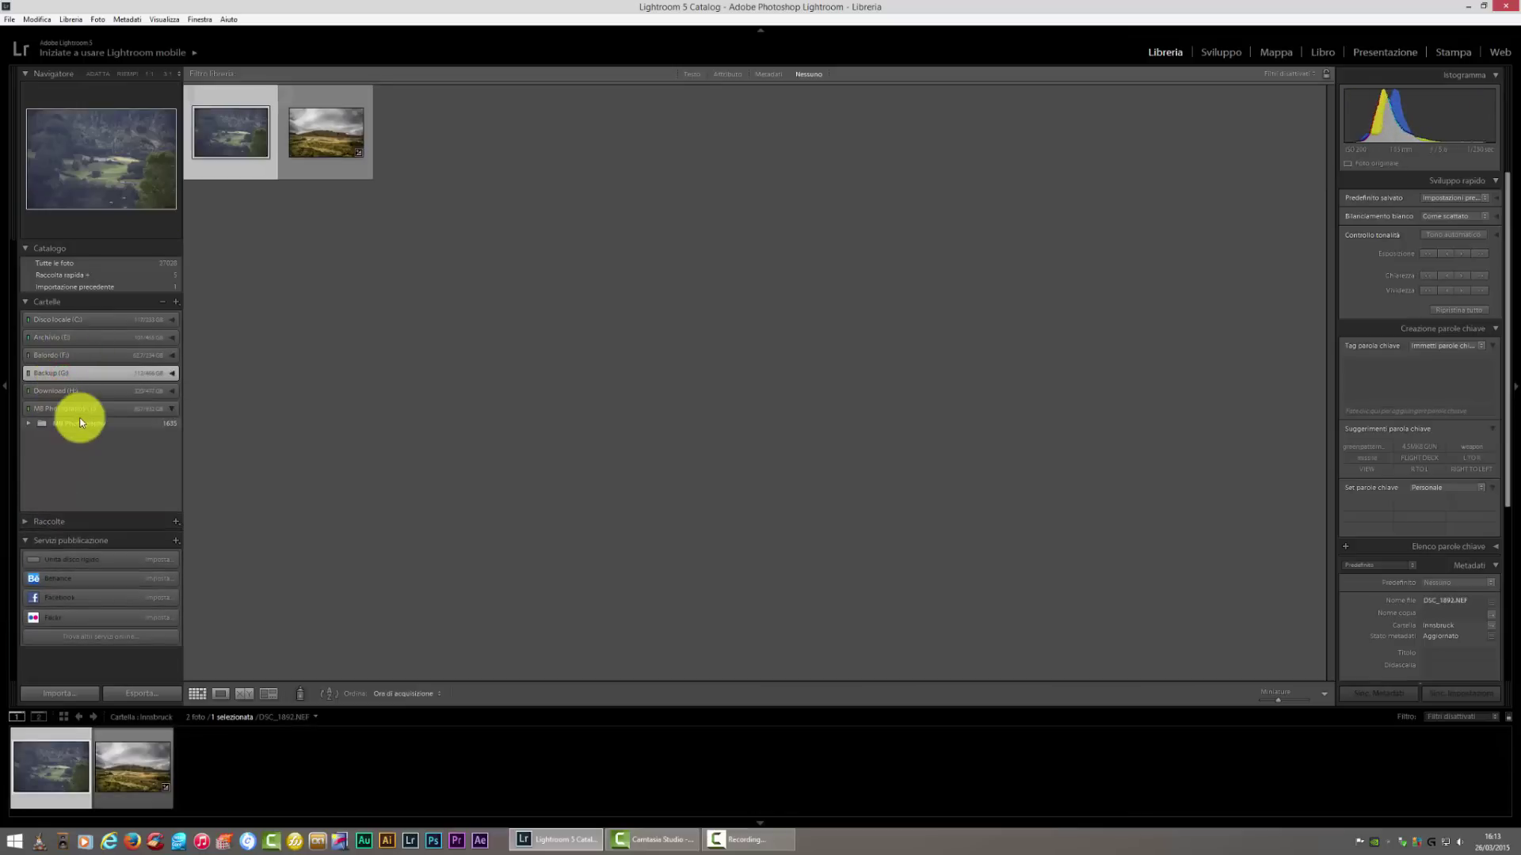
{"action": "left_click", "coordinate": [84, 421]}
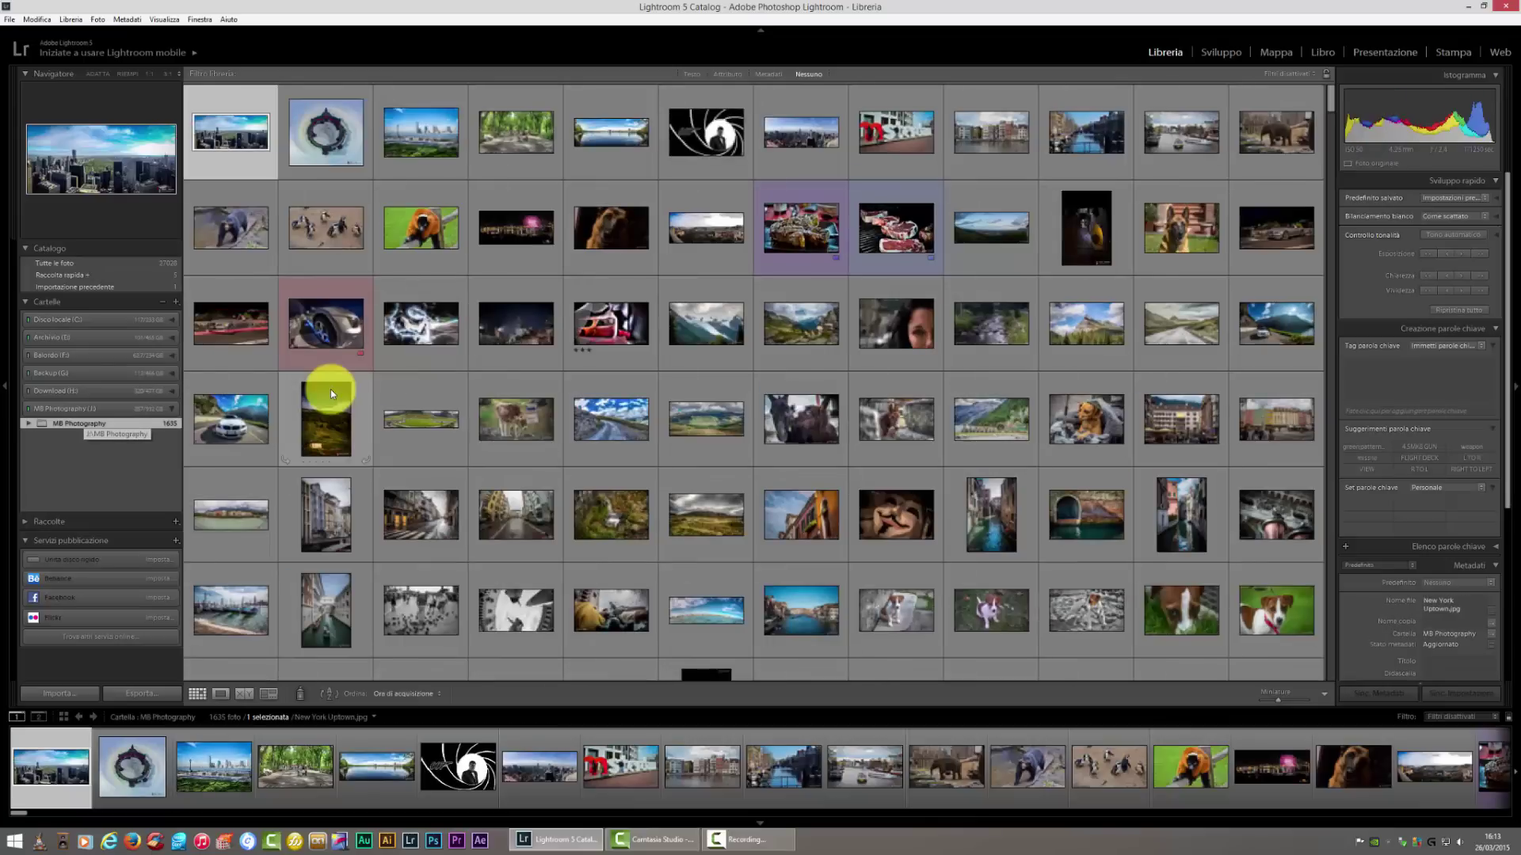
{"action": "left_click", "coordinate": [65, 410]}
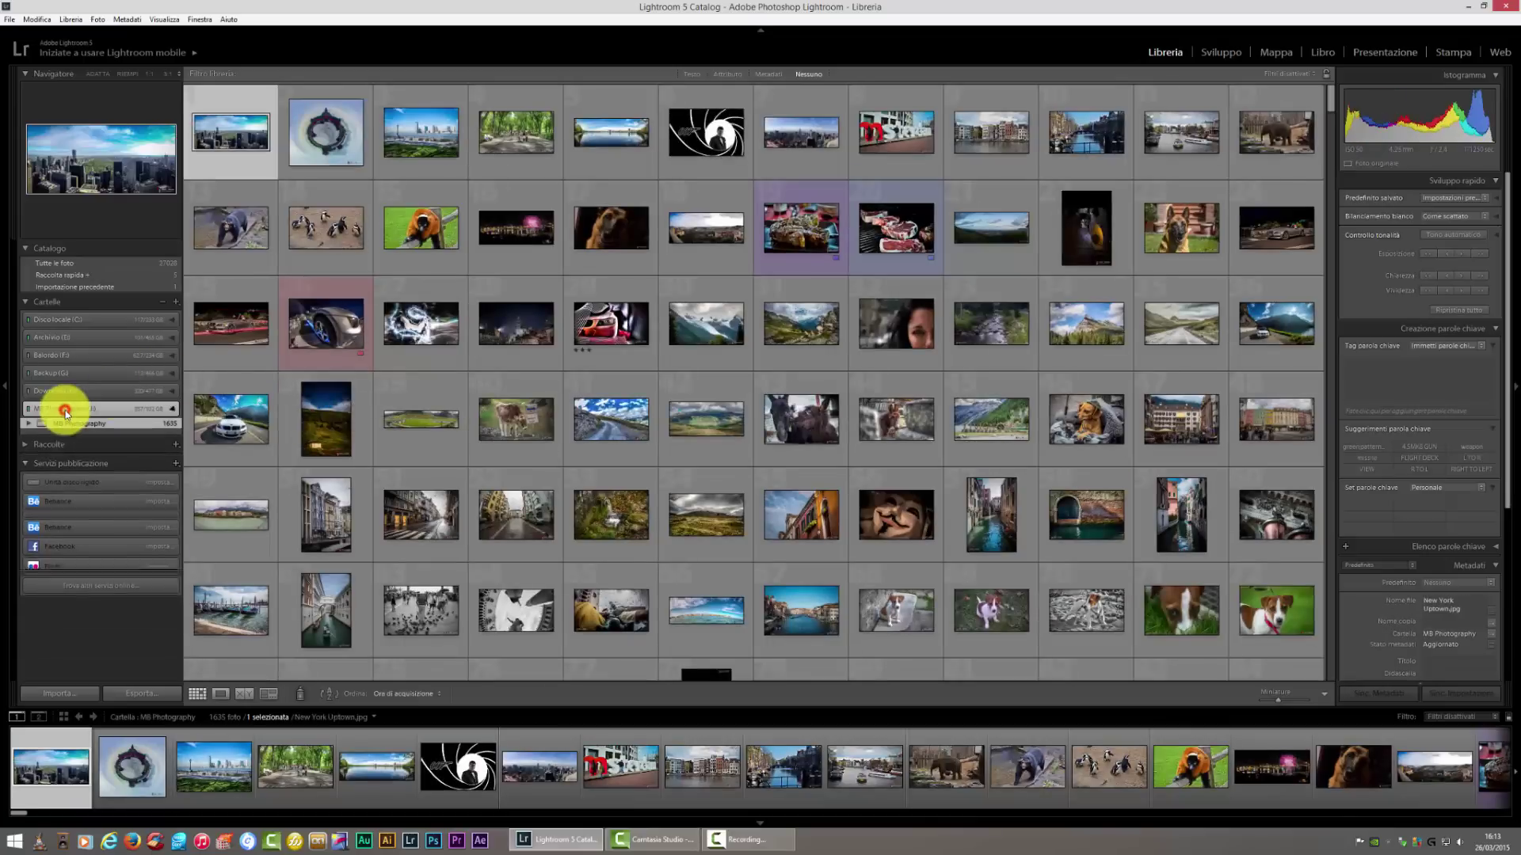
{"action": "mouse_move", "coordinate": [515, 418]}
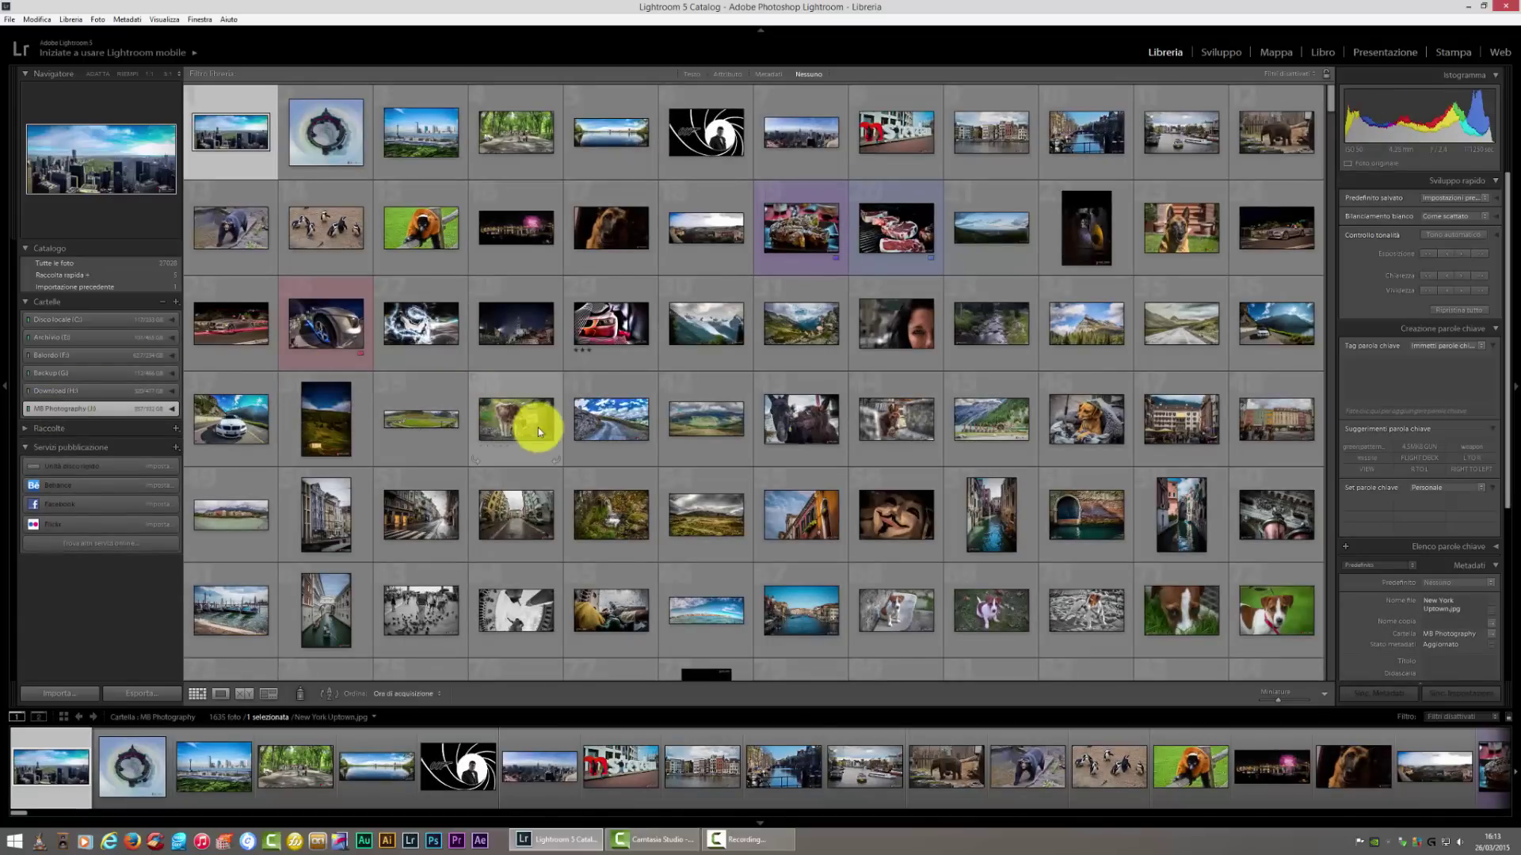
- Select the fireworks, mountain panorama and Kira.jpg thumbnails in the grid
{"action": "left_click", "coordinate": [530, 230]}
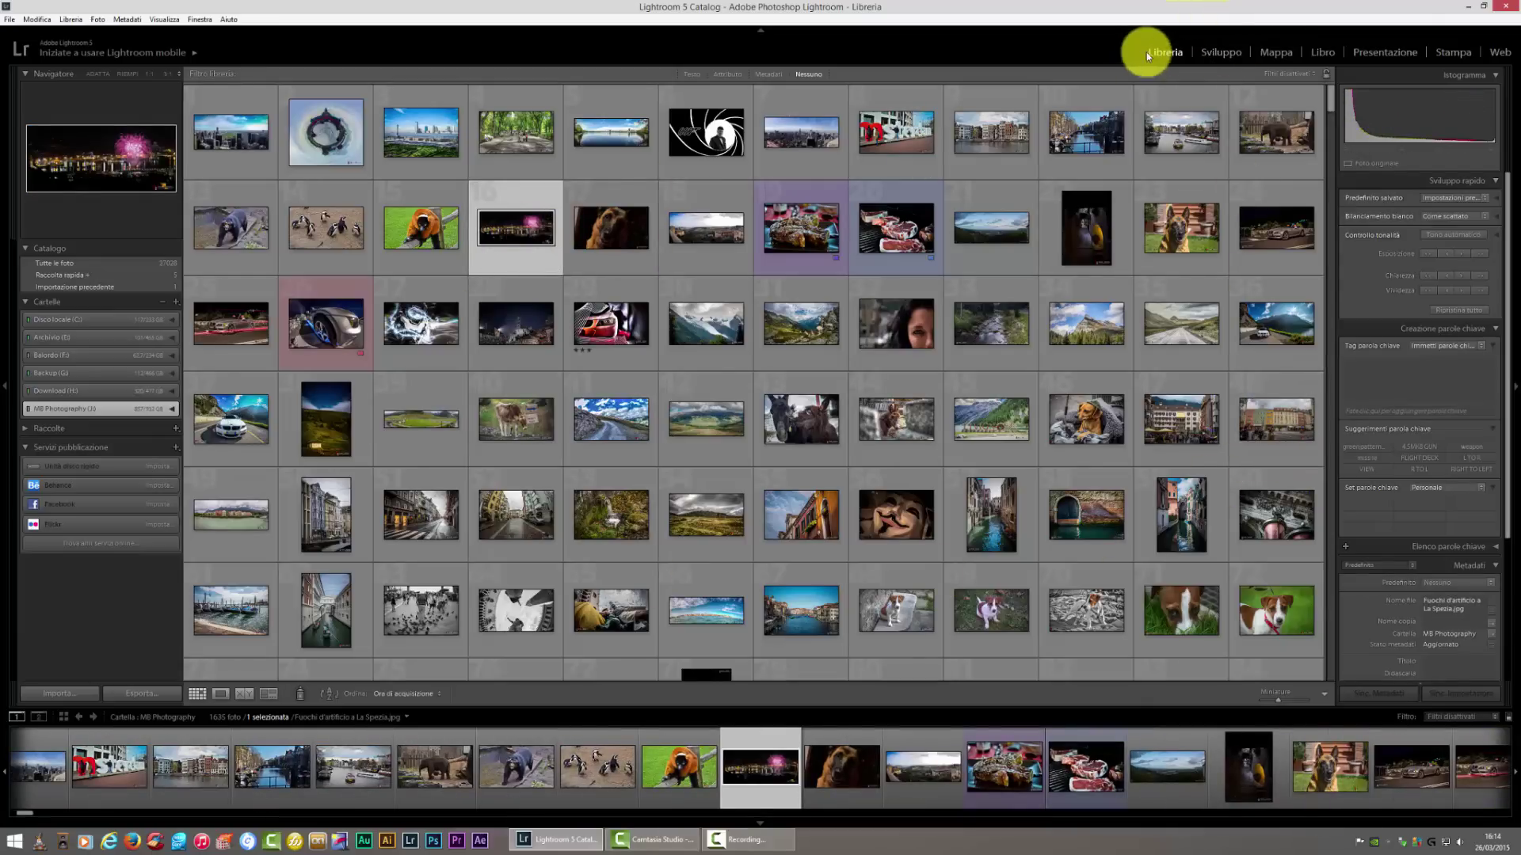
{"action": "left_click", "coordinate": [691, 418]}
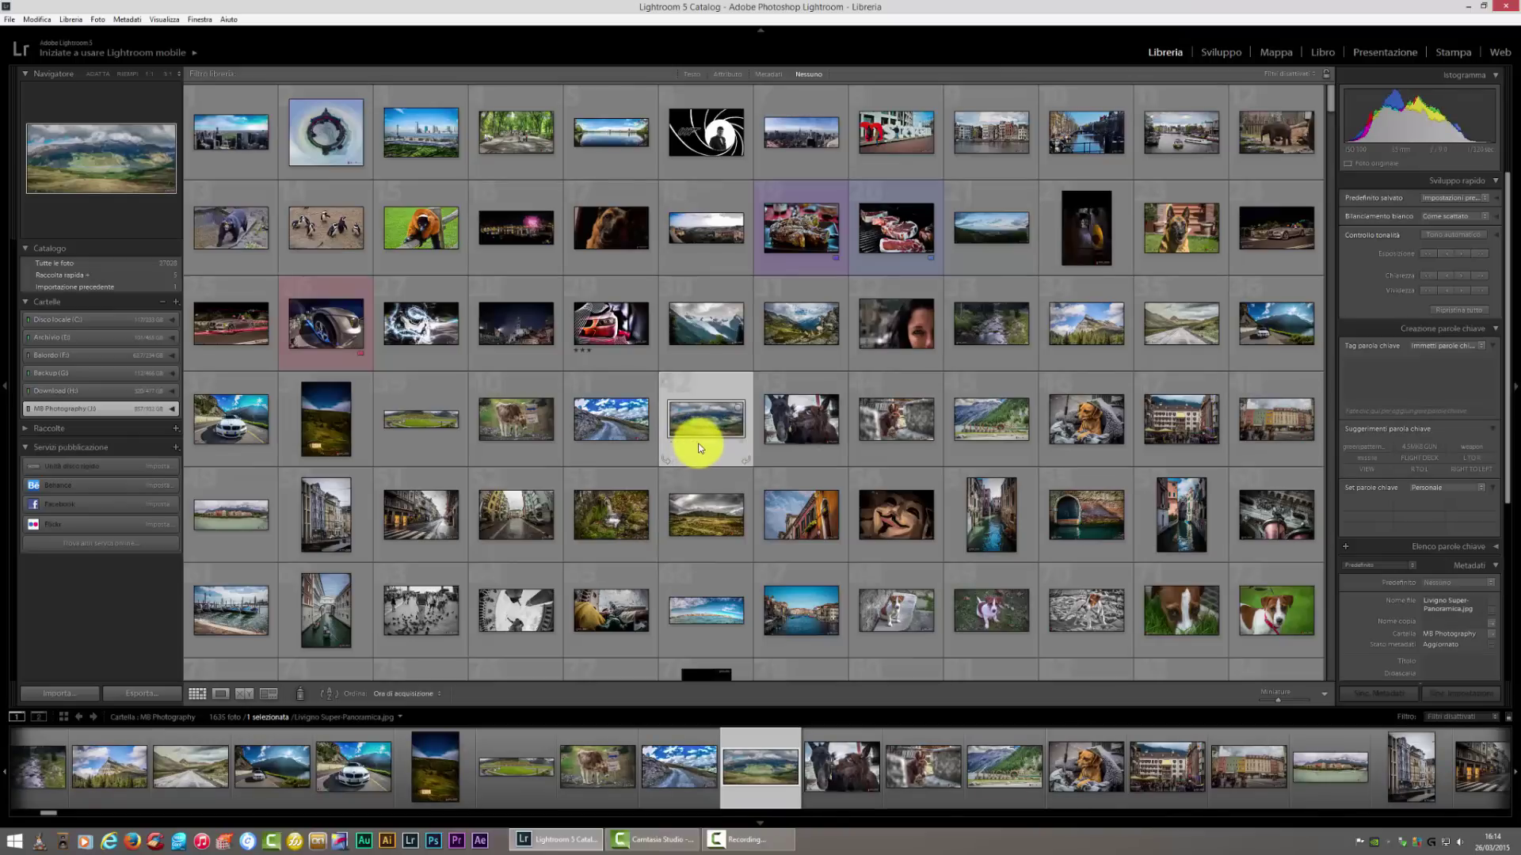
{"action": "left_click", "coordinate": [618, 254]}
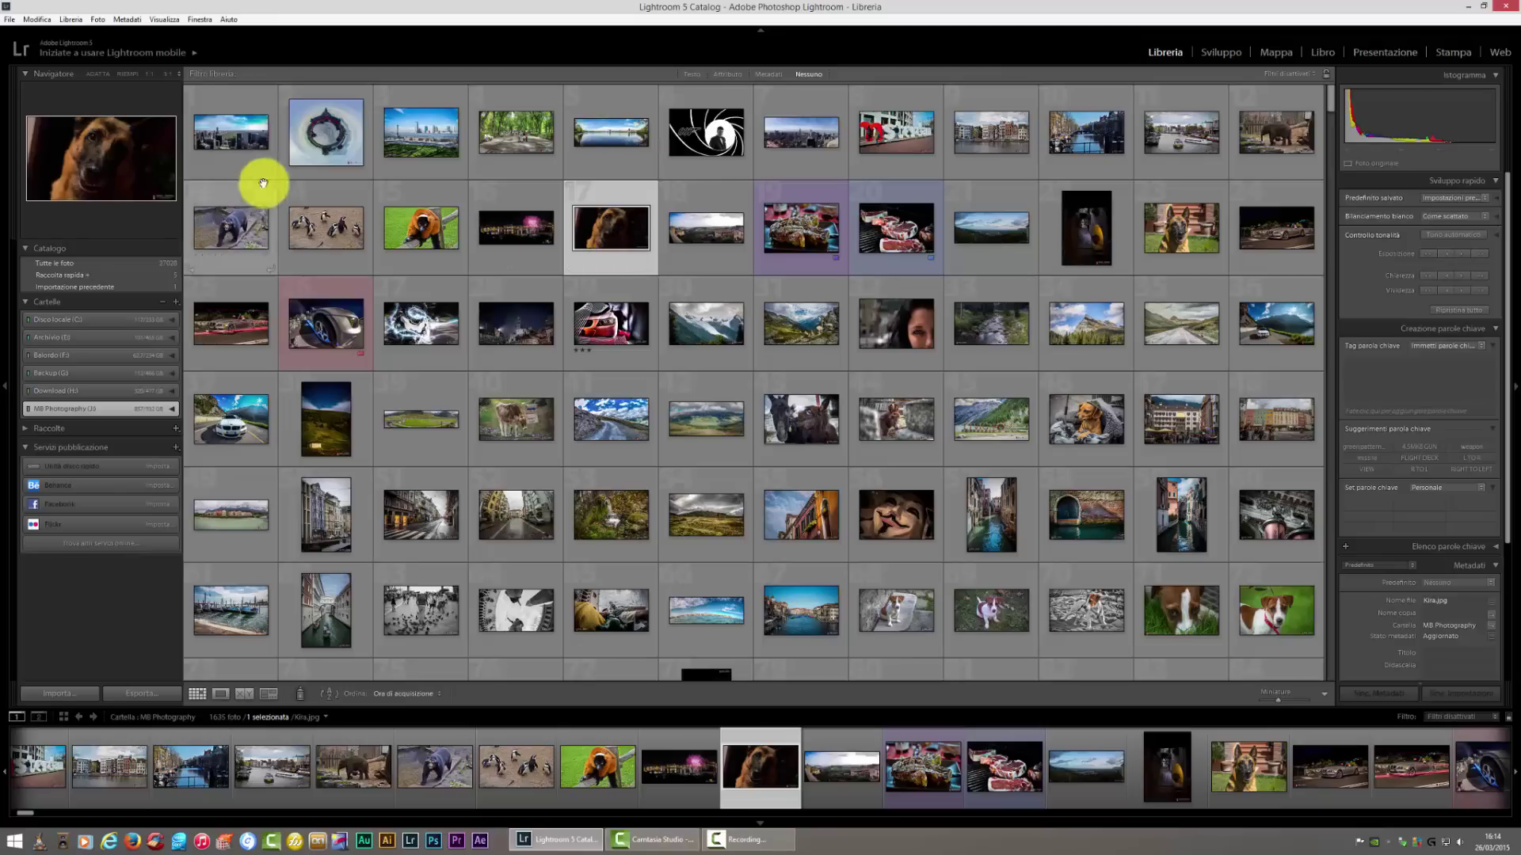
- Remove the car photo's red label, try yellow, then leave it unlabelled
{"action": "right_click", "coordinate": [362, 358]}
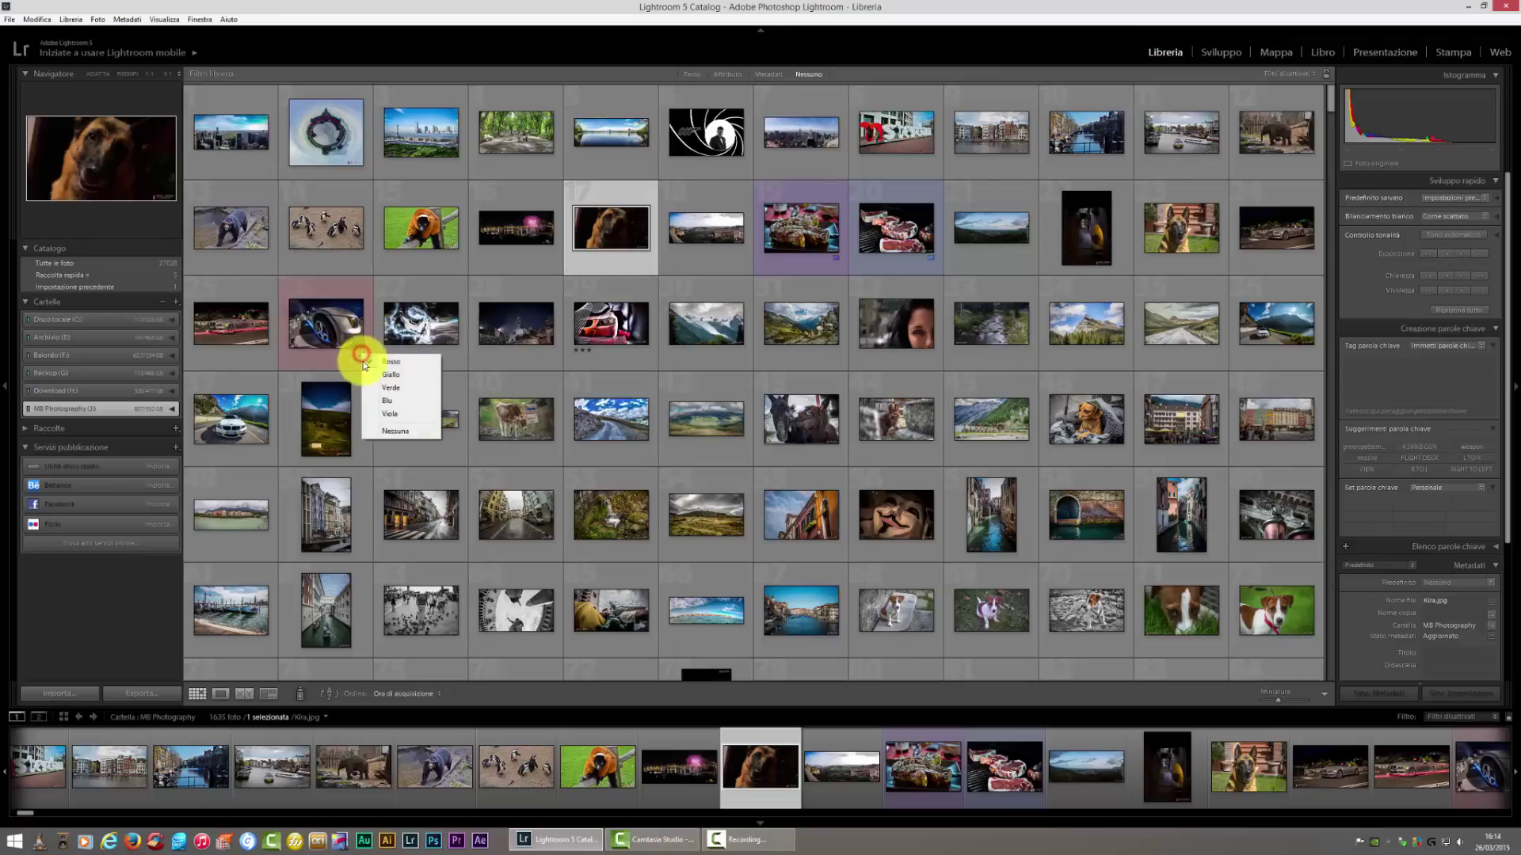
{"action": "left_click", "coordinate": [400, 432]}
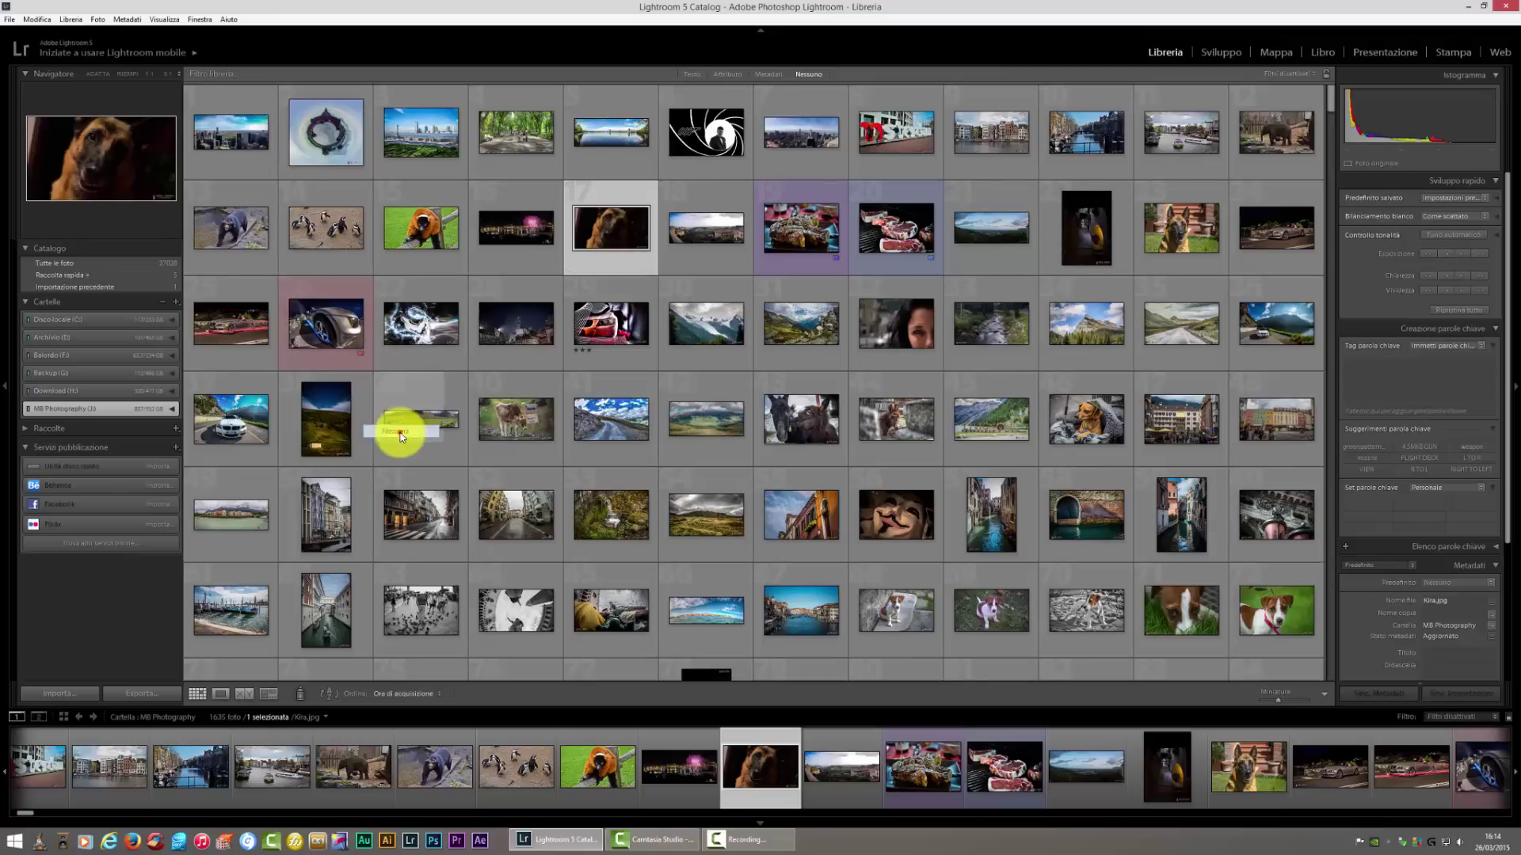
{"action": "right_click", "coordinate": [361, 358]}
{"action": "left_click", "coordinate": [396, 384]}
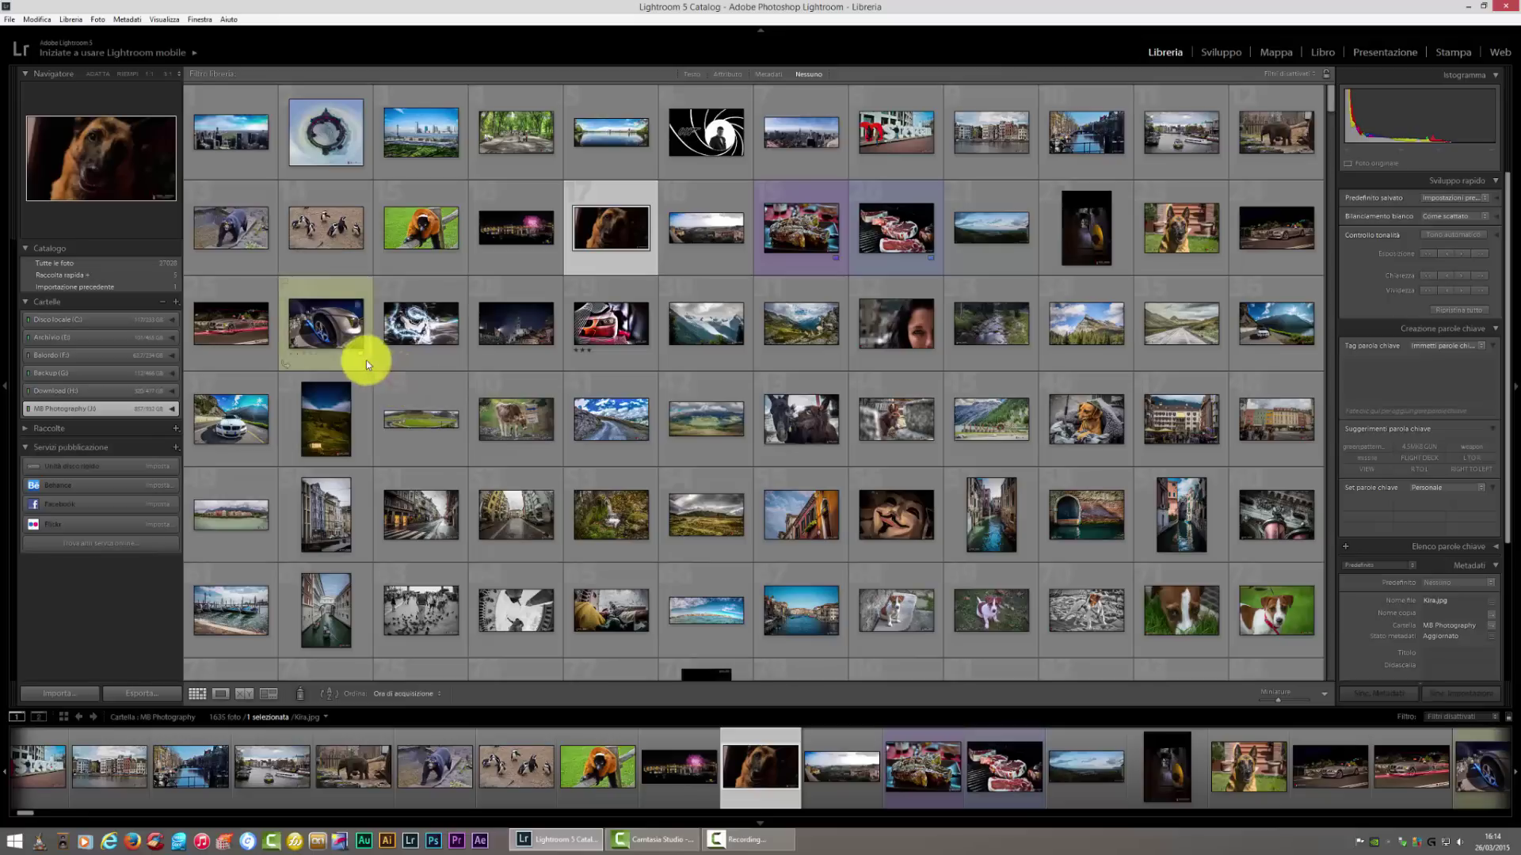
{"action": "right_click", "coordinate": [366, 360]}
{"action": "left_click", "coordinate": [391, 427]}
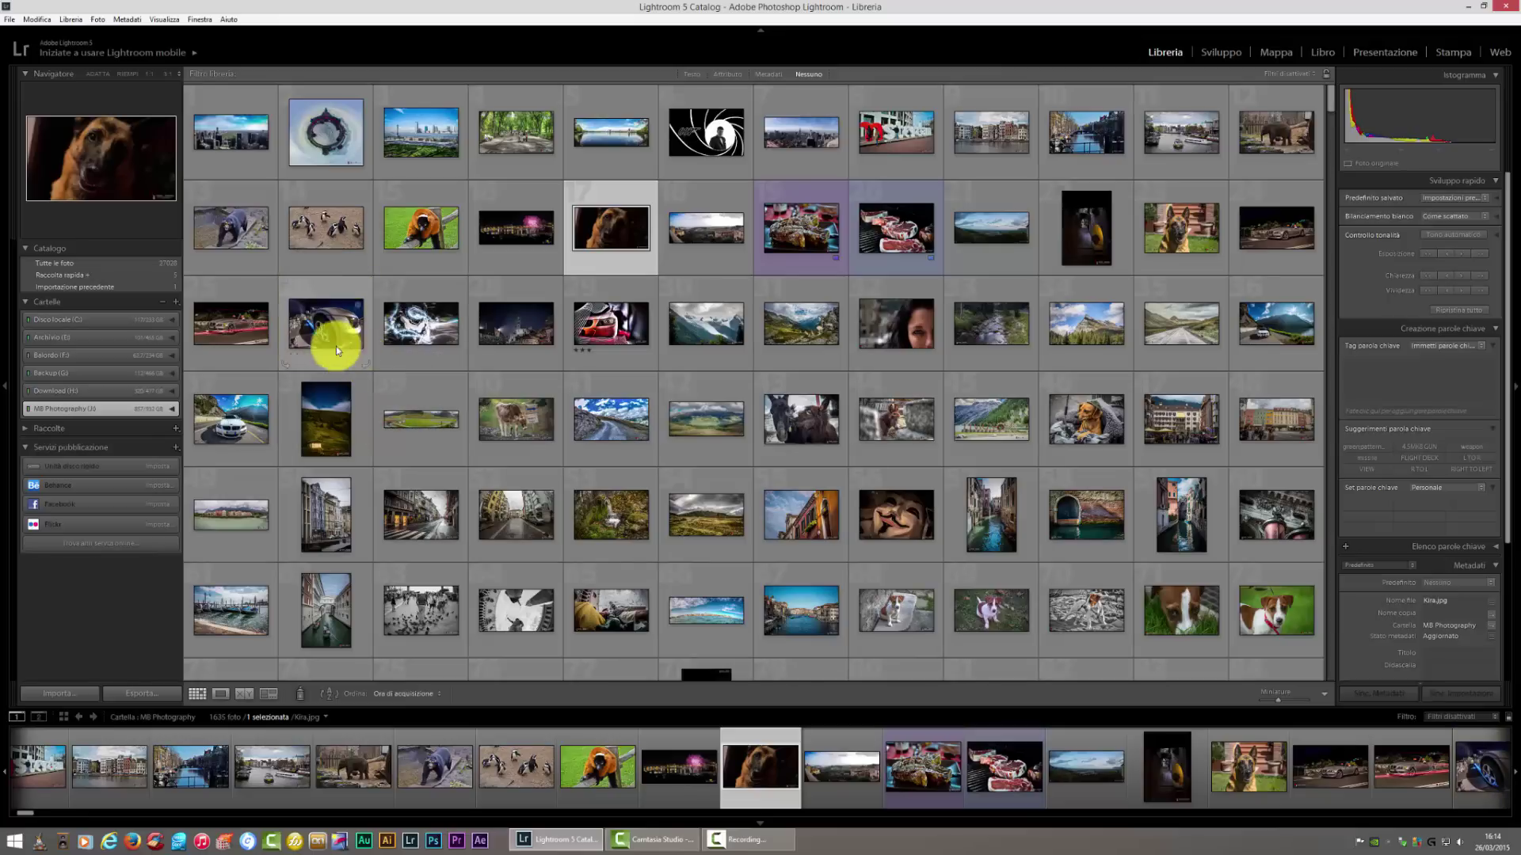
- Rate the car photo two stars and expand the MB Photography (J) drive
{"action": "left_click", "coordinate": [311, 354]}
{"action": "left_click", "coordinate": [298, 354]}
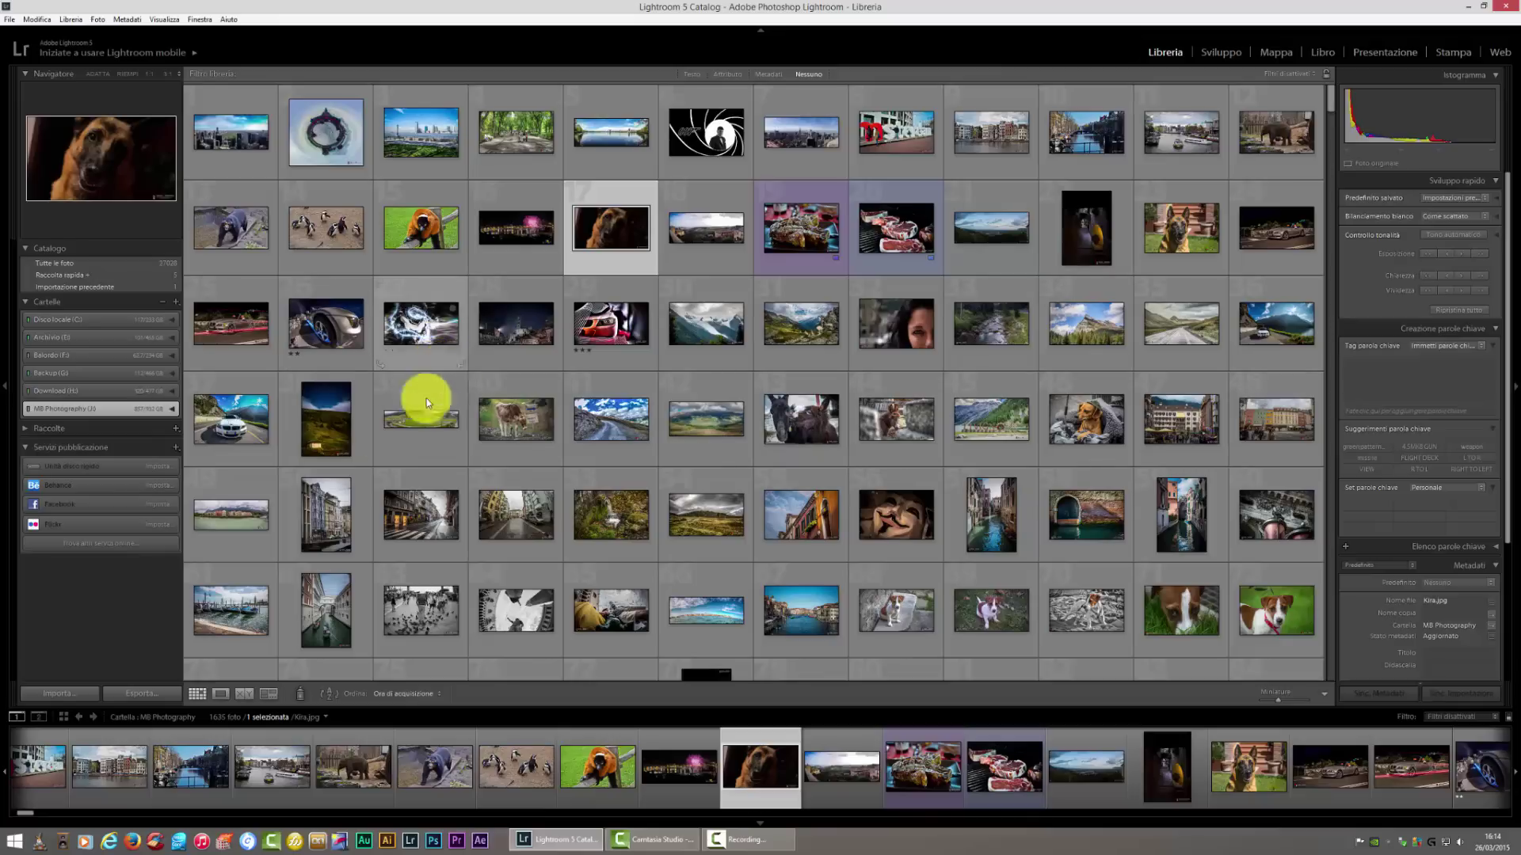
{"action": "left_click", "coordinate": [88, 409]}
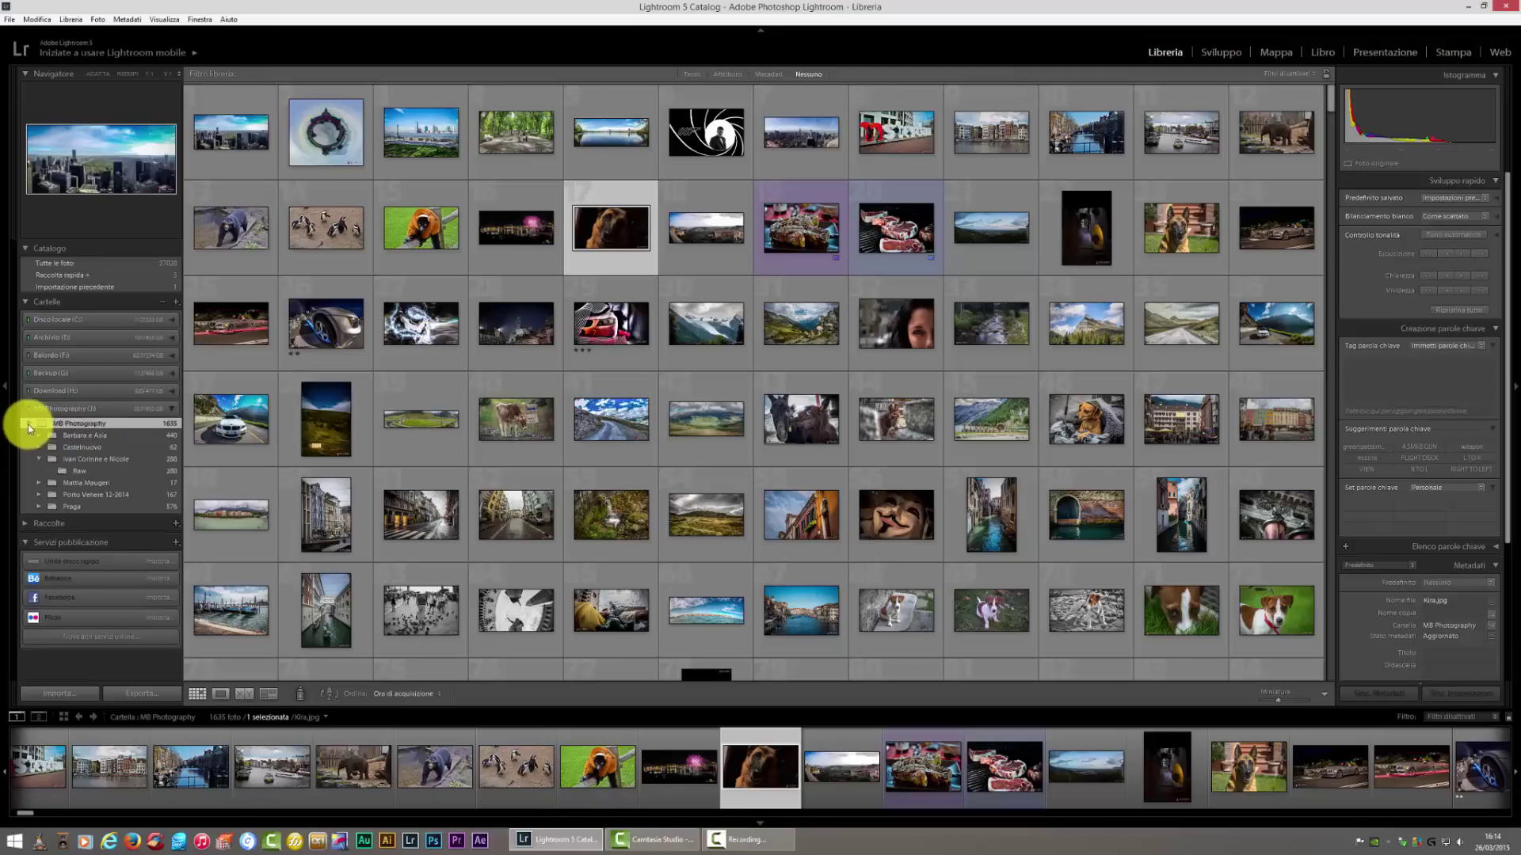
- Open the 440-photo Barbara e Asia subfolder and label the first-row portraits red
{"action": "left_click", "coordinate": [28, 424]}
{"action": "left_click", "coordinate": [103, 435]}
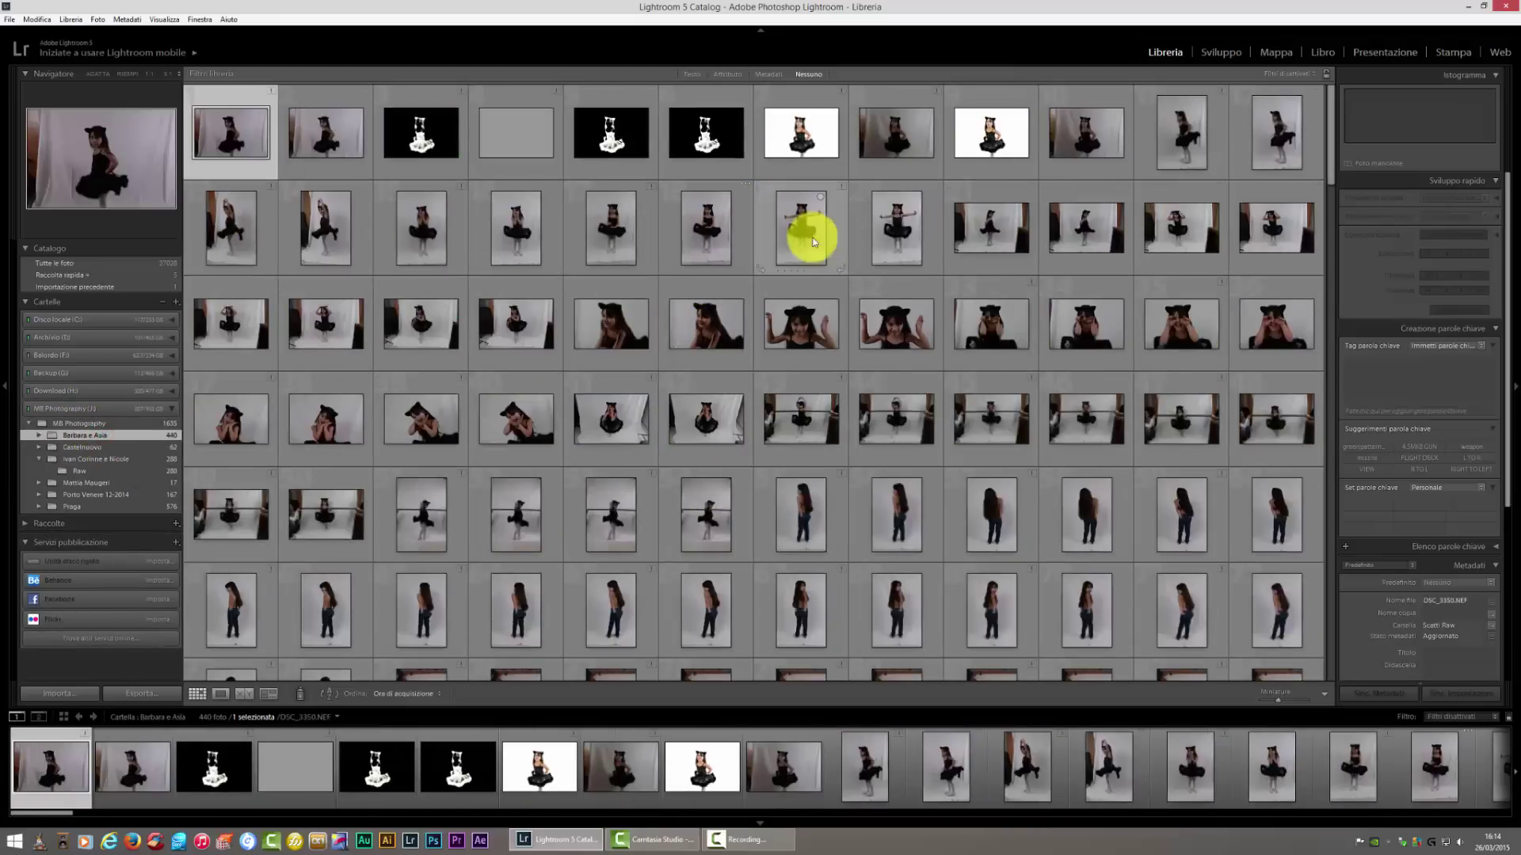
{"action": "left_click", "coordinate": [824, 271]}
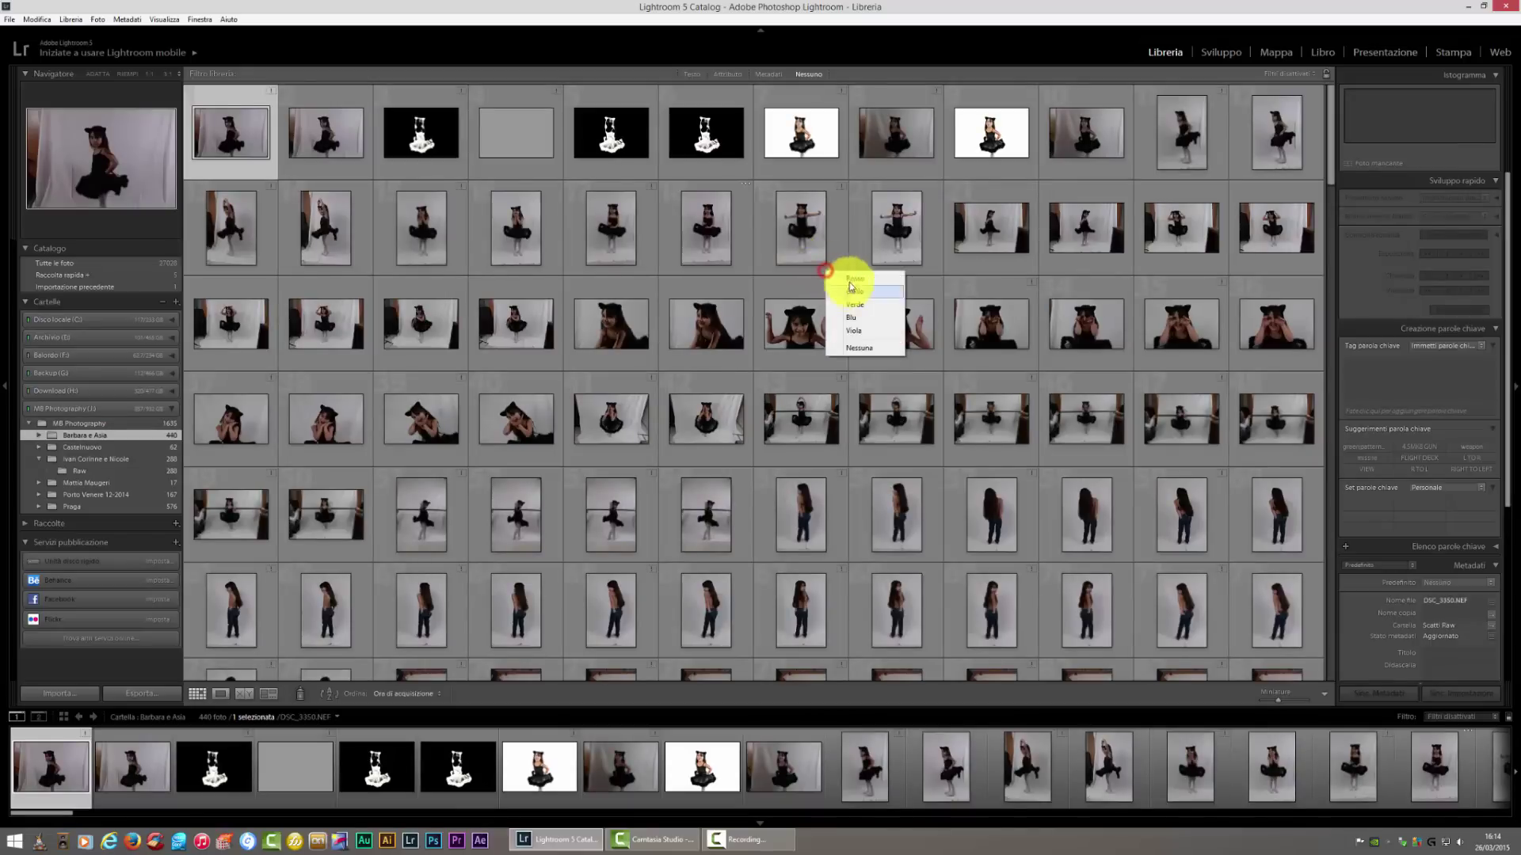
{"action": "left_click", "coordinate": [729, 270]}
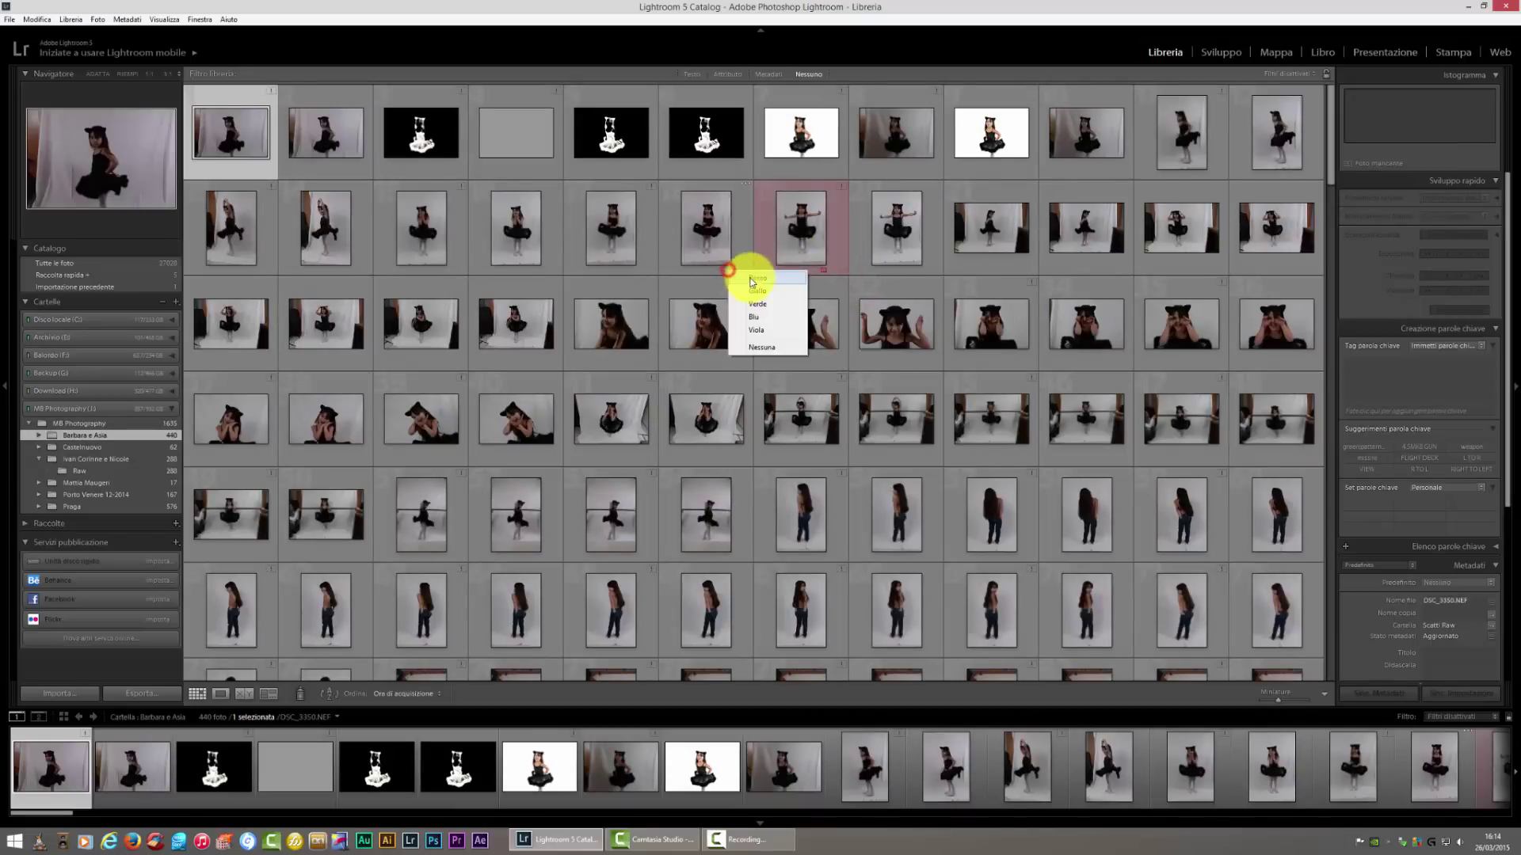
{"action": "left_click", "coordinate": [634, 271]}
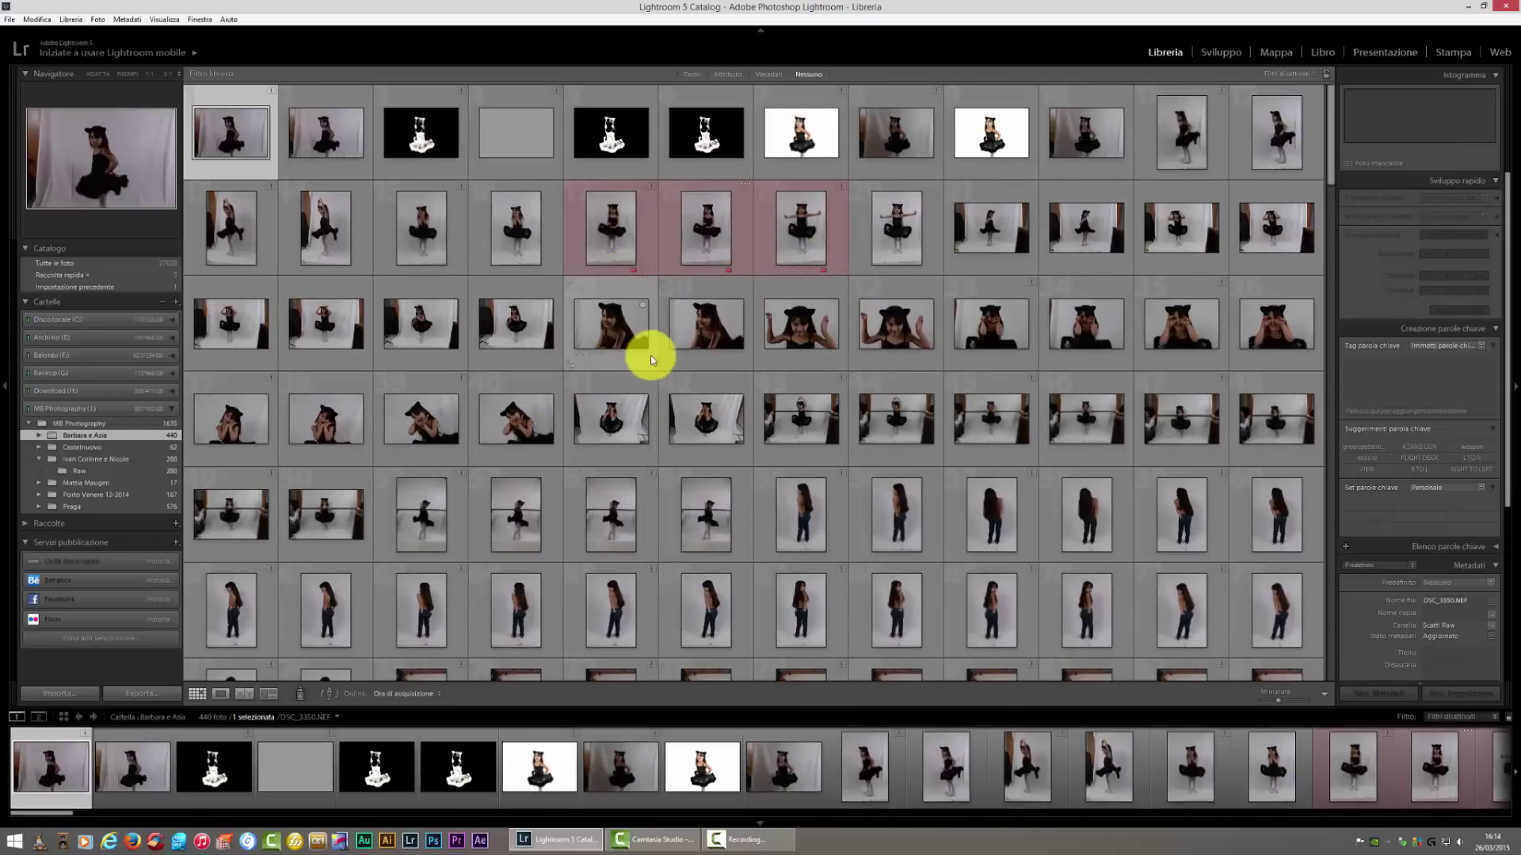
- Label two third-row portraits green and give a red-labelled portrait three stars
{"action": "left_click", "coordinate": [645, 354]}
{"action": "left_click", "coordinate": [673, 386]}
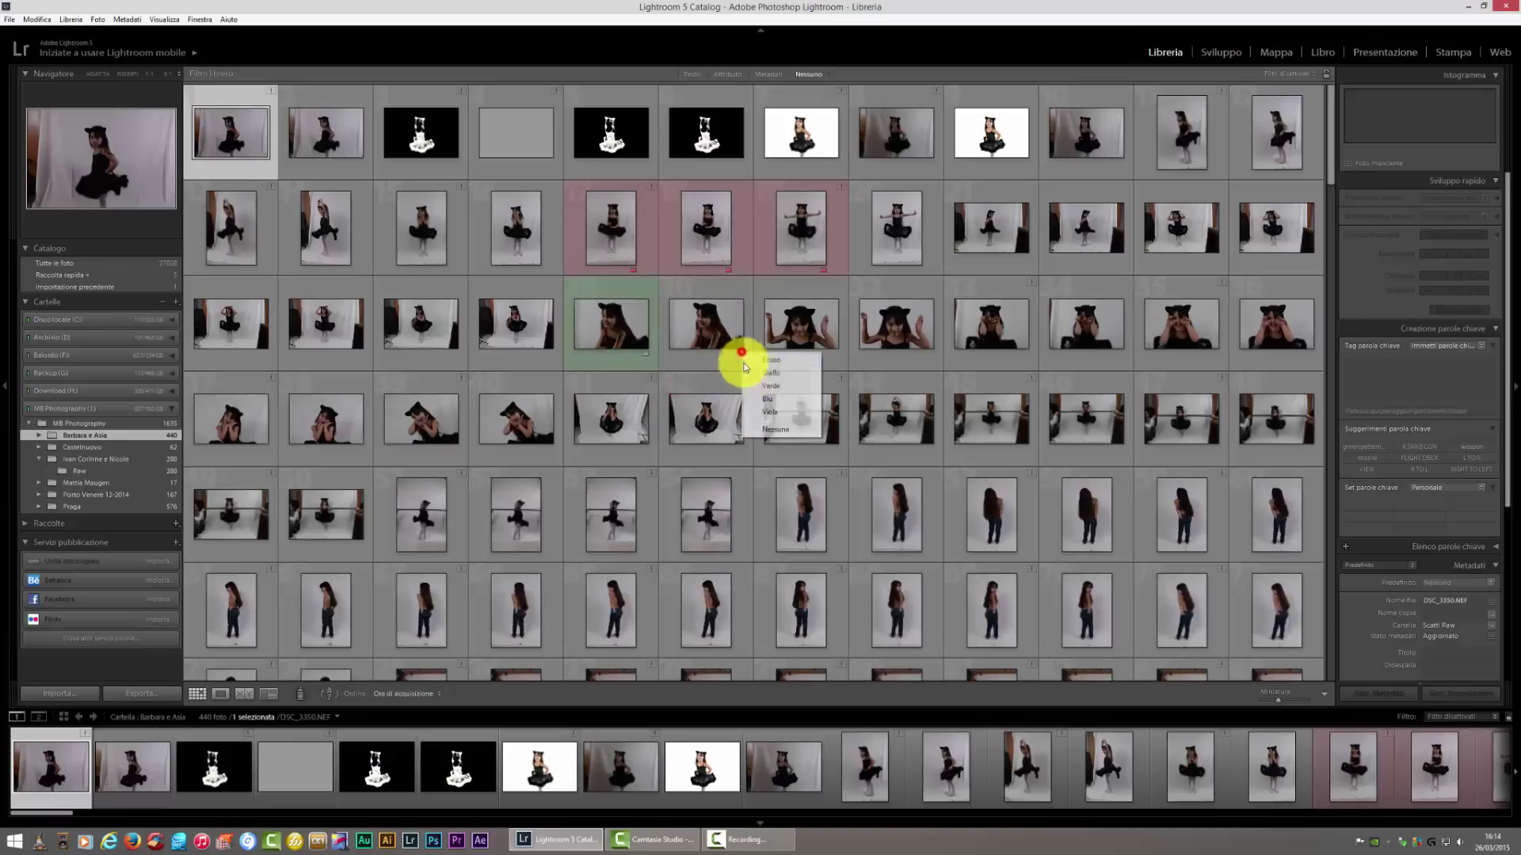
{"action": "left_click", "coordinate": [839, 352]}
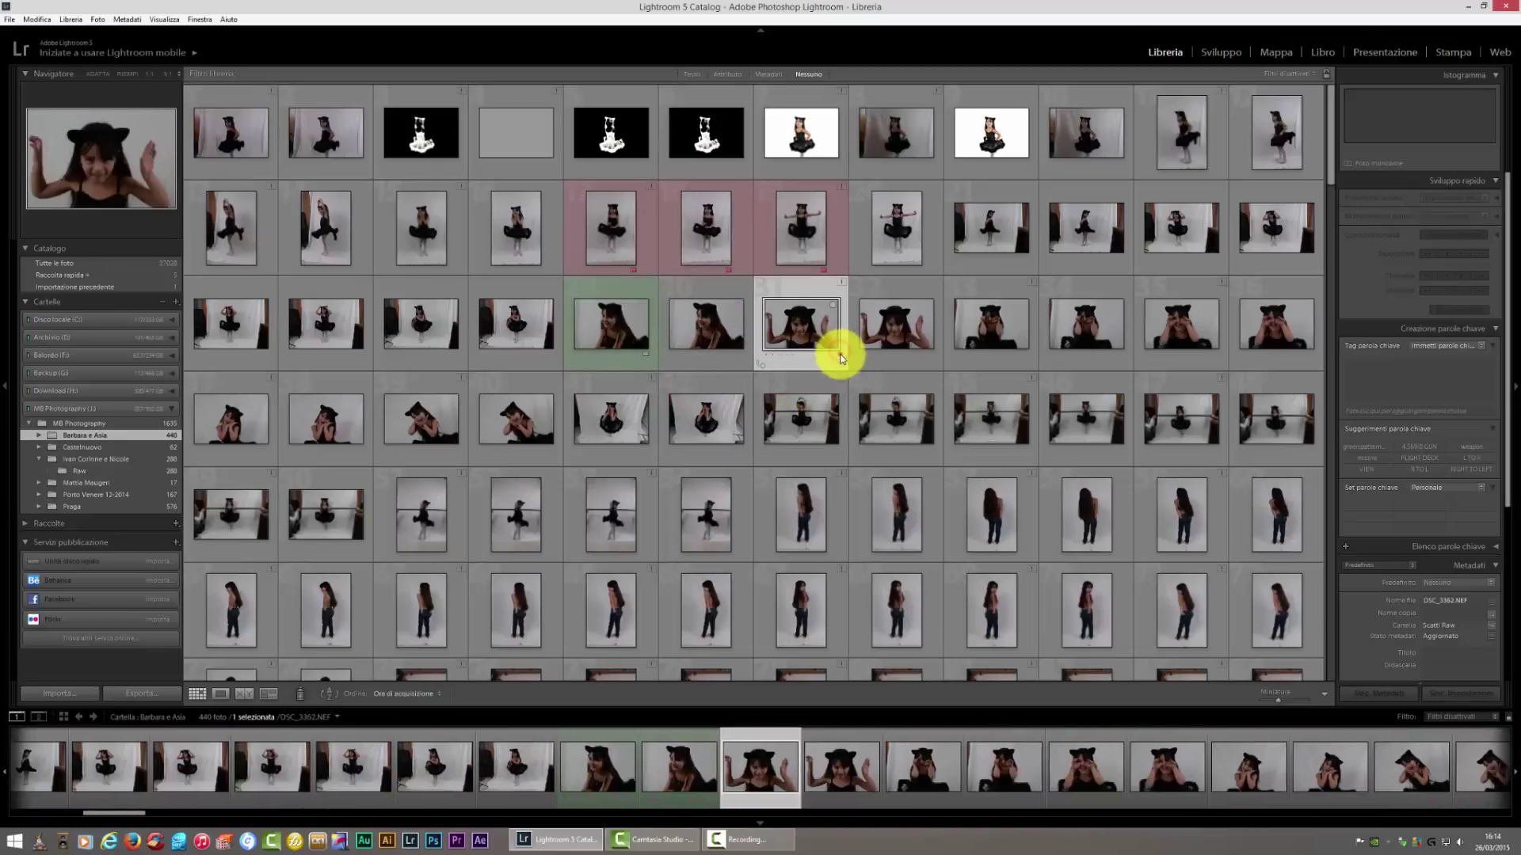
{"action": "left_click", "coordinate": [839, 353]}
{"action": "left_click", "coordinate": [868, 389]}
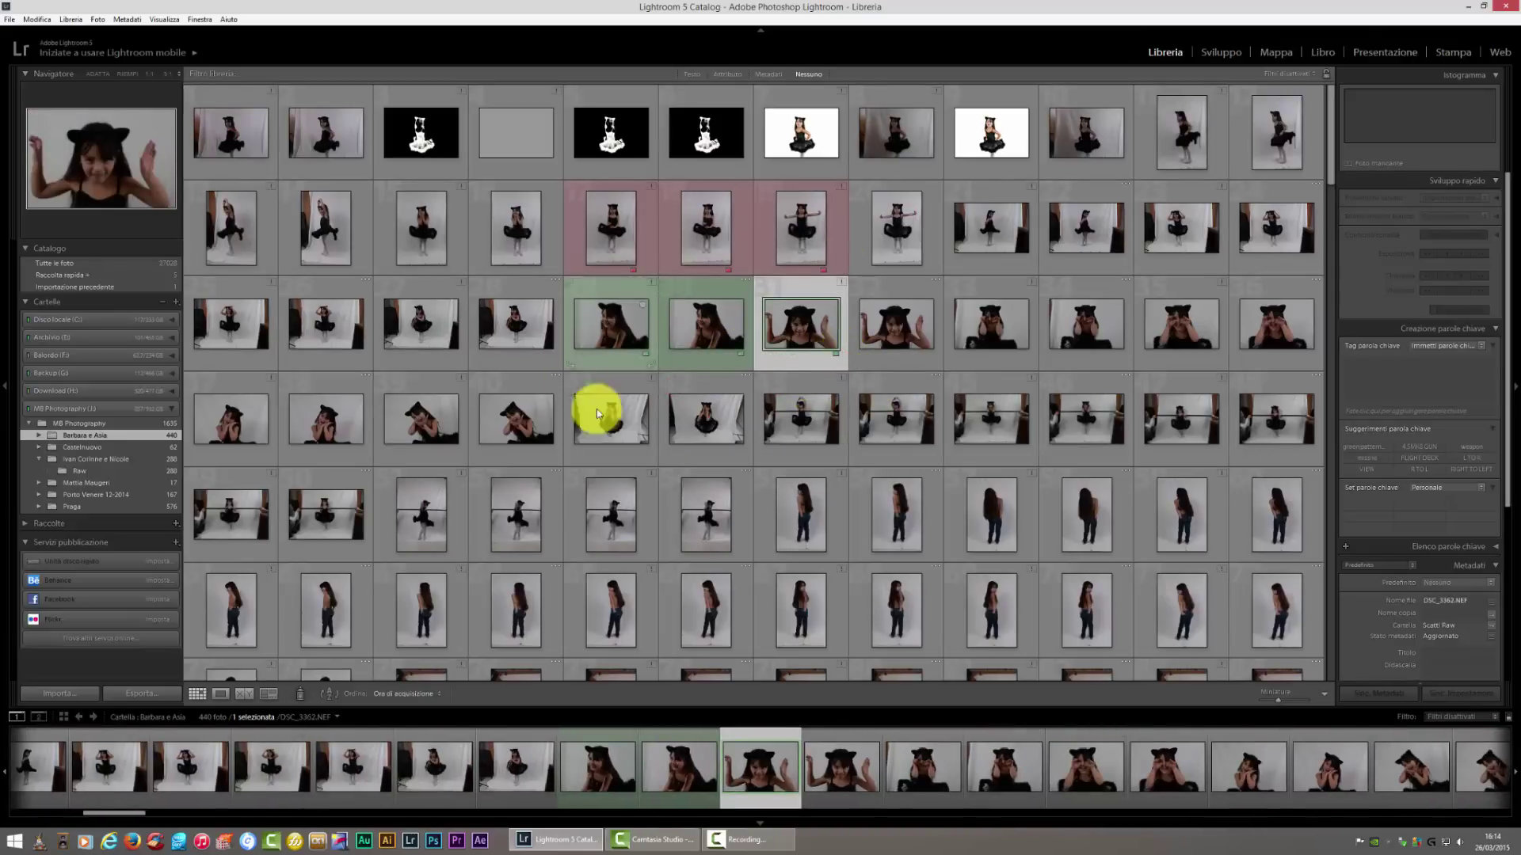
{"action": "left_click", "coordinate": [805, 271]}
{"action": "mouse_move", "coordinate": [610, 230]}
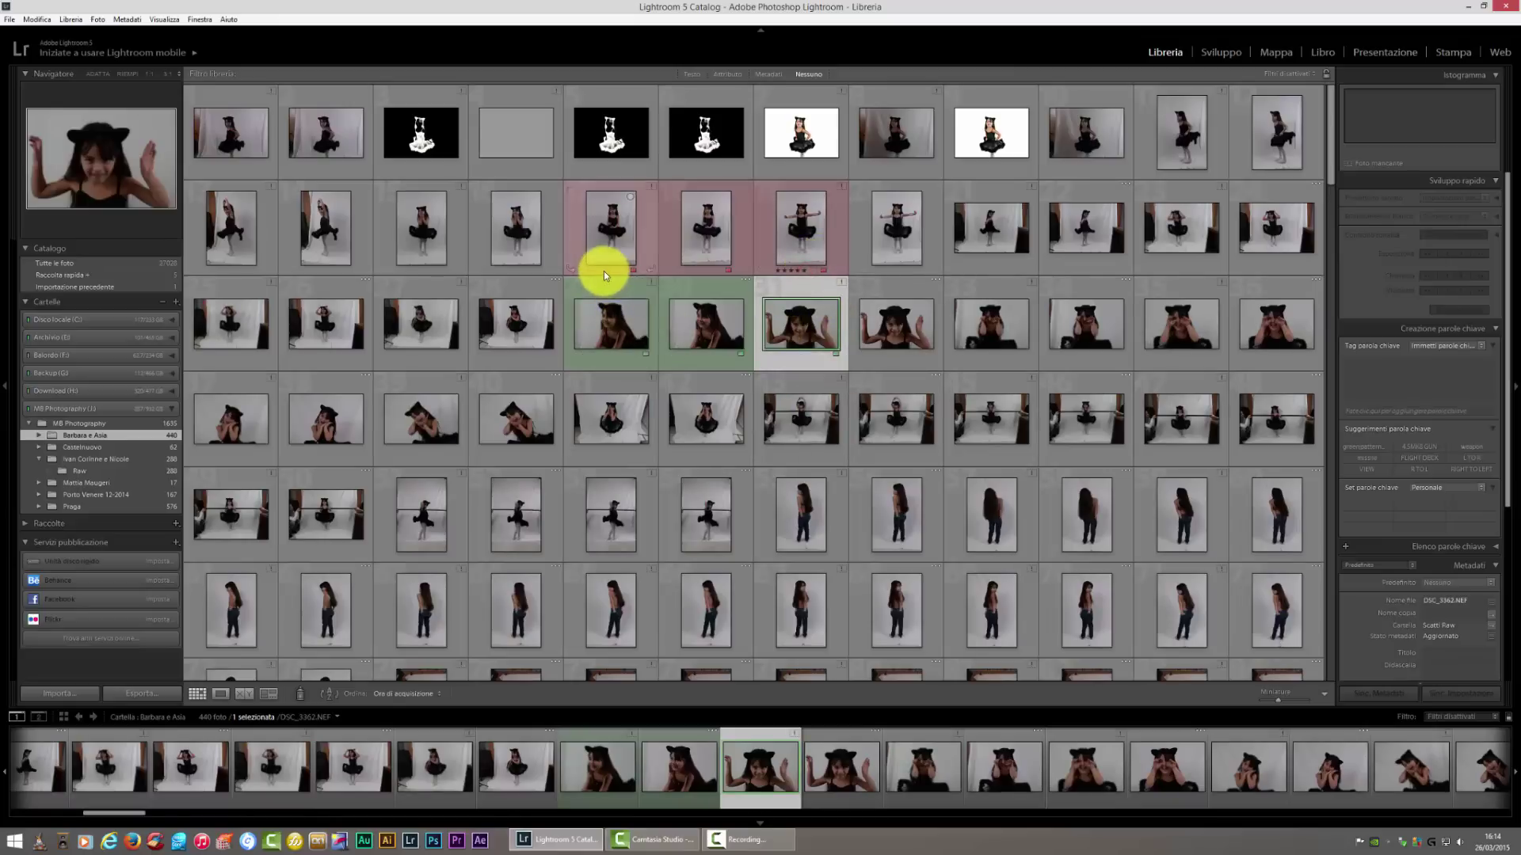
{"action": "left_click", "coordinate": [601, 273]}
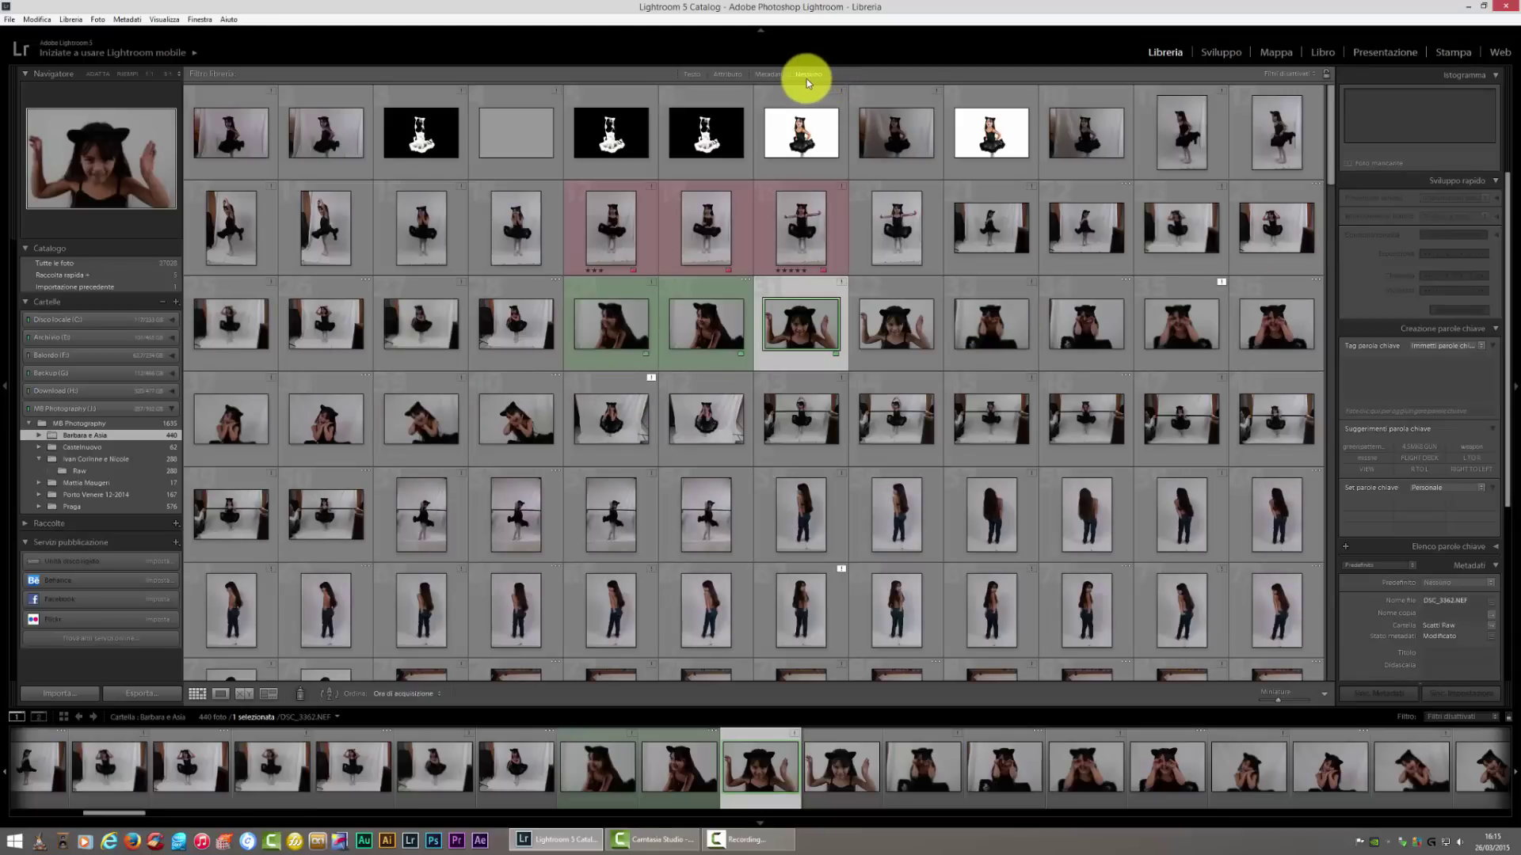
- Filter by camera (NIKON D5300, D3200) and lens (17.0-50.0 mm, 35.0 mm), then reset cameras
{"action": "left_click", "coordinate": [768, 75]}
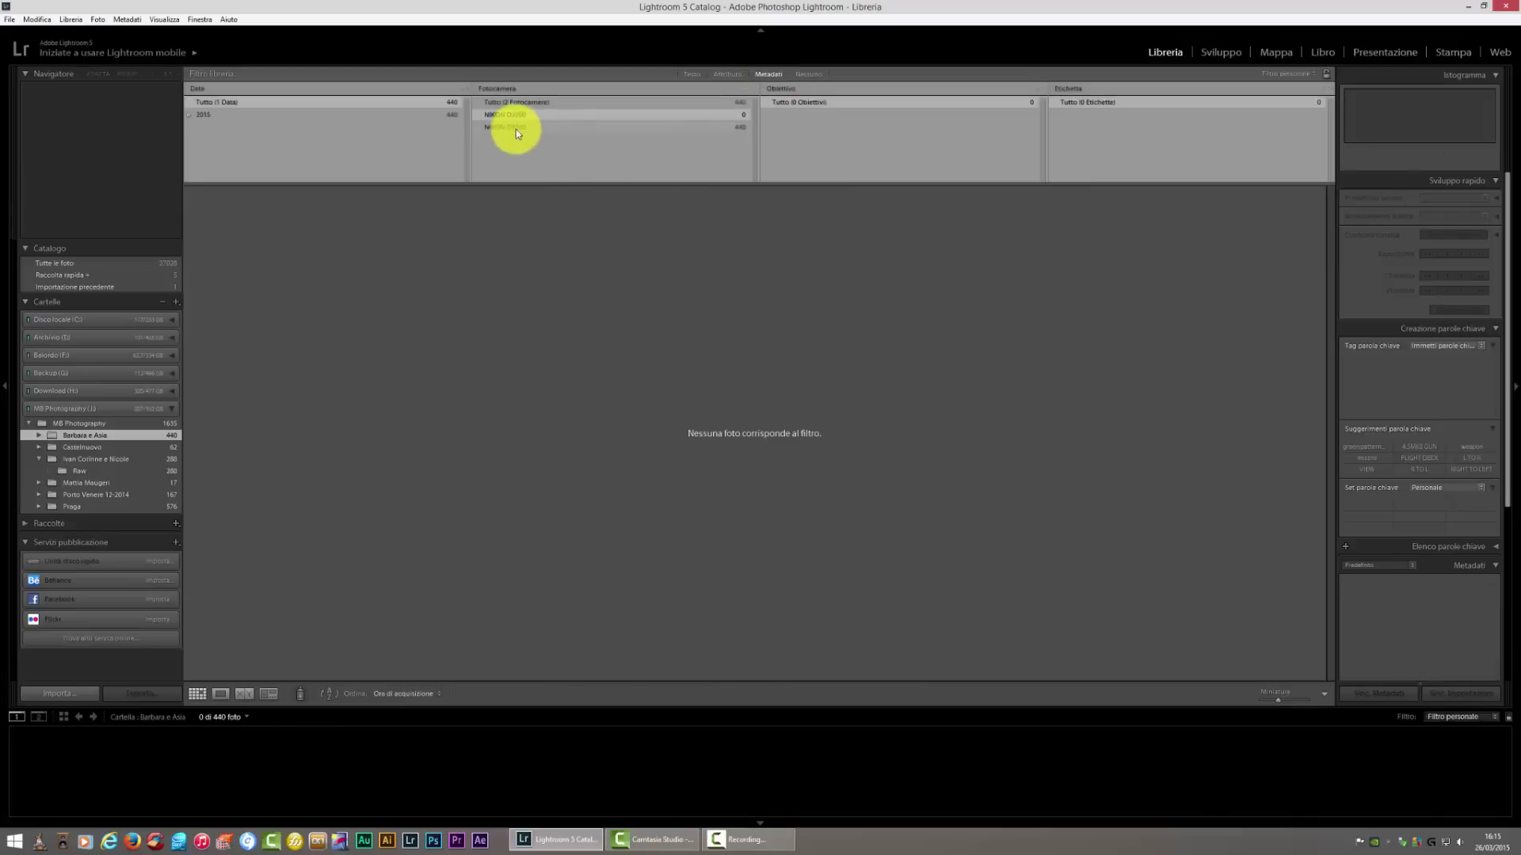
{"action": "left_click", "coordinate": [516, 127]}
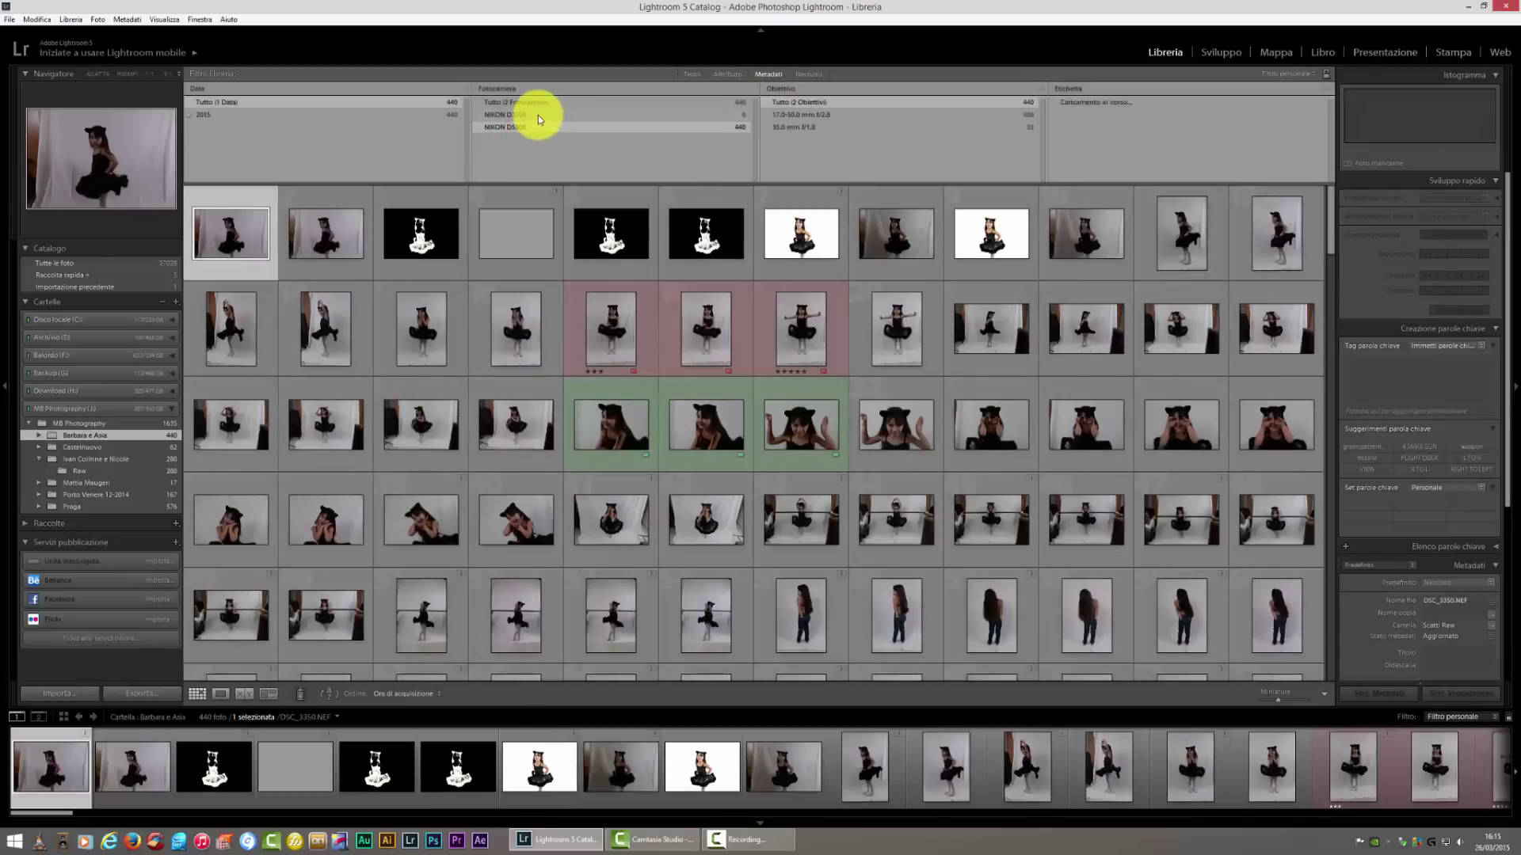
{"action": "left_click", "coordinate": [539, 115]}
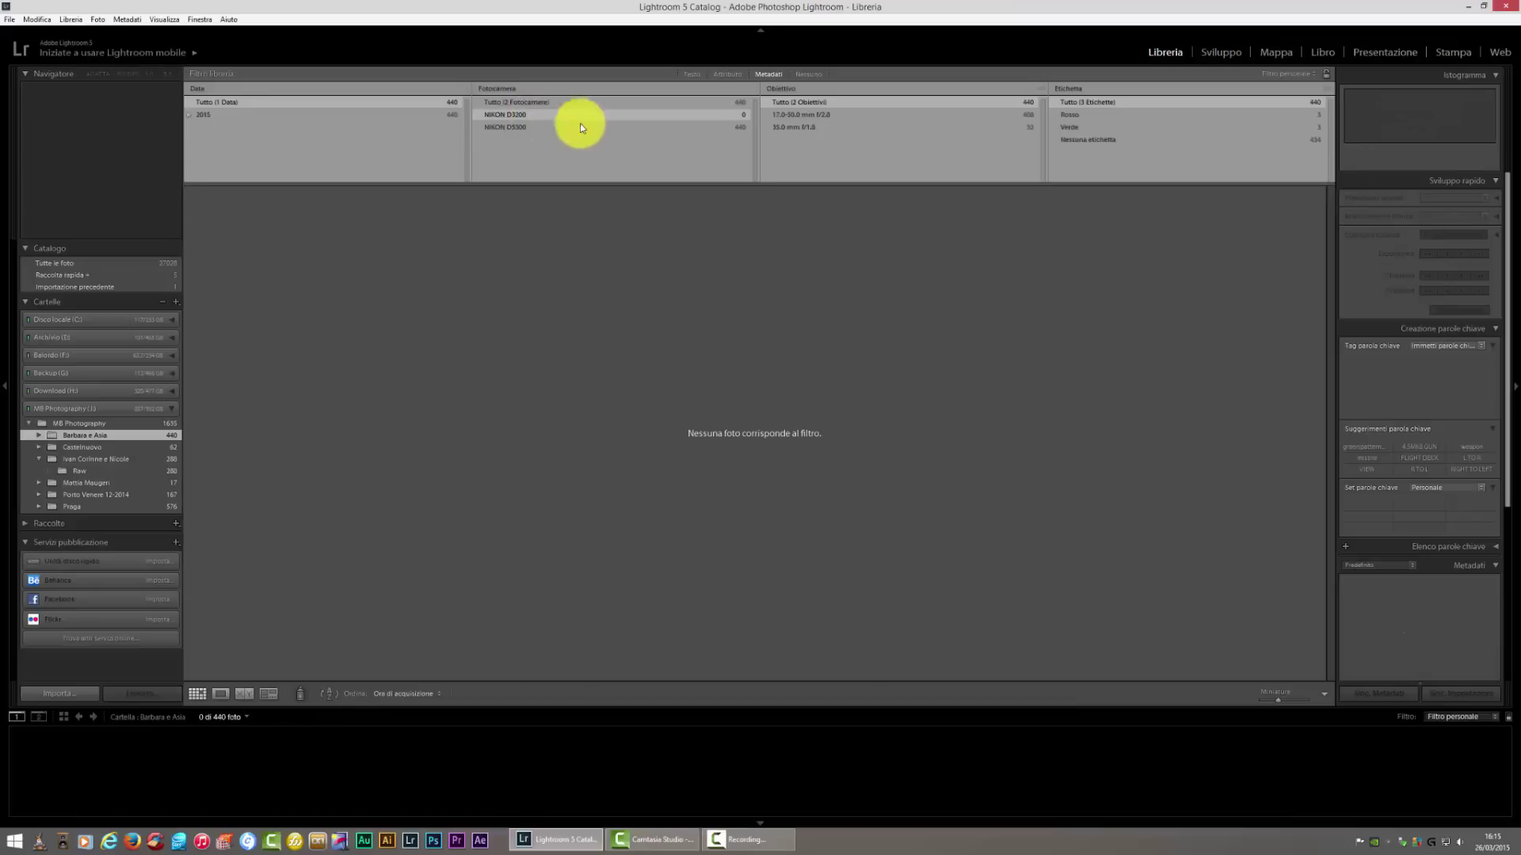
{"action": "left_click", "coordinate": [530, 101]}
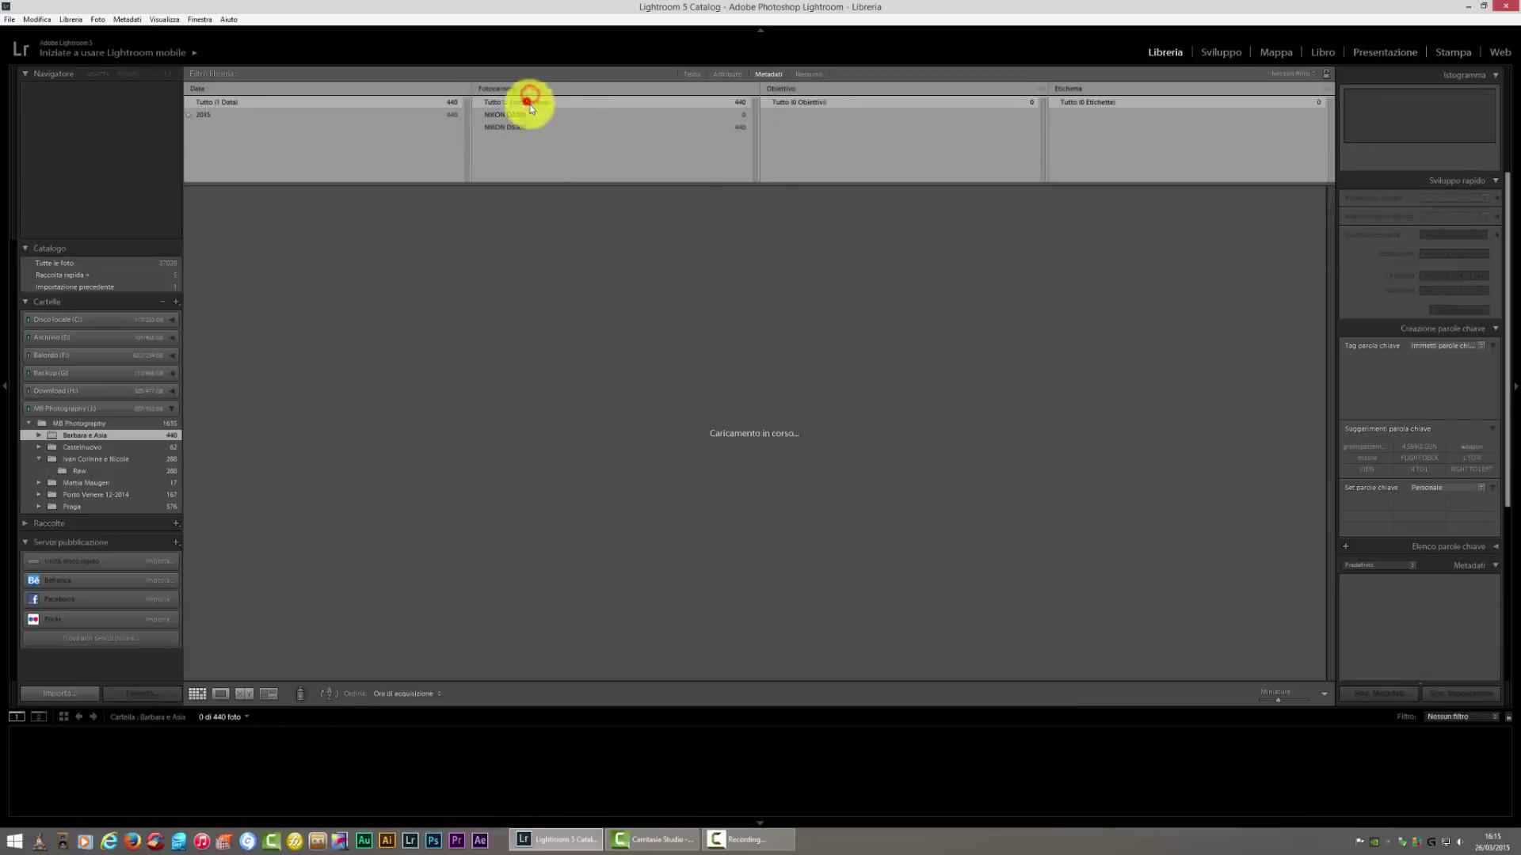
{"action": "left_click", "coordinate": [820, 115]}
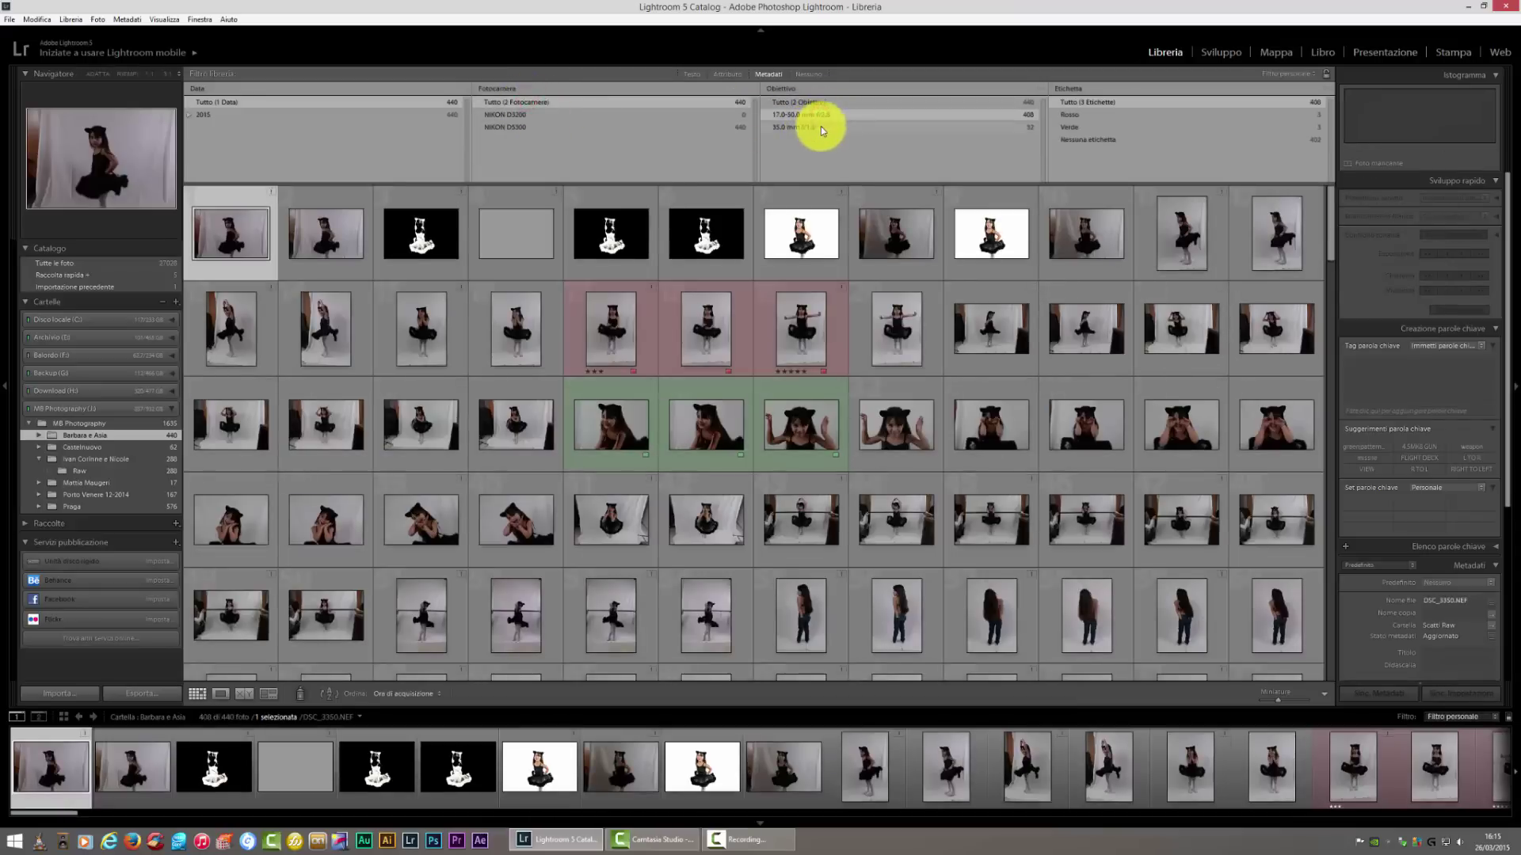
{"action": "left_click", "coordinate": [821, 128]}
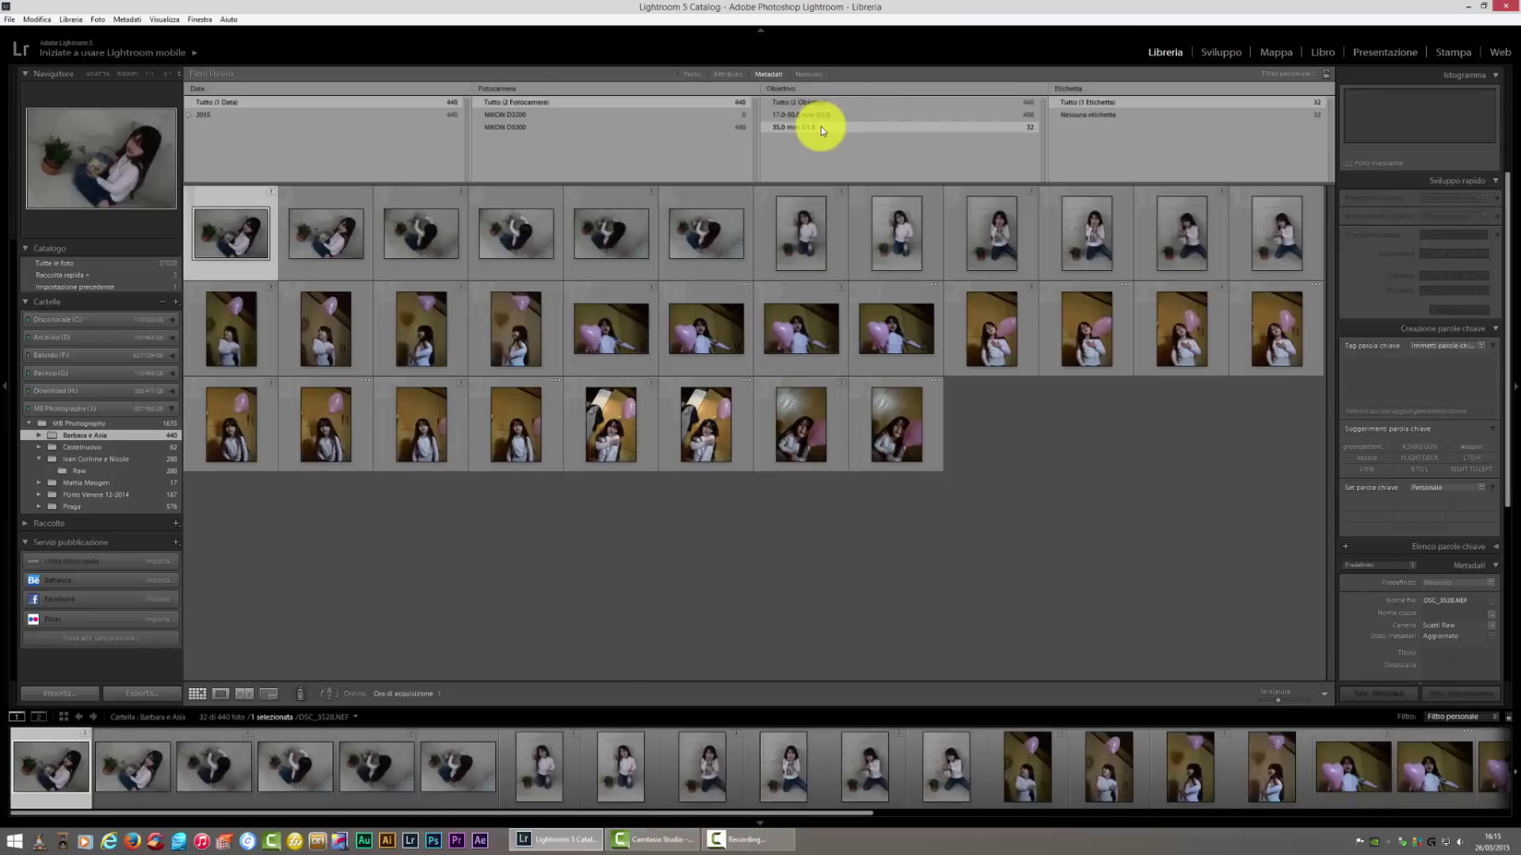
{"action": "left_click", "coordinate": [831, 115]}
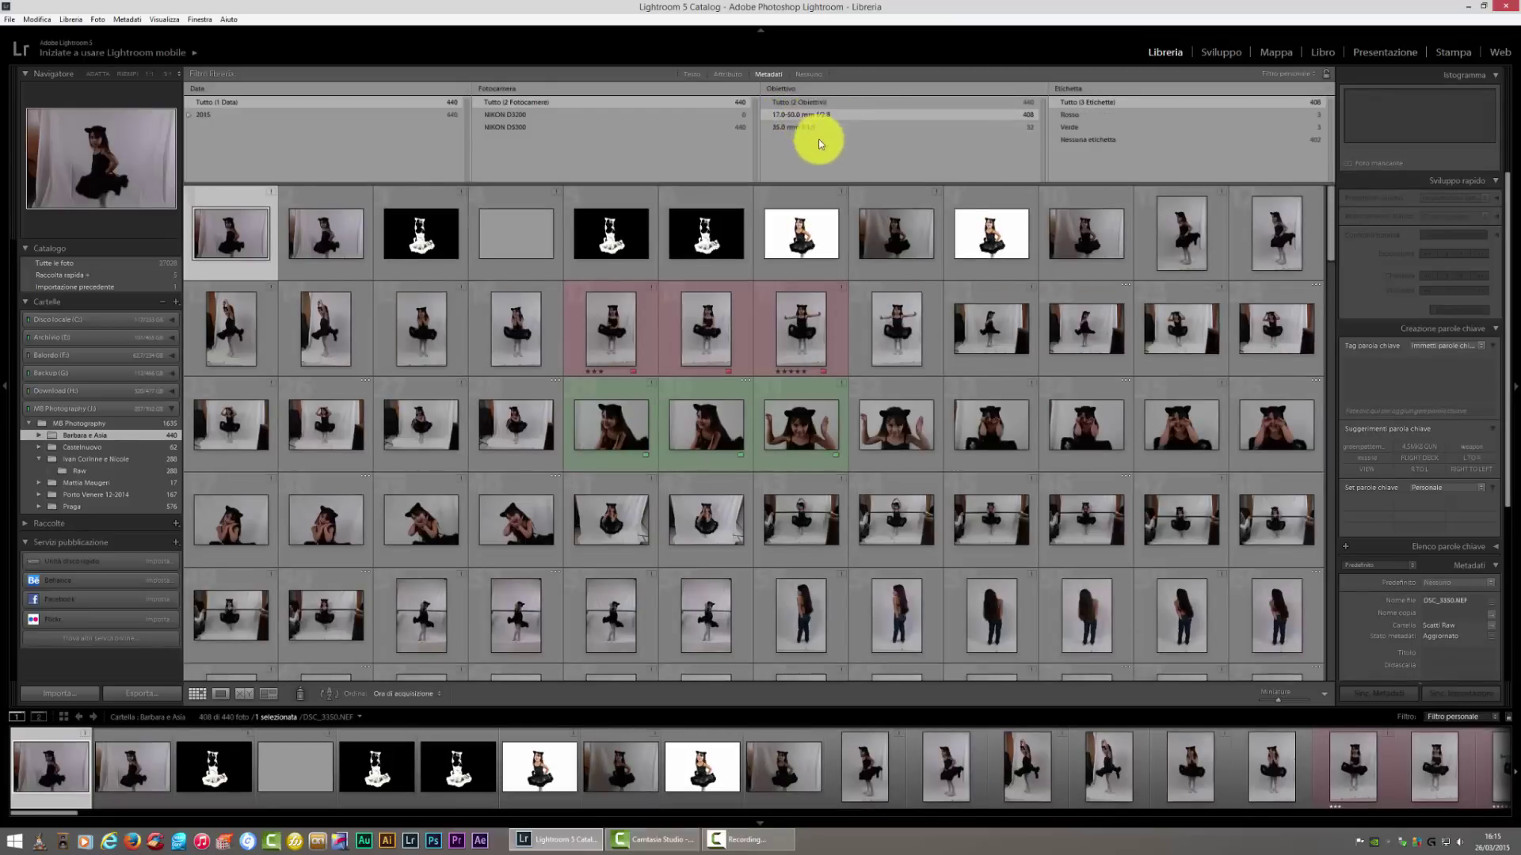
{"action": "left_click", "coordinate": [800, 127]}
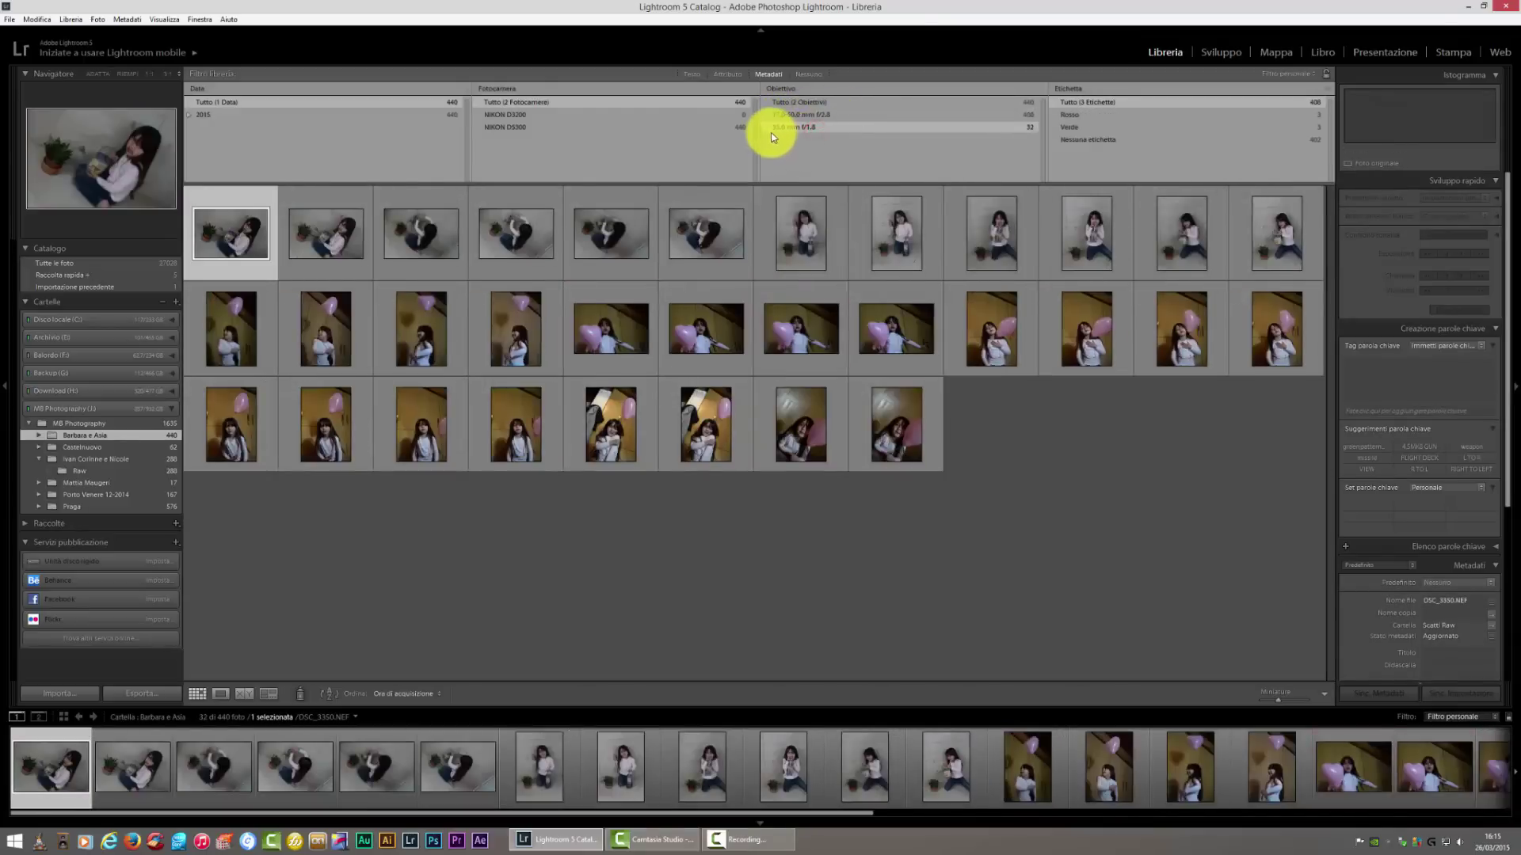
{"action": "left_click", "coordinate": [529, 127]}
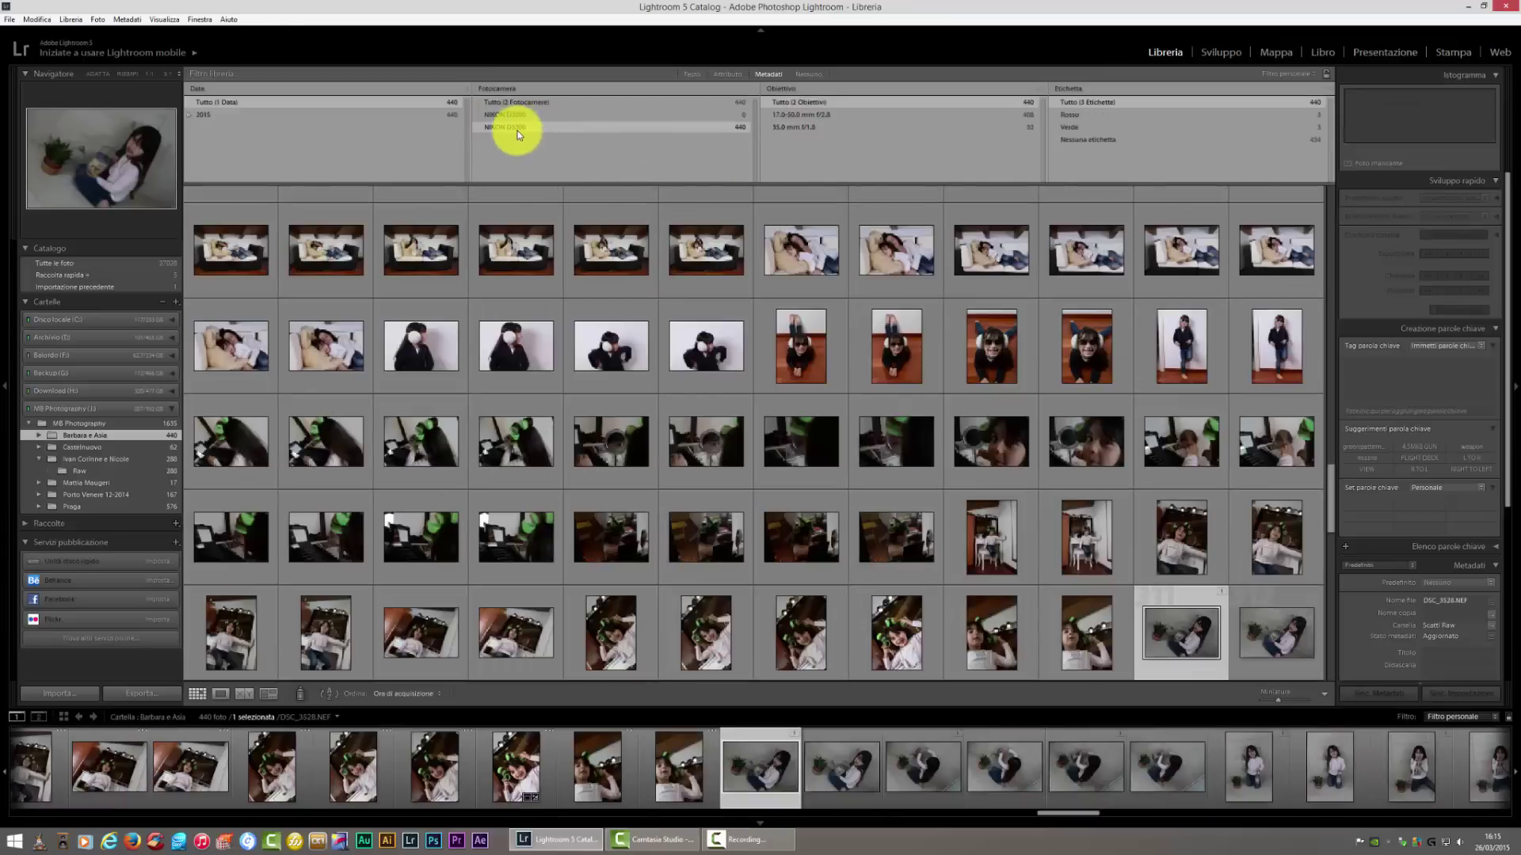
{"action": "left_click", "coordinate": [524, 117]}
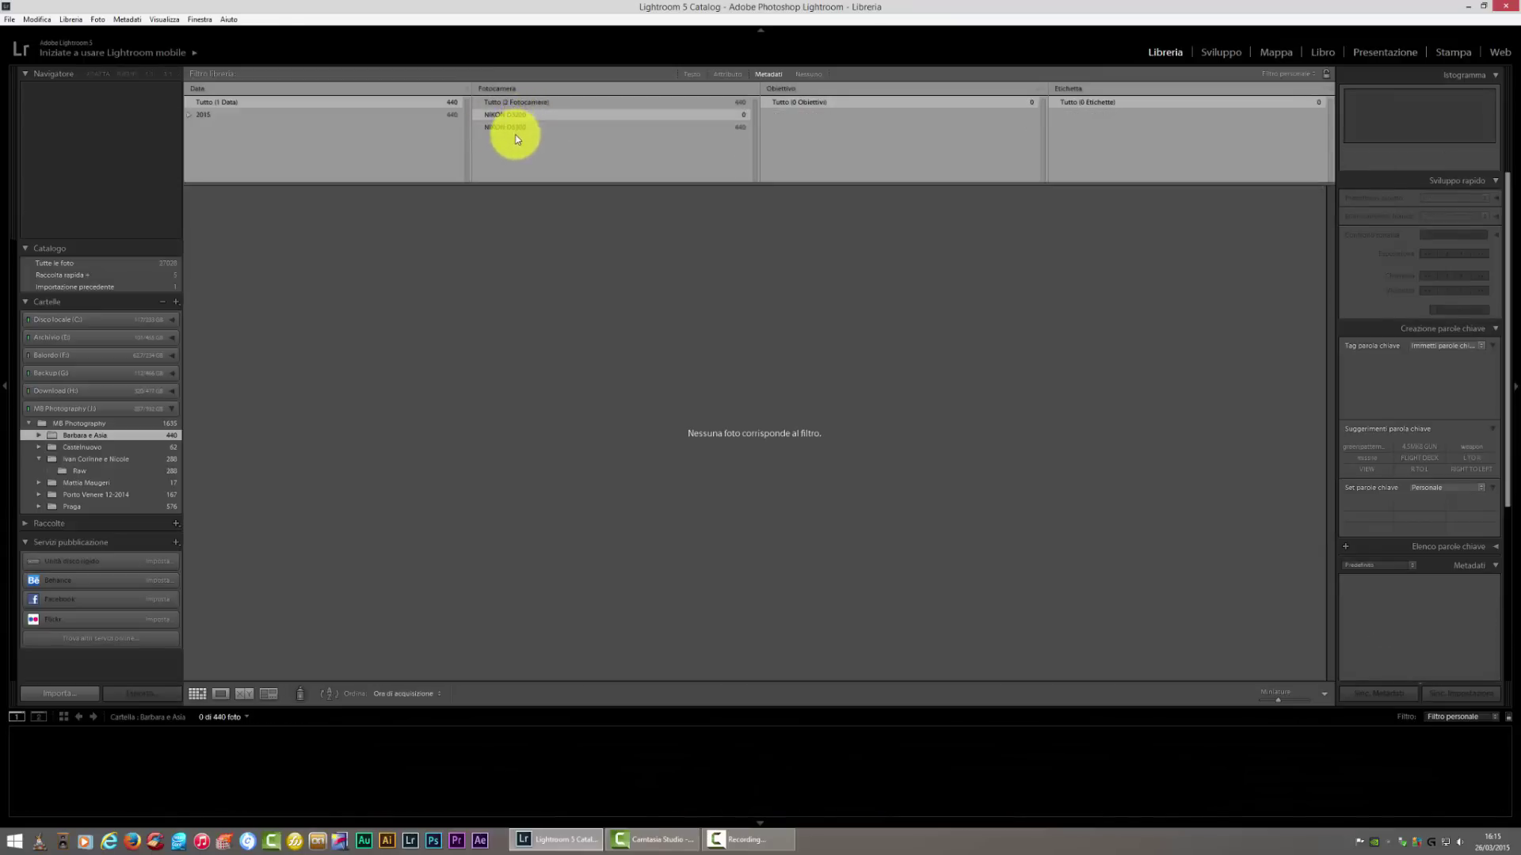
{"action": "left_click", "coordinate": [532, 103]}
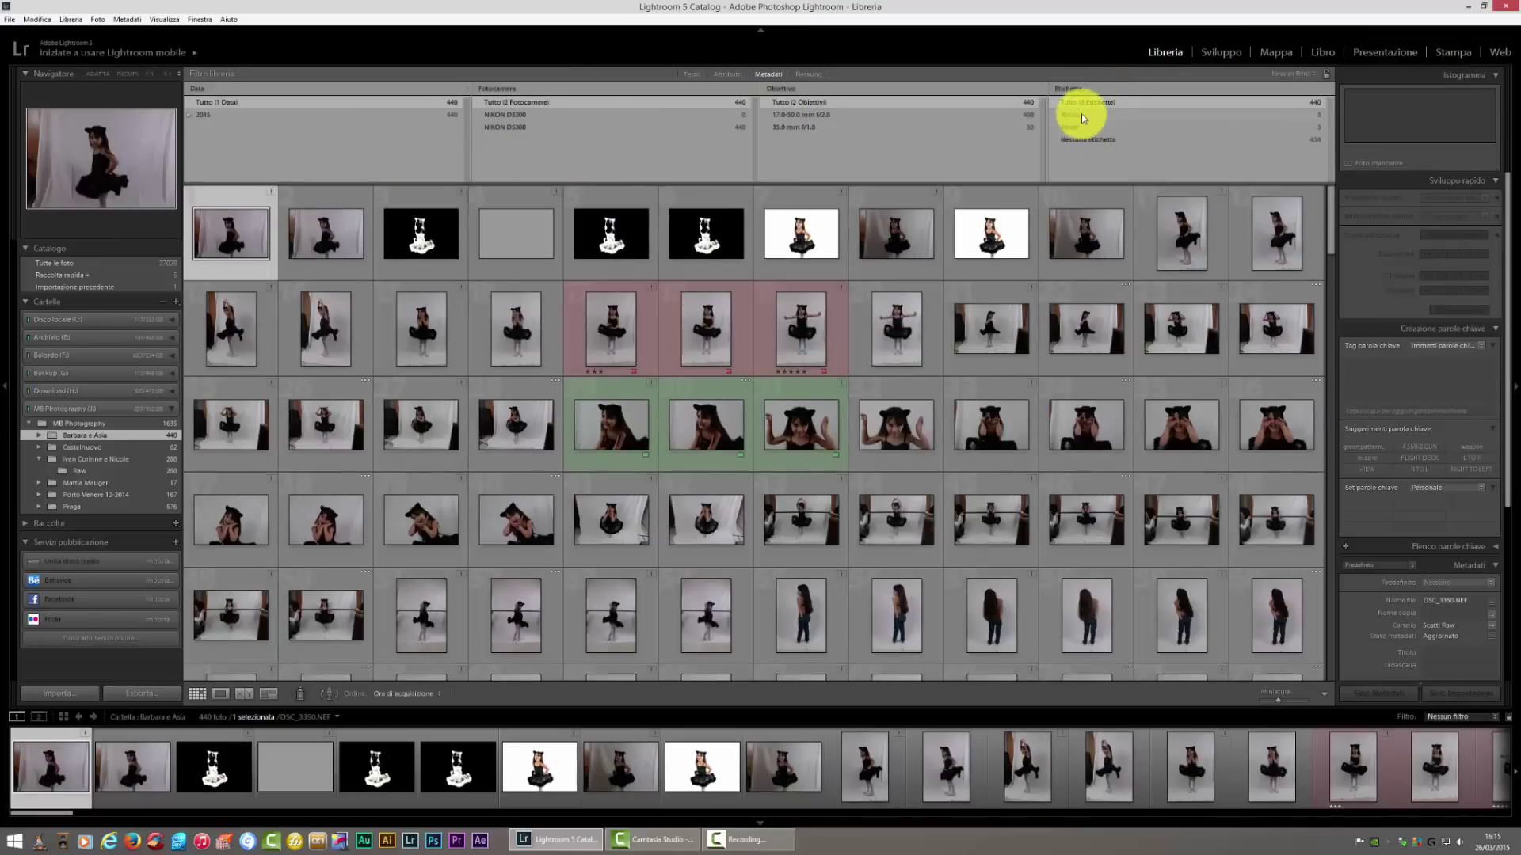
- Filter by red and green labels, clear the label filter, and switch to Text search
{"action": "left_click", "coordinate": [1082, 115]}
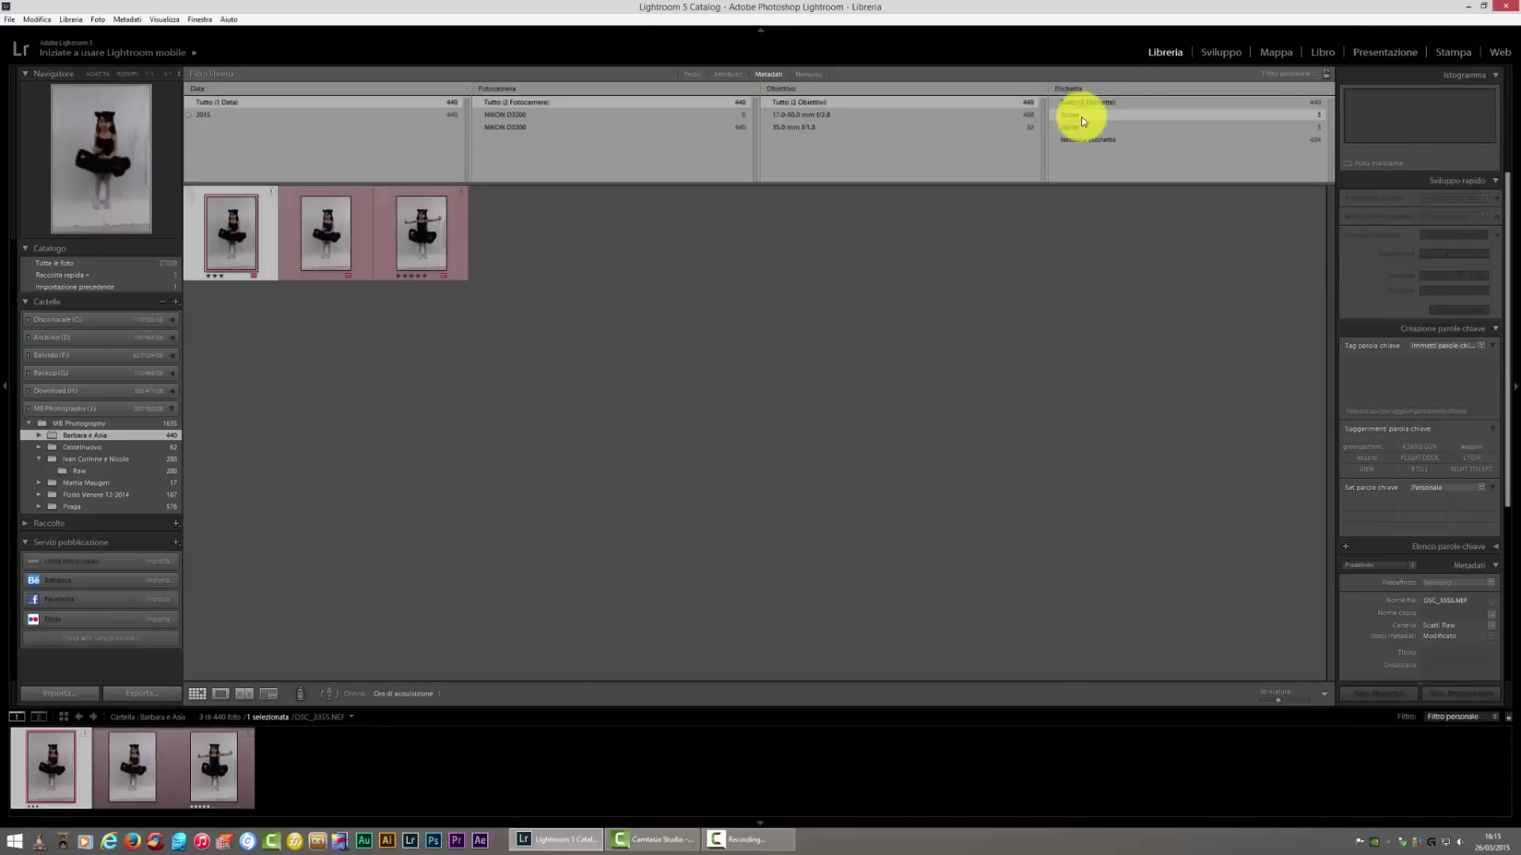
{"action": "left_click", "coordinate": [1087, 127]}
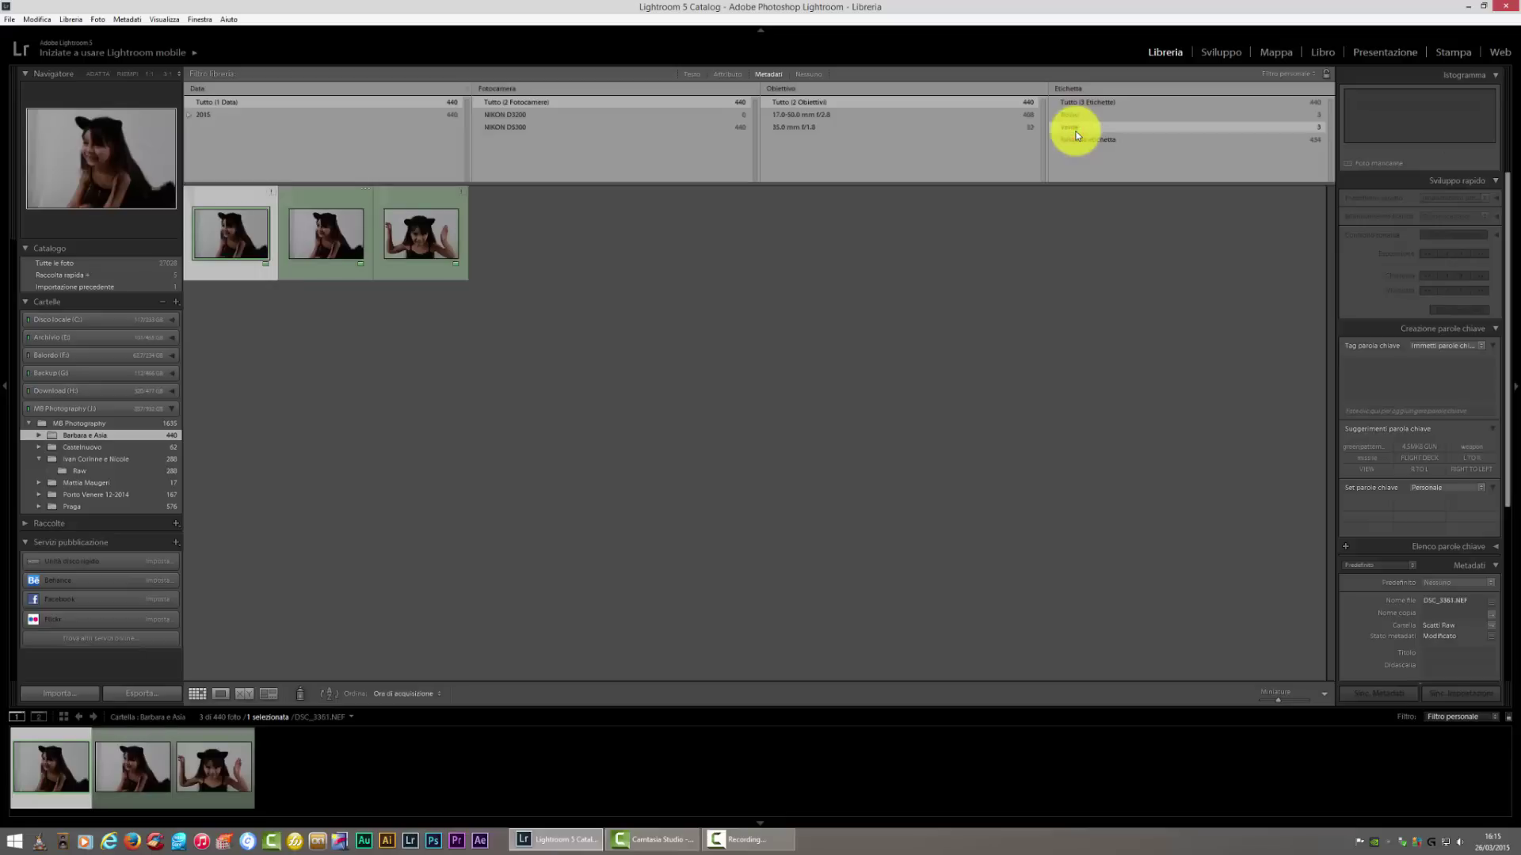
{"action": "left_click", "coordinate": [1120, 103]}
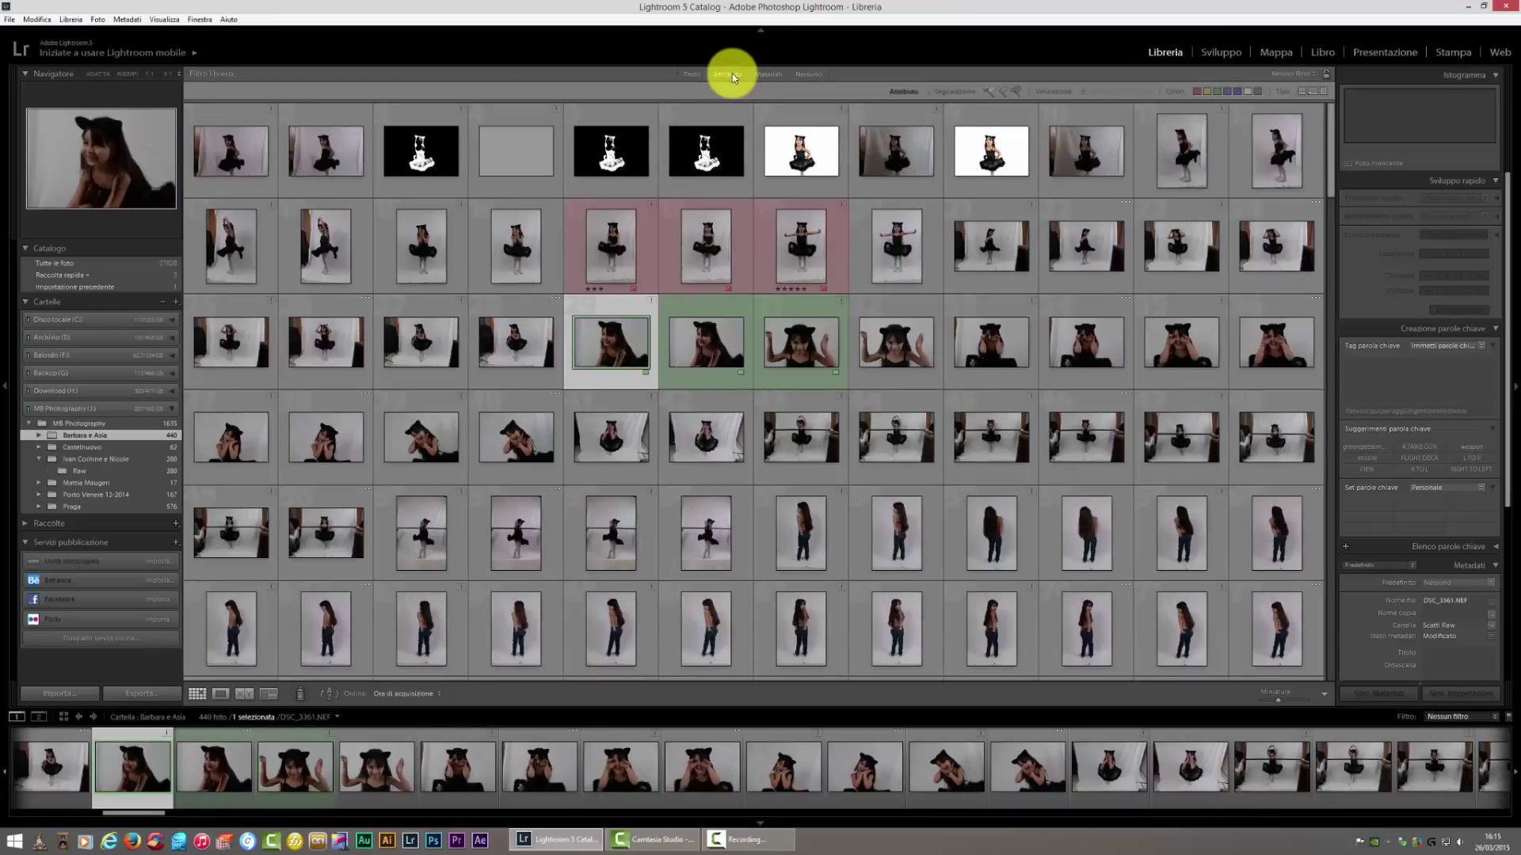
{"action": "left_click", "coordinate": [687, 76]}
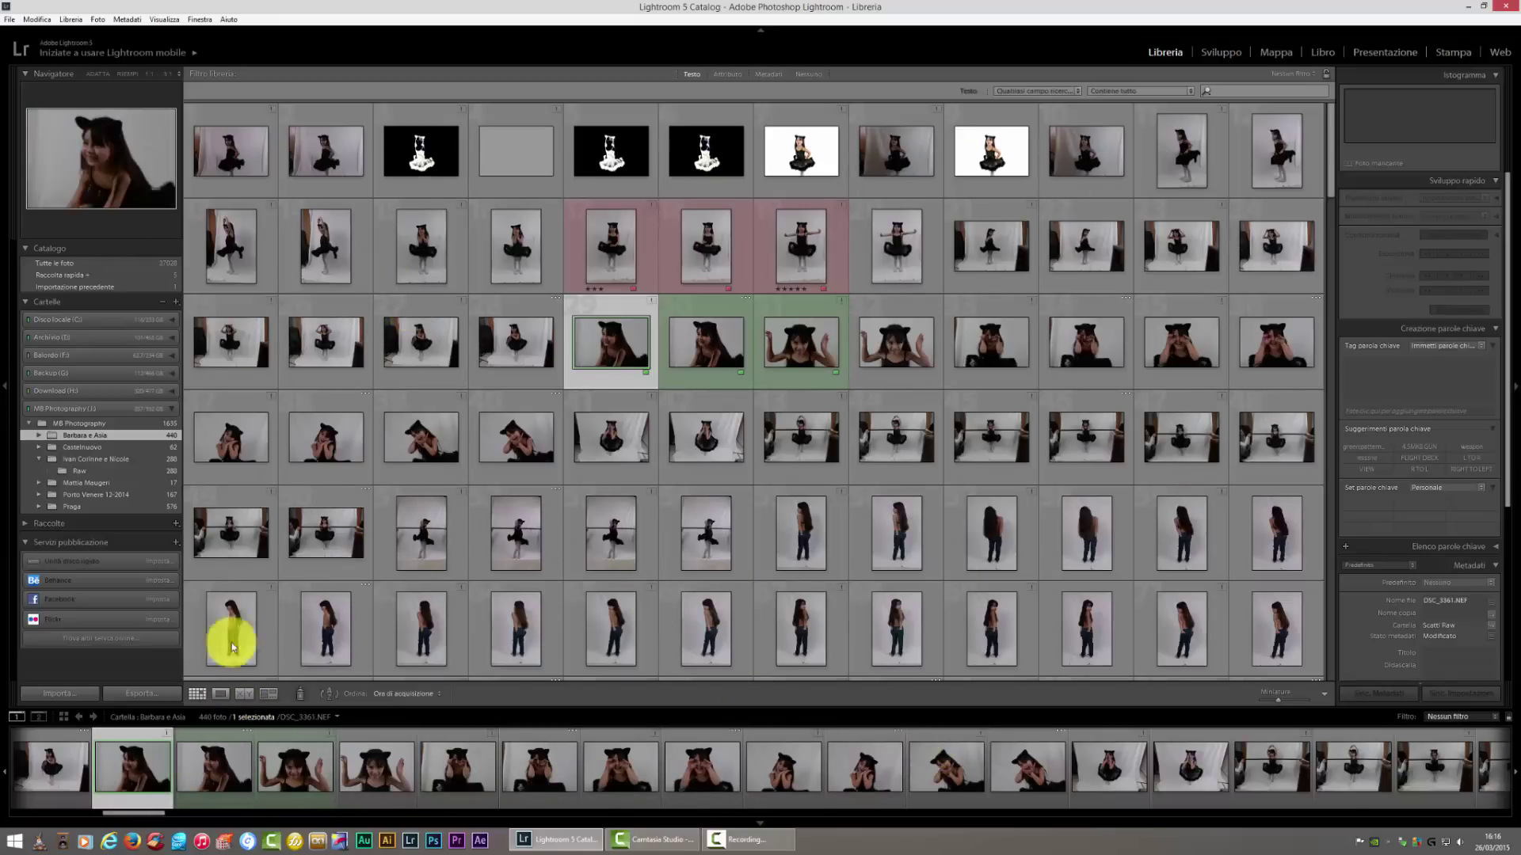
- View DSC_3365 in Loupe at 1:1, toggle Grid/Loupe, and finish on ballet-barre photo DSC_3373
{"action": "left_click", "coordinate": [221, 695]}
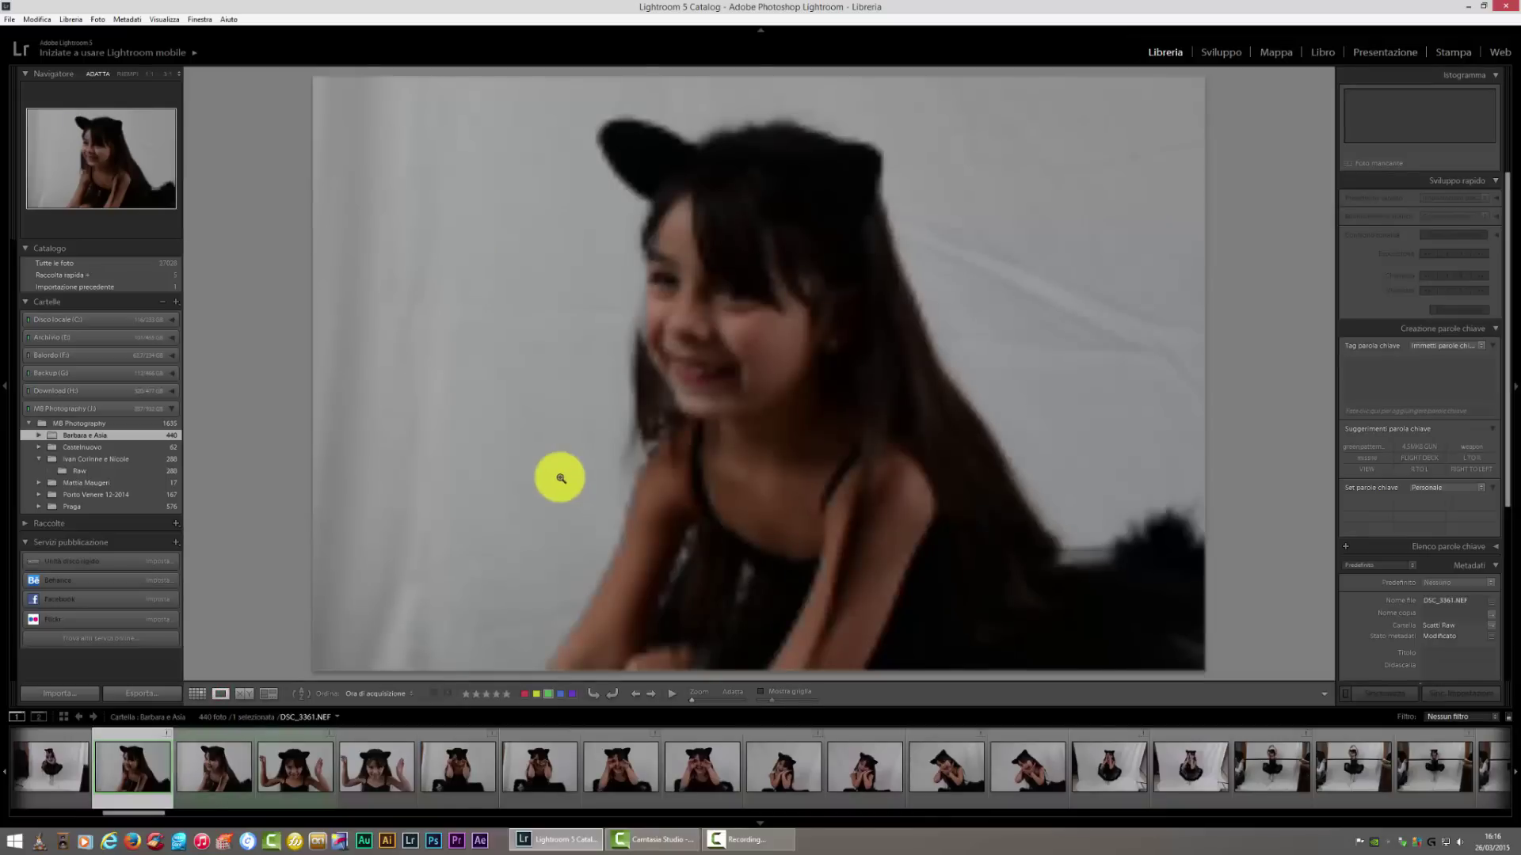
{"action": "left_click", "coordinate": [789, 749]}
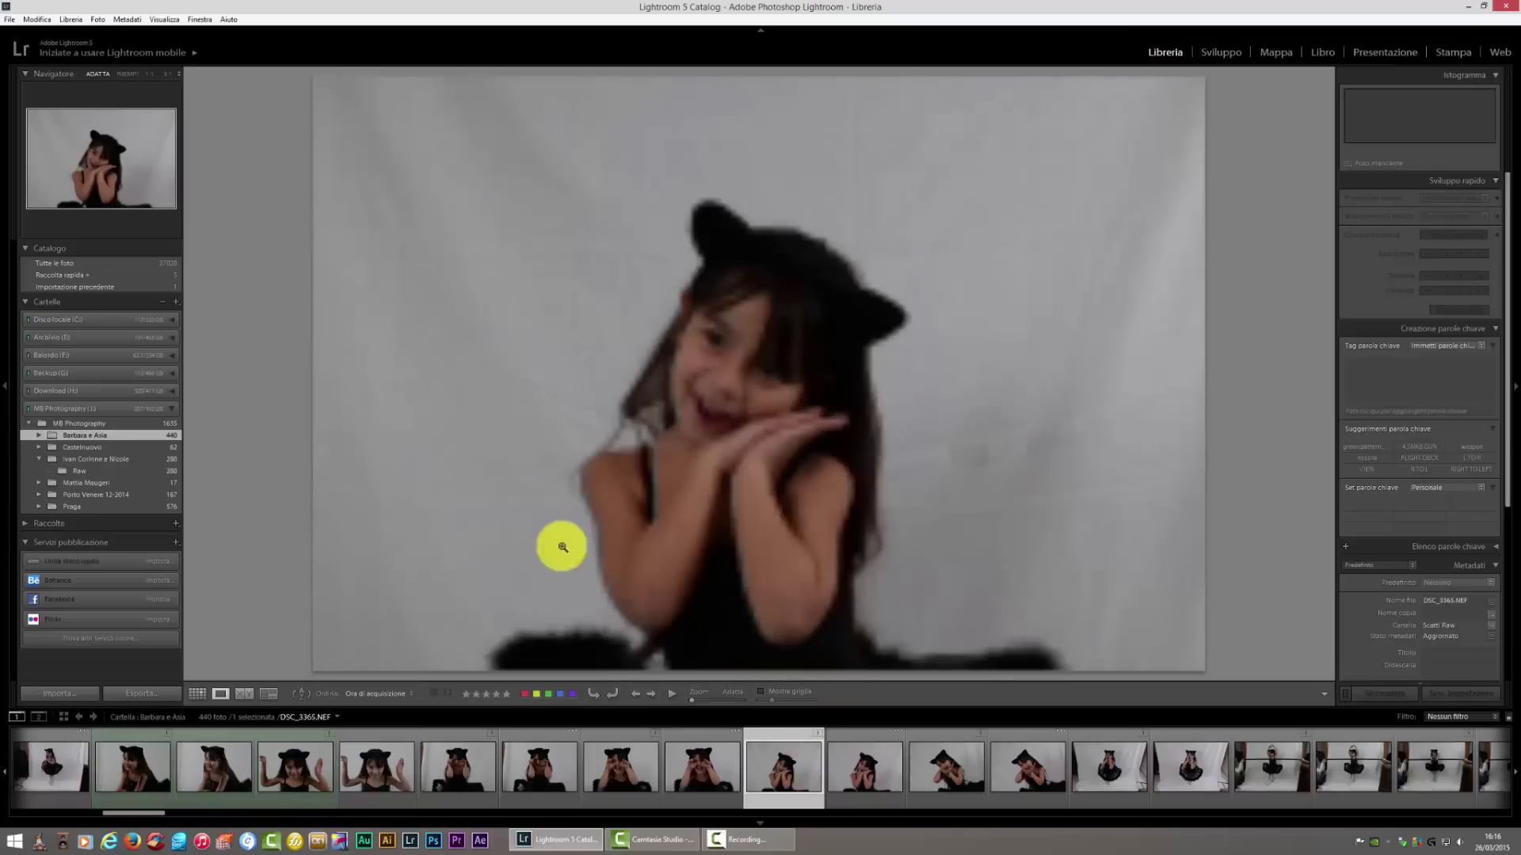
{"action": "left_click", "coordinate": [524, 464]}
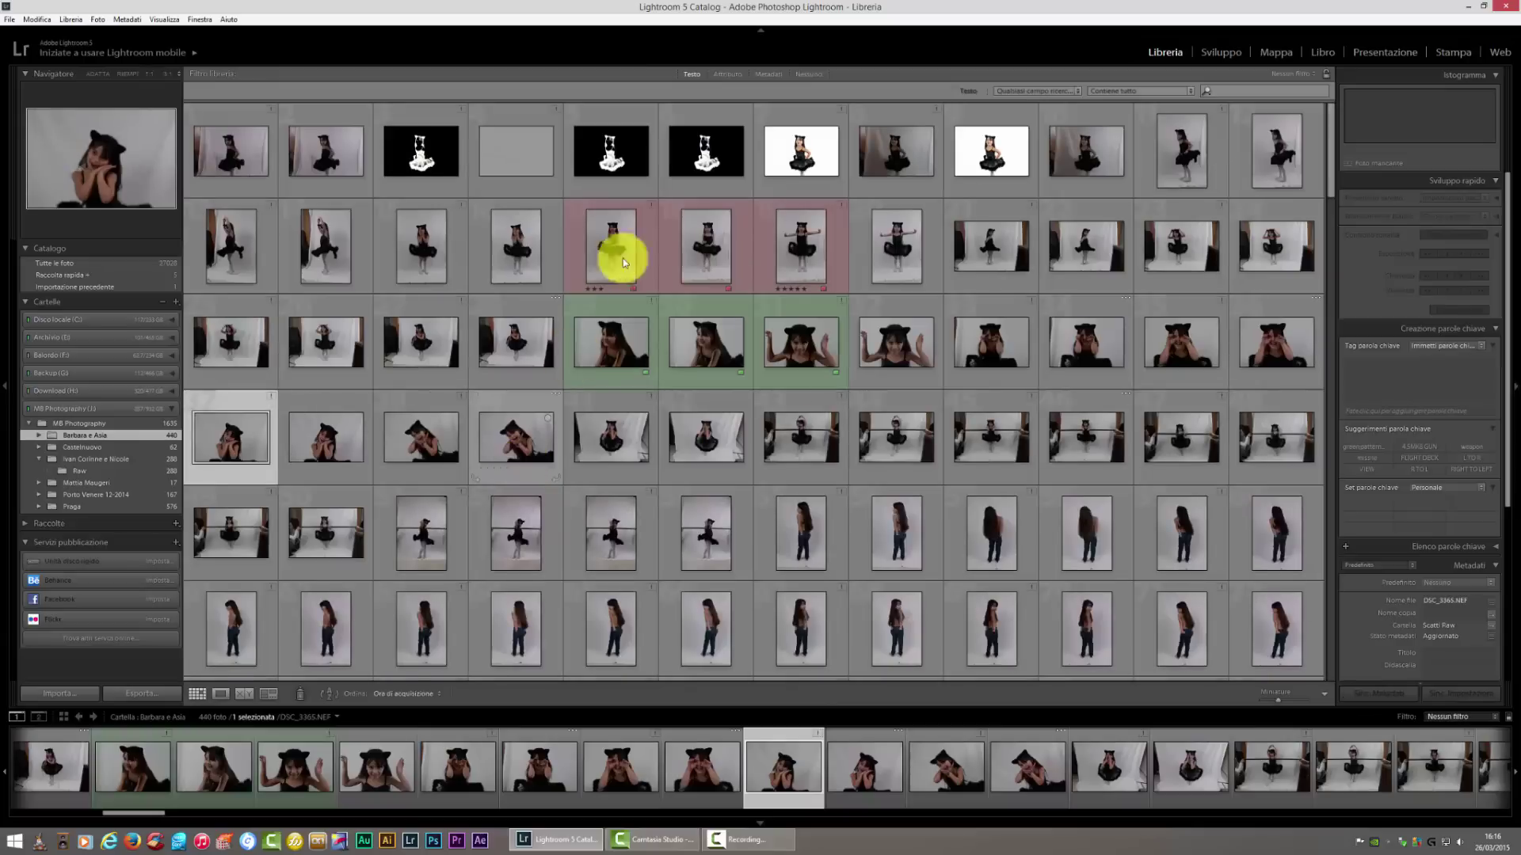
{"action": "double_click", "coordinate": [699, 435]}
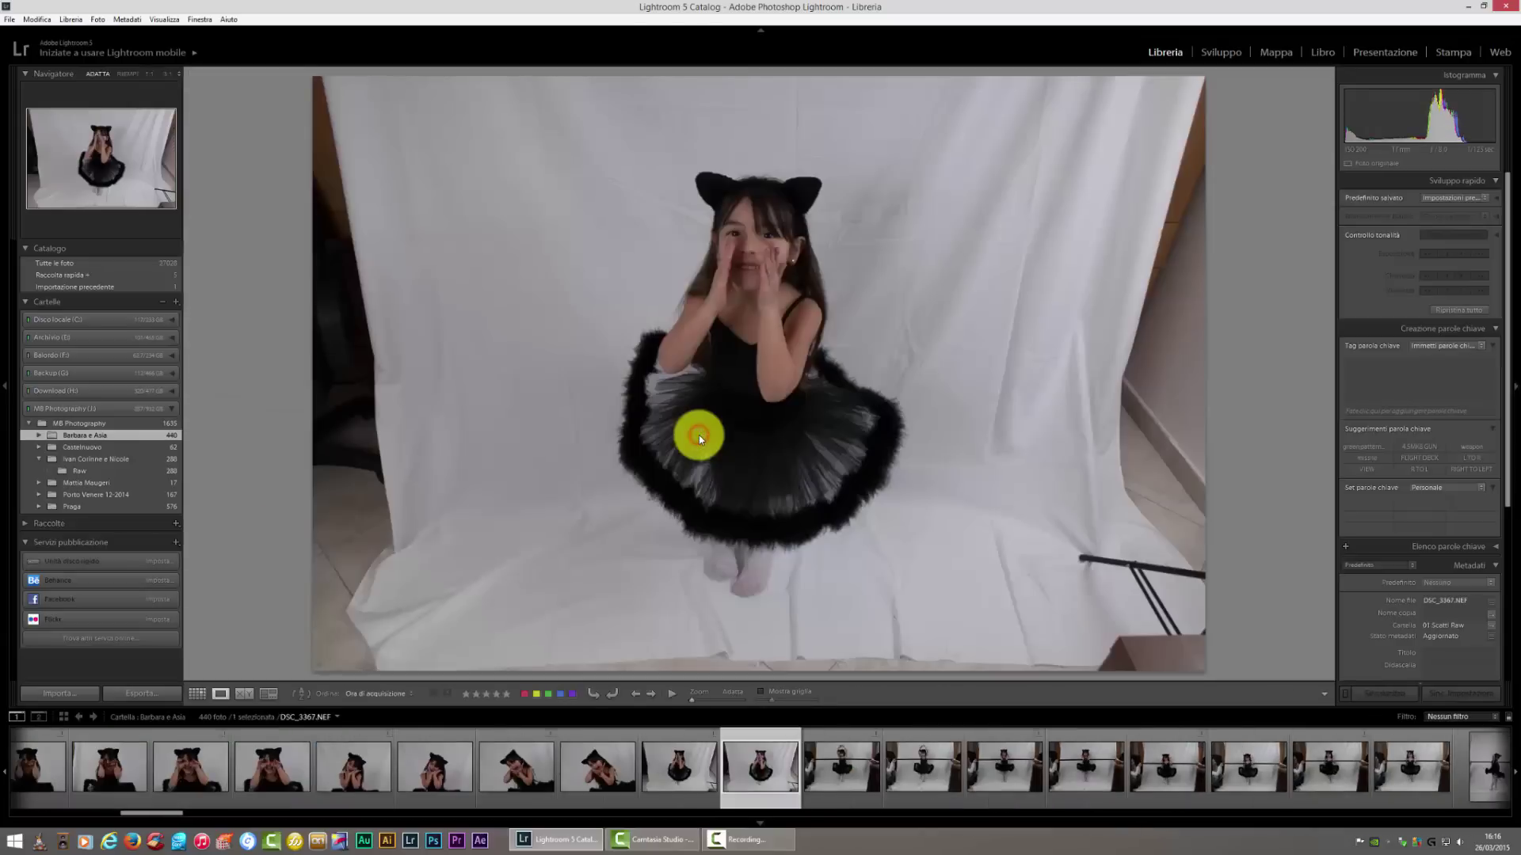
{"action": "double_click", "coordinate": [698, 435]}
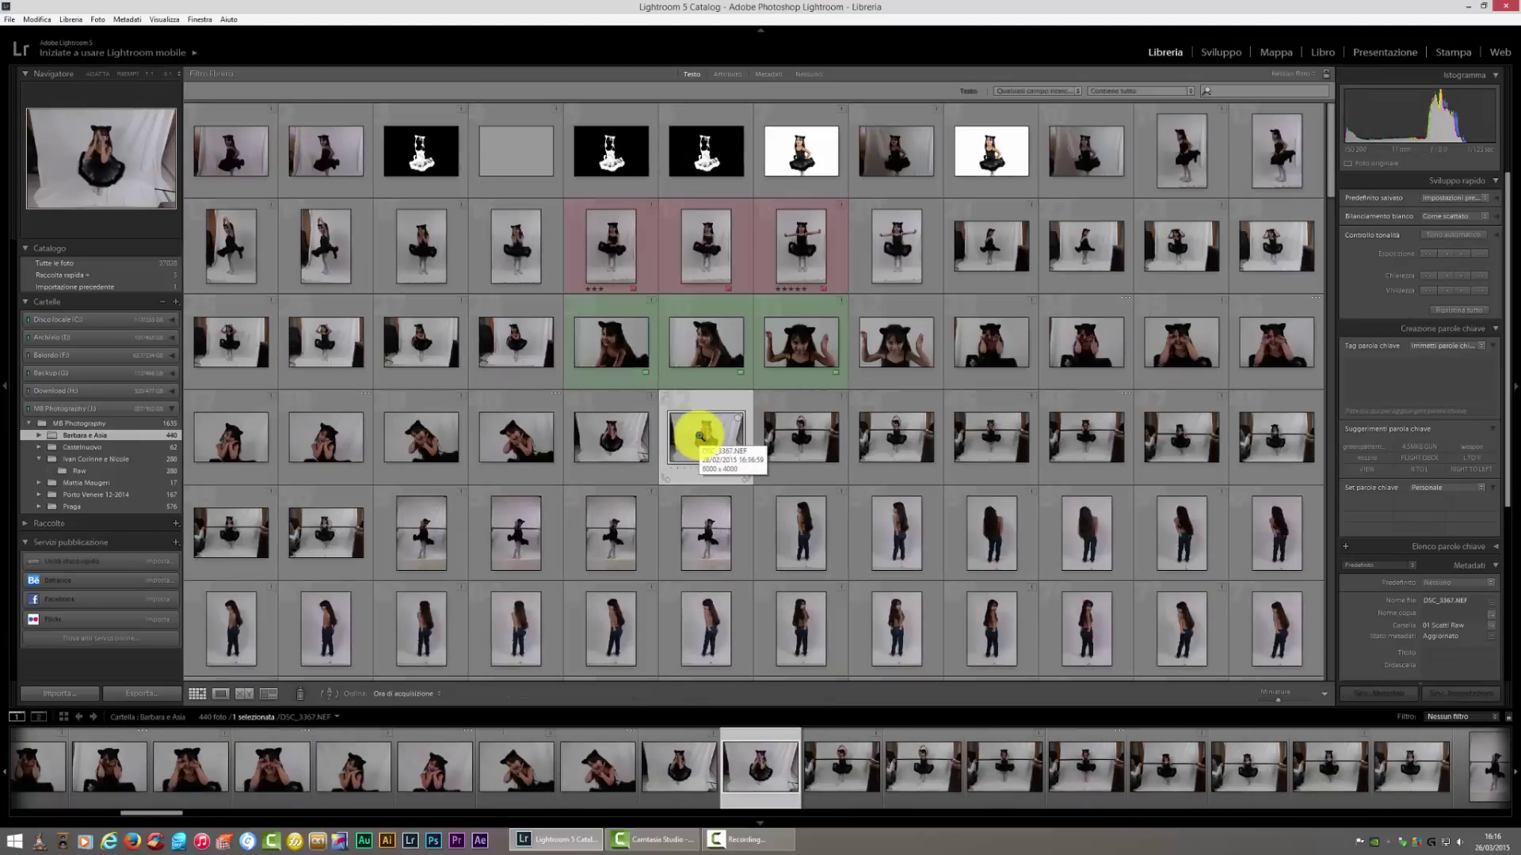
{"action": "double_click", "coordinate": [974, 325]}
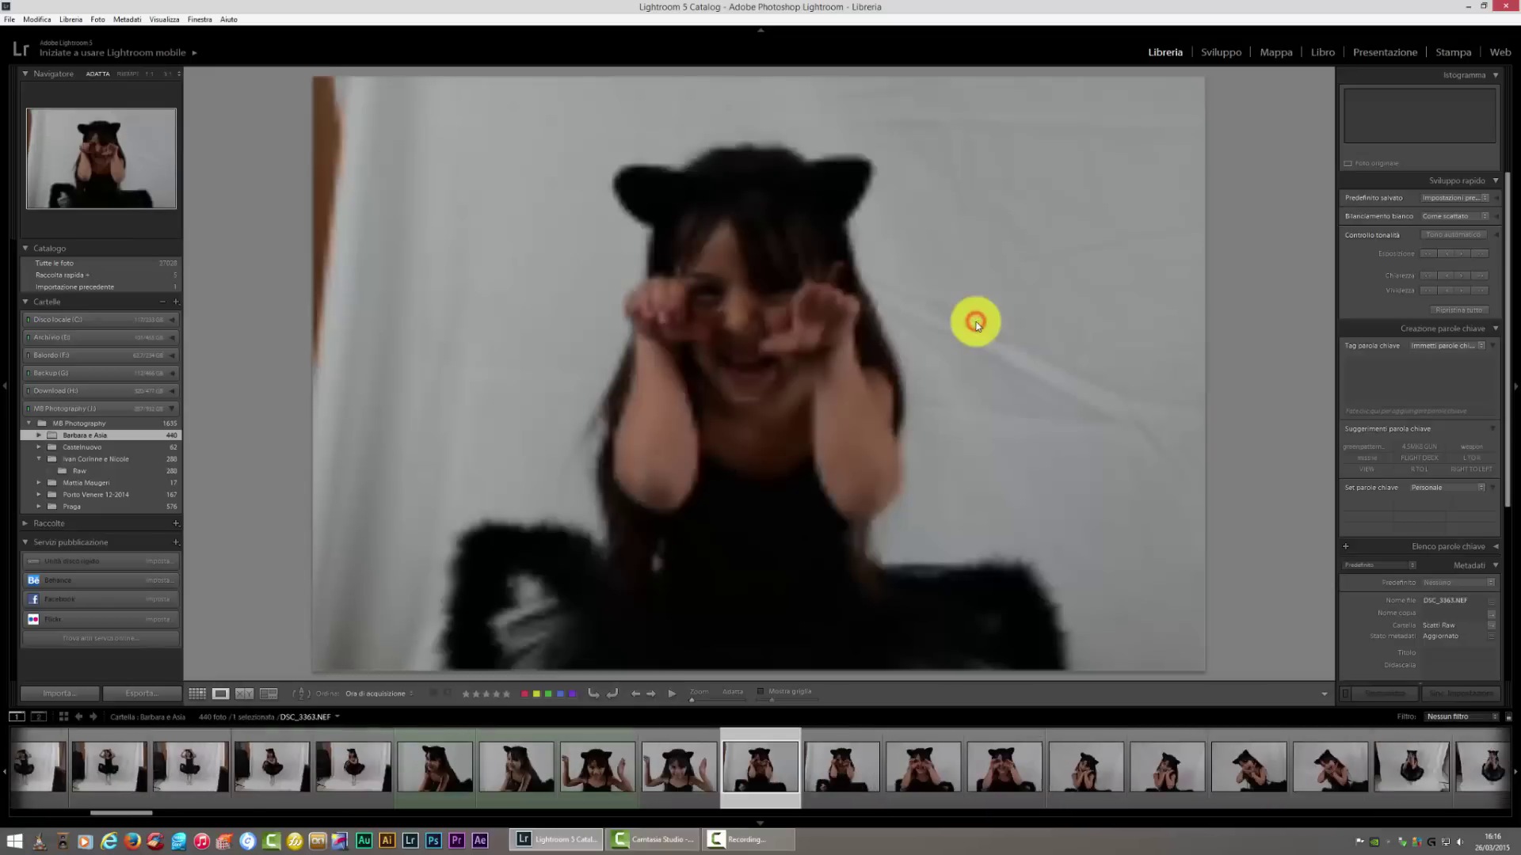
{"action": "double_click", "coordinate": [1028, 336]}
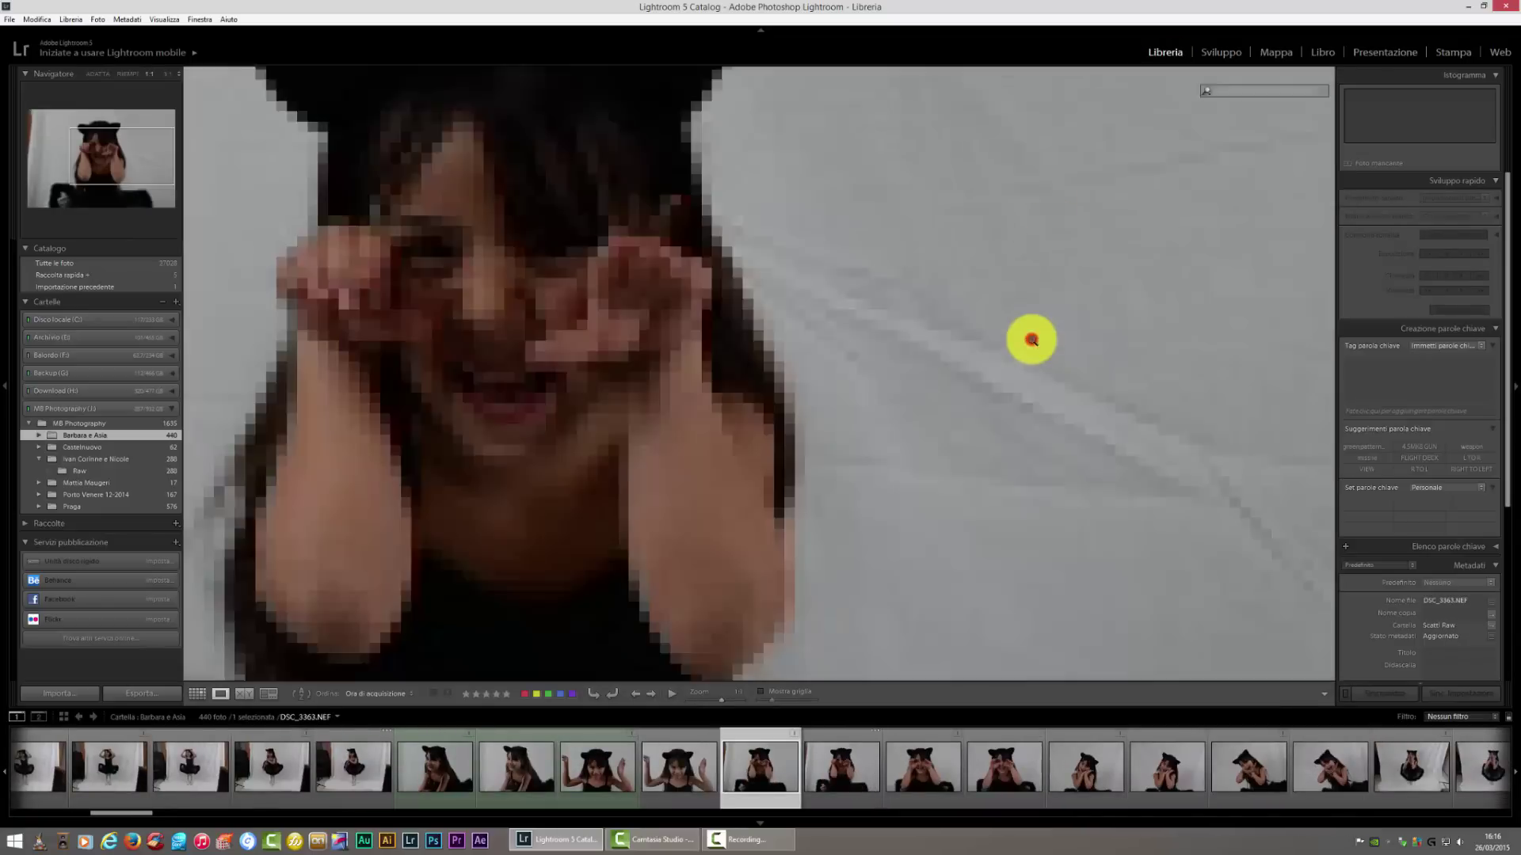
{"action": "double_click", "coordinate": [713, 517]}
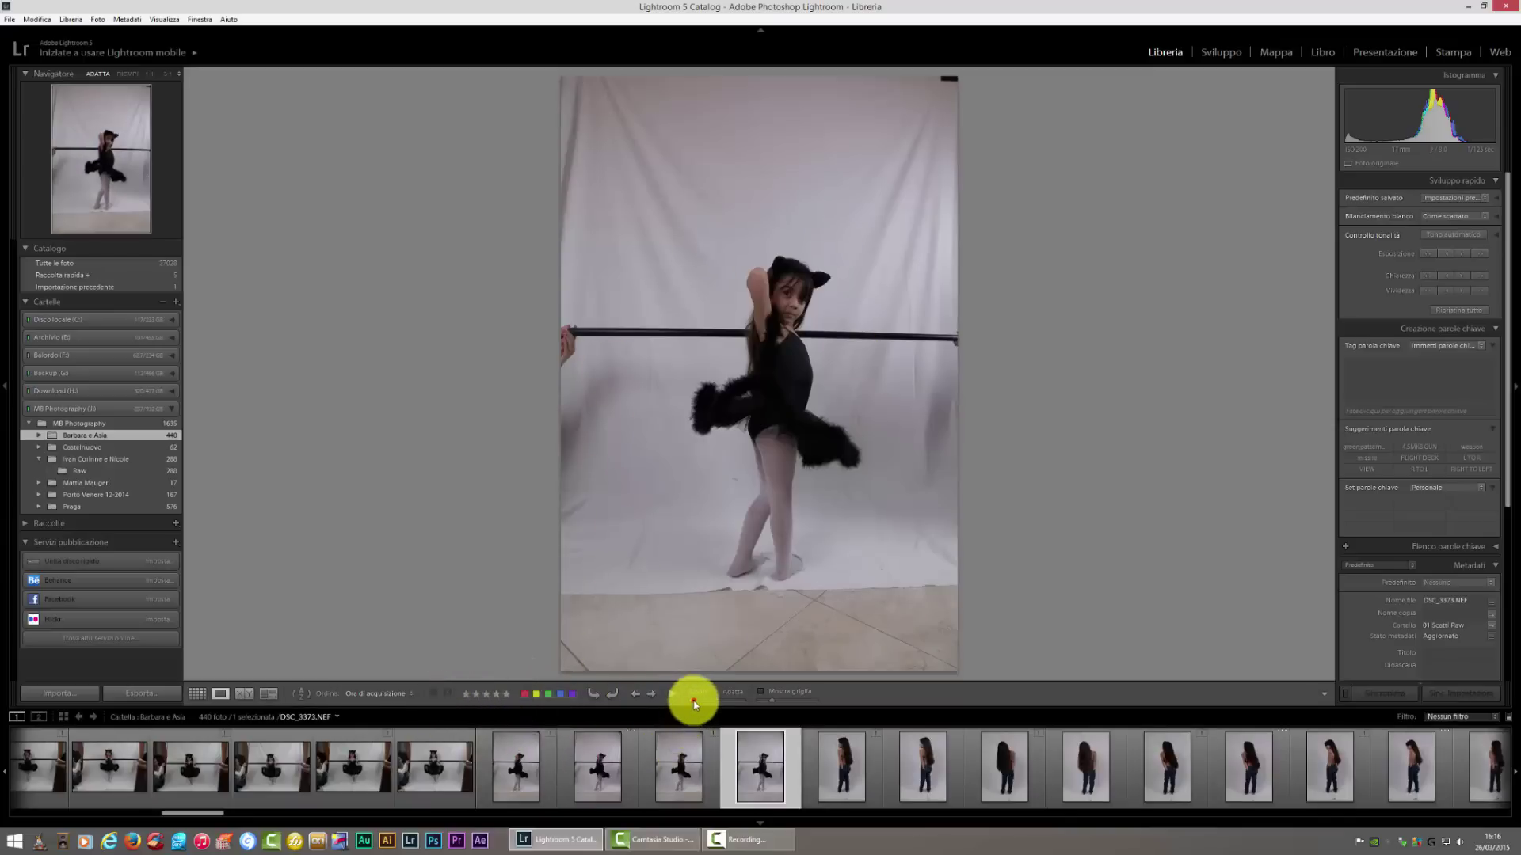
- Zoom out to 1:16 and back, show DSC_3374, then visit Develop and return to Library
{"action": "left_click_drag", "start_coordinate": [690, 700], "coordinate": [697, 702]}
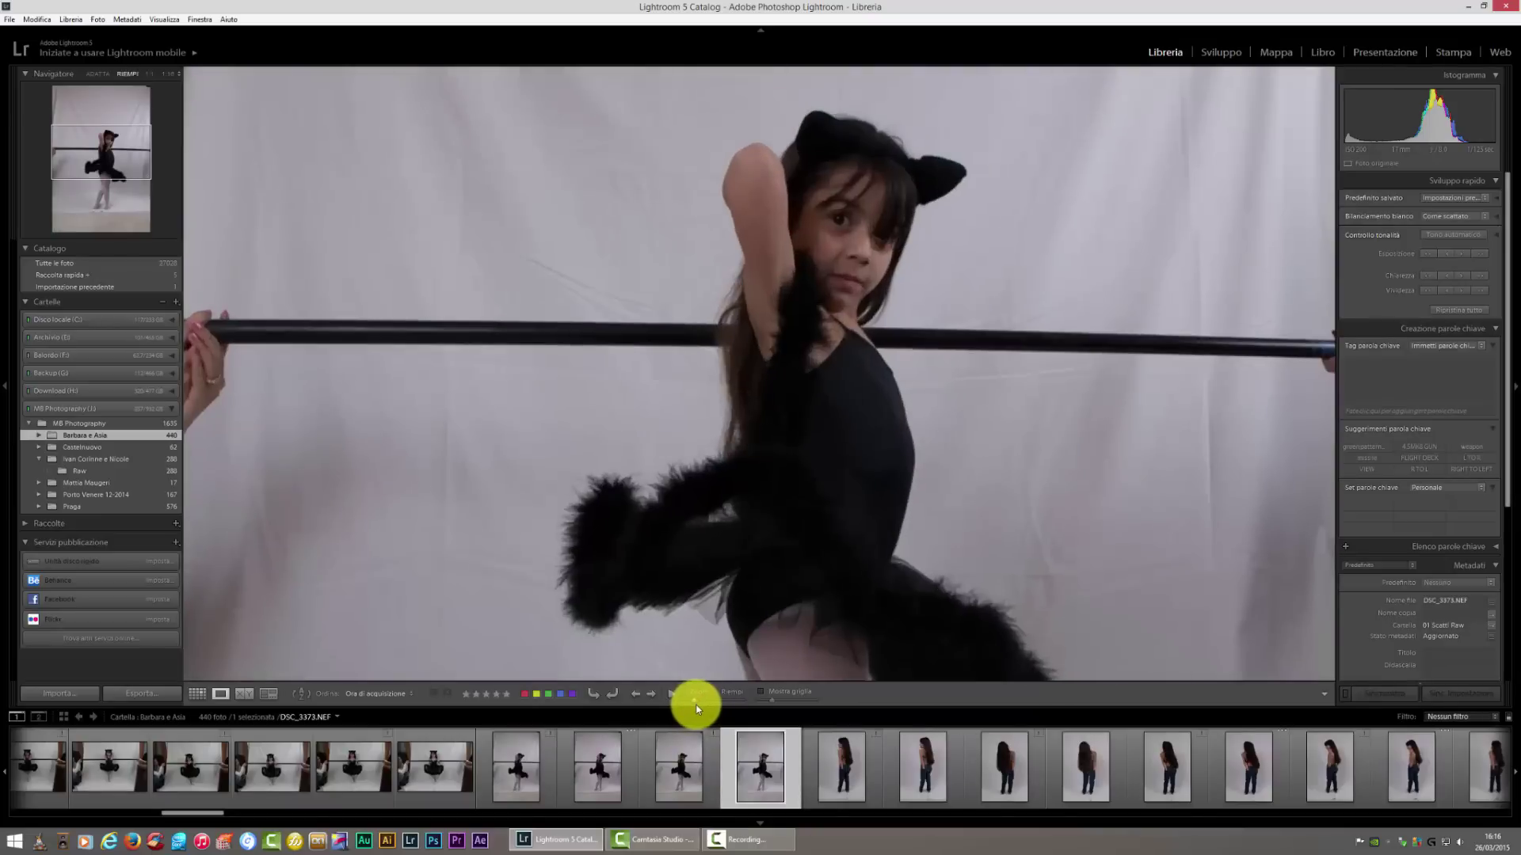
{"action": "left_click_drag", "start_coordinate": [697, 705], "coordinate": [701, 705]}
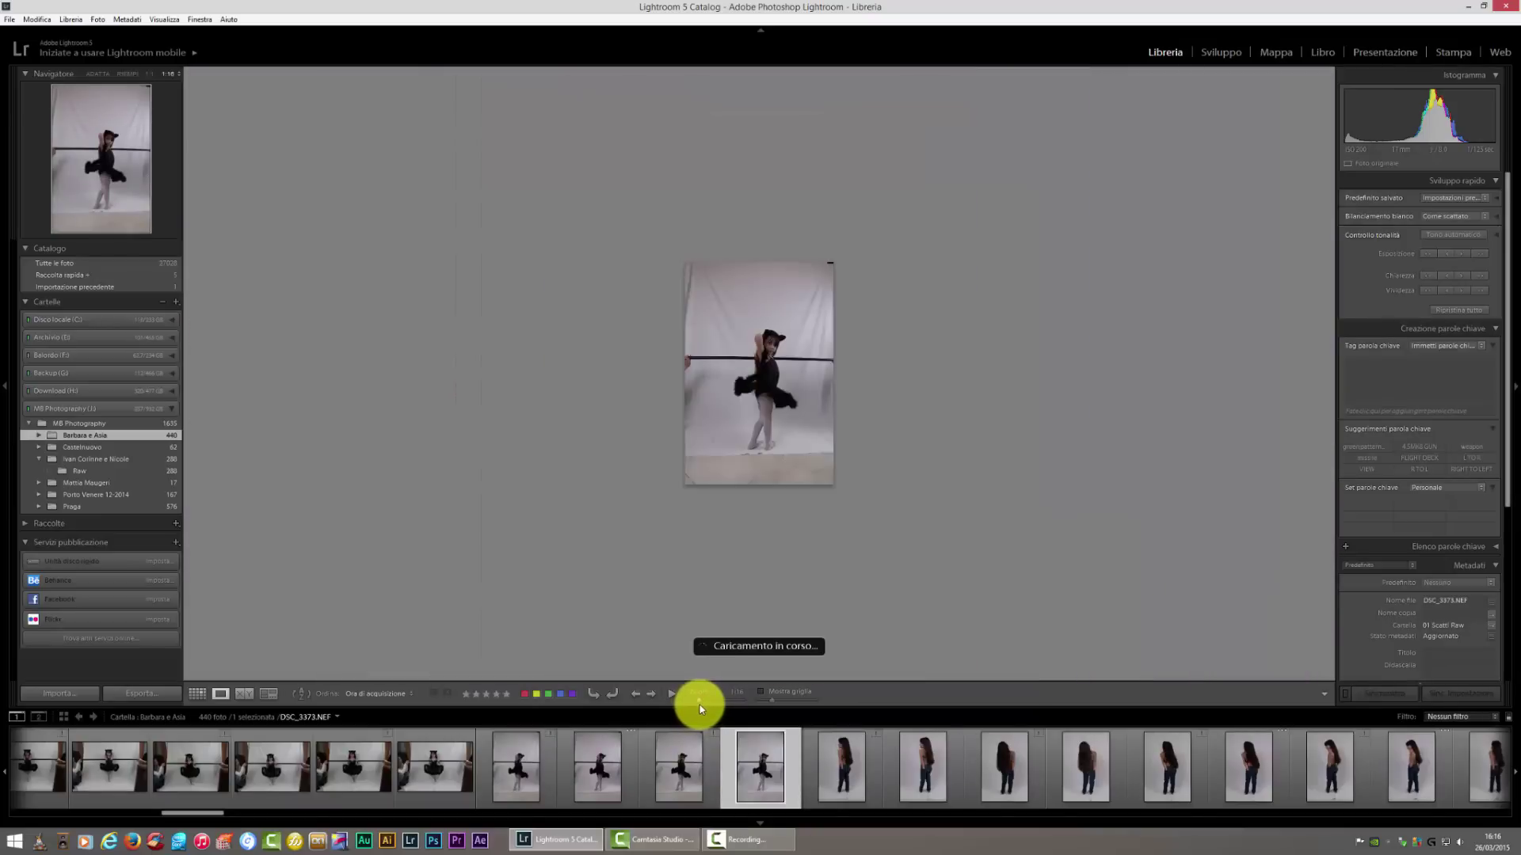
{"action": "left_click", "coordinate": [700, 703]}
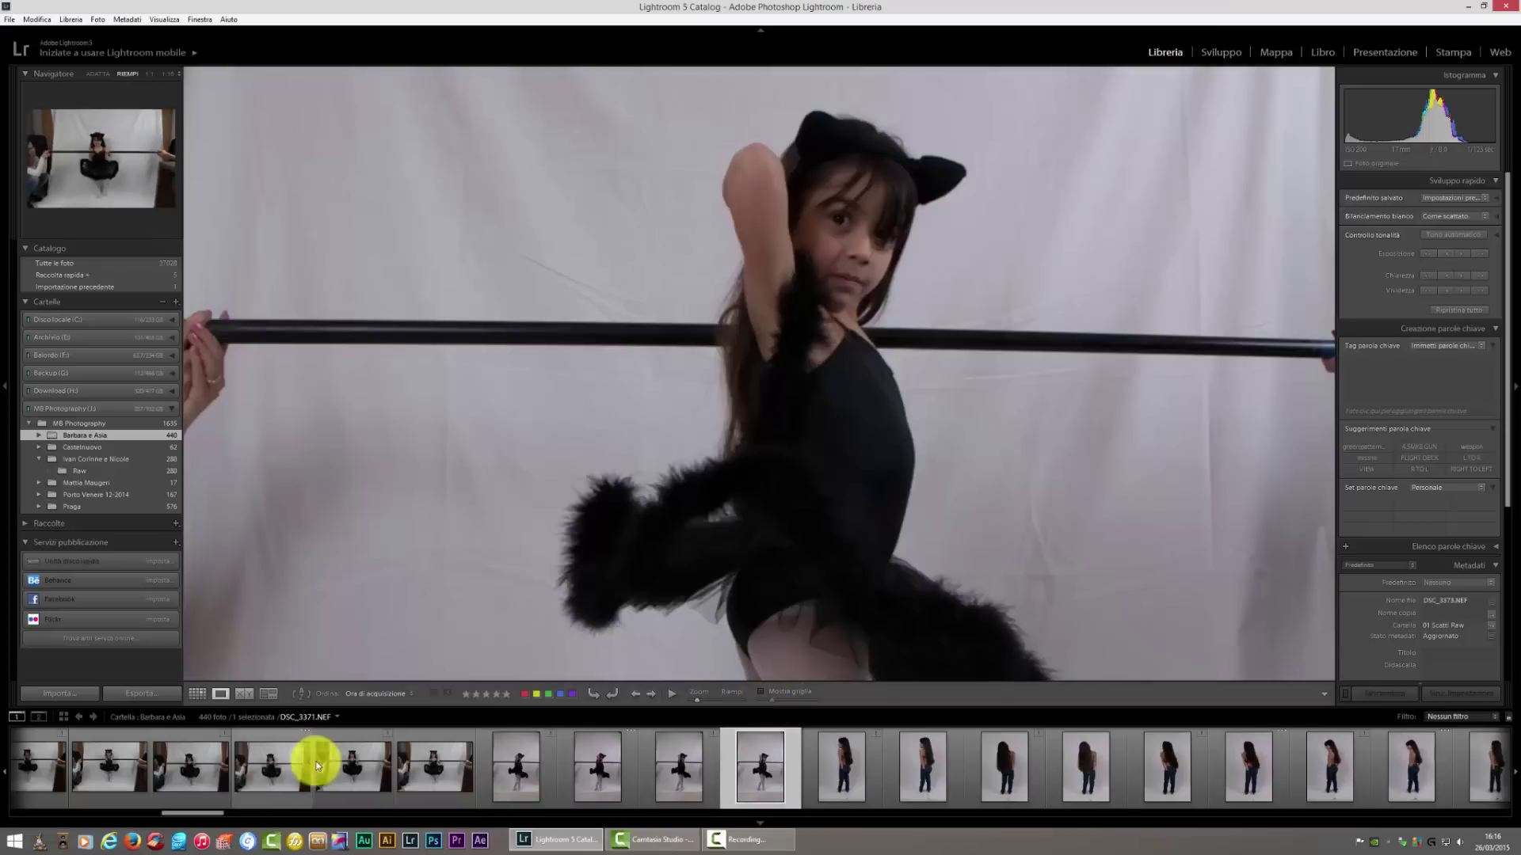
{"action": "left_click", "coordinate": [827, 772]}
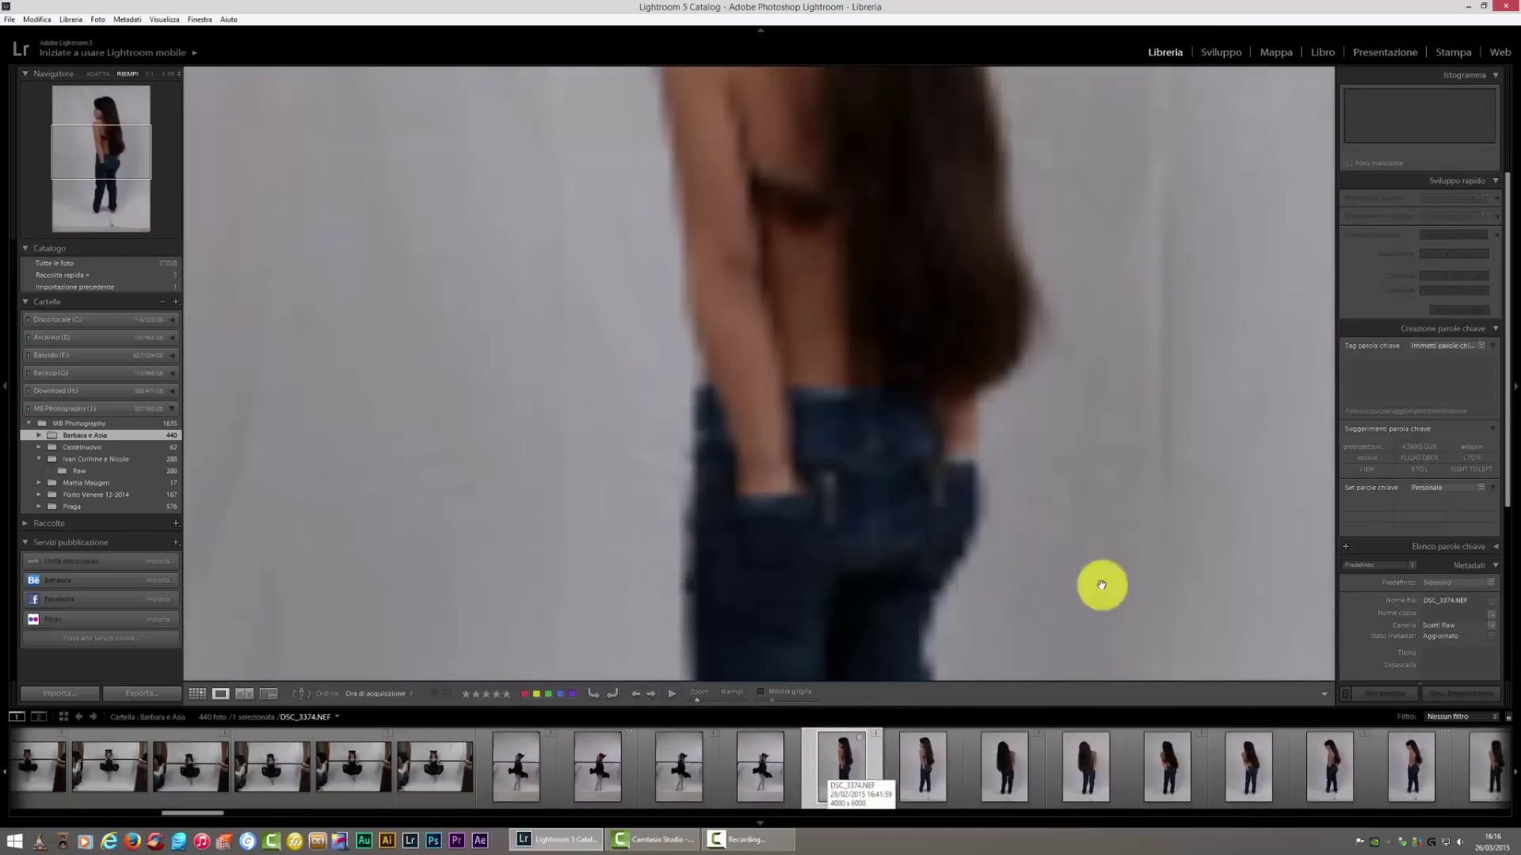
{"action": "left_click", "coordinate": [1230, 62]}
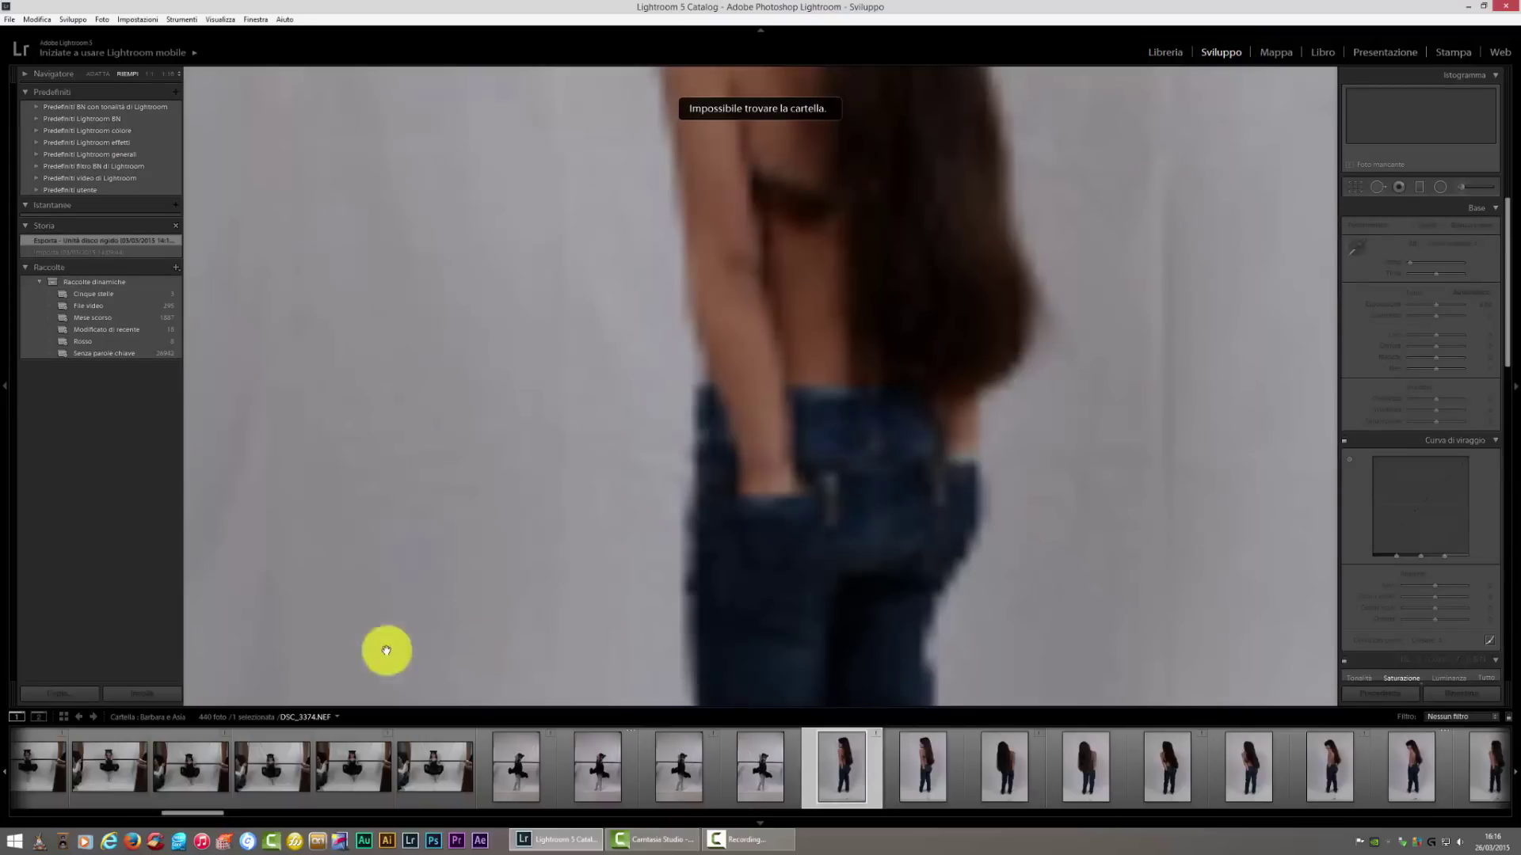
{"action": "left_click", "coordinate": [1165, 52]}
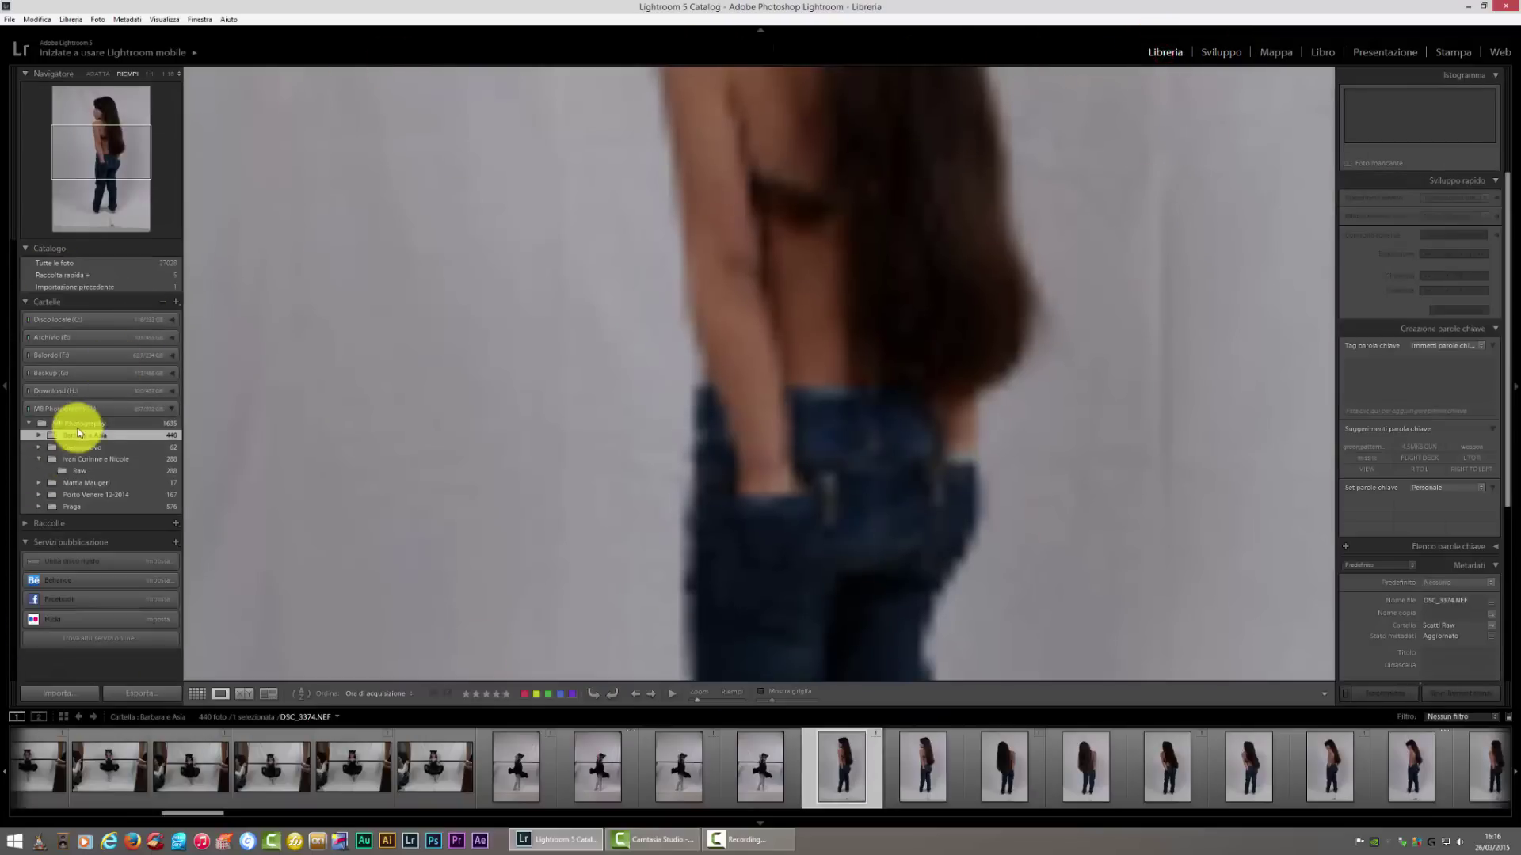
- Open the MB Photography folder and load Prague clock photo DSC_3757.NEF into Develop
{"action": "left_click", "coordinate": [82, 423]}
{"action": "left_click", "coordinate": [94, 410]}
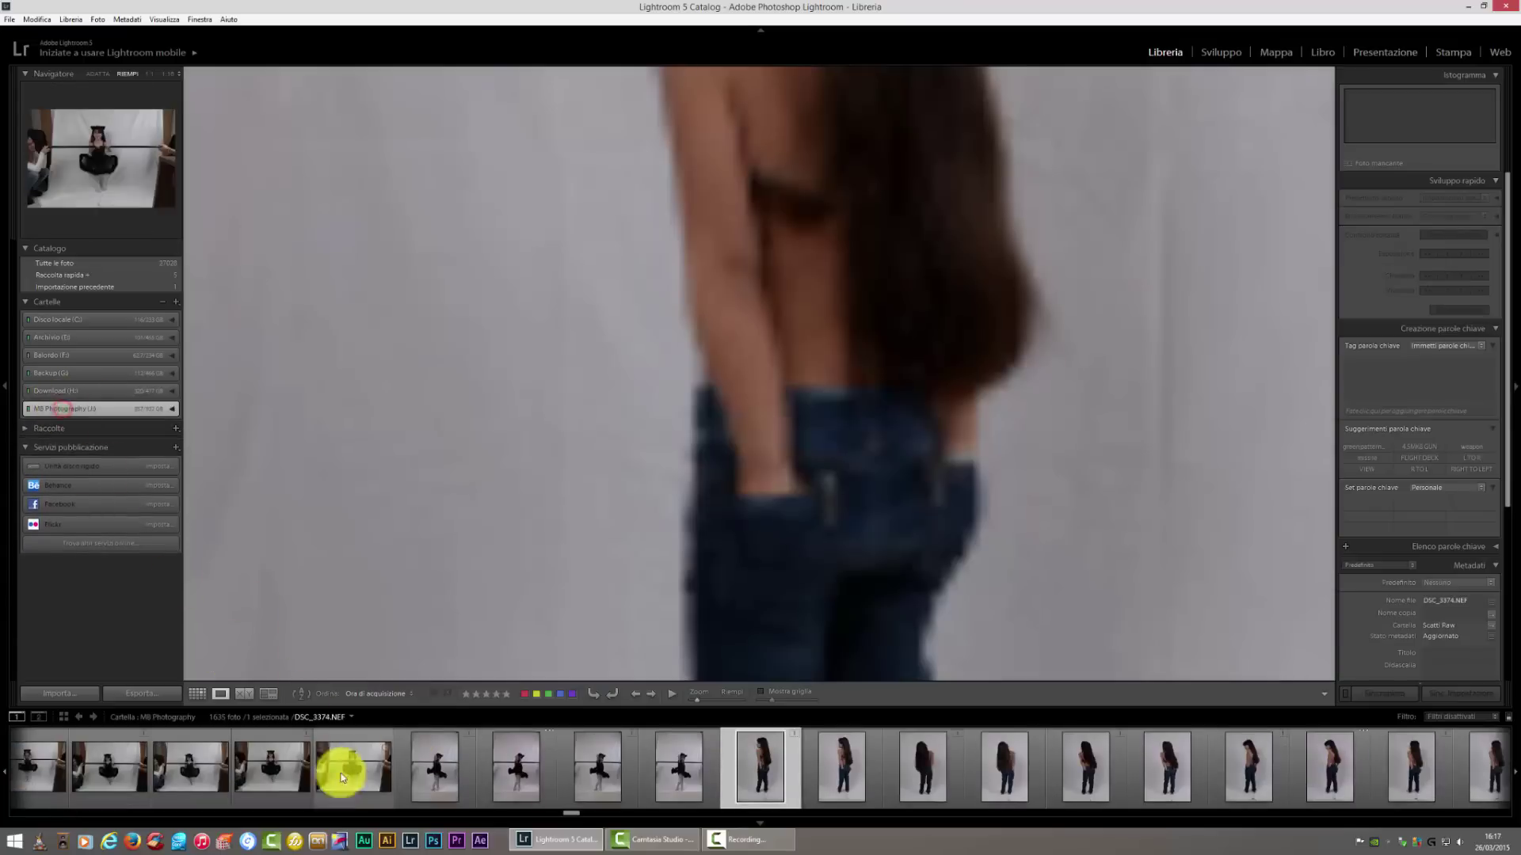
{"action": "left_click_drag", "start_coordinate": [567, 808], "coordinate": [984, 819]}
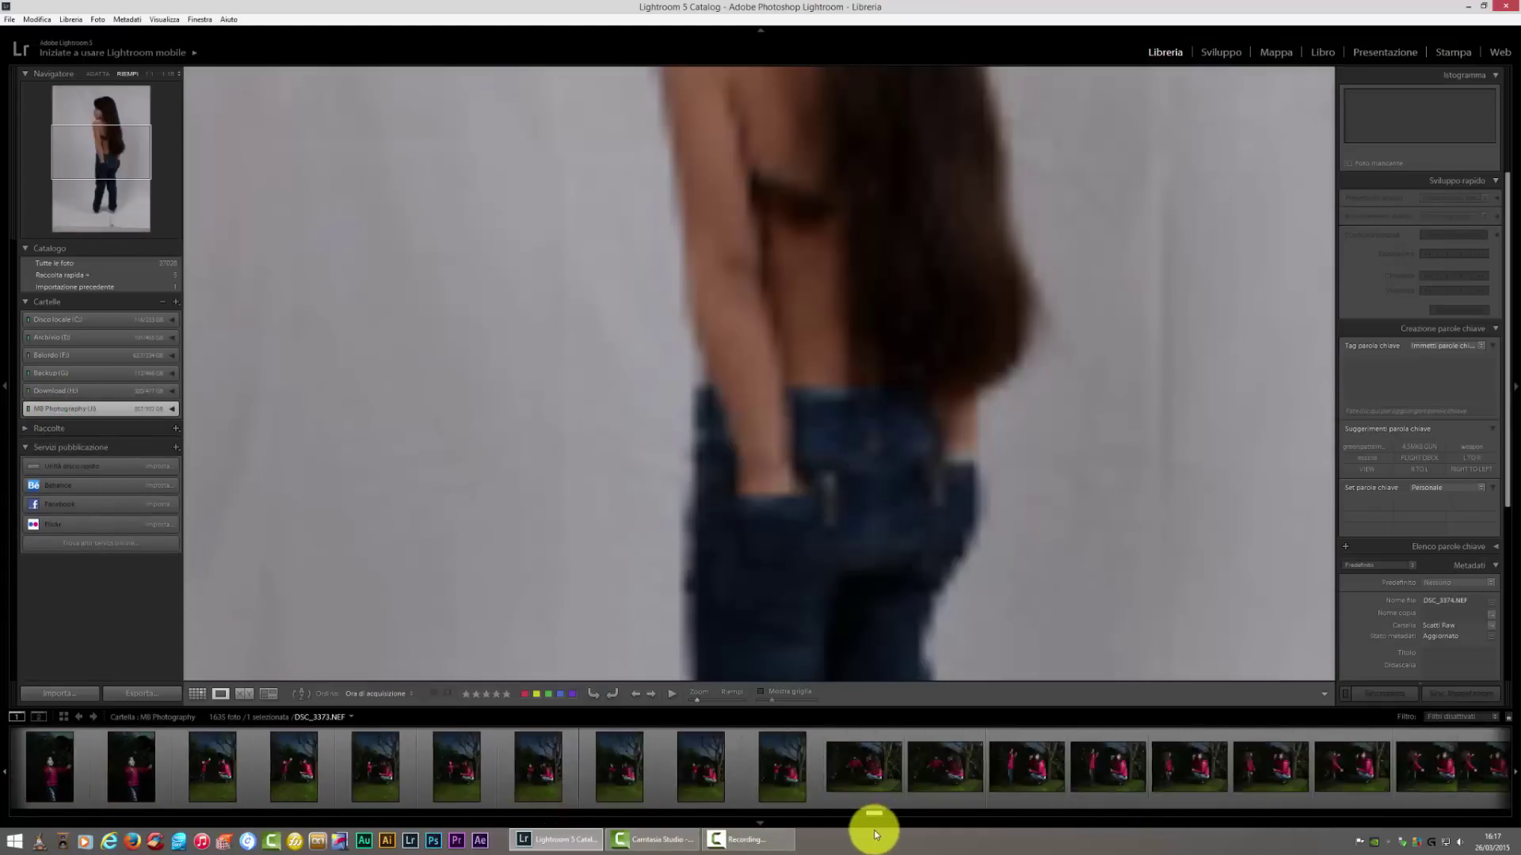
{"action": "left_click", "coordinate": [817, 759]}
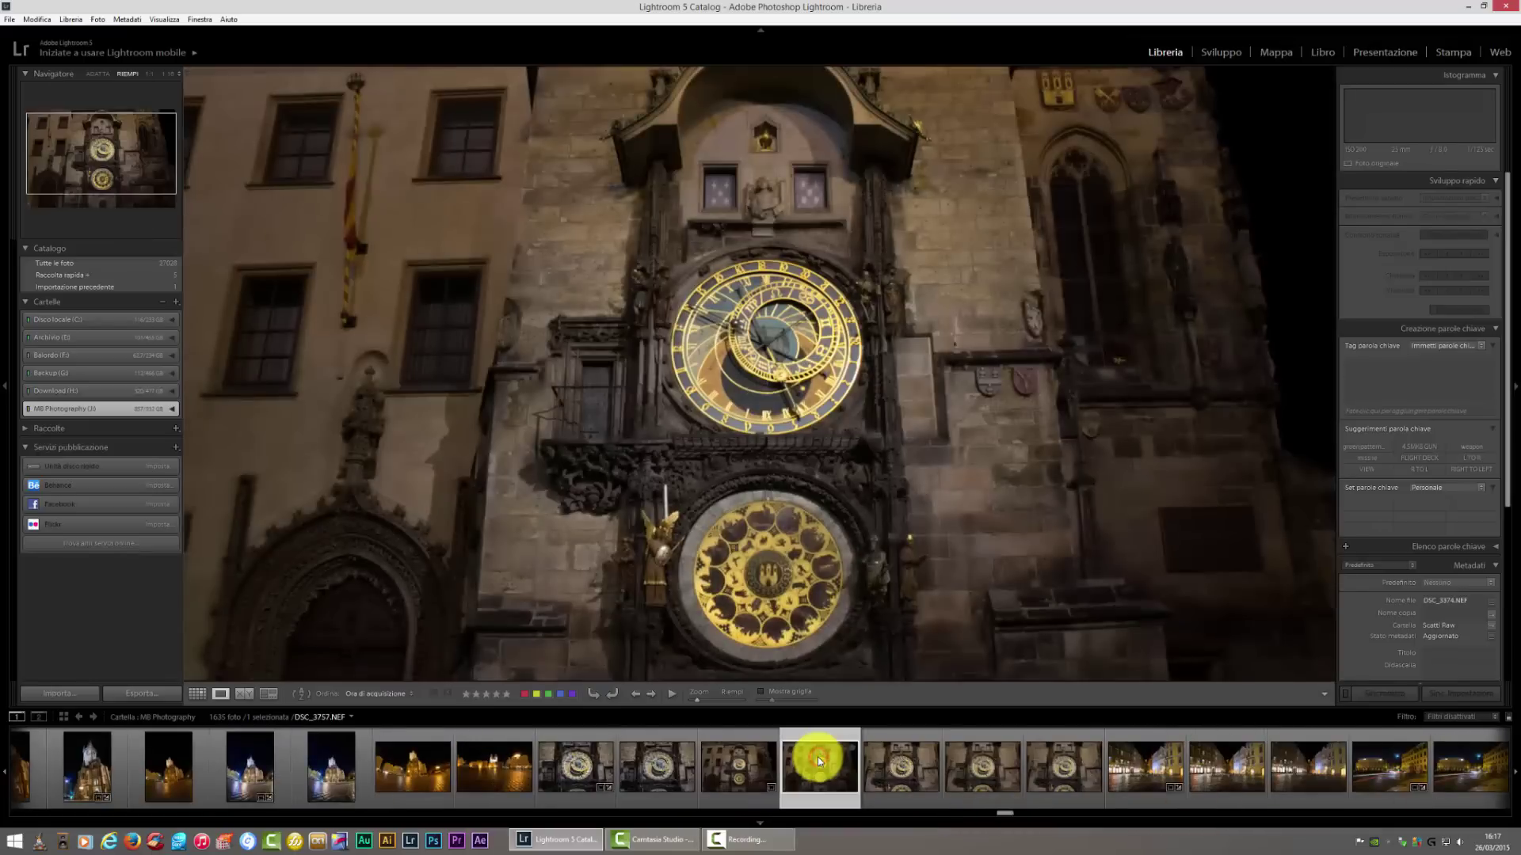
{"action": "left_click", "coordinate": [1239, 61]}
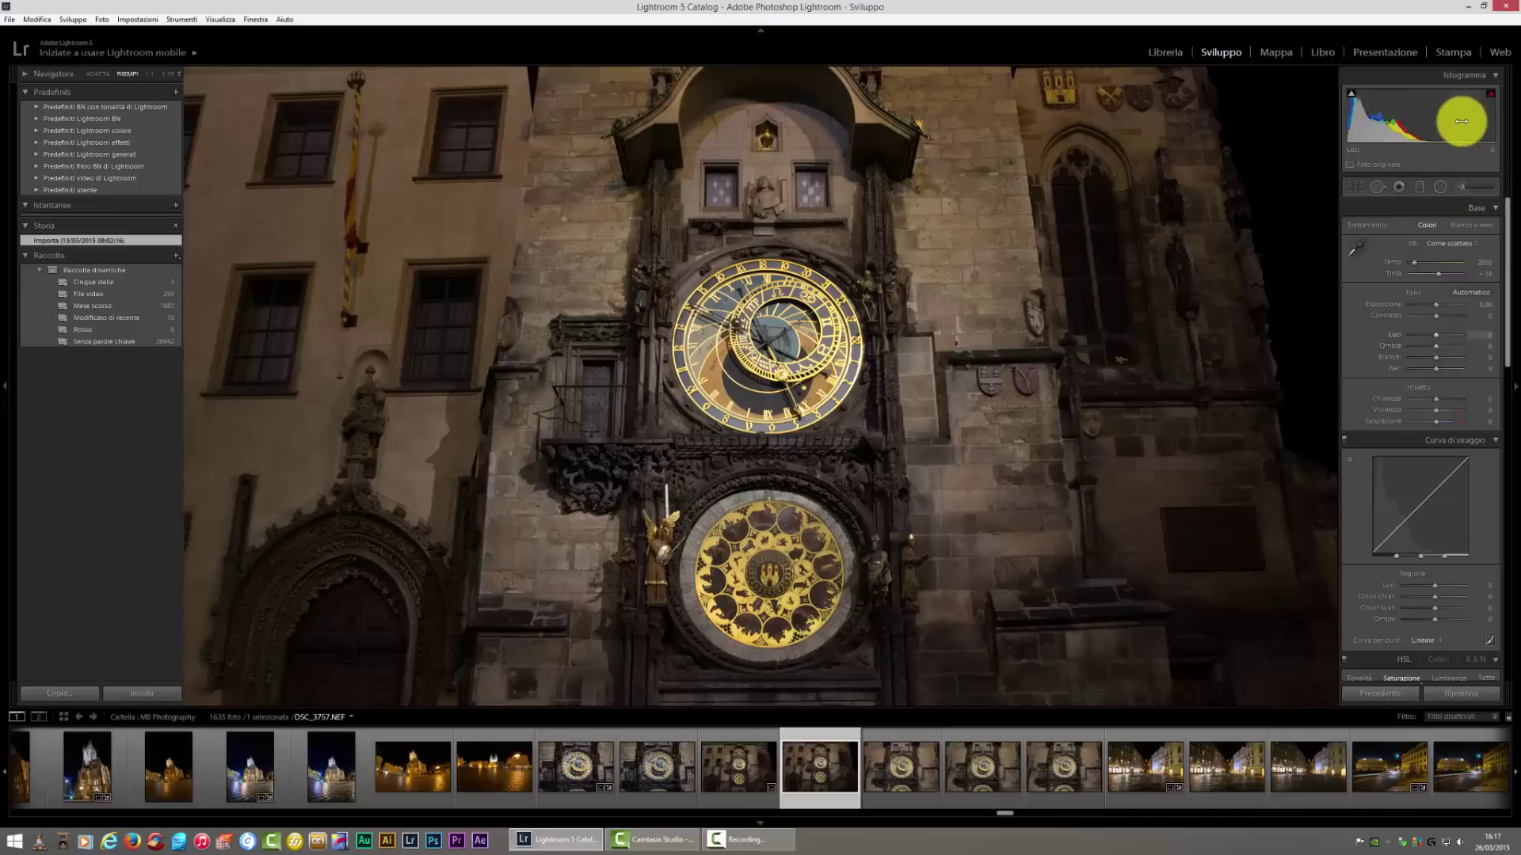
- Show shadow and highlight clipping, zoom 1:1 on the clock, and drag Highlights to -55
{"action": "left_click", "coordinate": [1353, 96]}
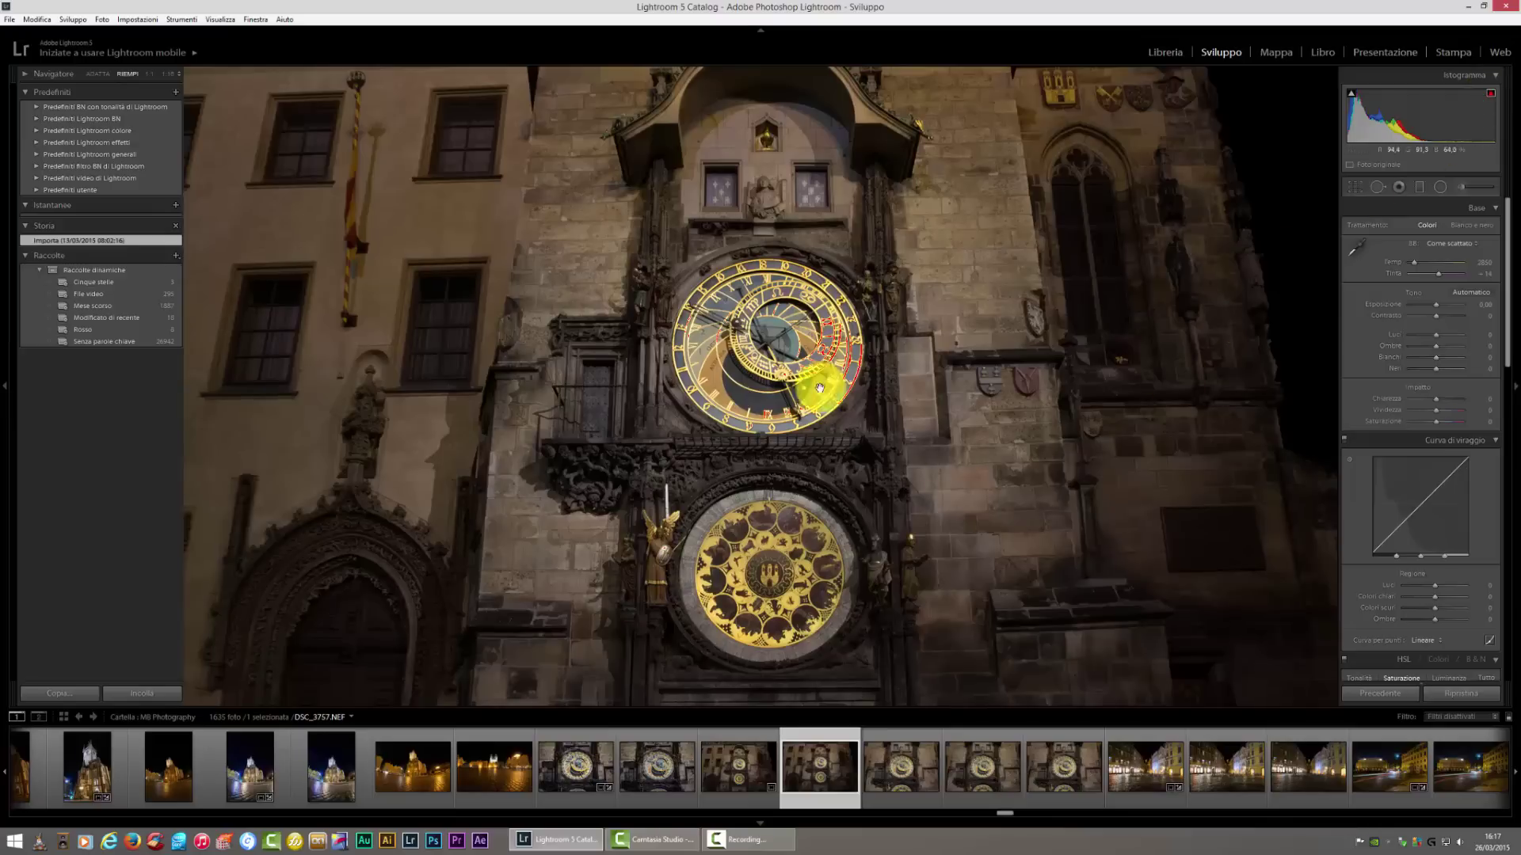
{"action": "left_click", "coordinate": [824, 340]}
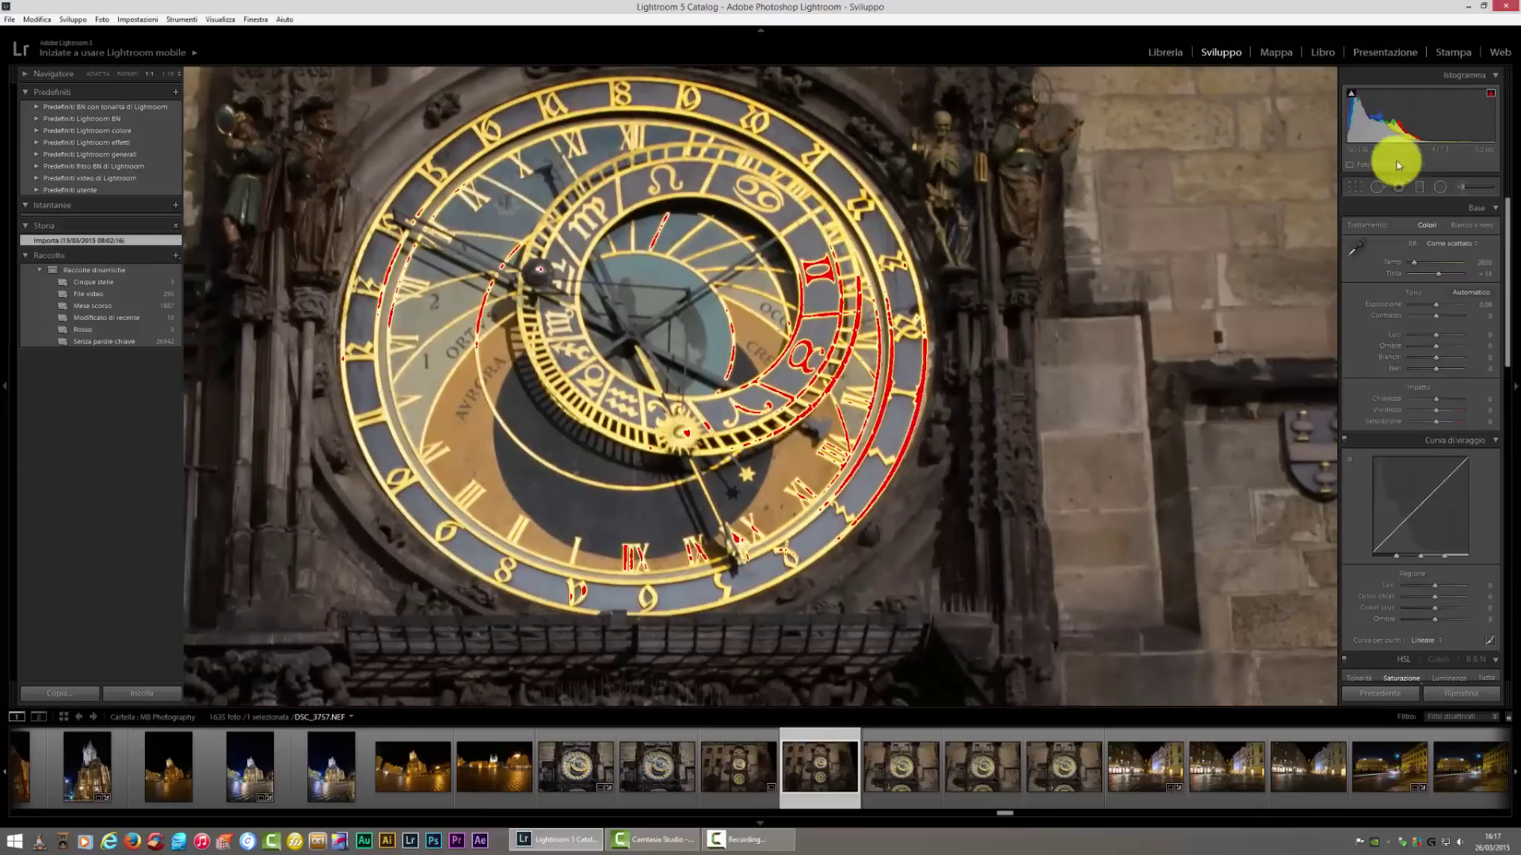
{"action": "left_click", "coordinate": [1494, 96]}
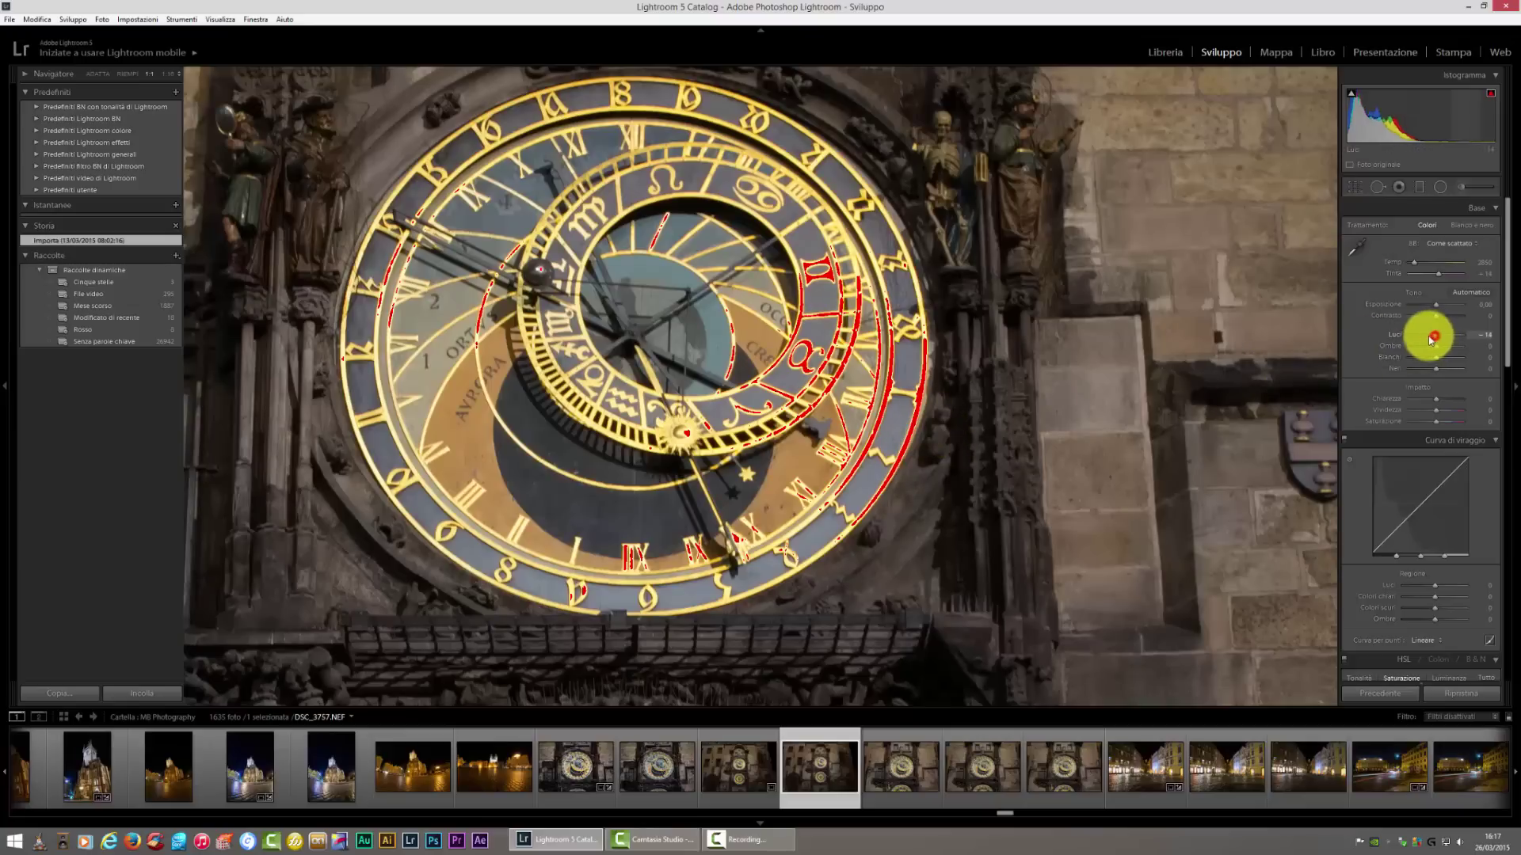
{"action": "left_click_drag", "start_coordinate": [1424, 340], "coordinate": [1422, 340]}
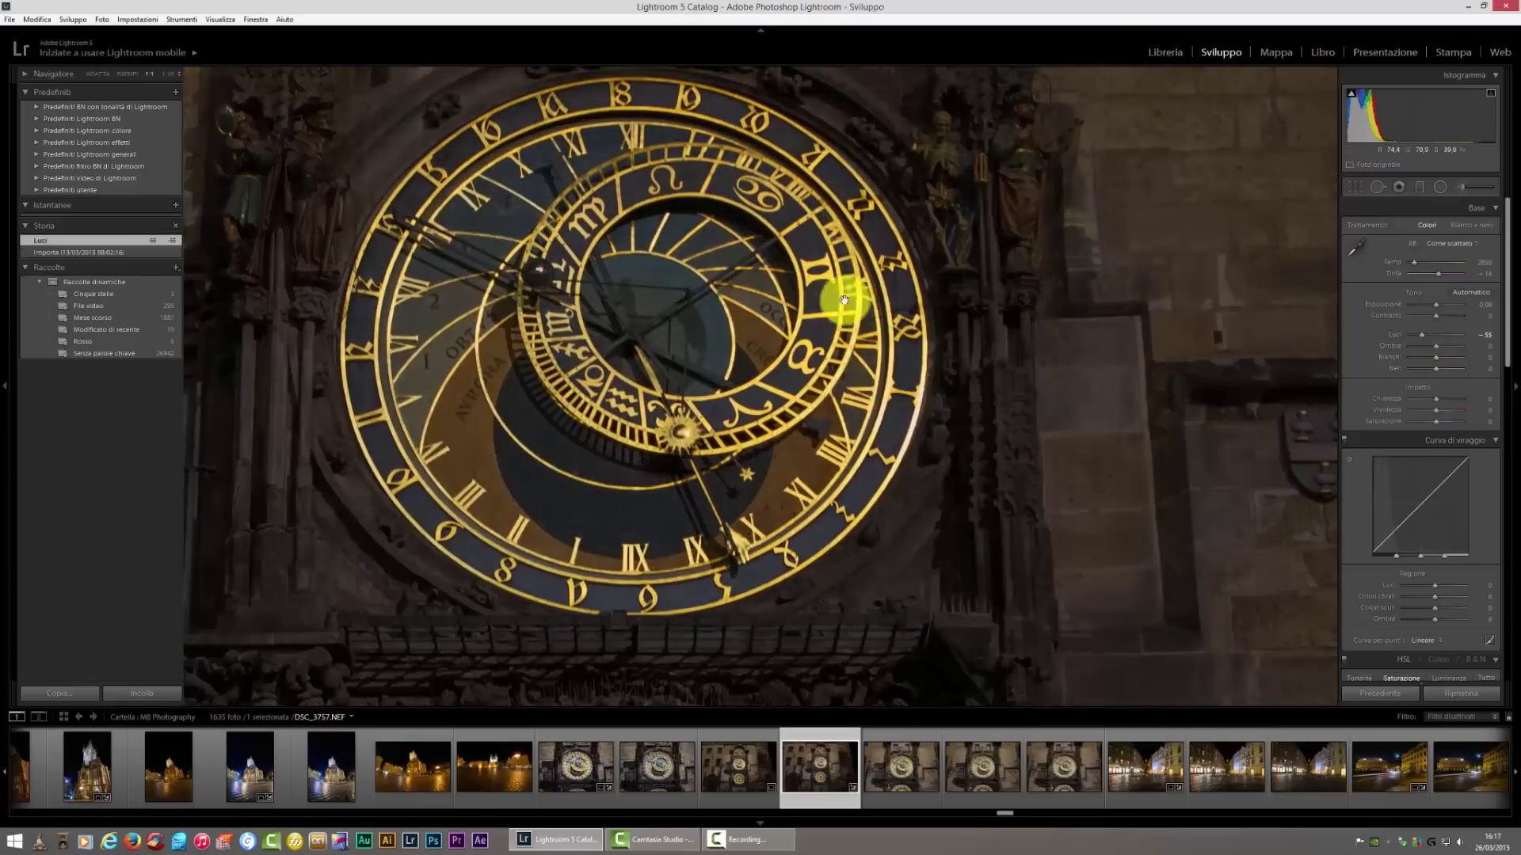
- Reset Highlights to 0 with shadow clipping shown, zoom out, and expand the Navigator panel
{"action": "left_click", "coordinate": [1350, 92]}
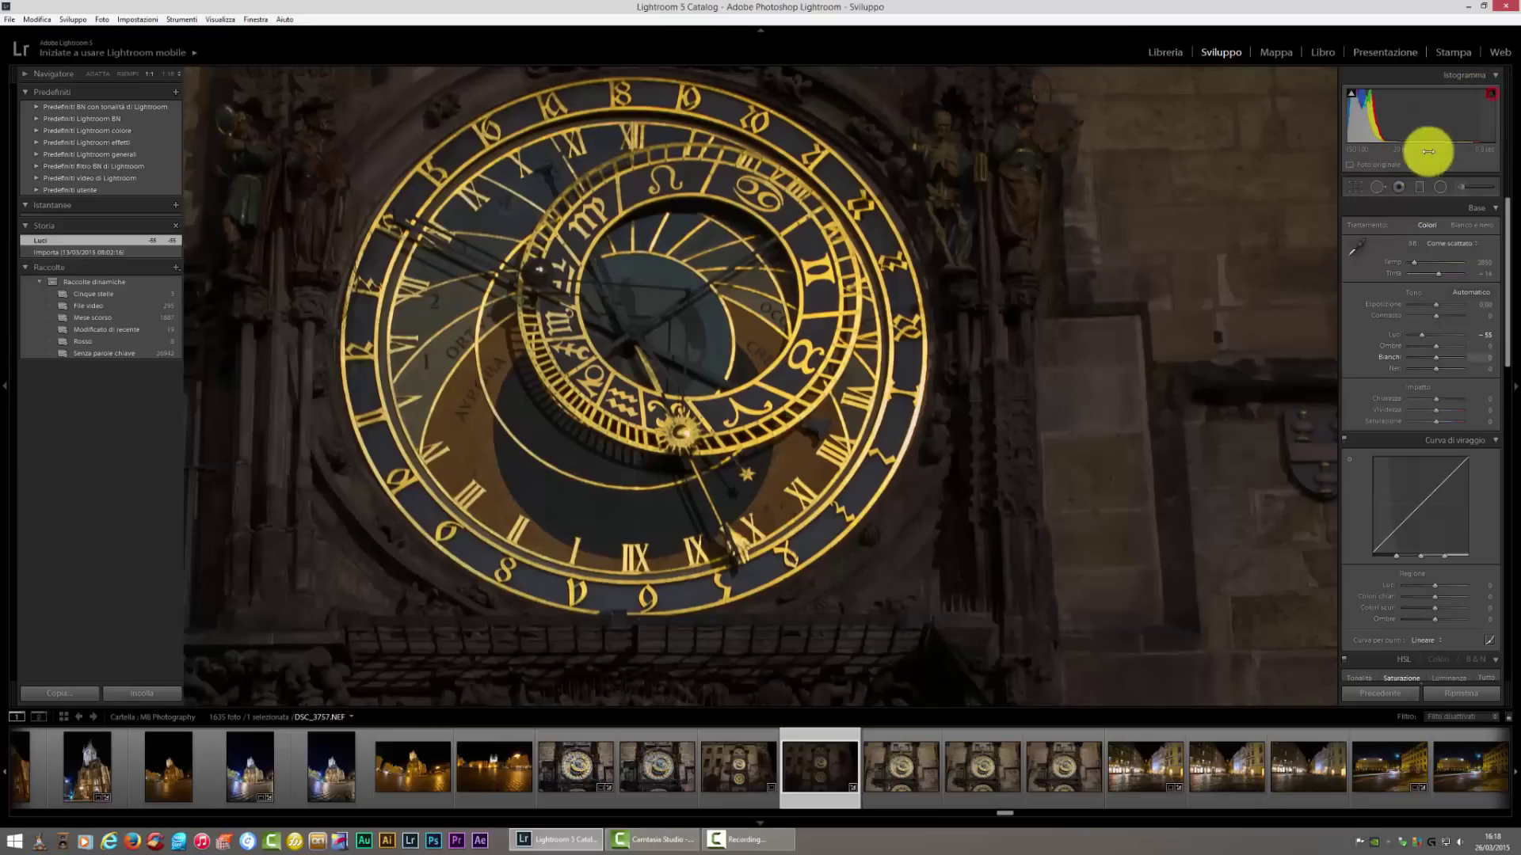
{"action": "left_click", "coordinate": [1095, 280]}
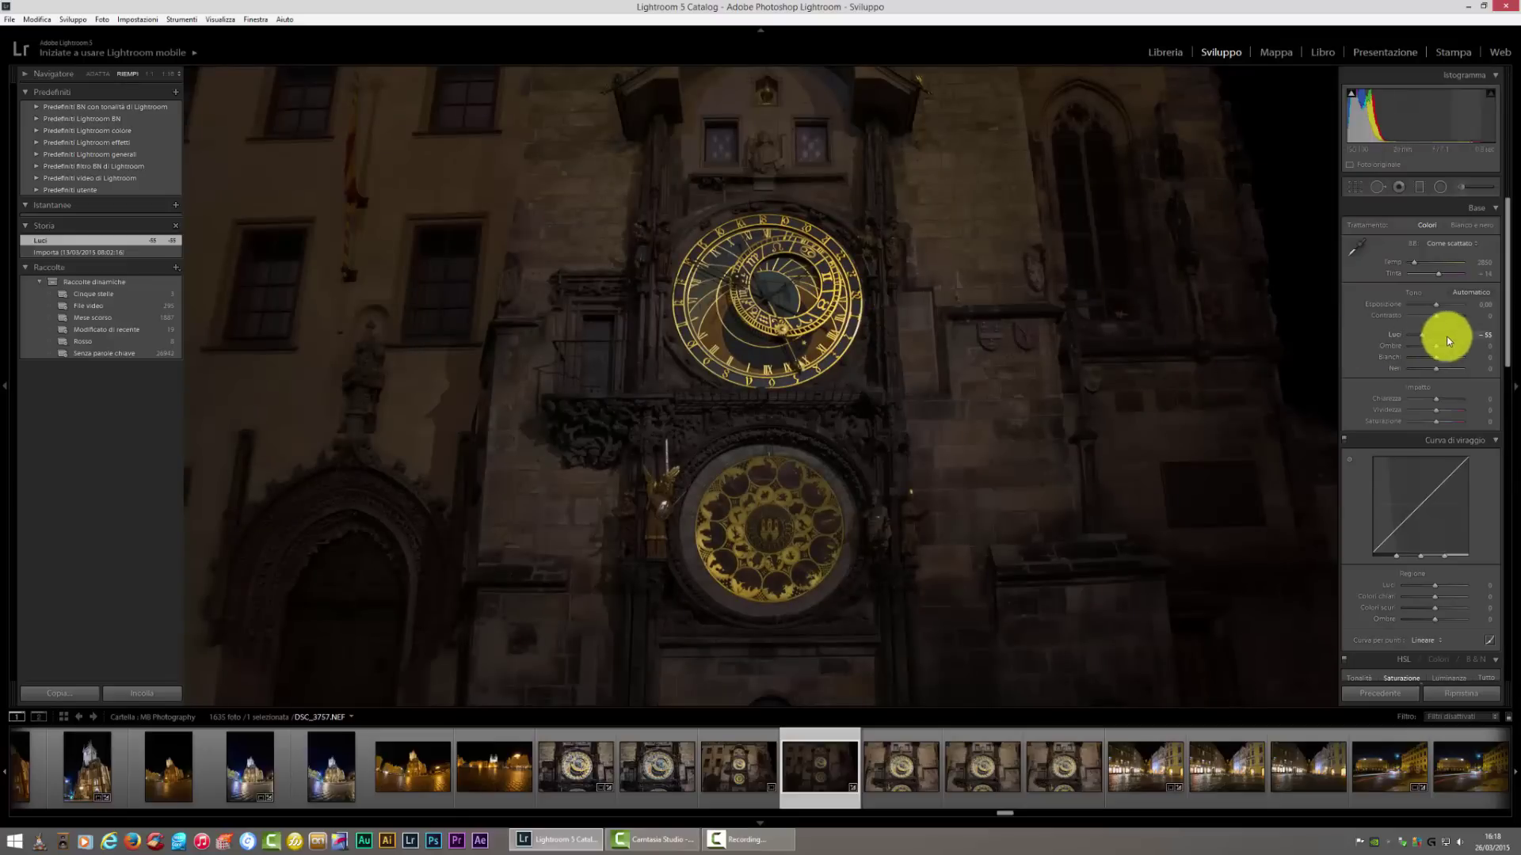
{"action": "type", "text": "0"}
{"action": "key", "text": "Return"}
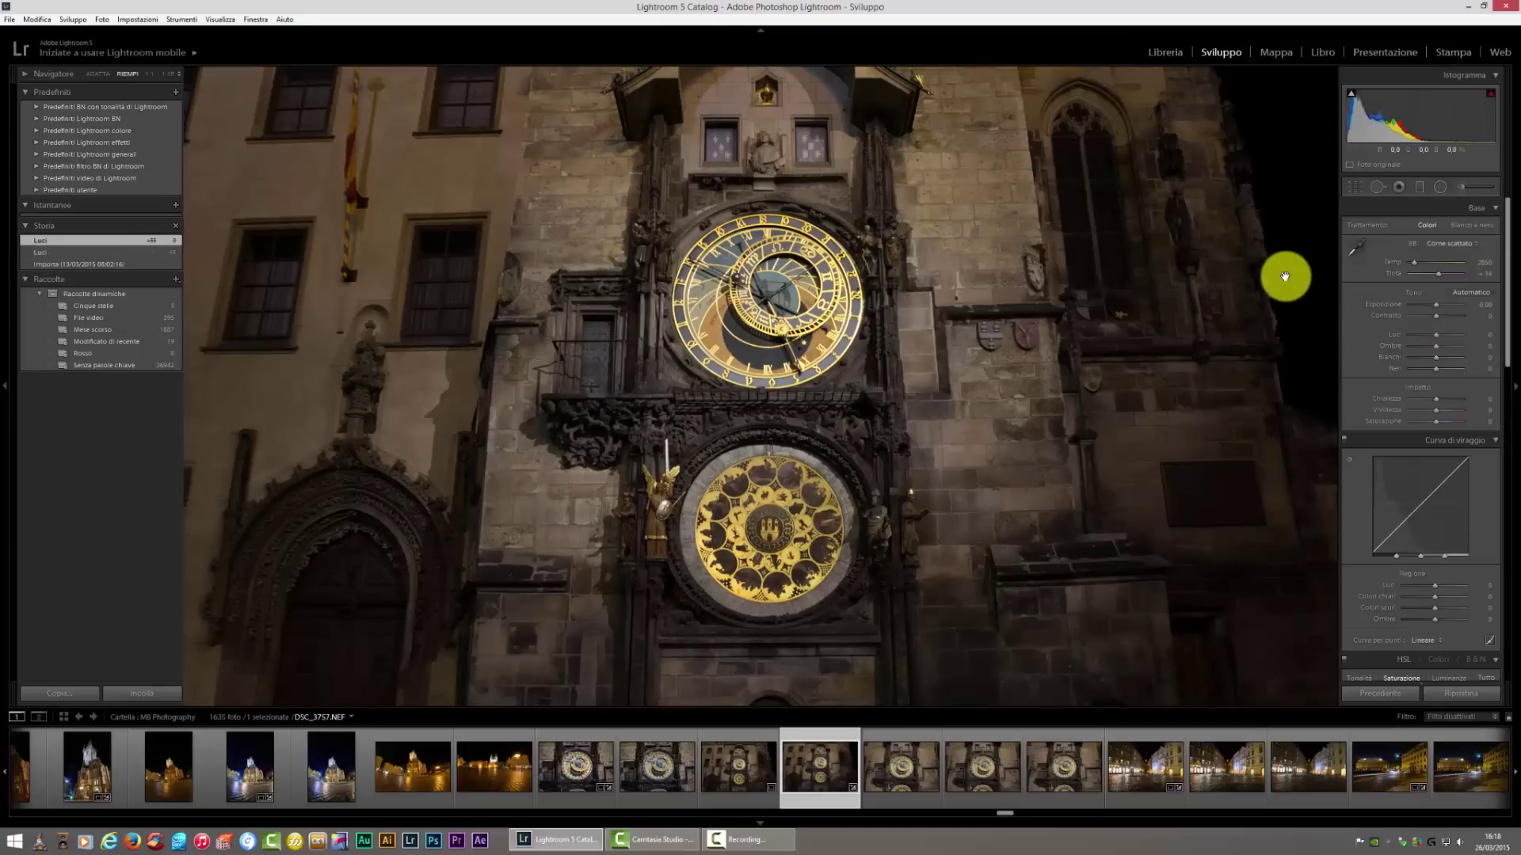
{"action": "left_click", "coordinate": [39, 73]}
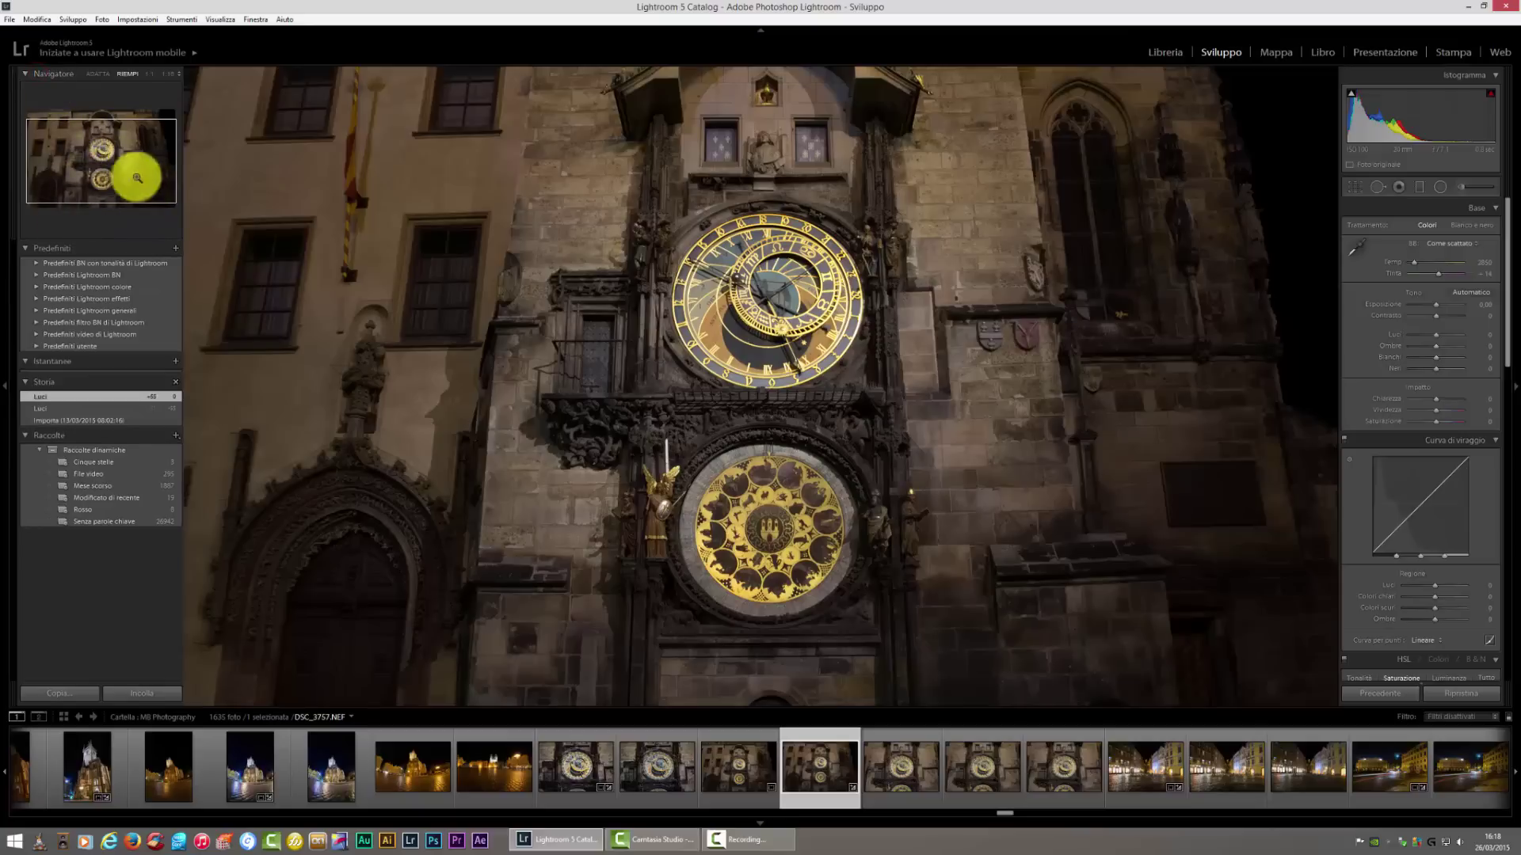
- Zoom to 1:1 and centre the view on the astronomical clock
{"action": "left_click", "coordinate": [692, 314]}
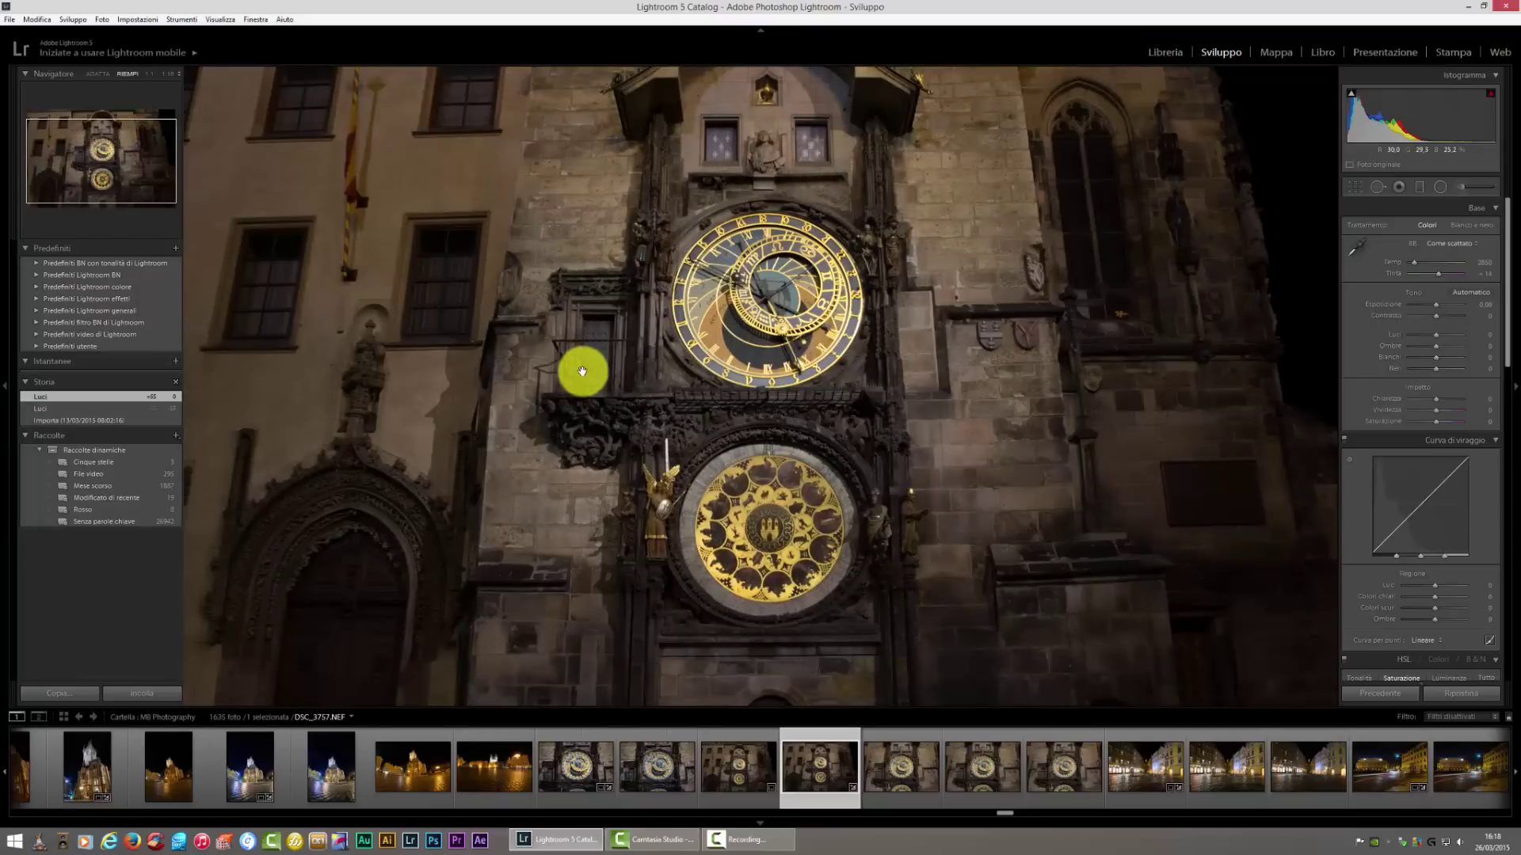
{"action": "left_click", "coordinate": [98, 73]}
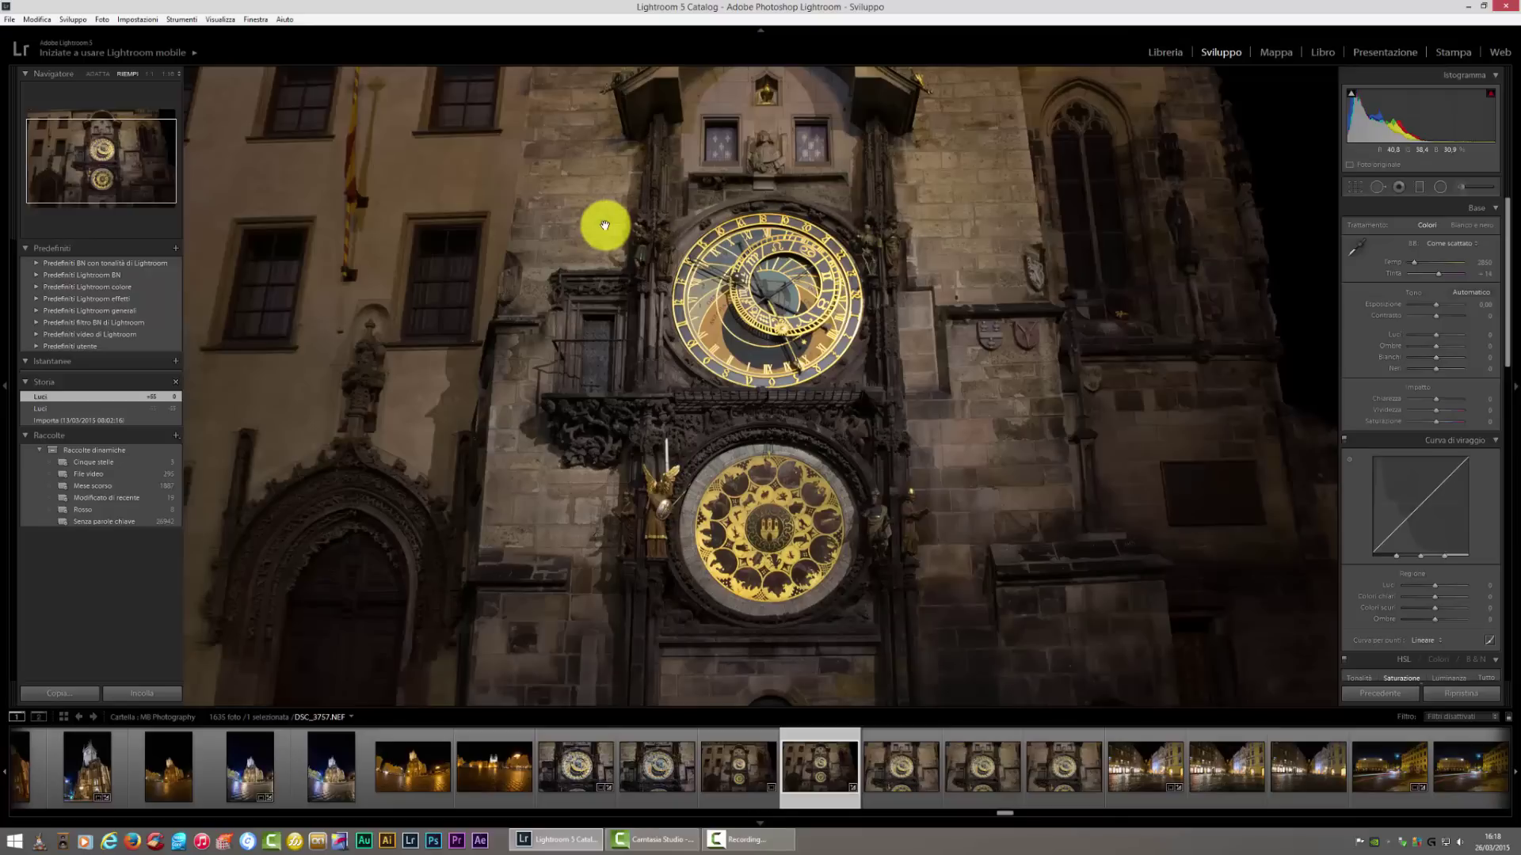
{"action": "left_click", "coordinate": [604, 226]}
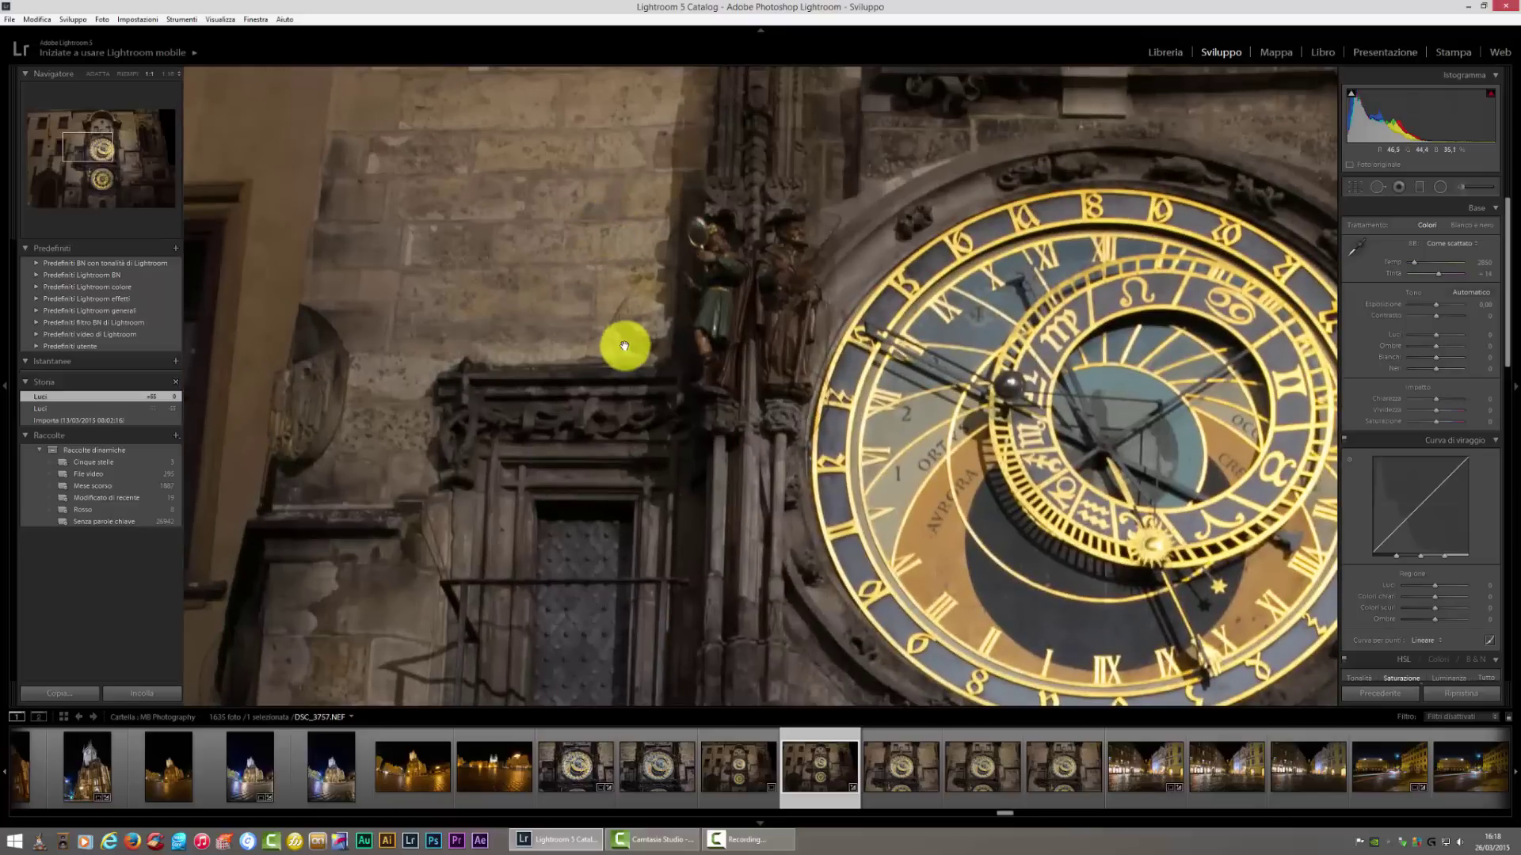
{"action": "mouse_move", "coordinate": [88, 149]}
{"action": "left_mouse_down"}
{"action": "mouse_move", "coordinate": [108, 156]}
{"action": "mouse_move", "coordinate": [100, 148]}
{"action": "left_mouse_up"}
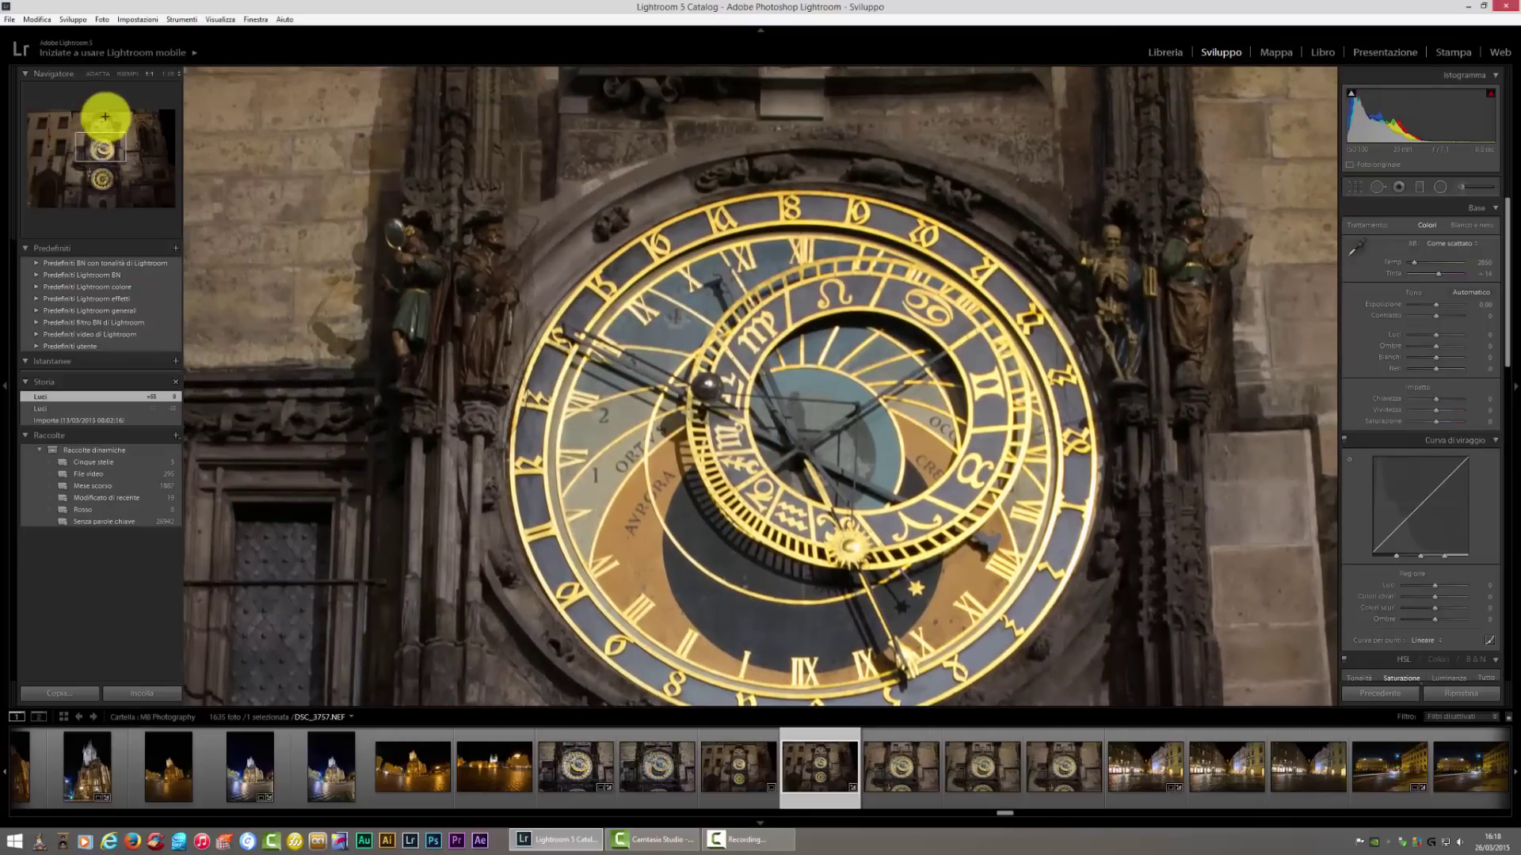
- Zoom the photo to 2:1 and then 3:1, panning across the clock face
{"action": "left_click", "coordinate": [173, 74]}
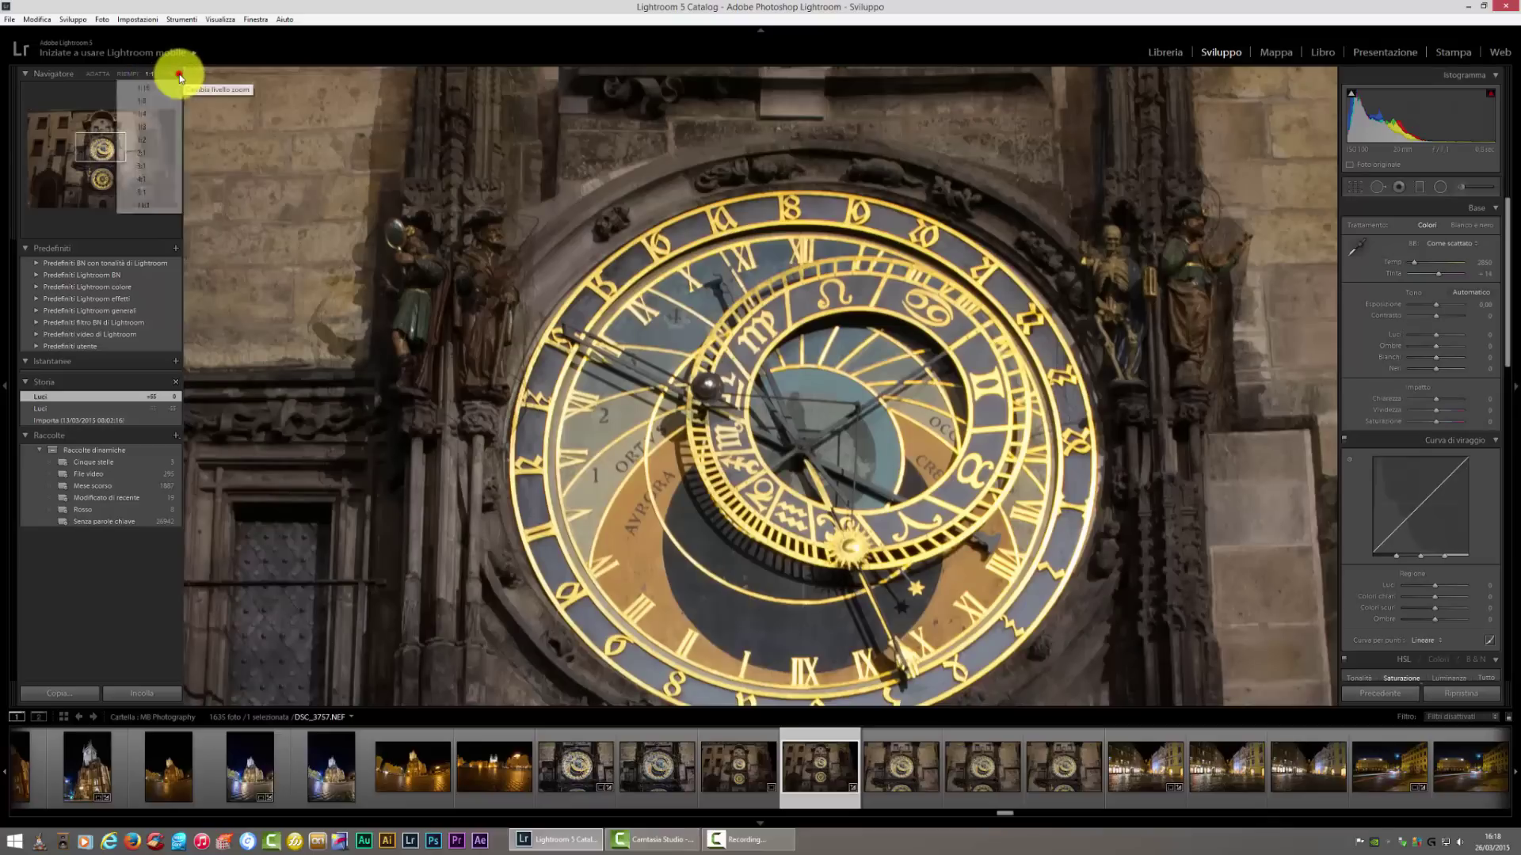
{"action": "left_click", "coordinate": [159, 154]}
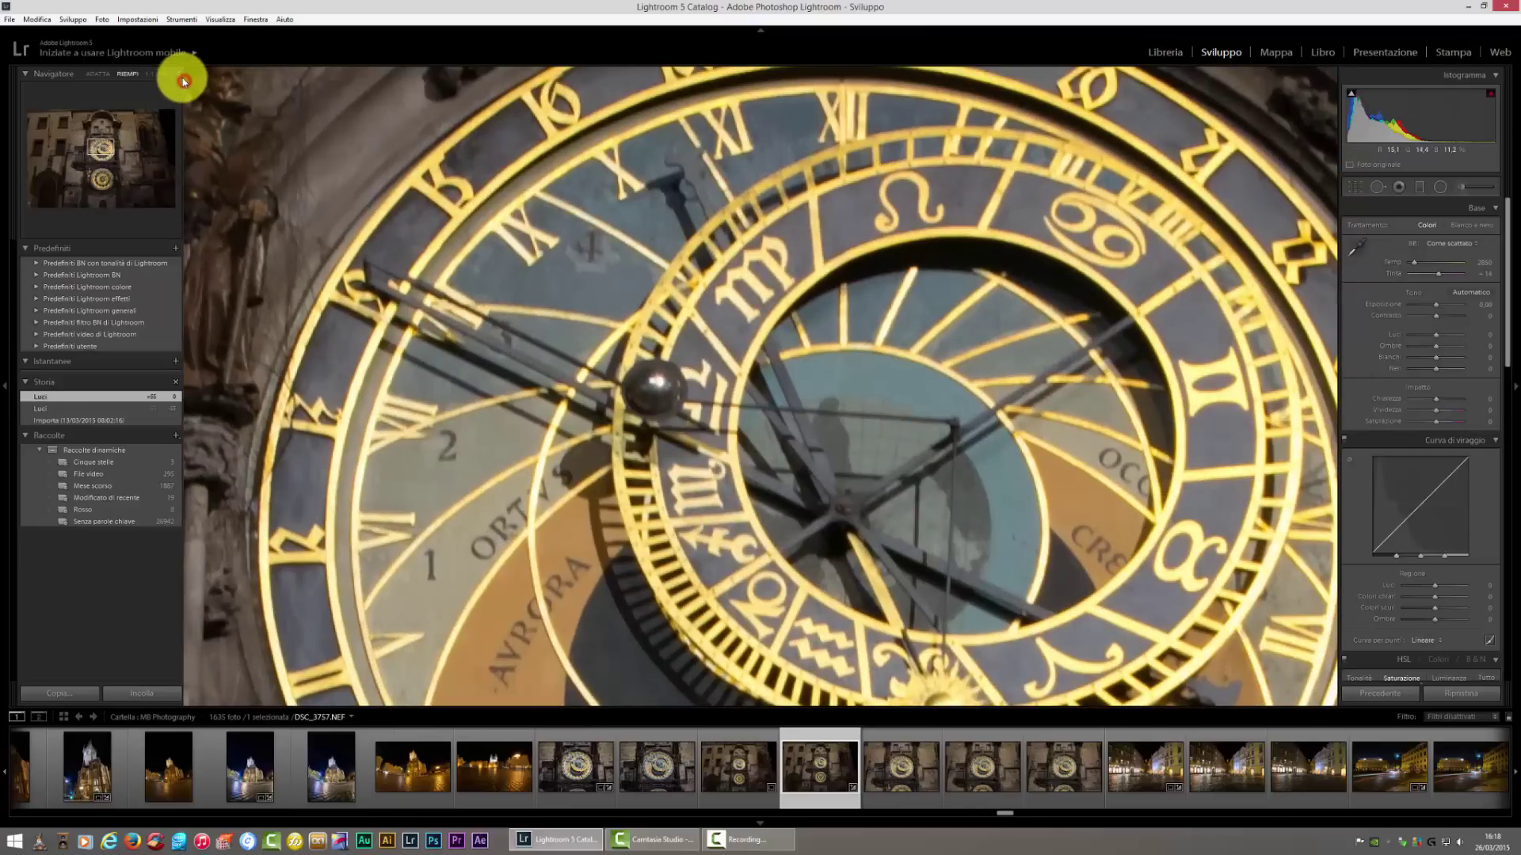
{"action": "left_click", "coordinate": [177, 73]}
{"action": "left_click", "coordinate": [149, 162]}
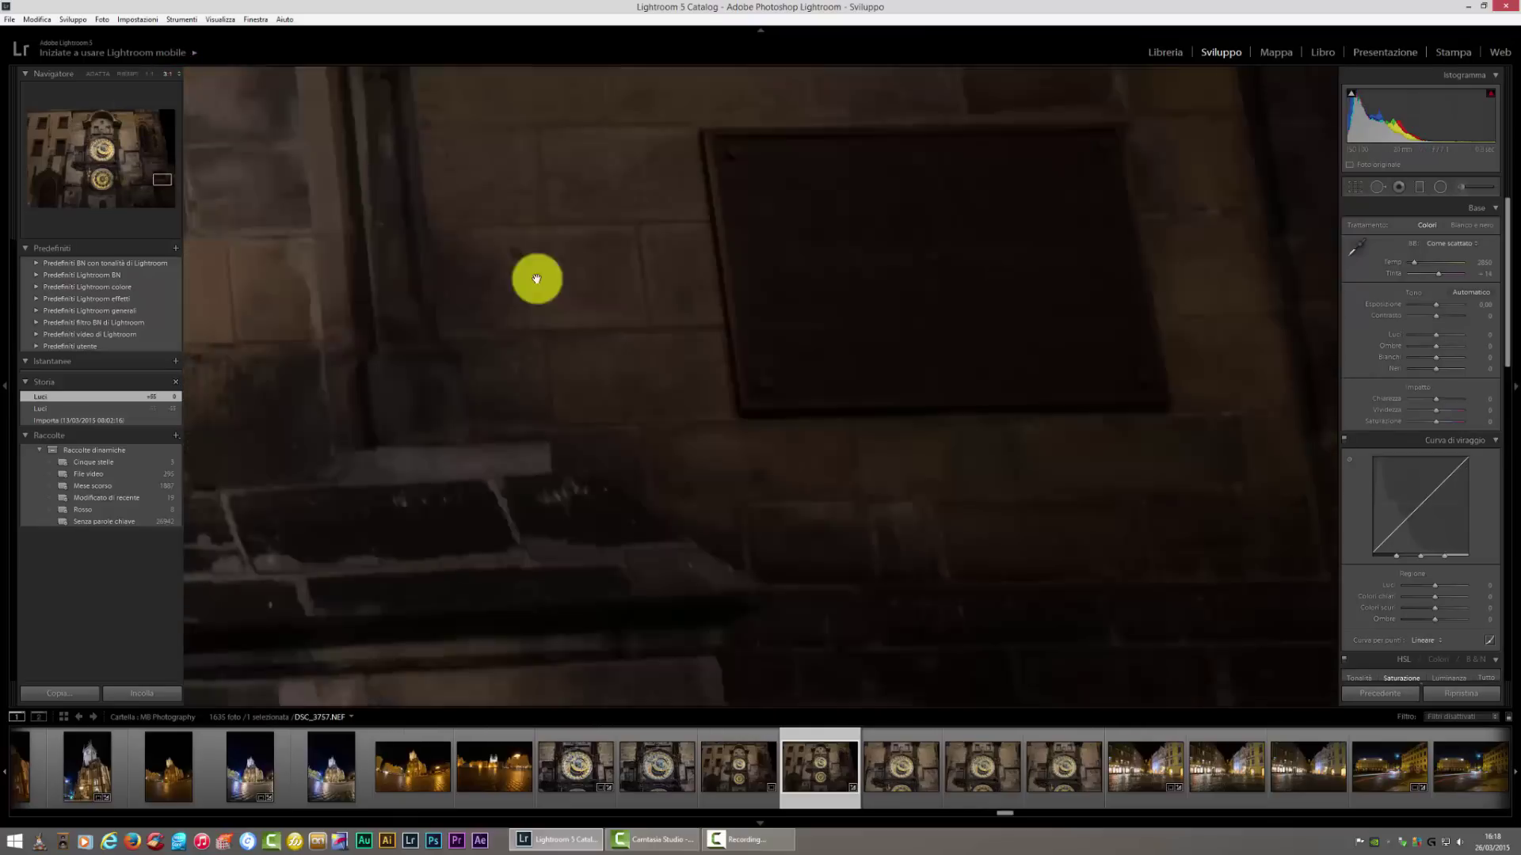
{"action": "left_click_drag", "start_coordinate": [672, 377], "coordinate": [530, 326]}
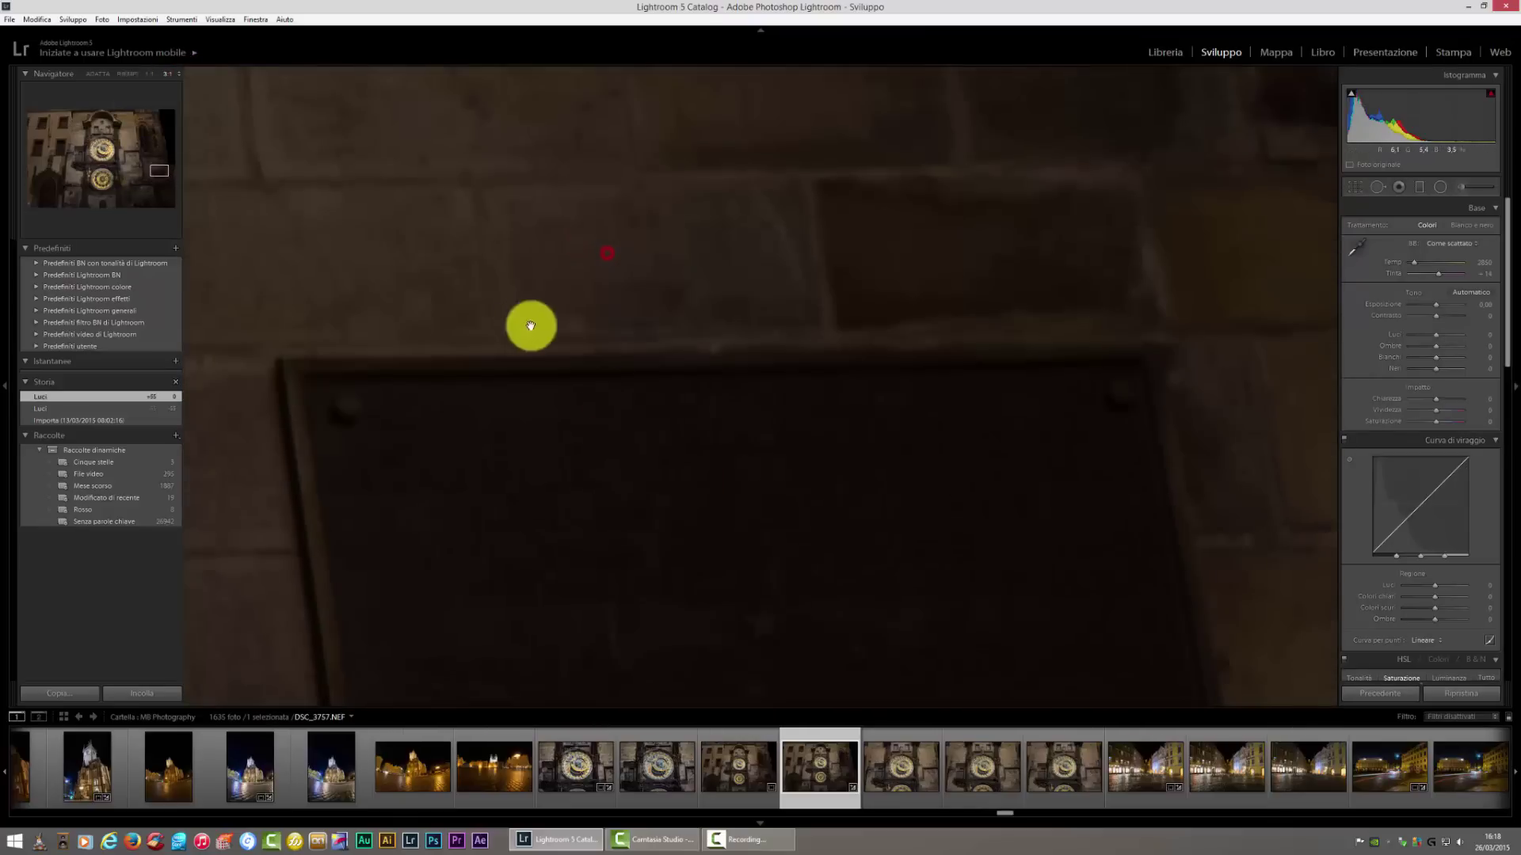
{"action": "left_click_drag", "start_coordinate": [135, 175], "coordinate": [103, 150]}
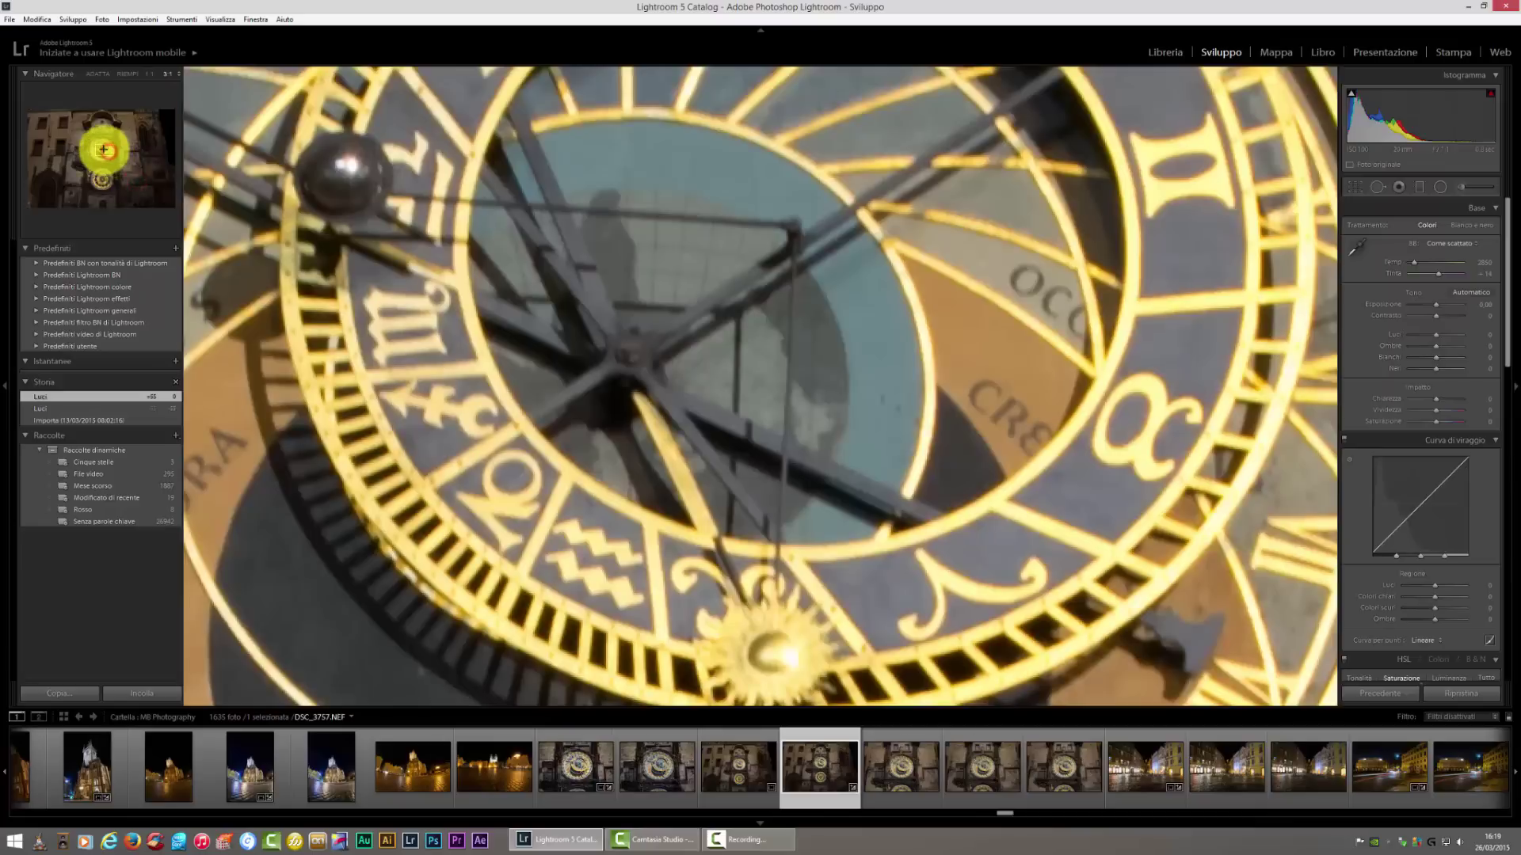
{"action": "left_click", "coordinate": [434, 229]}
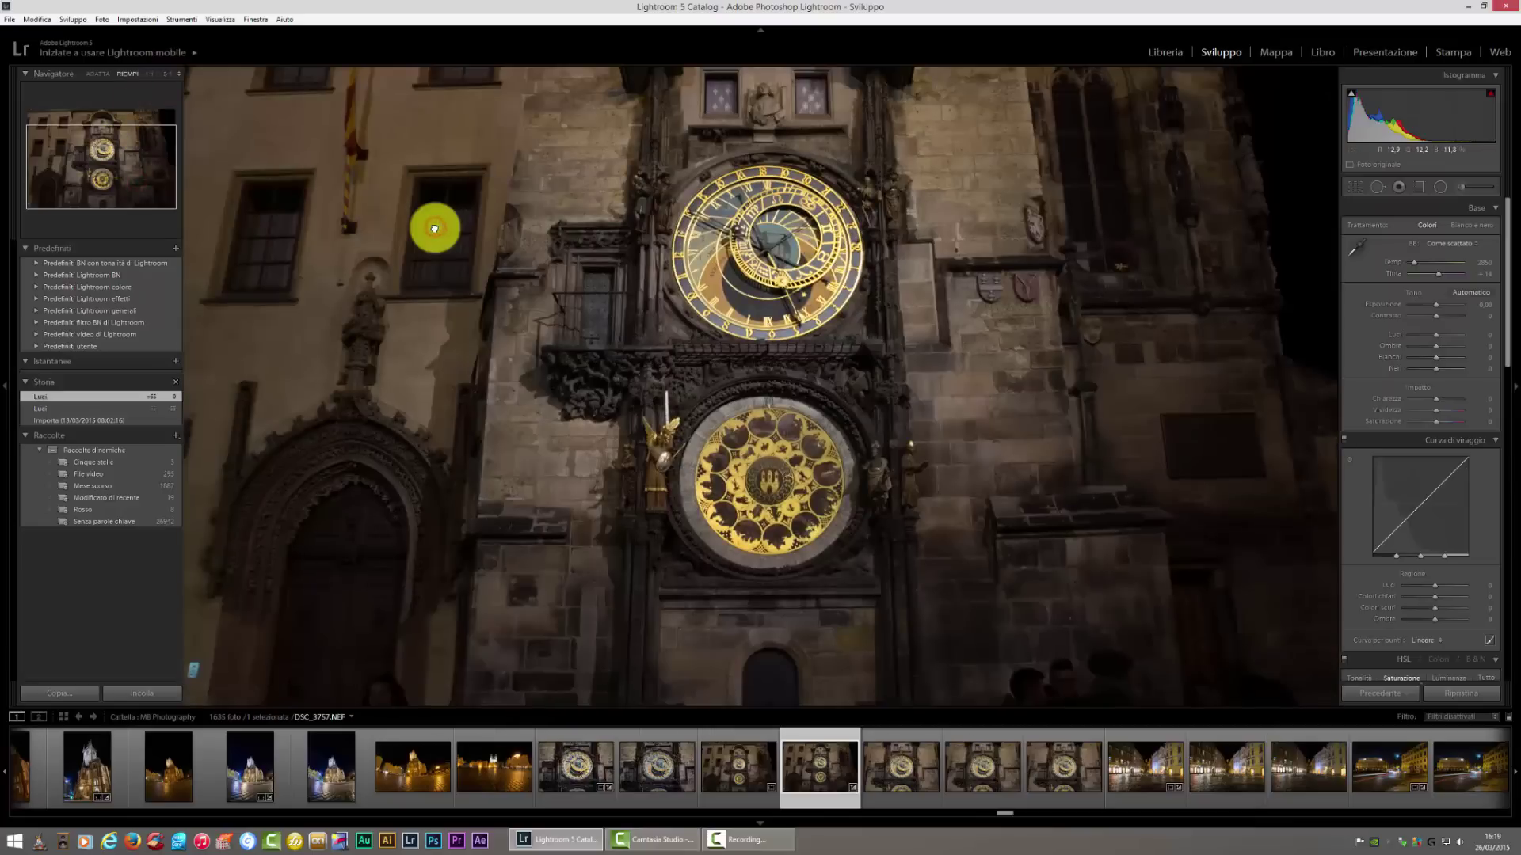
{"action": "left_click", "coordinate": [434, 229]}
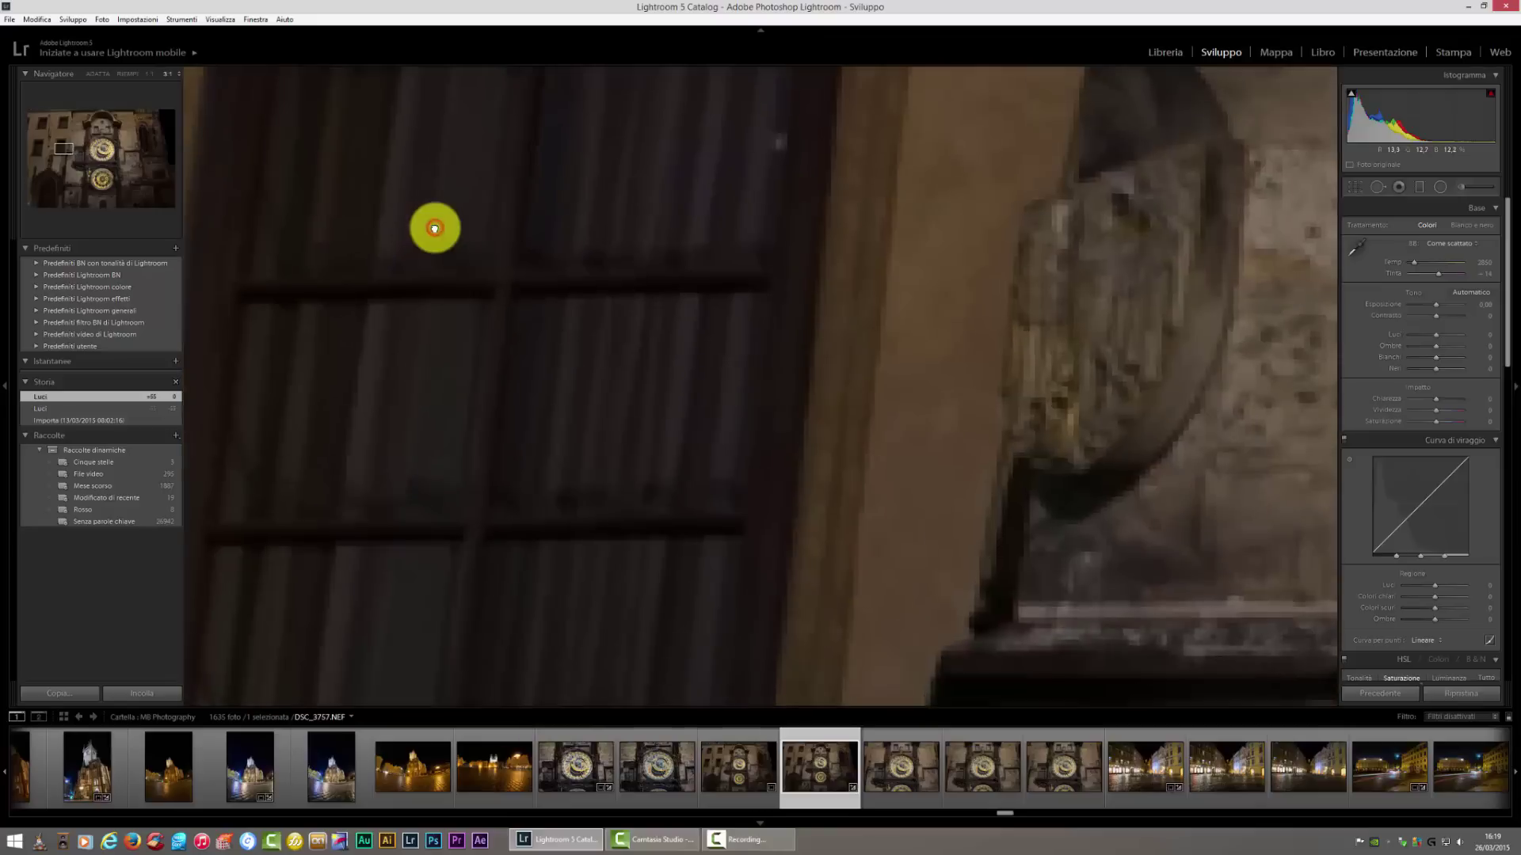
- Zoom out to 1:3, then 1:2, then Fill and back to 1:2
{"action": "left_click", "coordinate": [178, 73]}
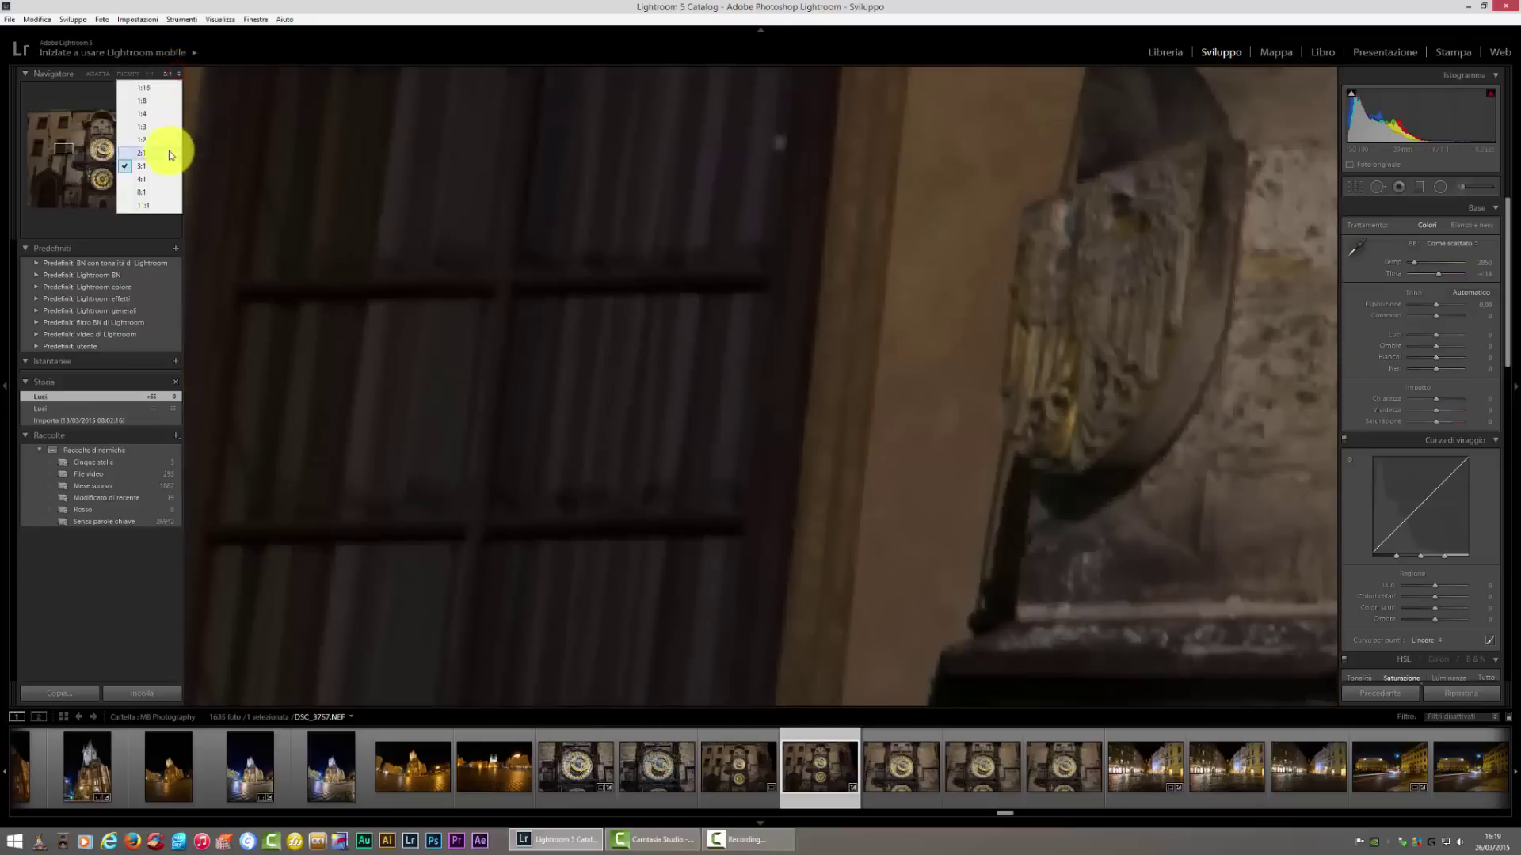
{"action": "left_click", "coordinate": [166, 127]}
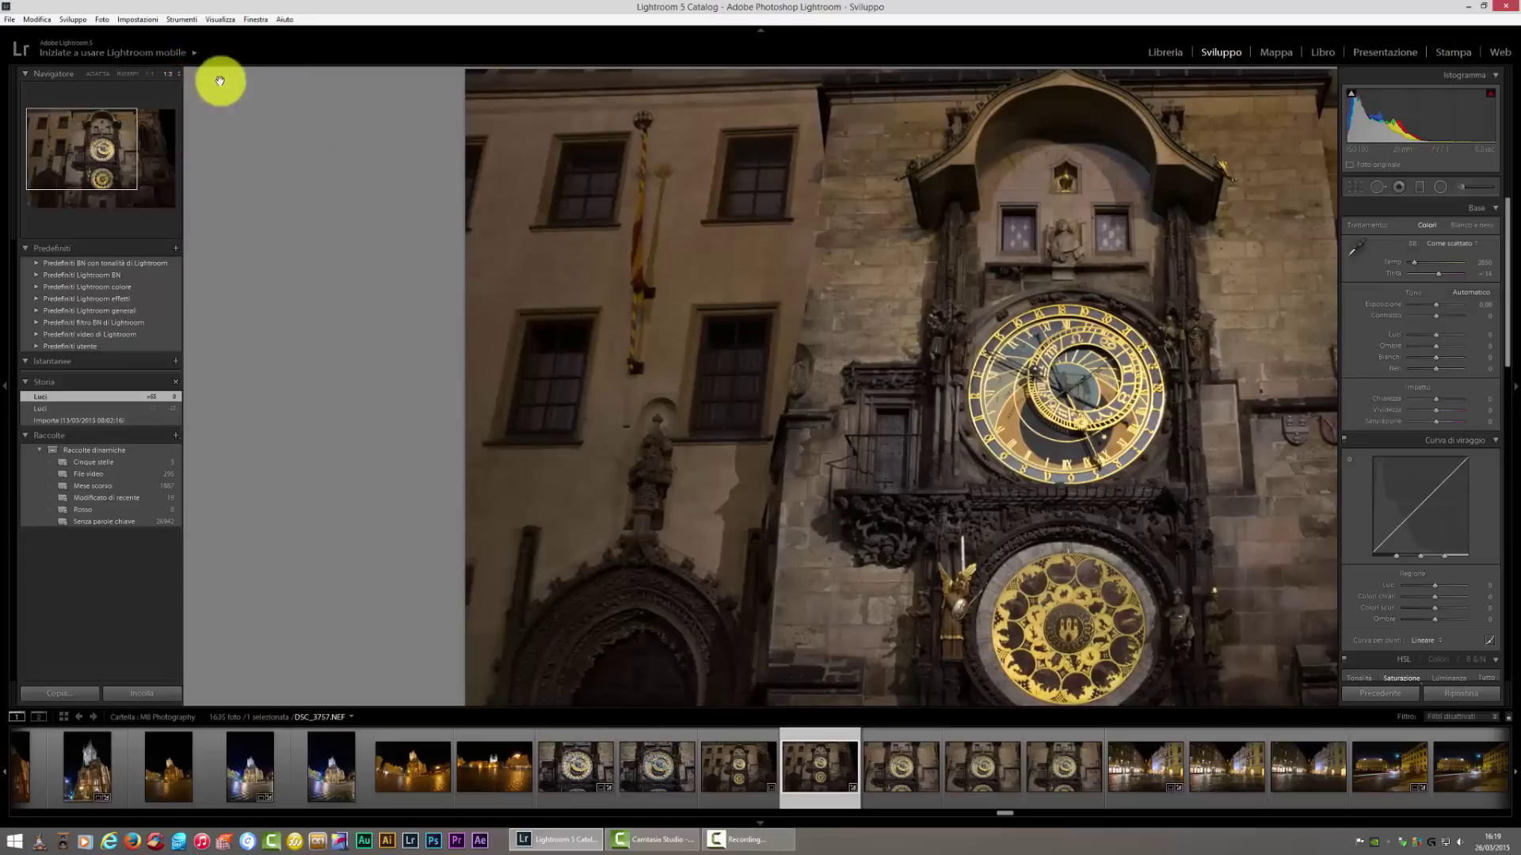
{"action": "left_click", "coordinate": [180, 73]}
{"action": "left_click", "coordinate": [155, 138]}
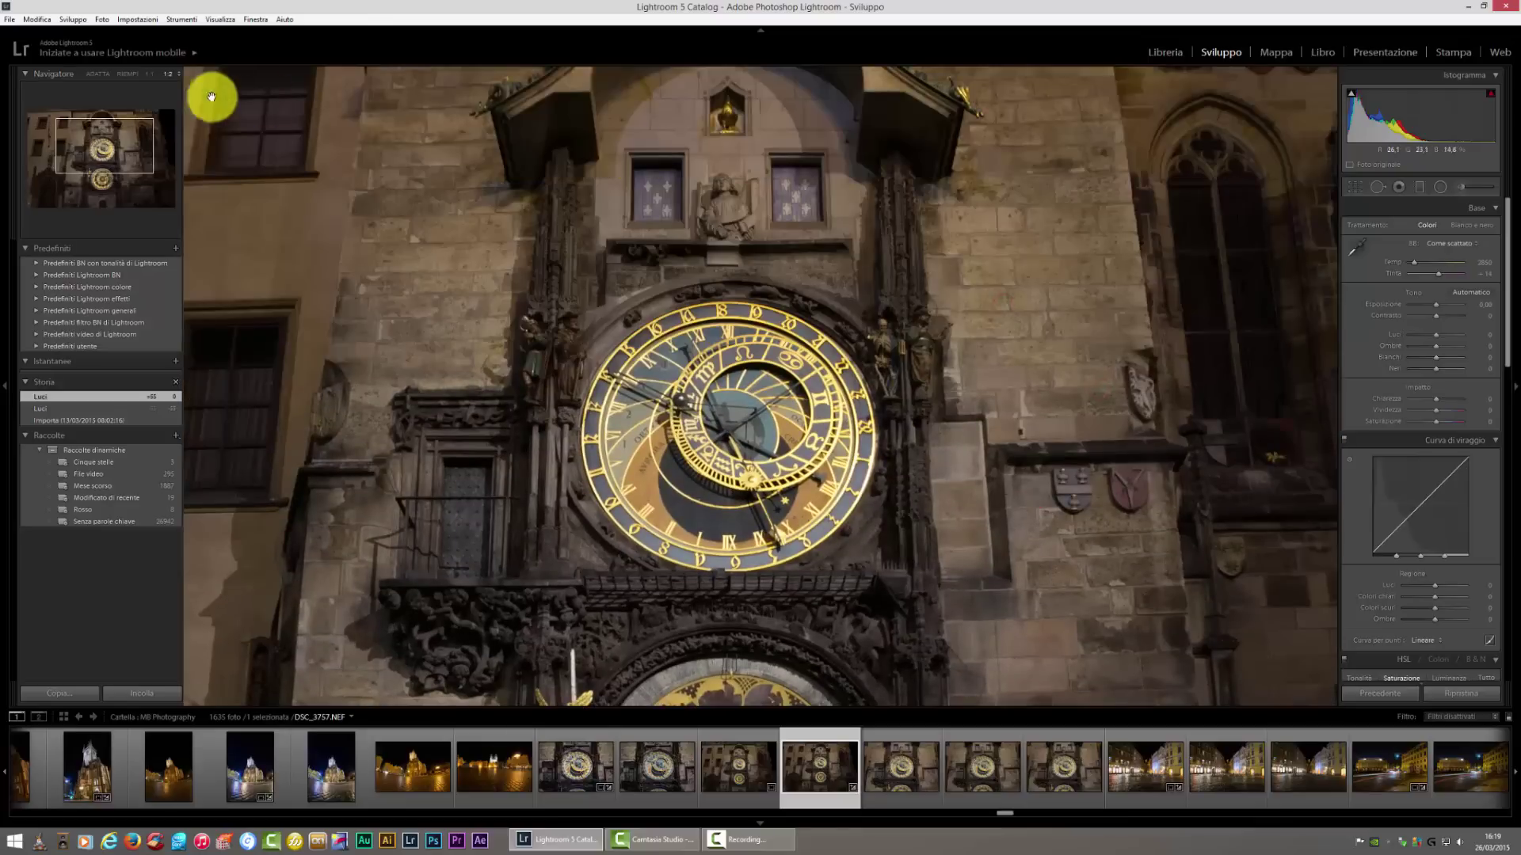
{"action": "left_click", "coordinate": [795, 306]}
{"action": "left_click", "coordinate": [795, 307]}
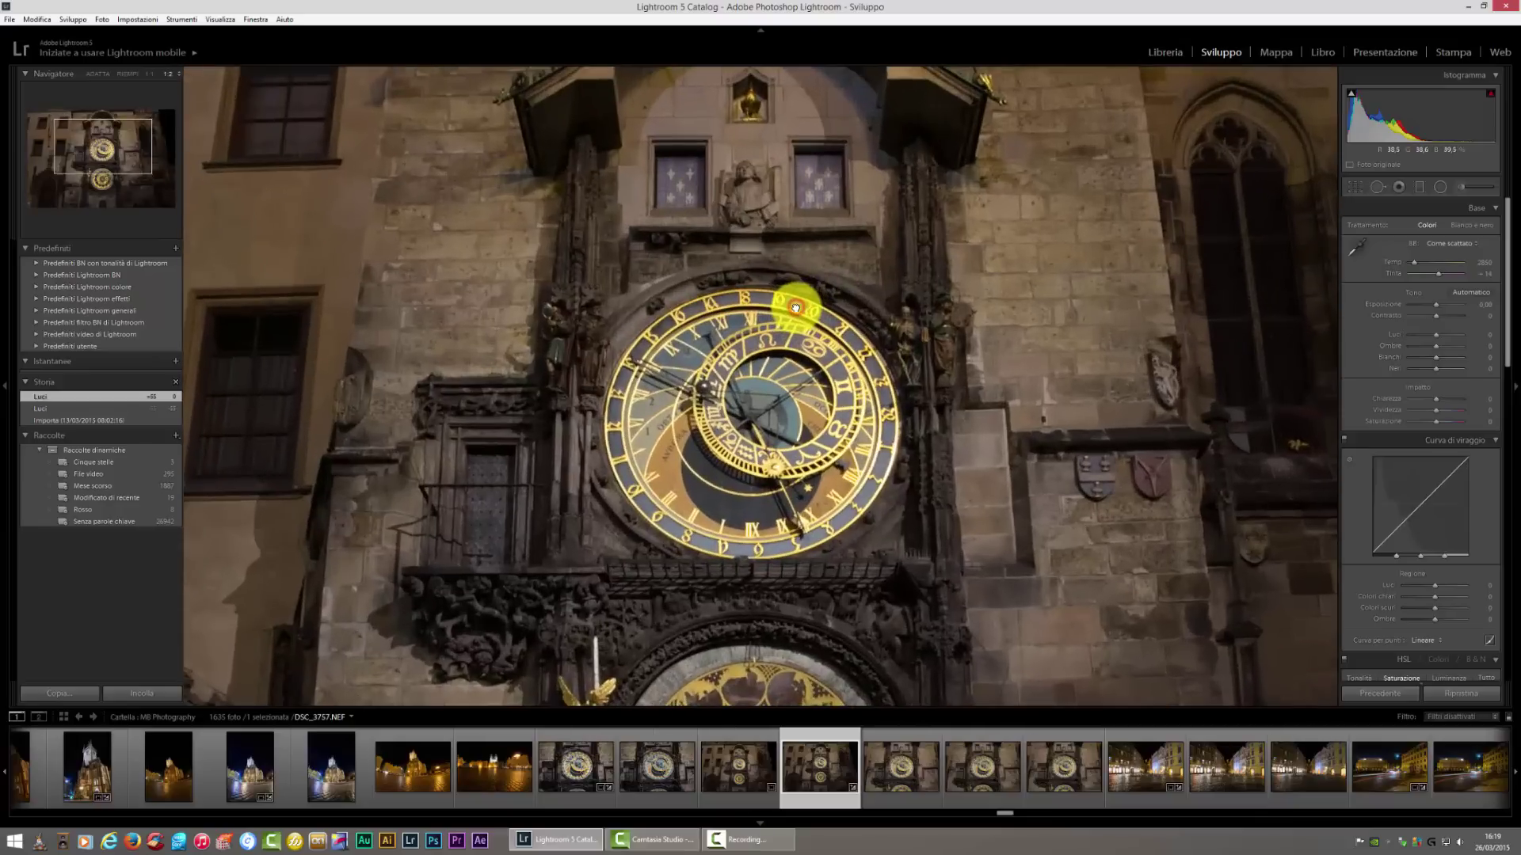
- Magnify the clock face to 2:1, zoom back out, and select the next clock photo
{"action": "left_click", "coordinate": [479, 203]}
{"action": "left_click", "coordinate": [179, 73]}
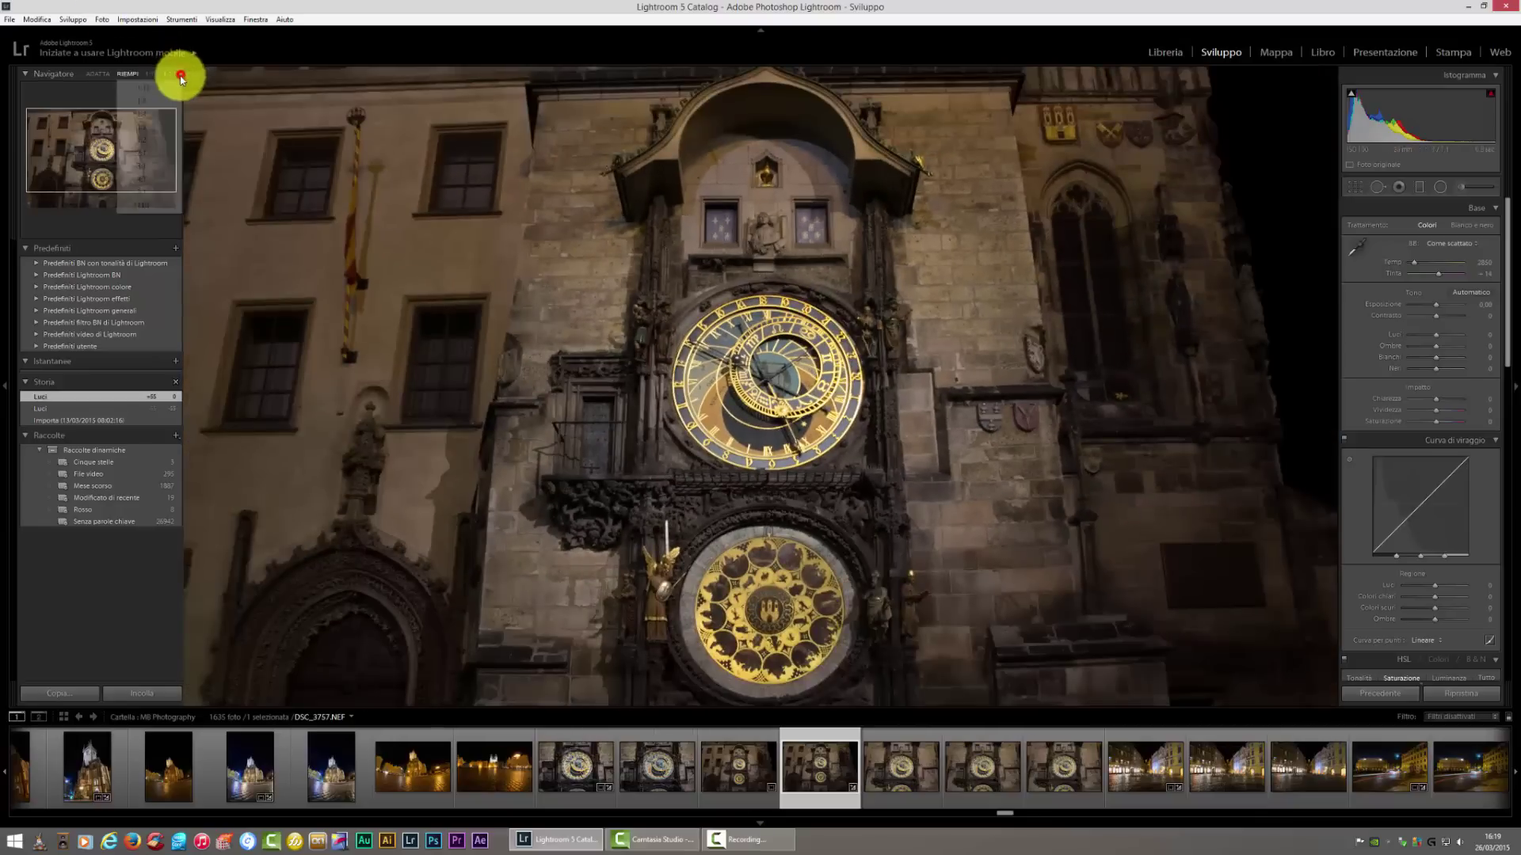
{"action": "left_click", "coordinate": [154, 152]}
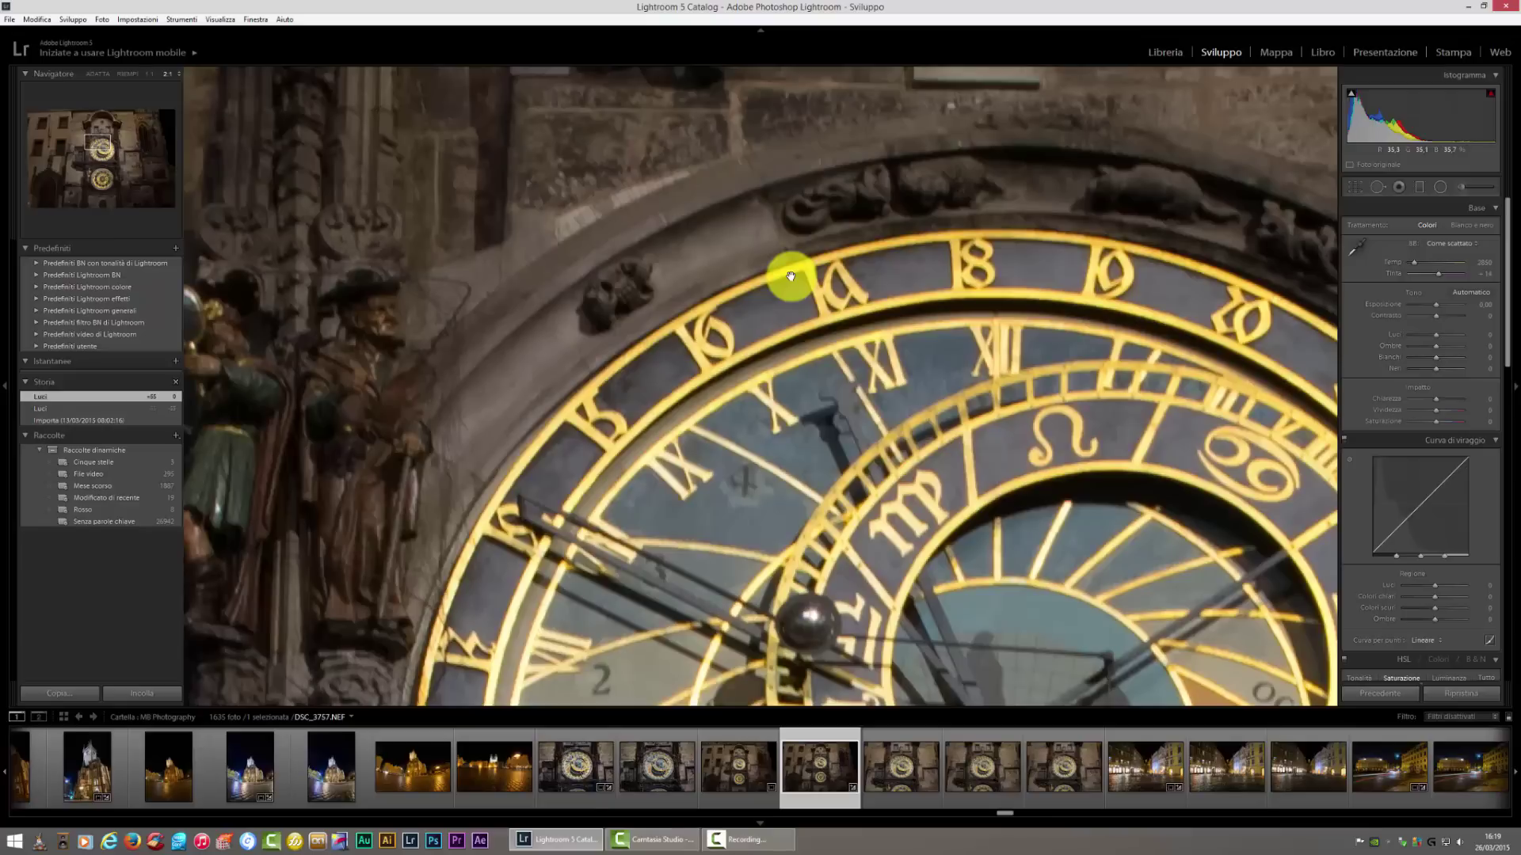
{"action": "left_click", "coordinate": [792, 277]}
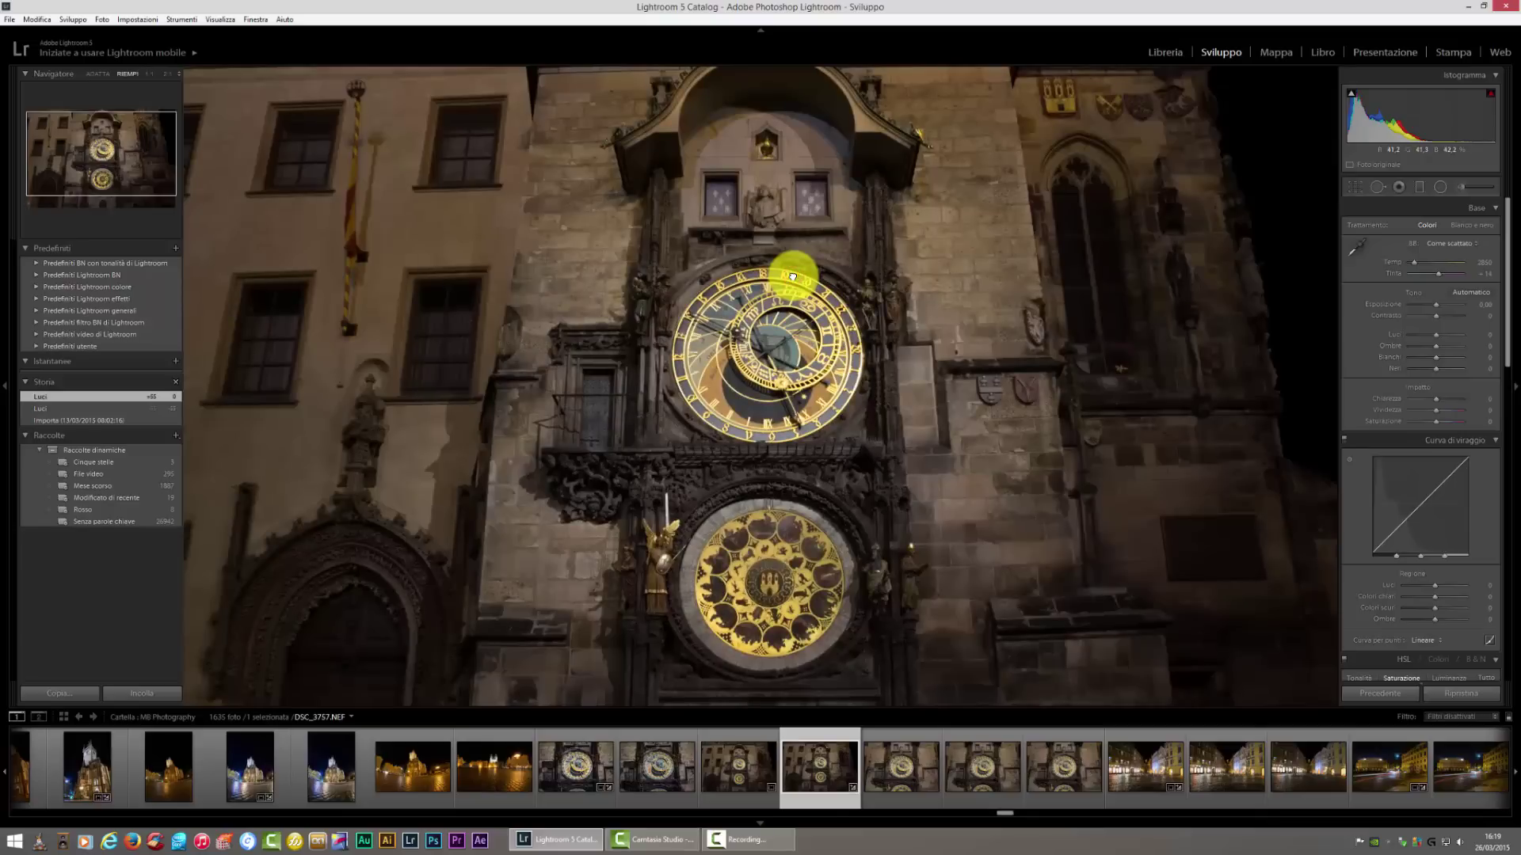
{"action": "left_click", "coordinate": [913, 765]}
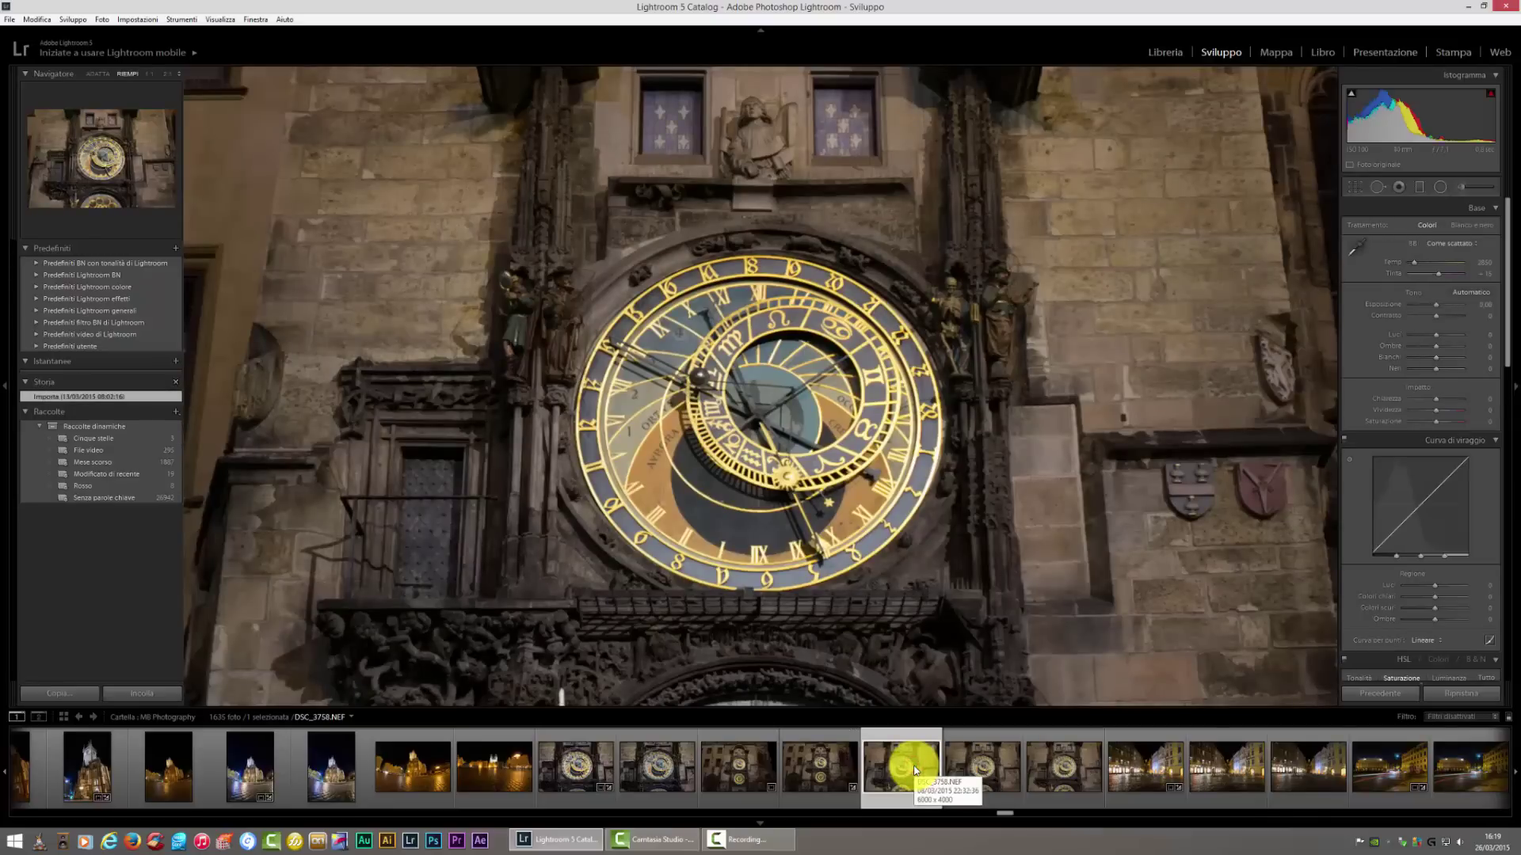
- Browse the filmstrip, from the Prague square photo back to the clock tower shots
{"action": "left_click", "coordinate": [990, 765]}
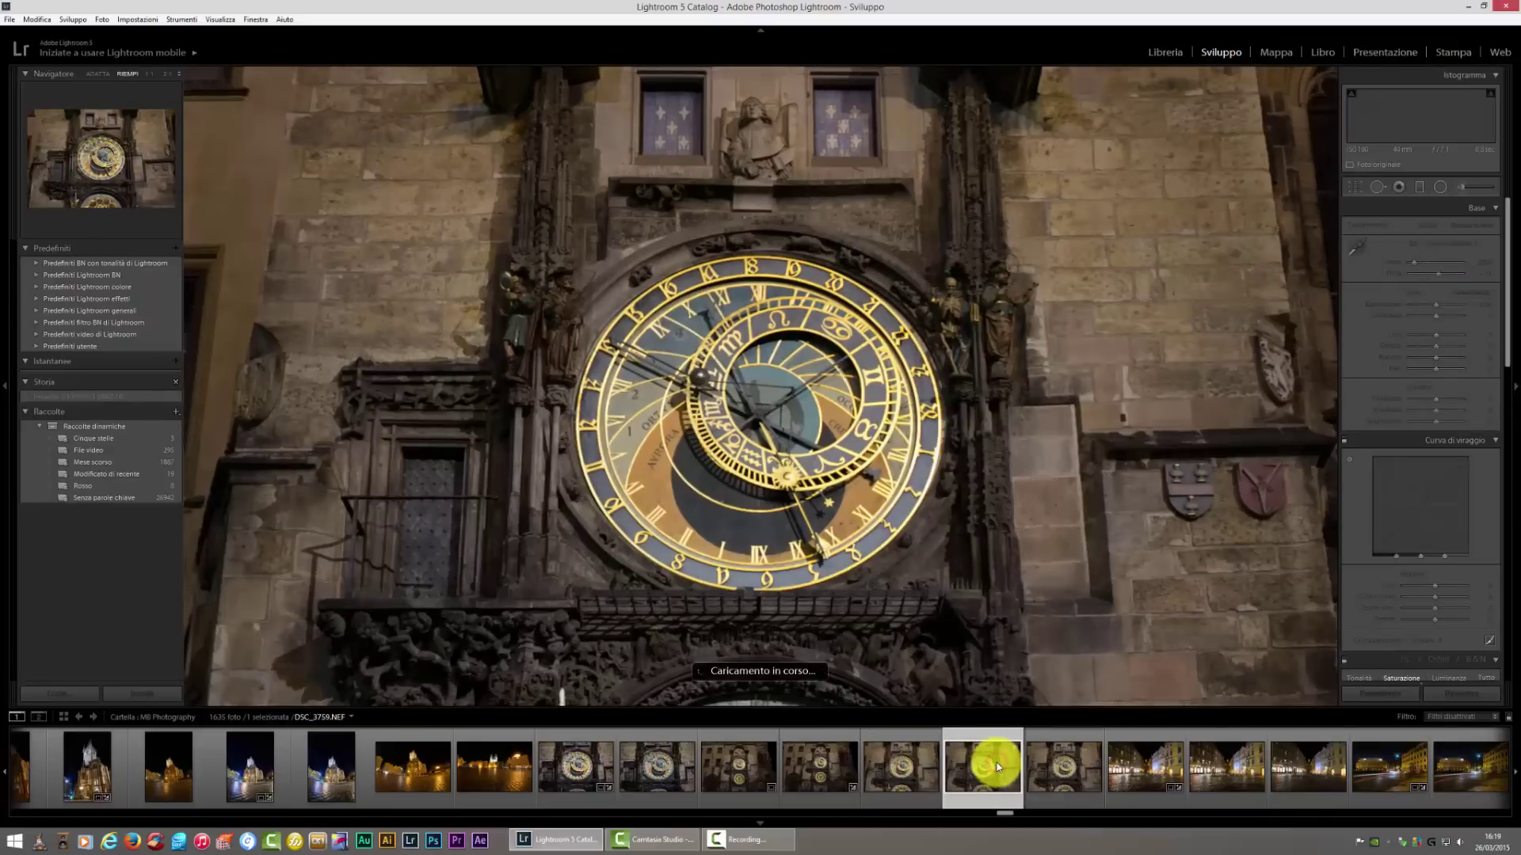
{"action": "left_click", "coordinate": [505, 765]}
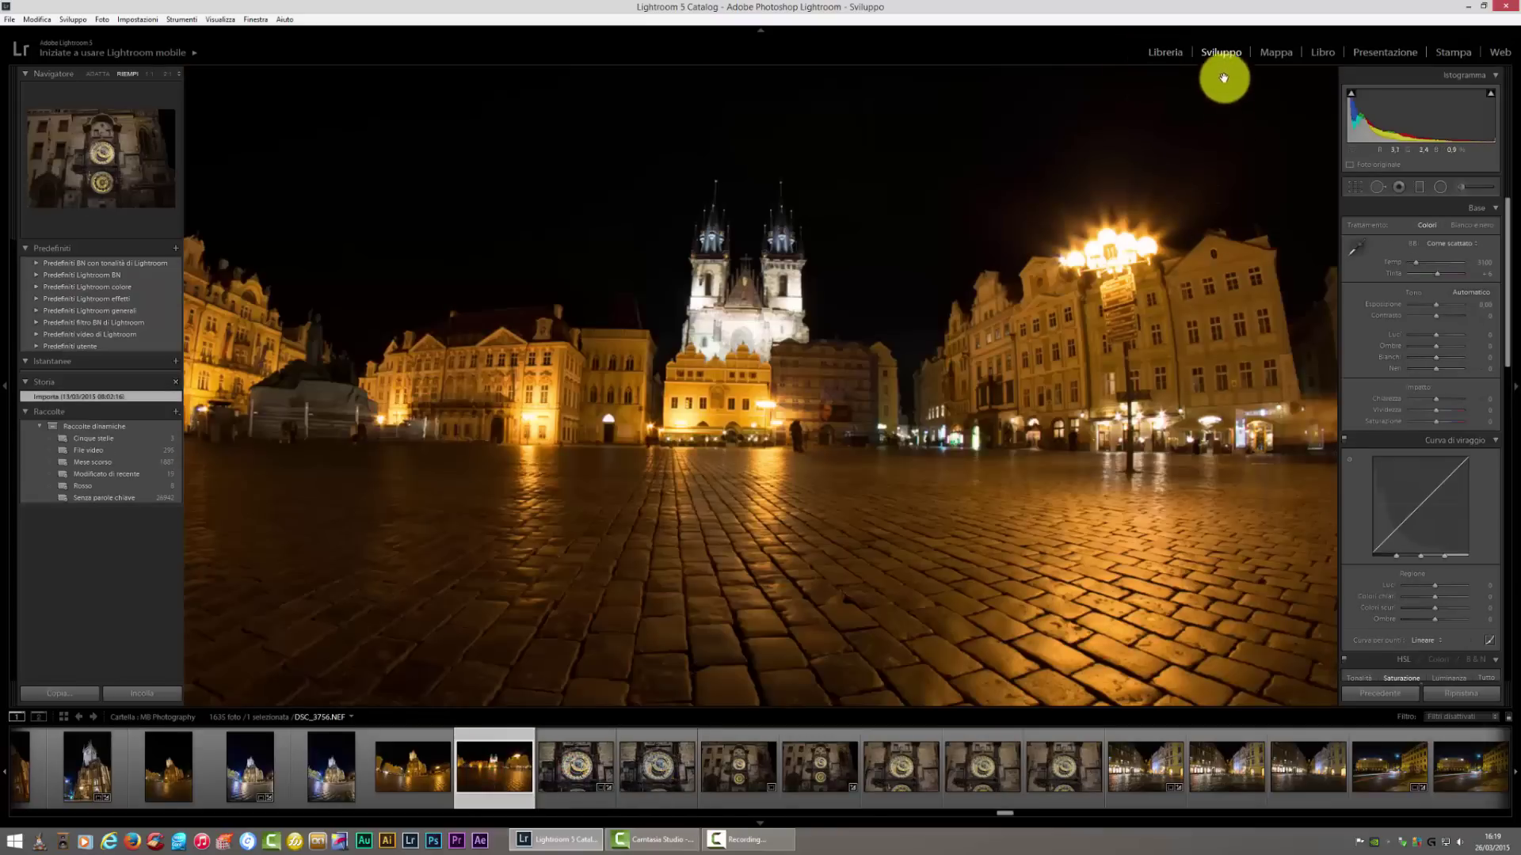
{"action": "left_click", "coordinate": [740, 767]}
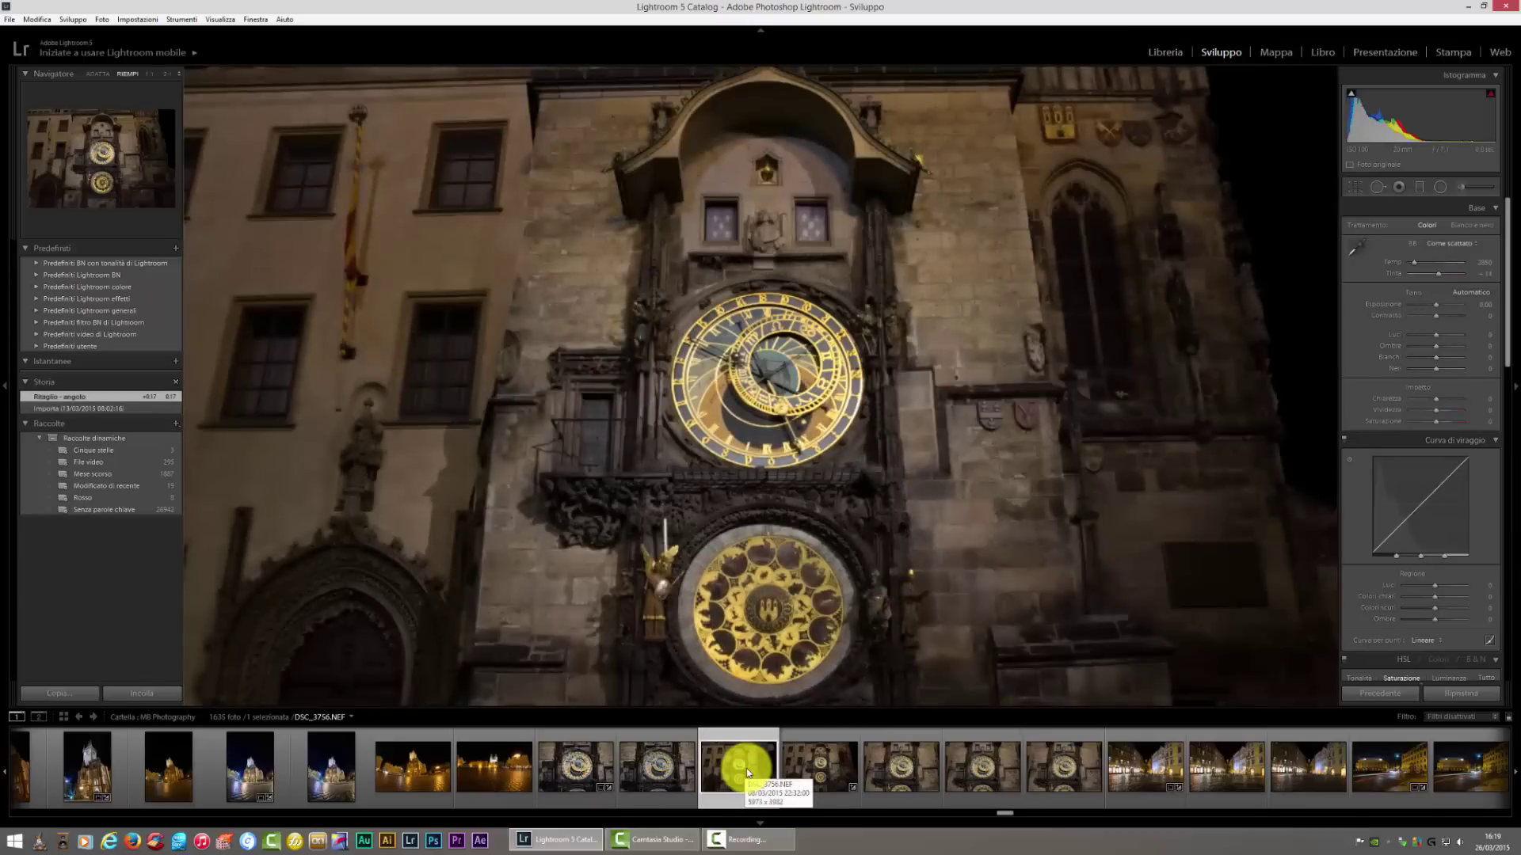
{"action": "left_click", "coordinate": [790, 762]}
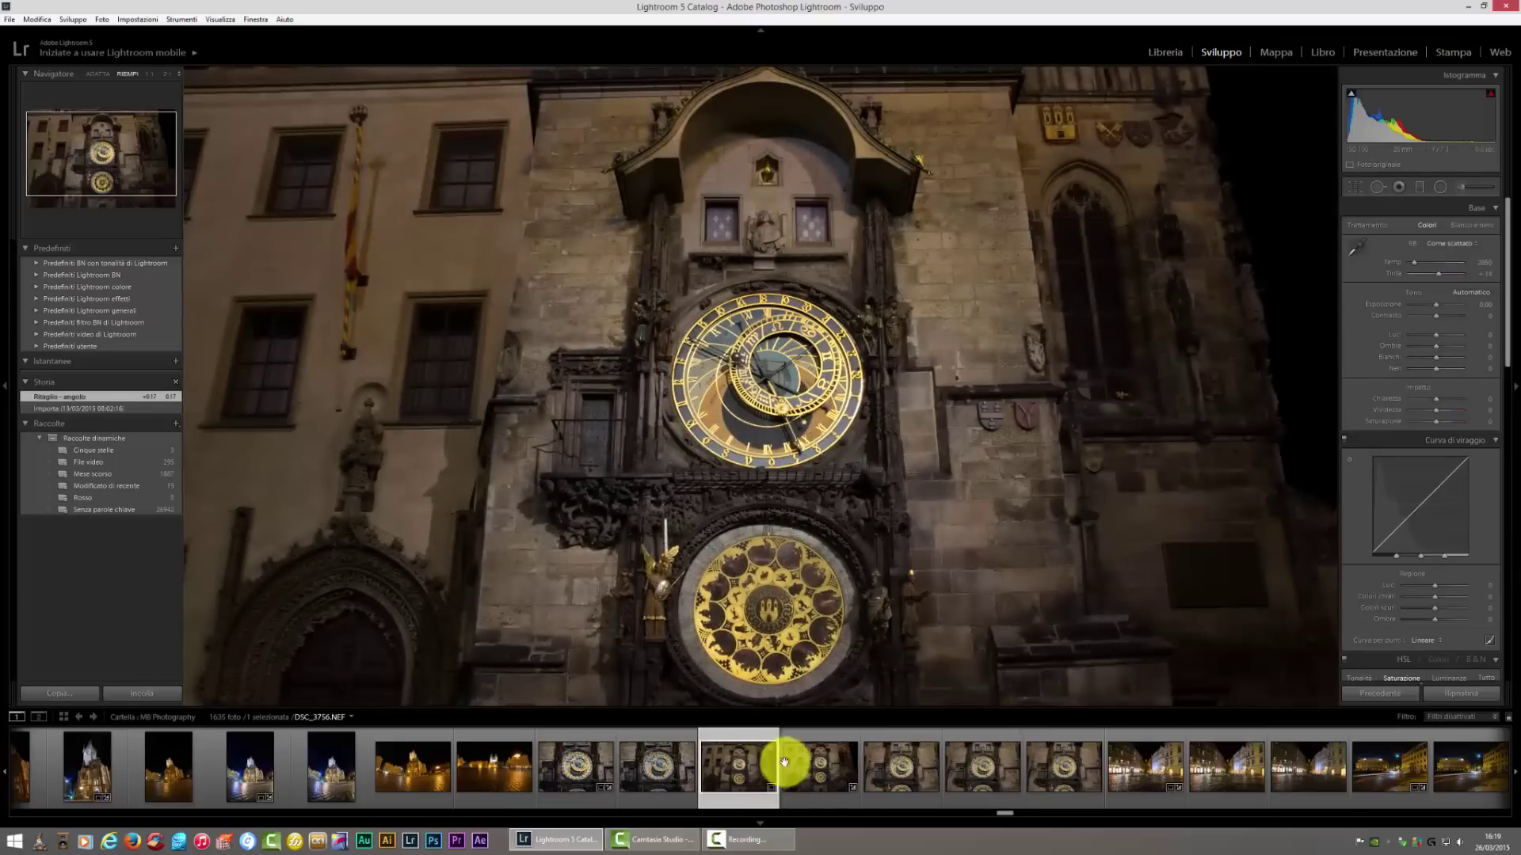
{"action": "left_click", "coordinate": [767, 770]}
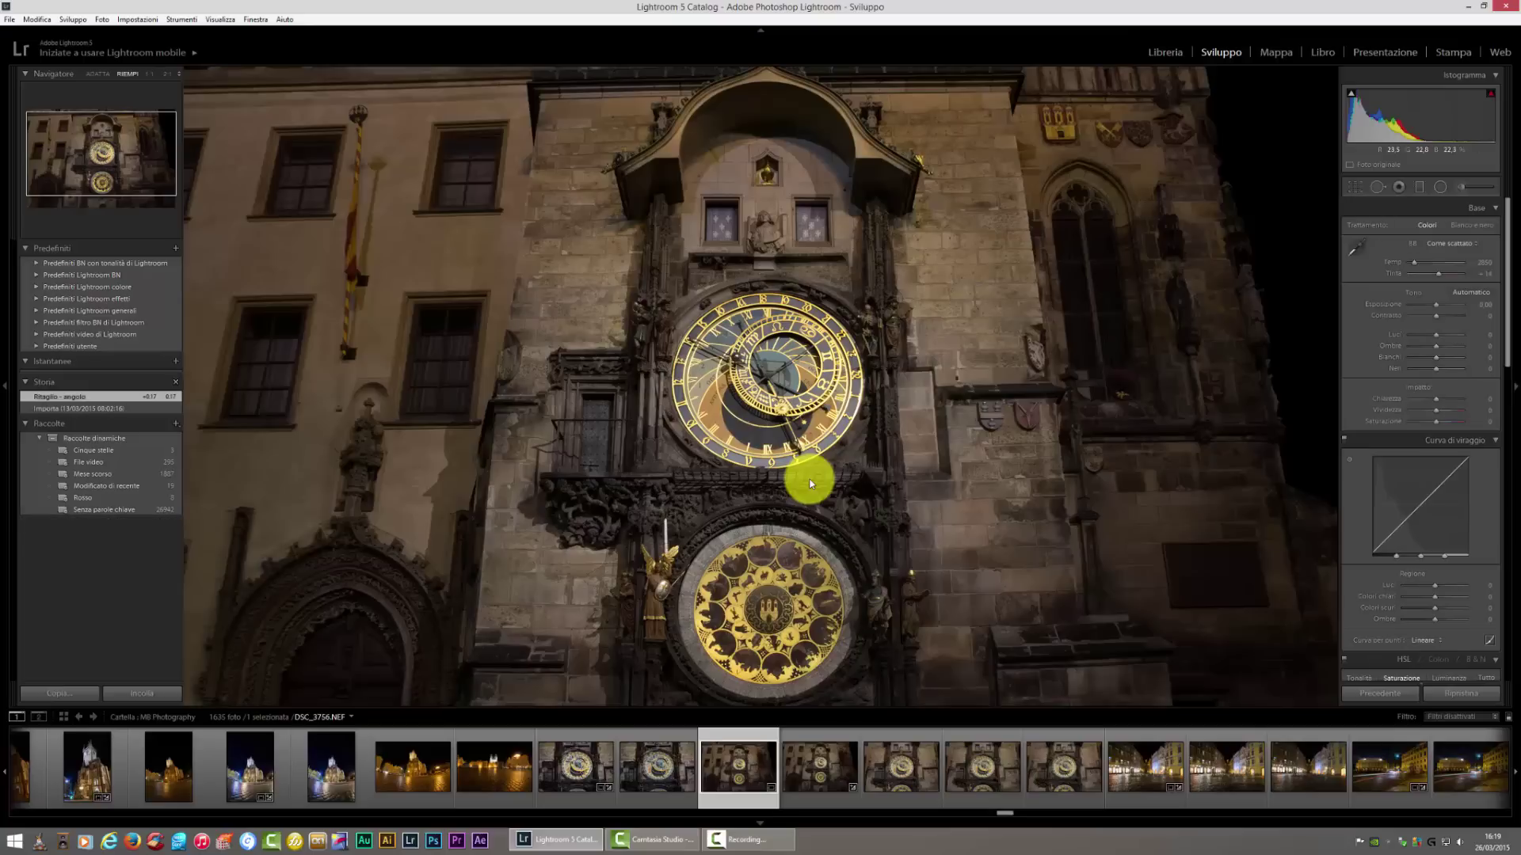
- Select the wide night shot DSC_3756, press Delete, then cancel the removal
{"action": "left_click", "coordinate": [800, 774]}
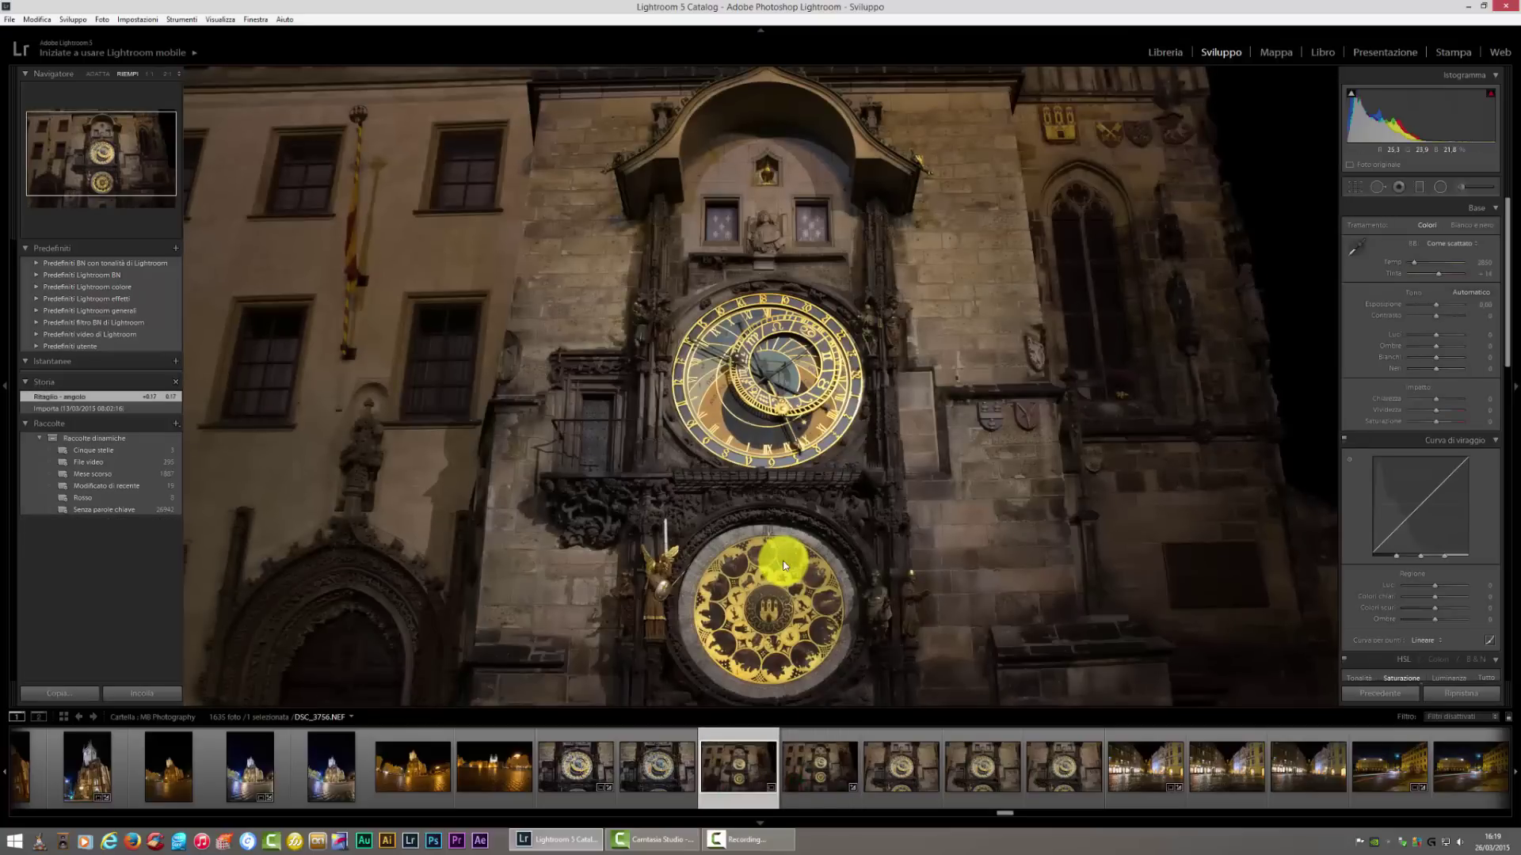
{"action": "key", "text": "Delete"}
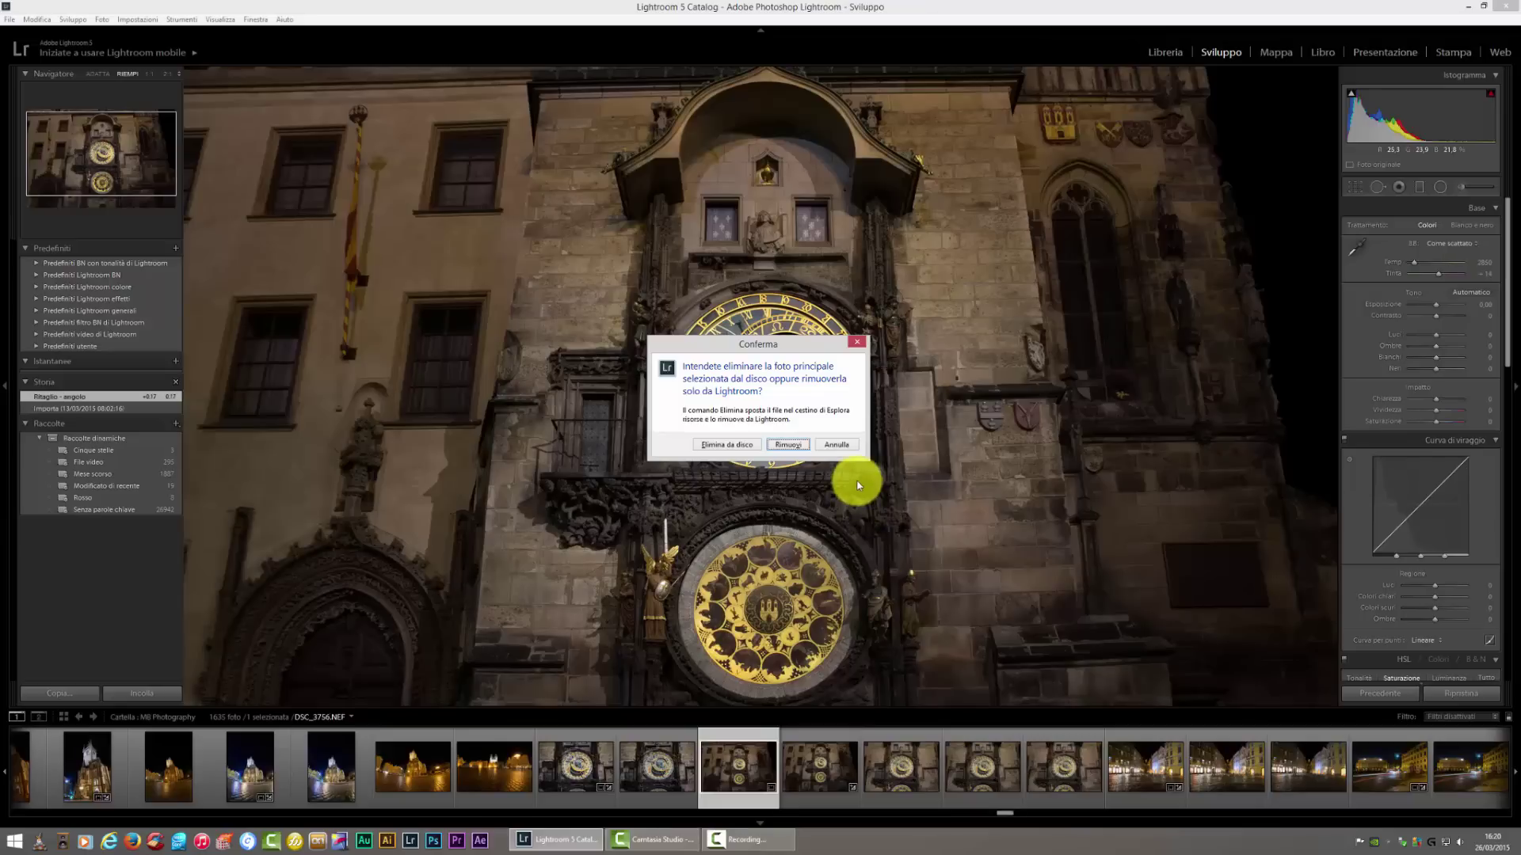
{"action": "left_click", "coordinate": [854, 453]}
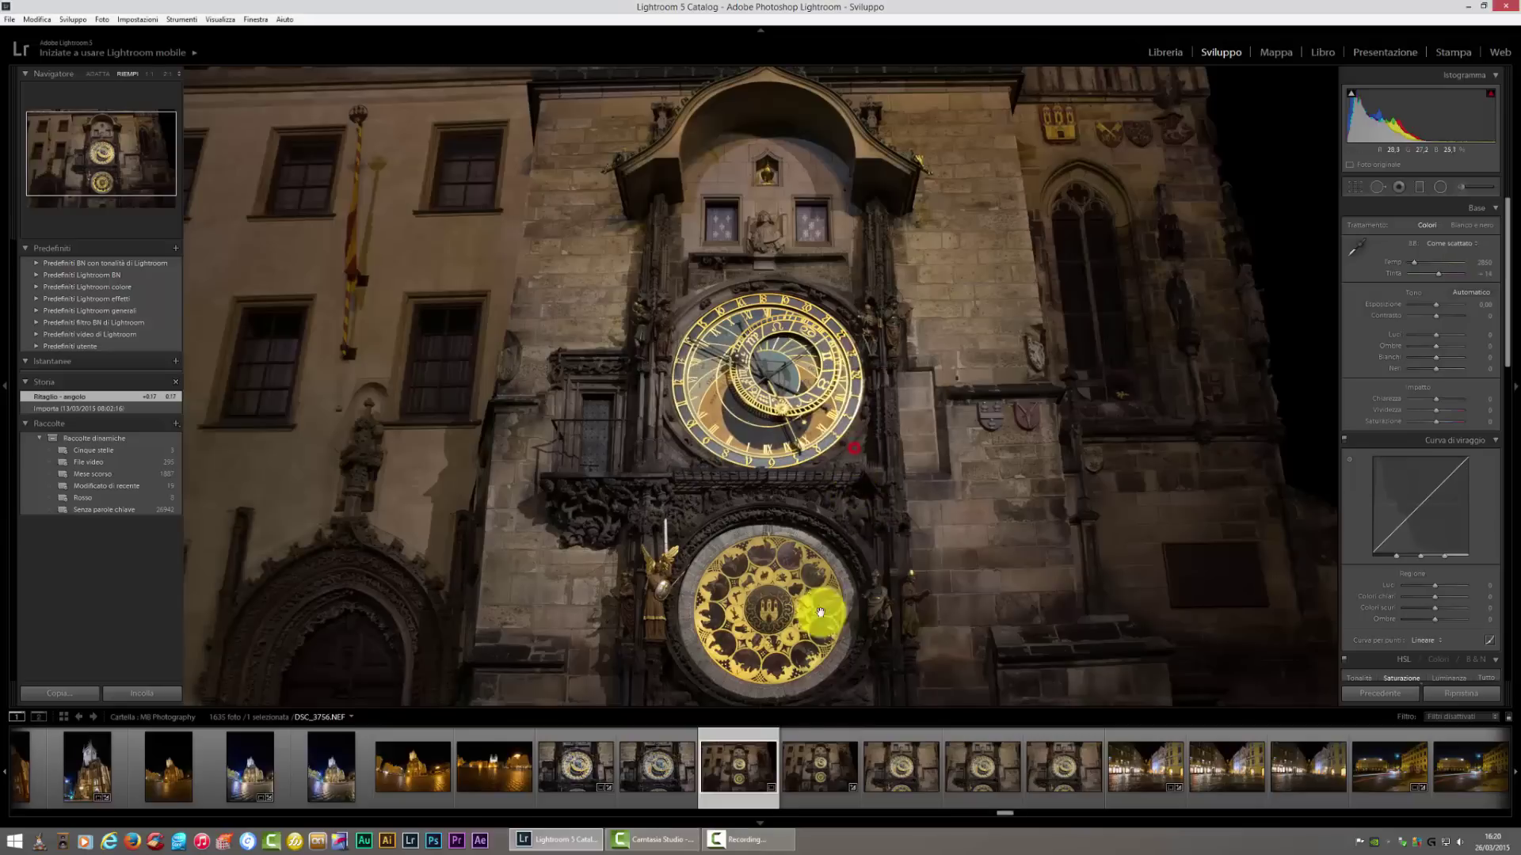
{"action": "right_click", "coordinate": [753, 758]}
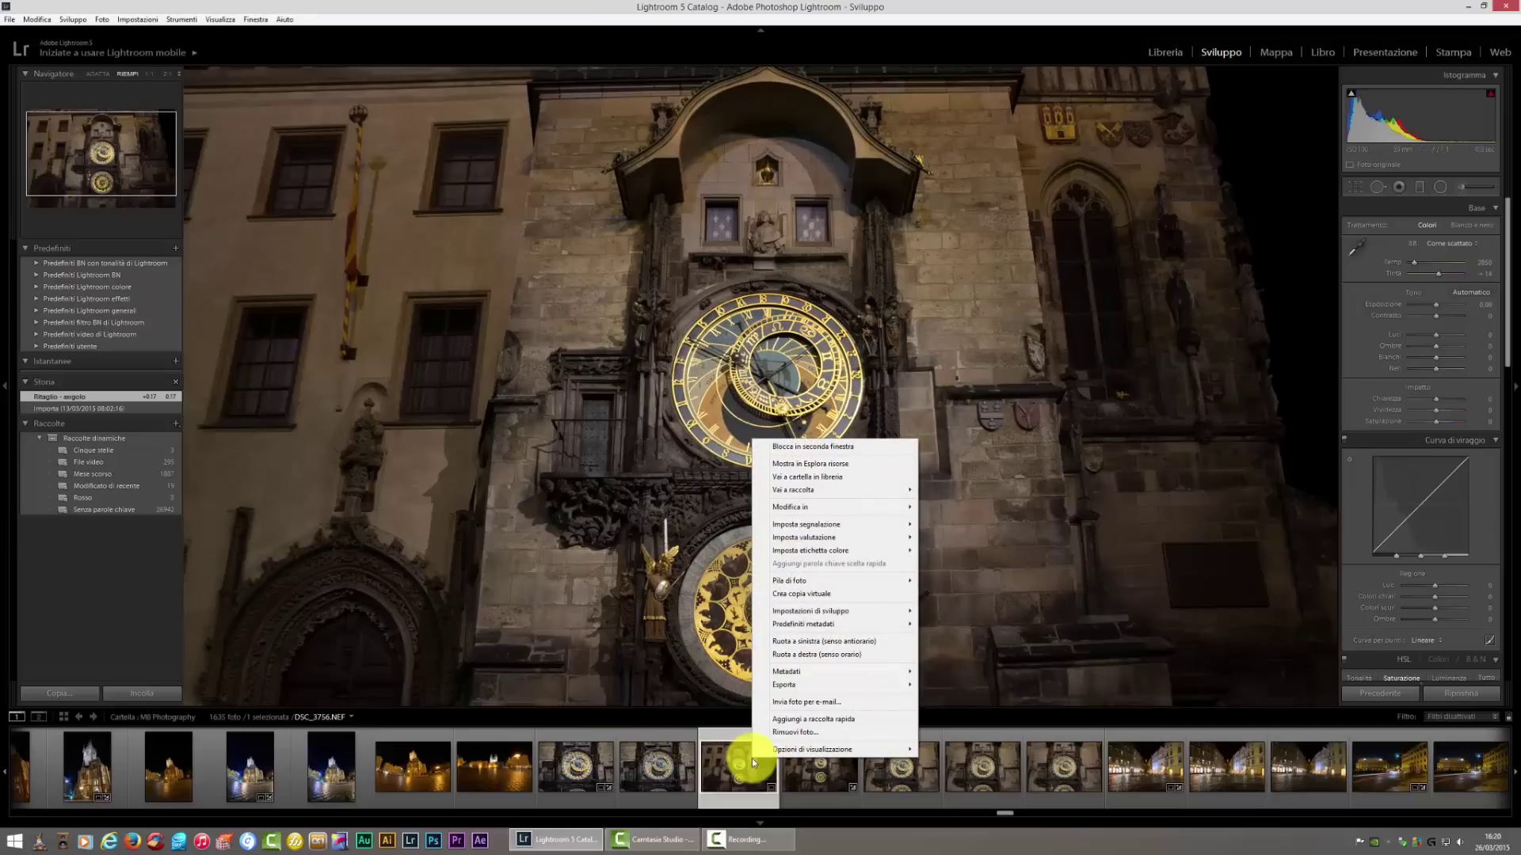
{"action": "left_click", "coordinate": [863, 593]}
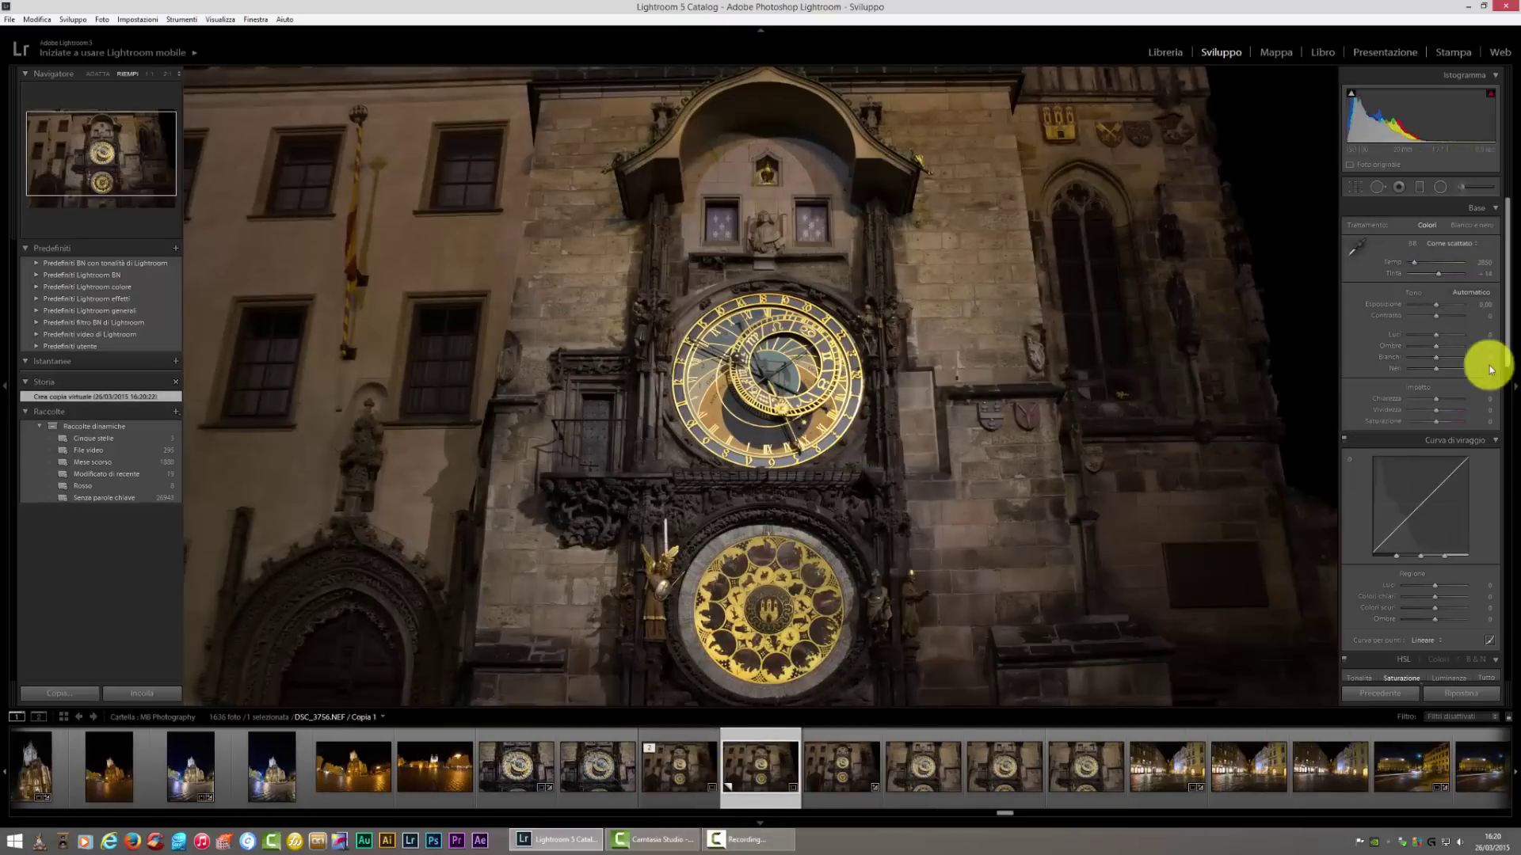
{"action": "mouse_move", "coordinate": [1456, 347]}
{"action": "left_mouse_down"}
{"action": "mouse_move", "coordinate": [1489, 346]}
{"action": "mouse_move", "coordinate": [1482, 316]}
{"action": "left_mouse_up"}
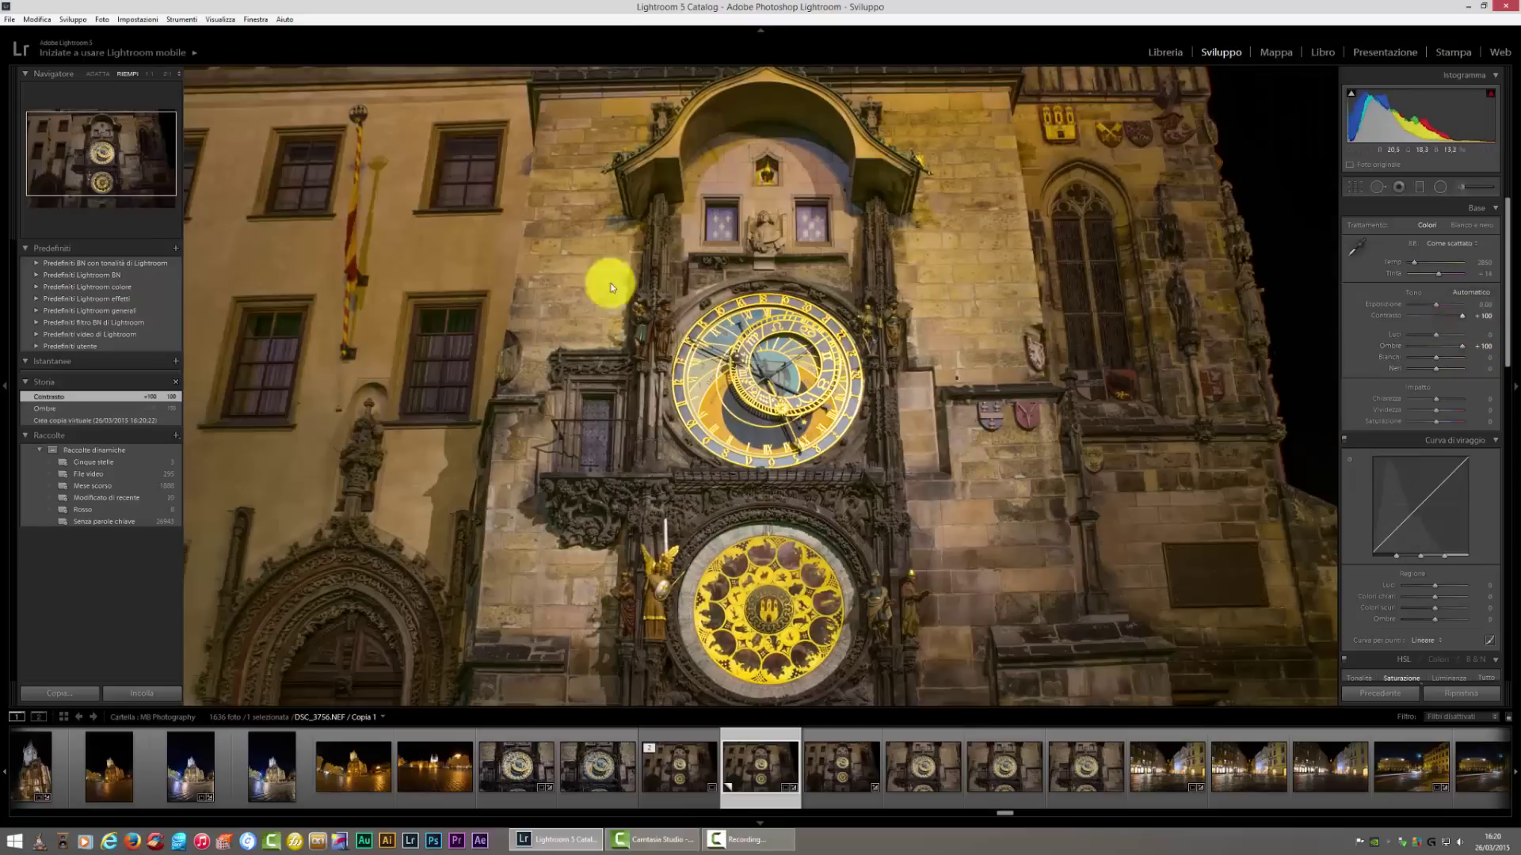
{"action": "left_click", "coordinate": [1449, 304]}
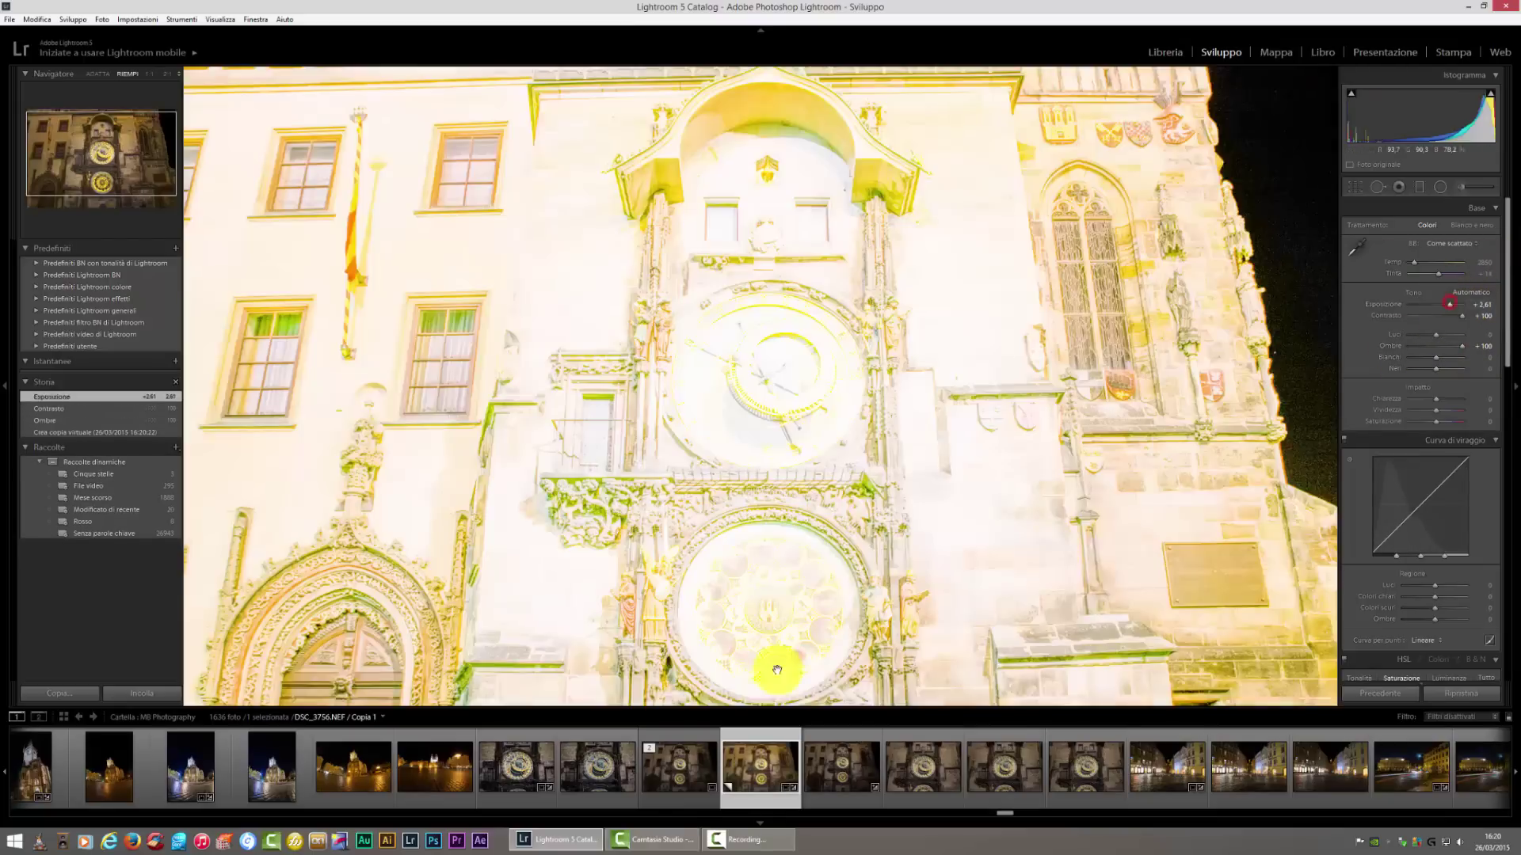
{"action": "left_click", "coordinate": [669, 780]}
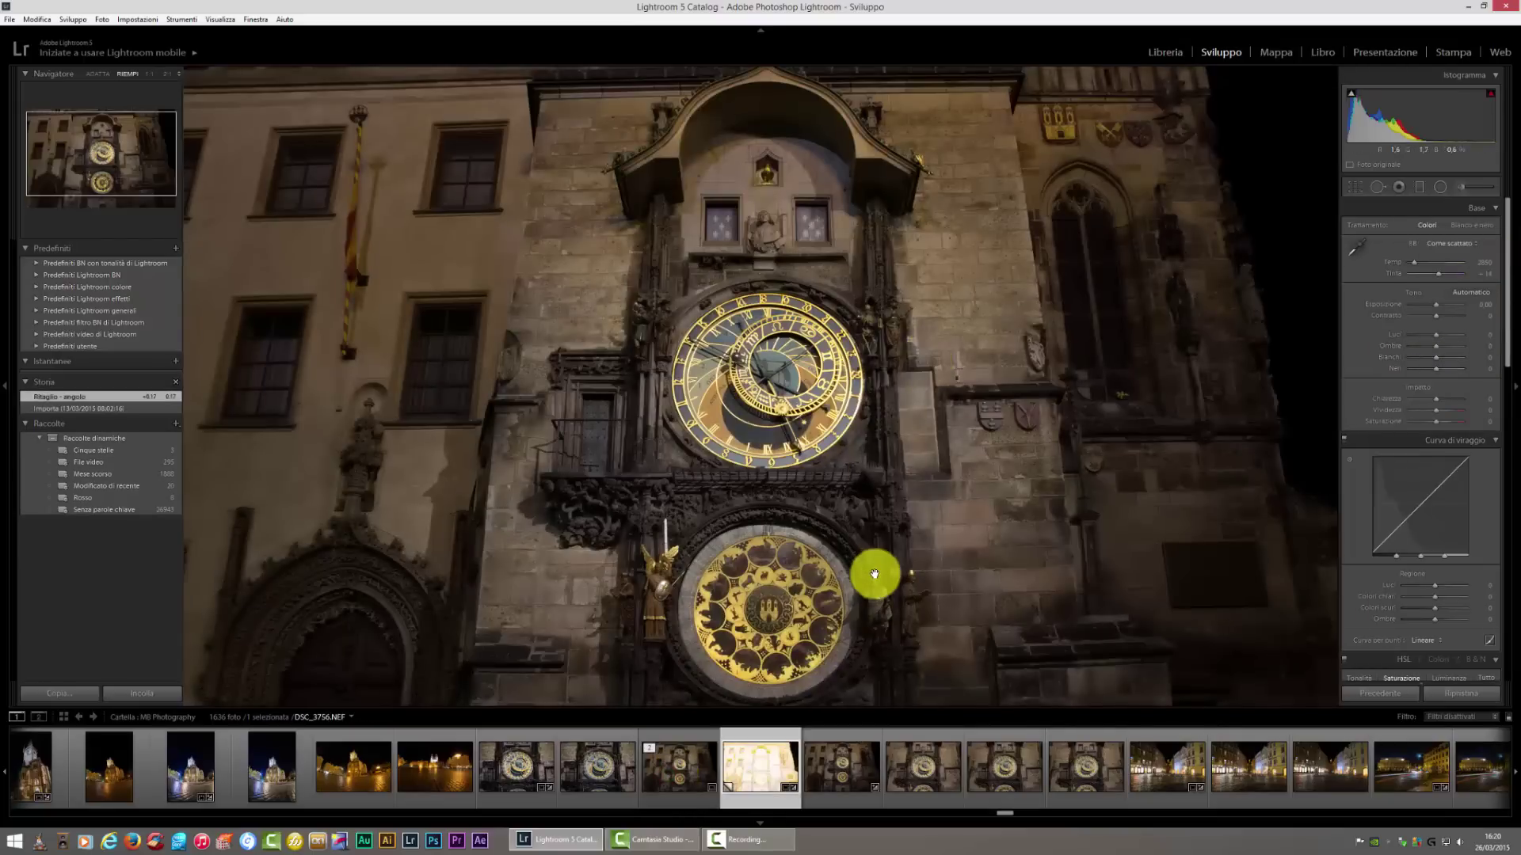
{"action": "key", "text": "Right"}
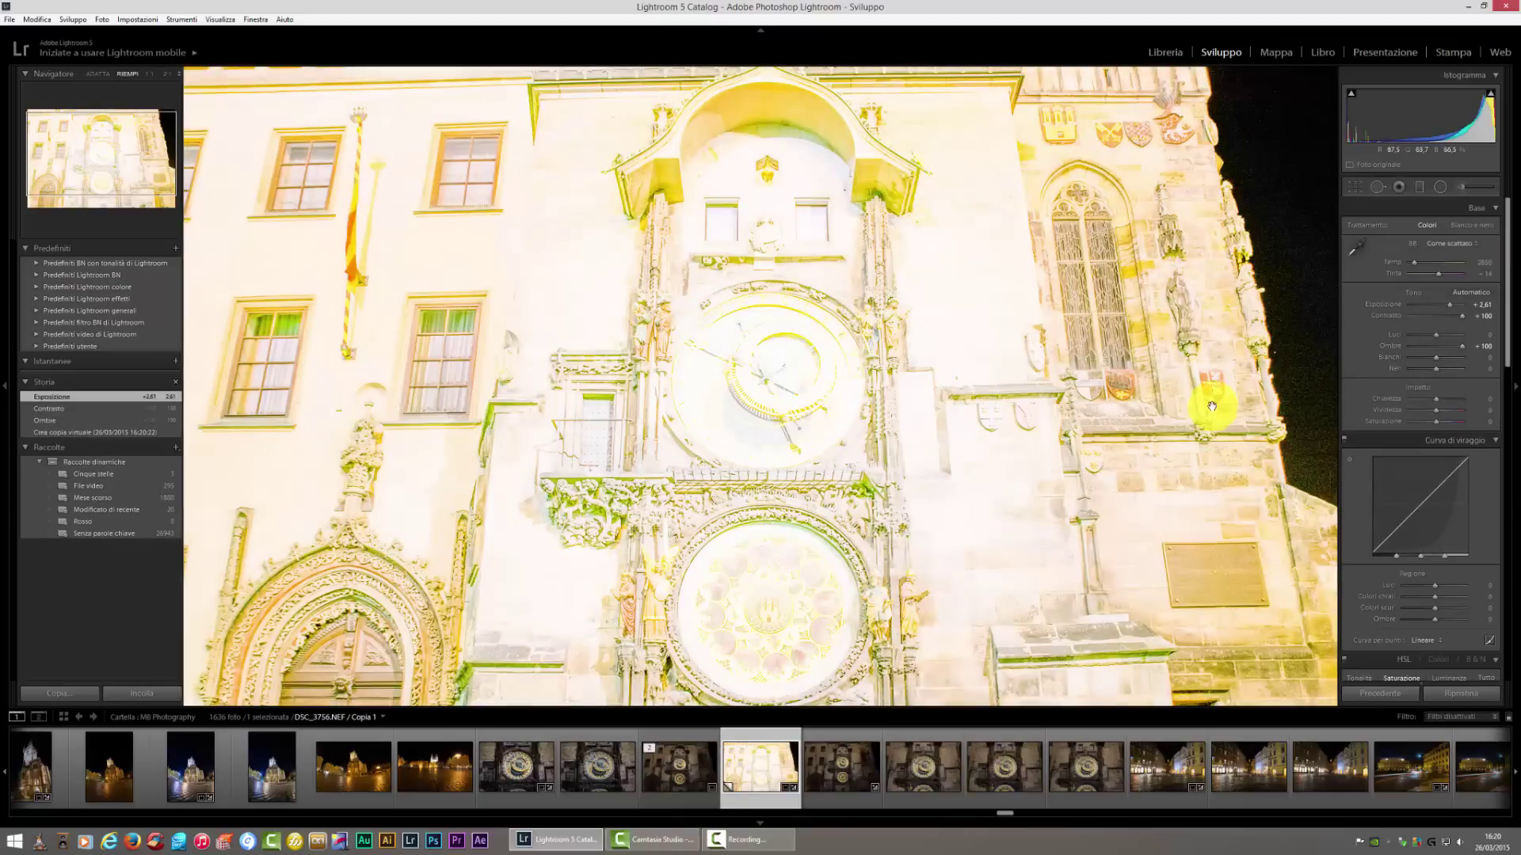
{"action": "left_click", "coordinate": [1489, 304]}
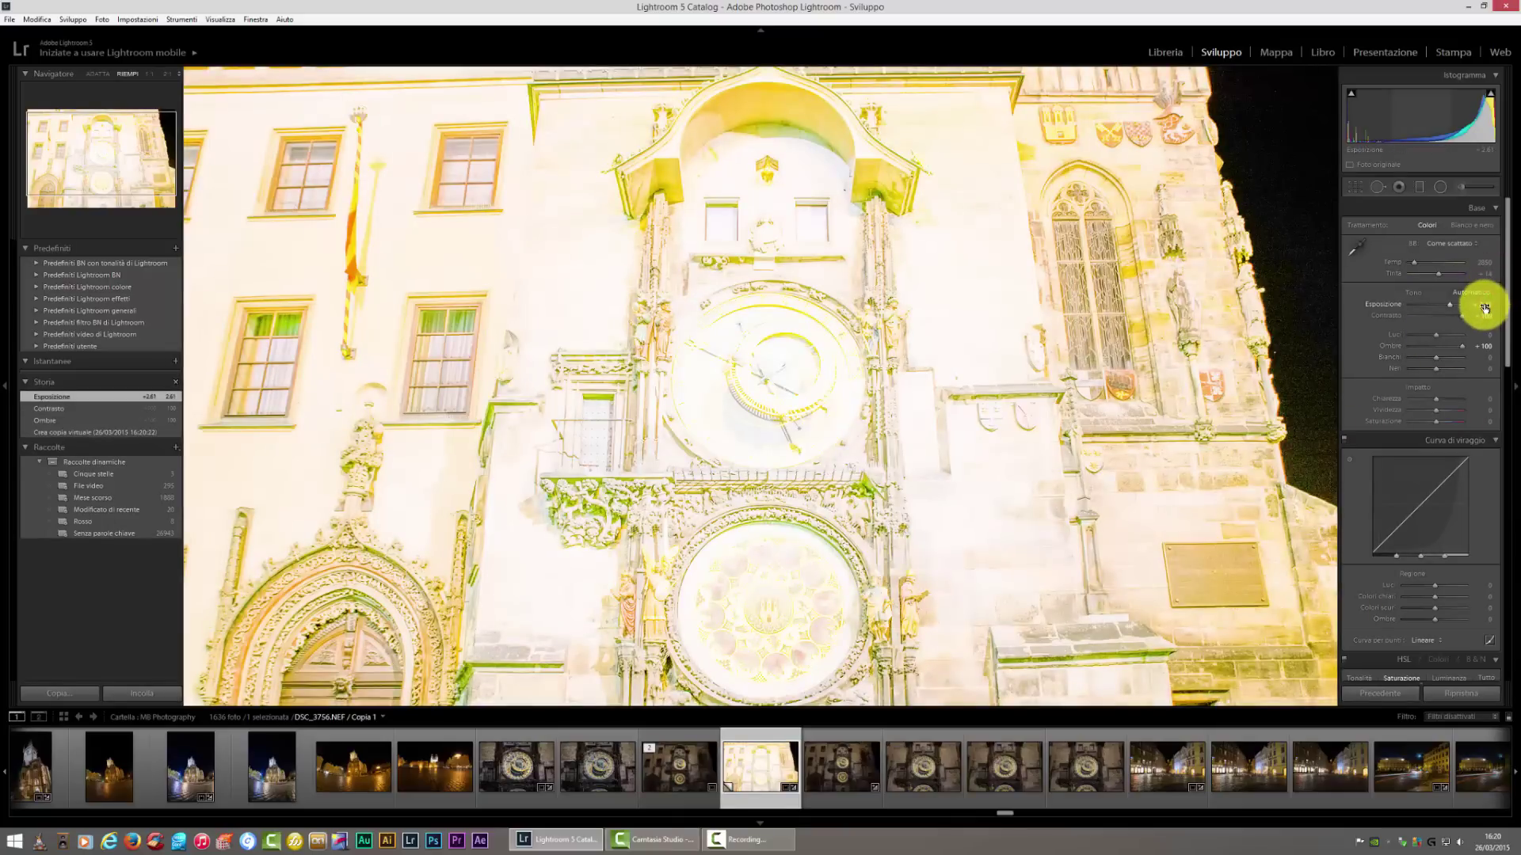
{"action": "type", "text": "0"}
{"action": "key", "text": "Return"}
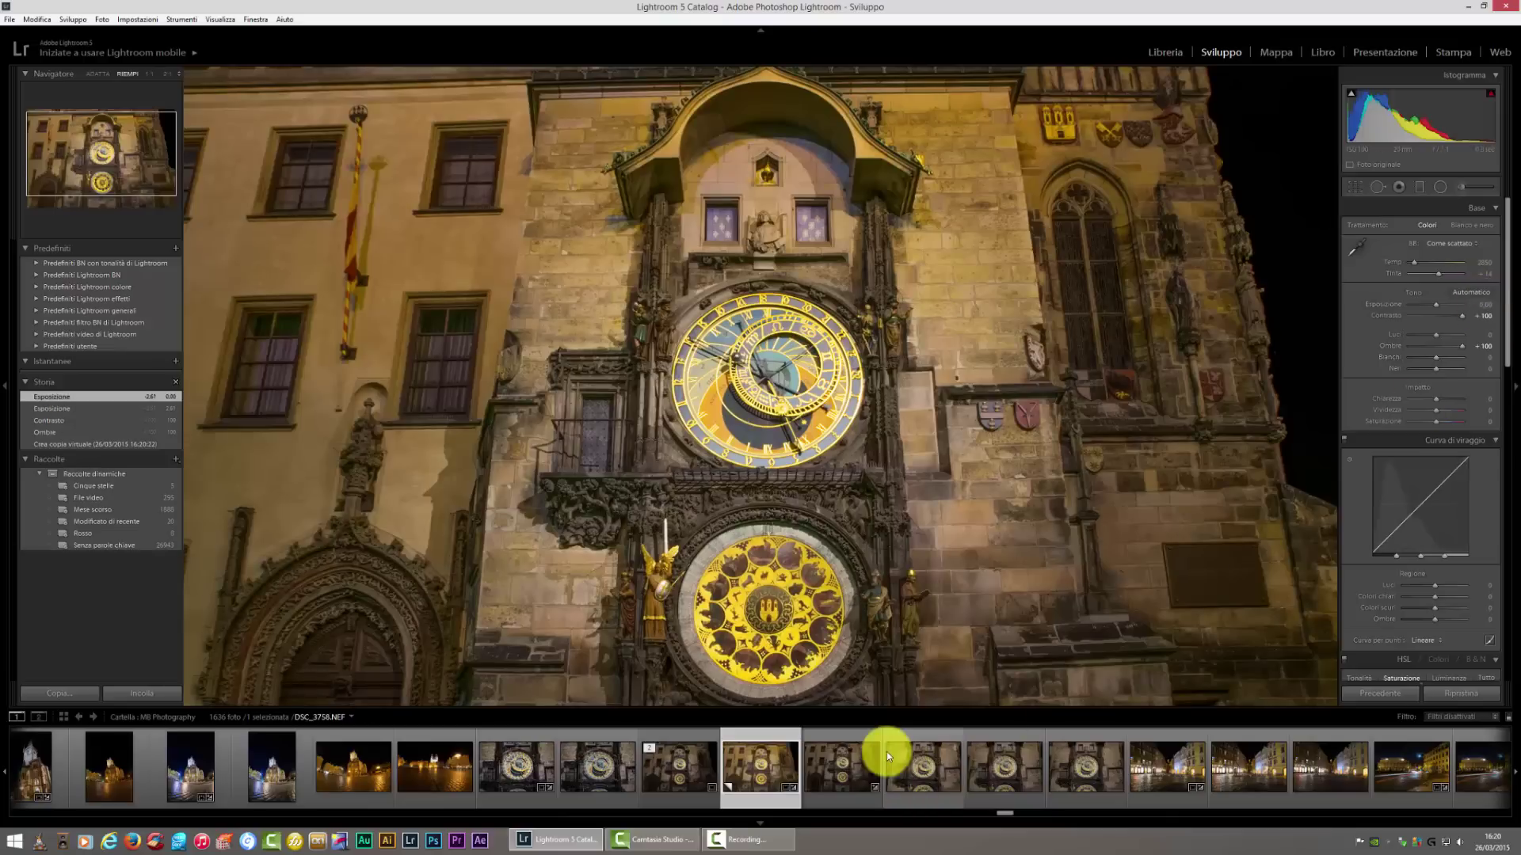
{"action": "key", "text": "Delete"}
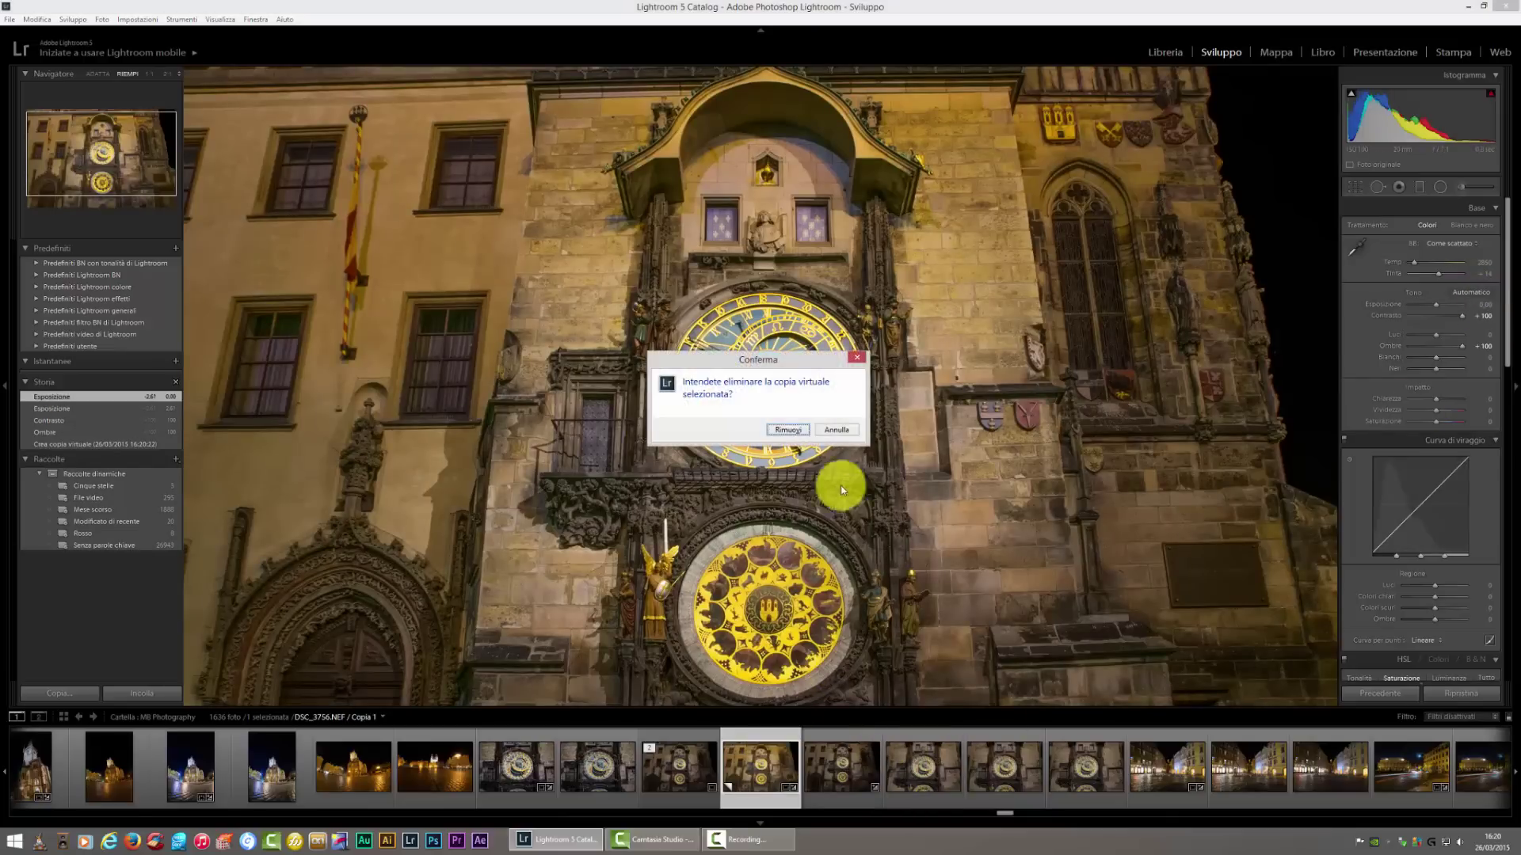
{"action": "left_click", "coordinate": [779, 426]}
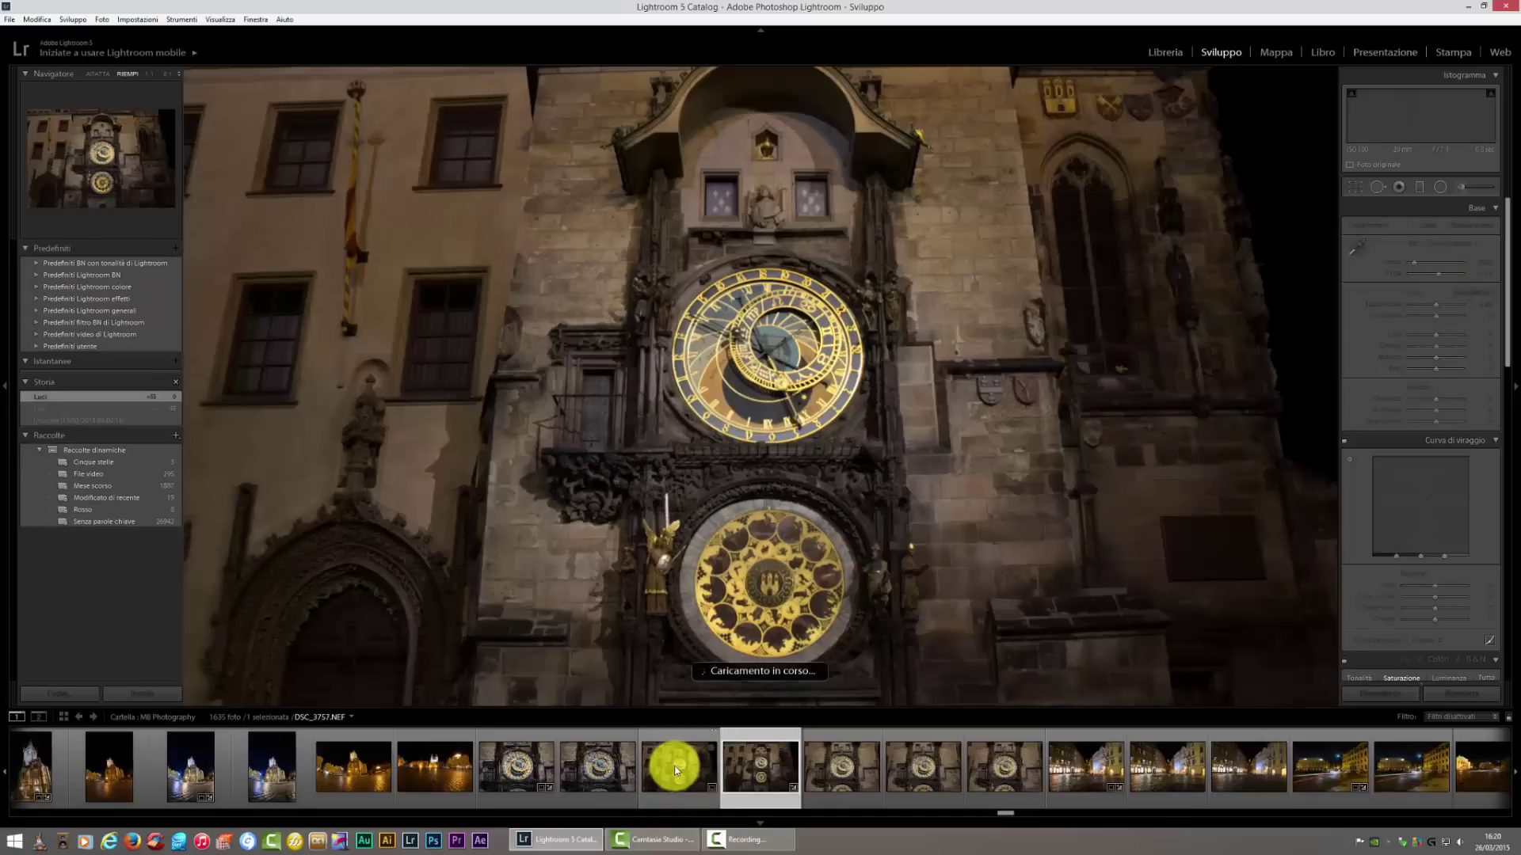
{"action": "left_click", "coordinate": [675, 769]}
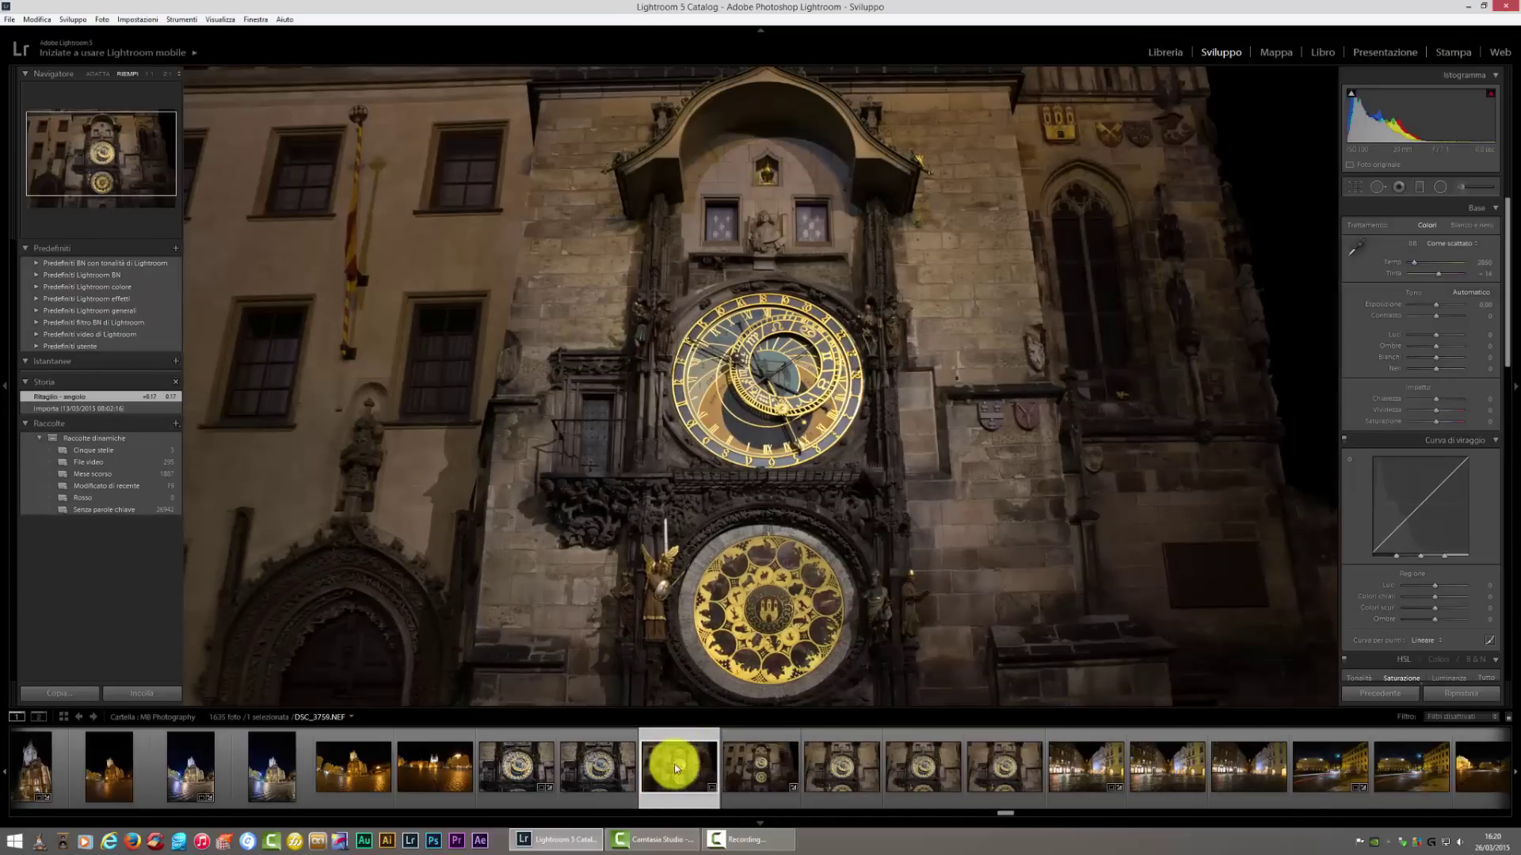
- Edit the clock-tower photo in Analog Efex Pro 2 as a copy with Lightroom adjustments
{"action": "right_click", "coordinate": [671, 765]}
{"action": "mouse_move", "coordinate": [737, 512]}
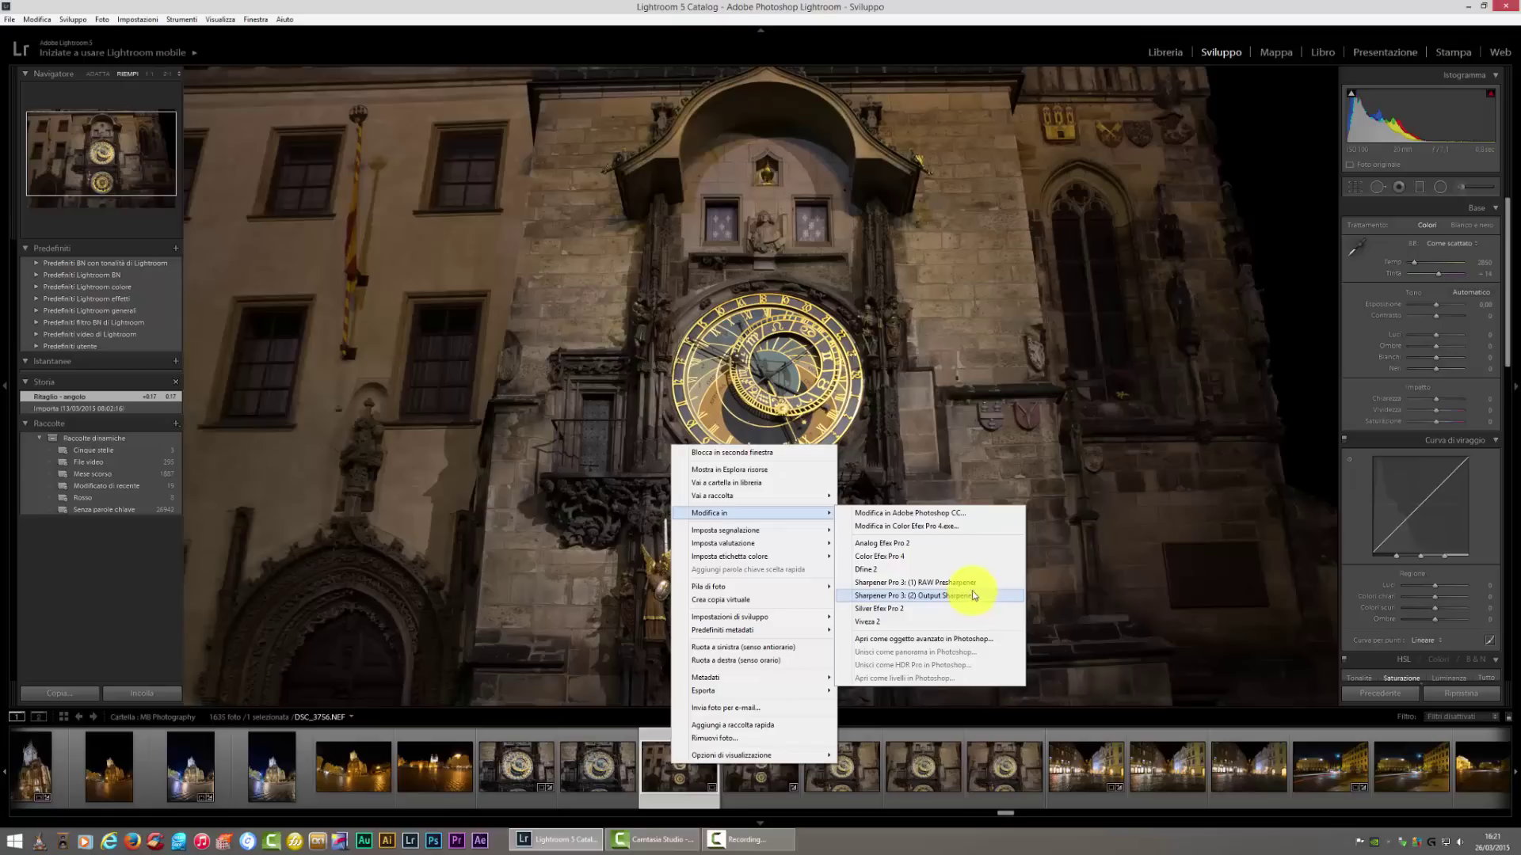
{"action": "left_click", "coordinate": [932, 545]}
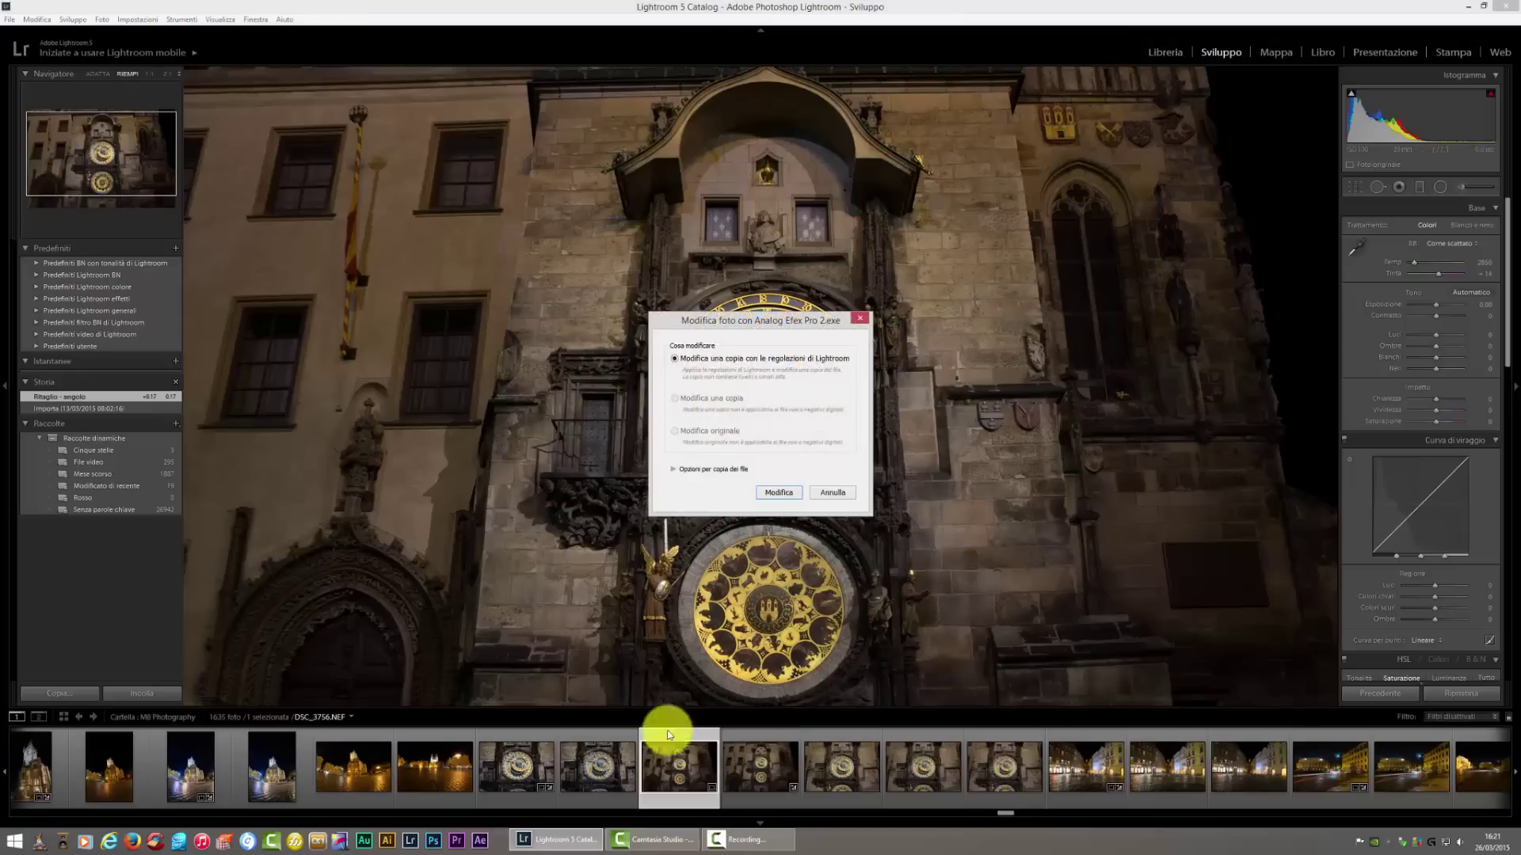
{"action": "left_click", "coordinate": [779, 493]}
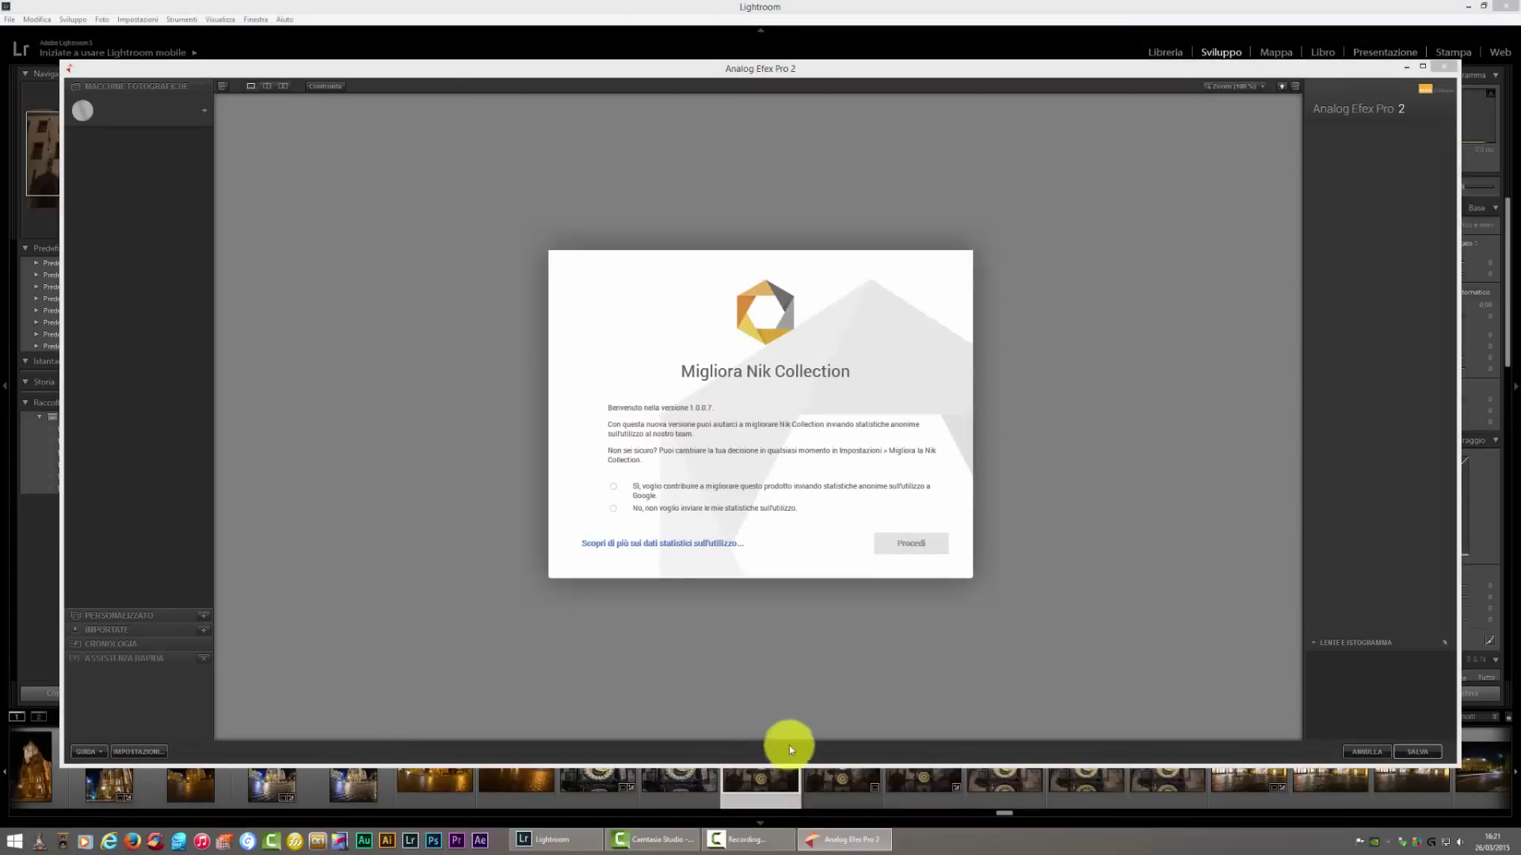
- Decline usage statistics, apply the Macchina fotografica classica 3 preset, and save back to Lightroom
{"action": "left_click", "coordinate": [613, 507]}
{"action": "left_click", "coordinate": [934, 545]}
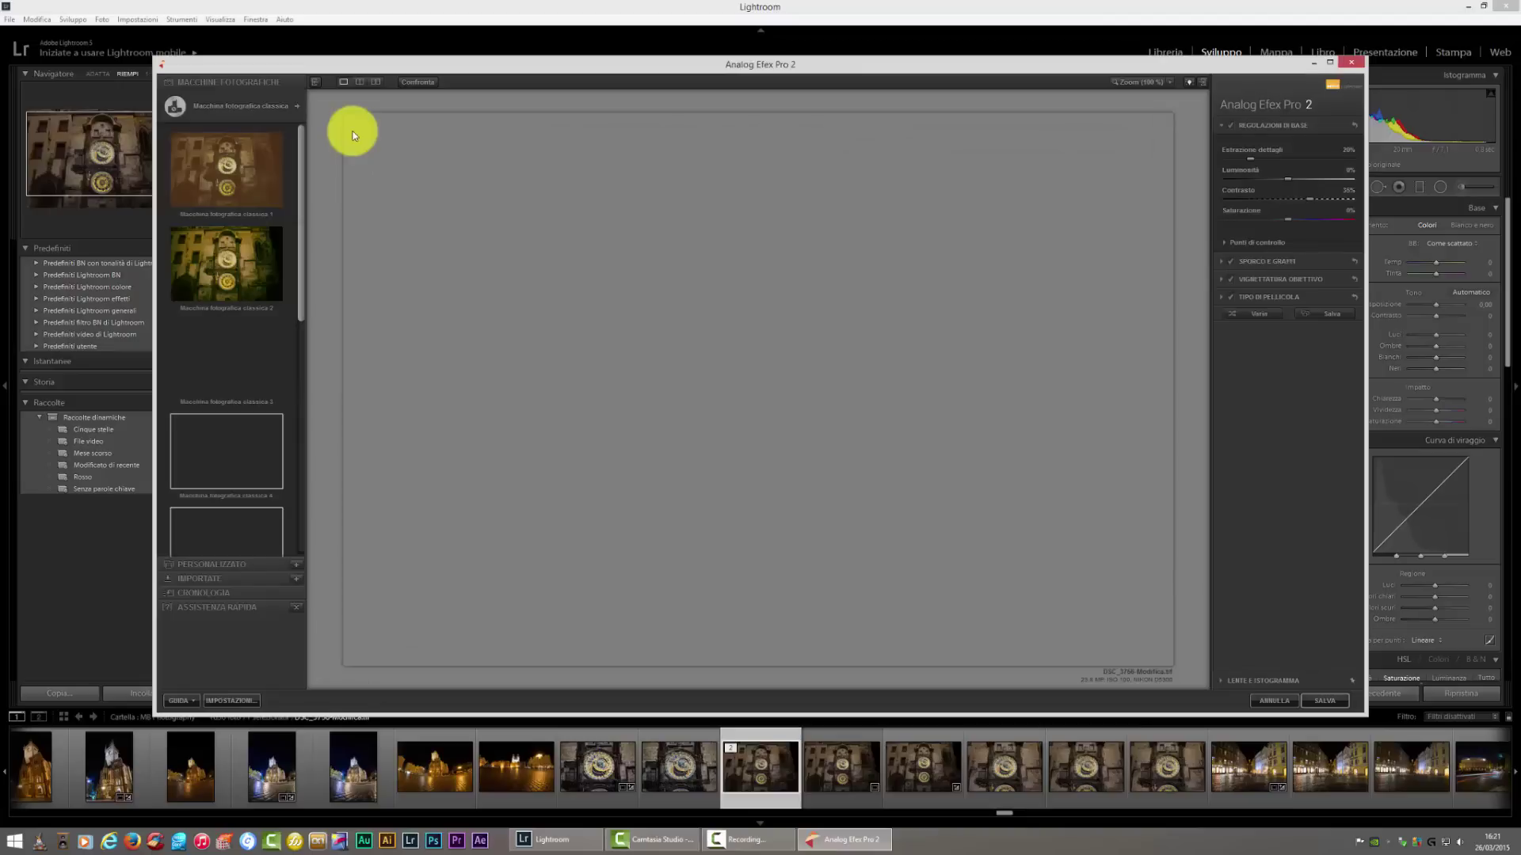
{"action": "left_click", "coordinate": [256, 257]}
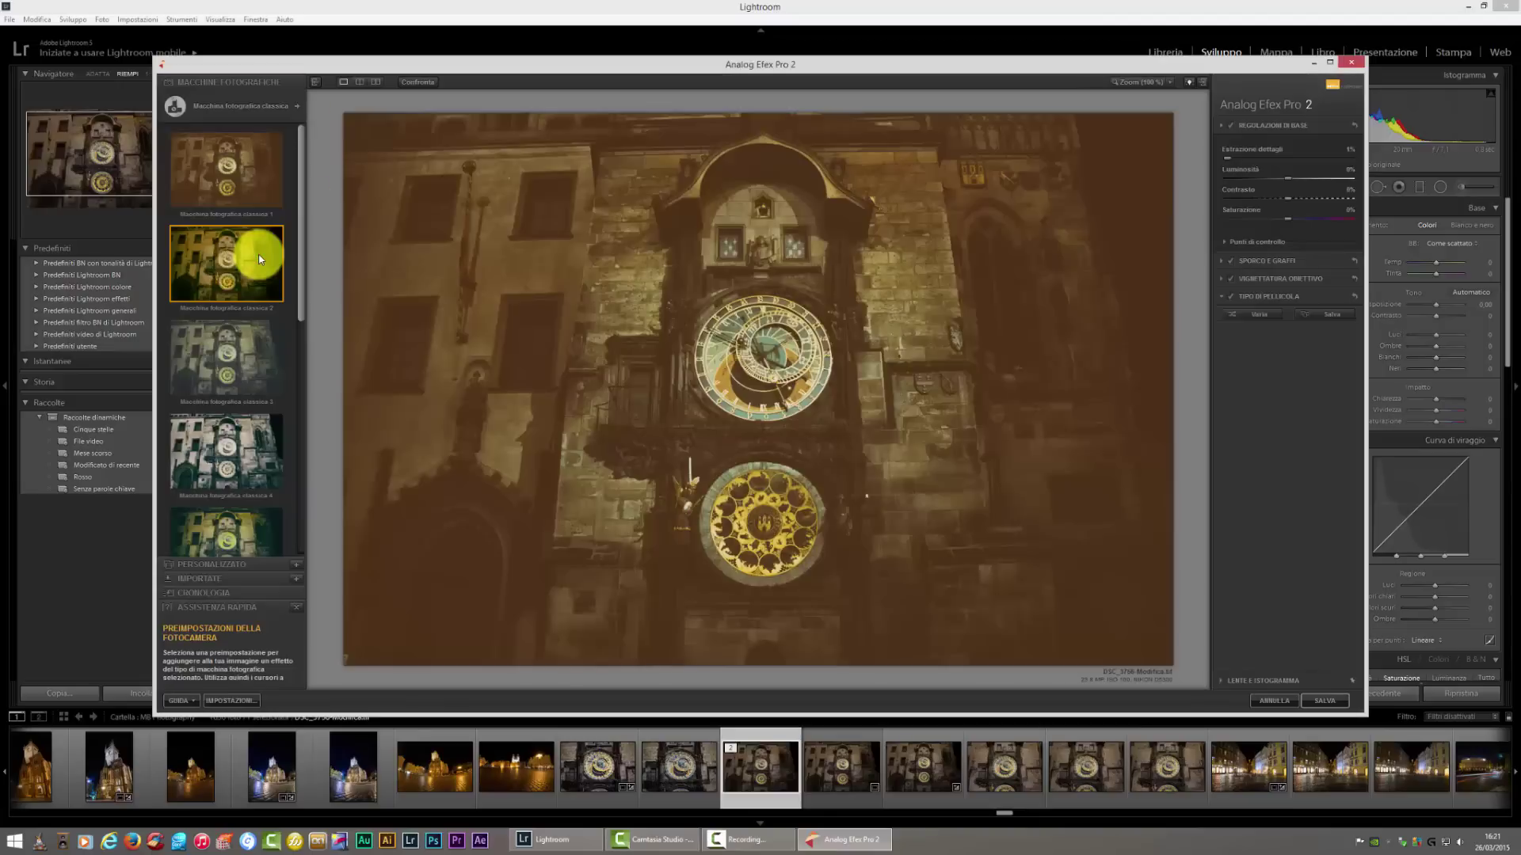
{"action": "left_click", "coordinate": [235, 354]}
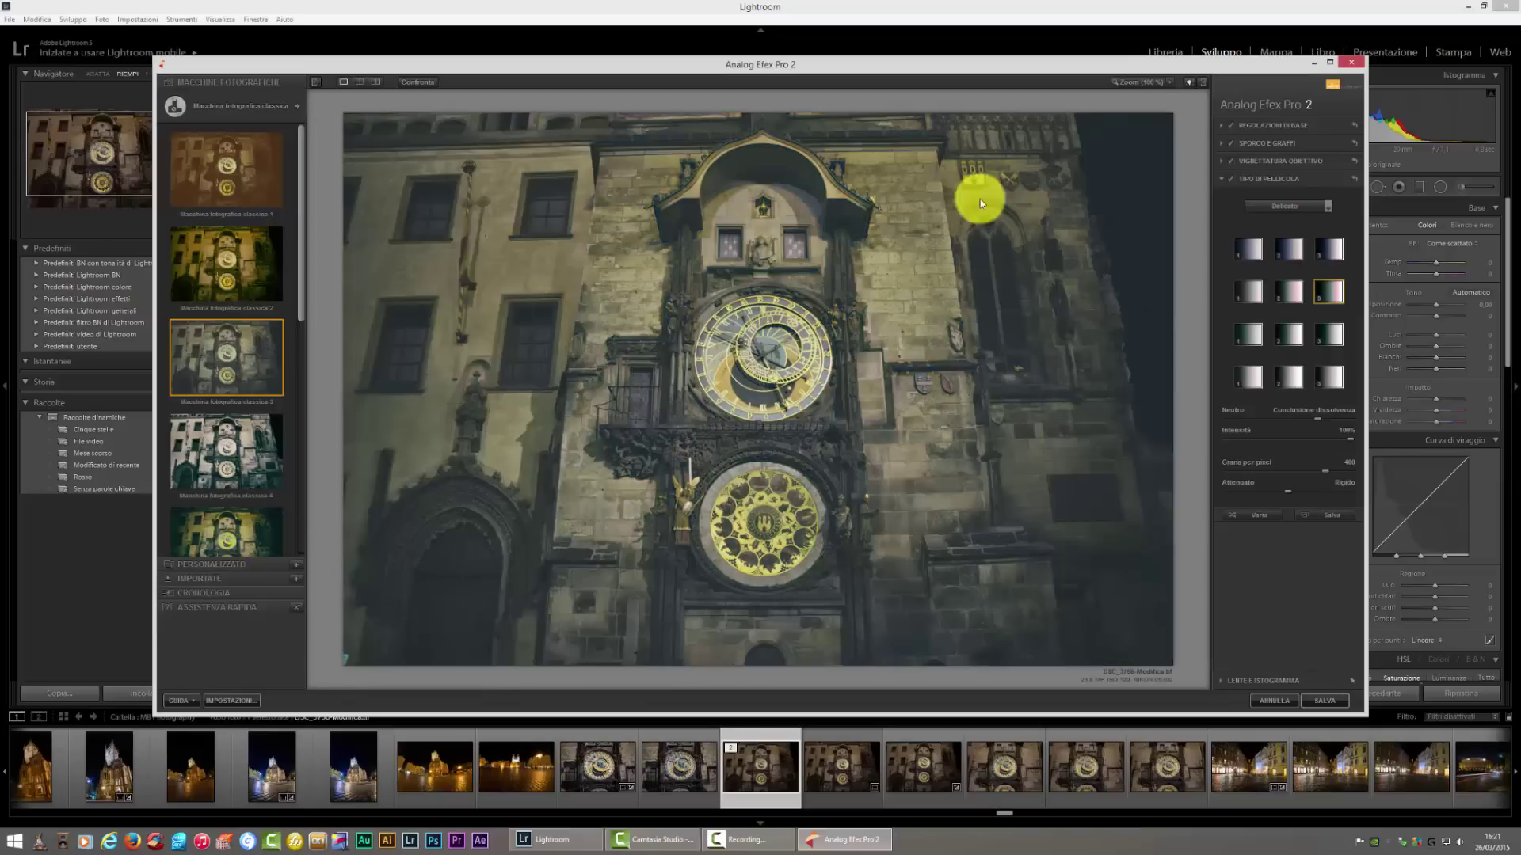
{"action": "left_click", "coordinate": [1342, 706]}
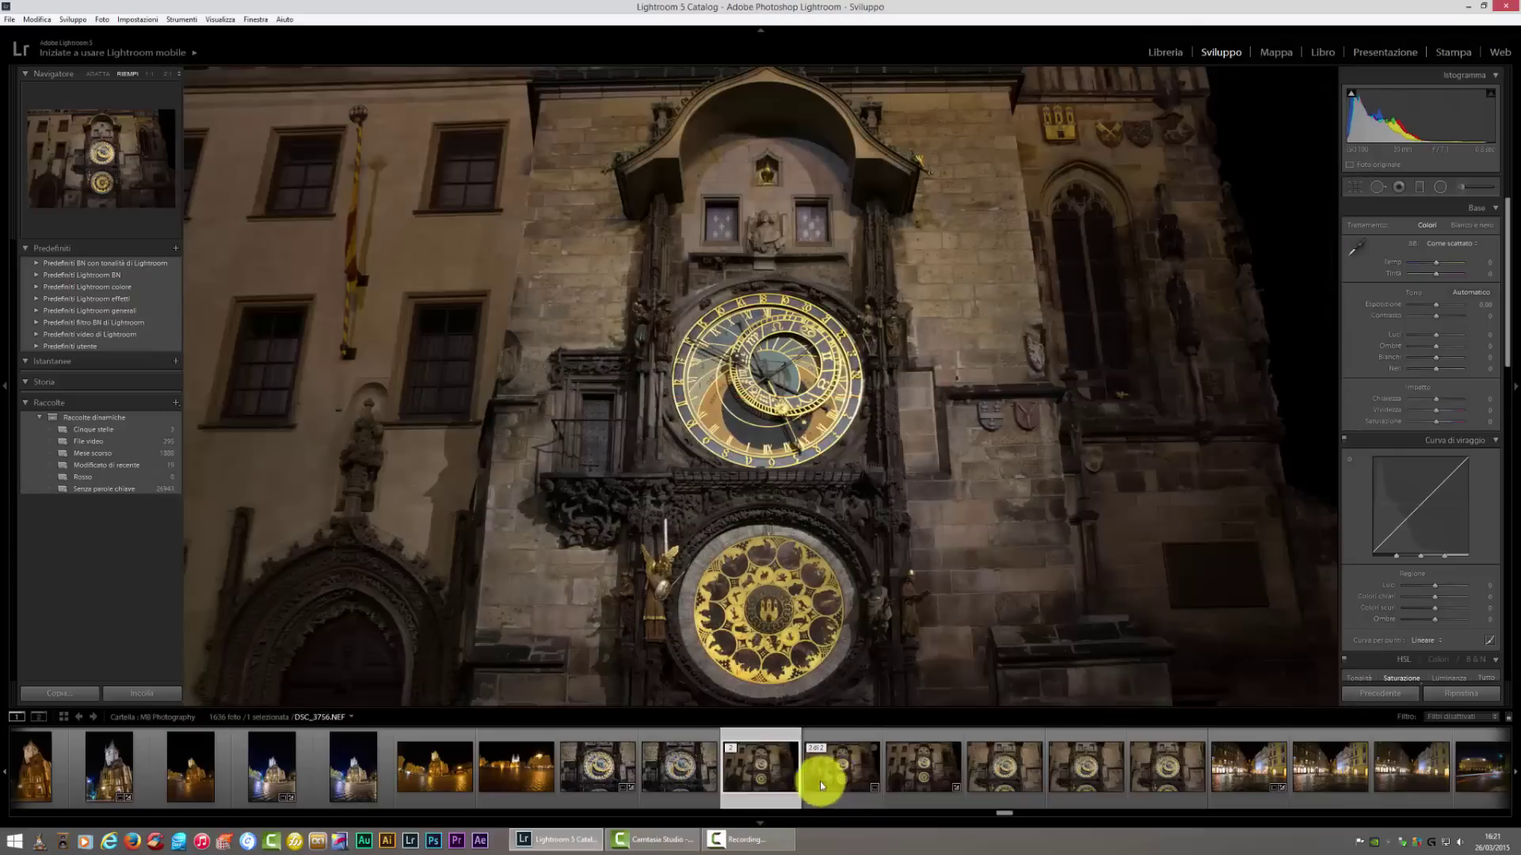
- Toggle between DSC_3756-Modifica.tif and DSC_3756.NEF, then select DSC_3757.NEF and open File
{"action": "left_click", "coordinate": [819, 781]}
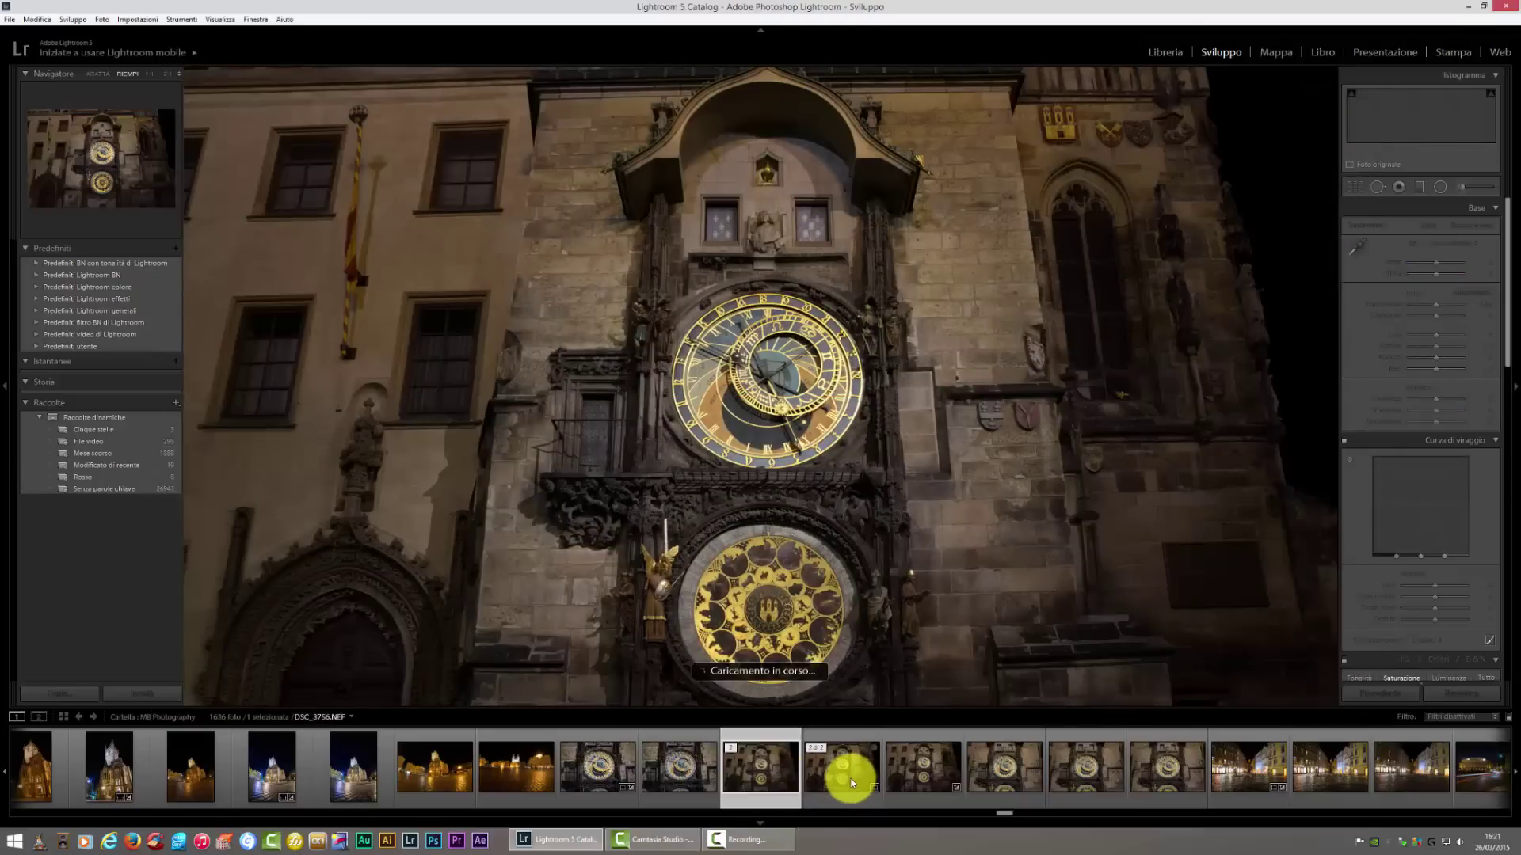
{"action": "left_click", "coordinate": [784, 781]}
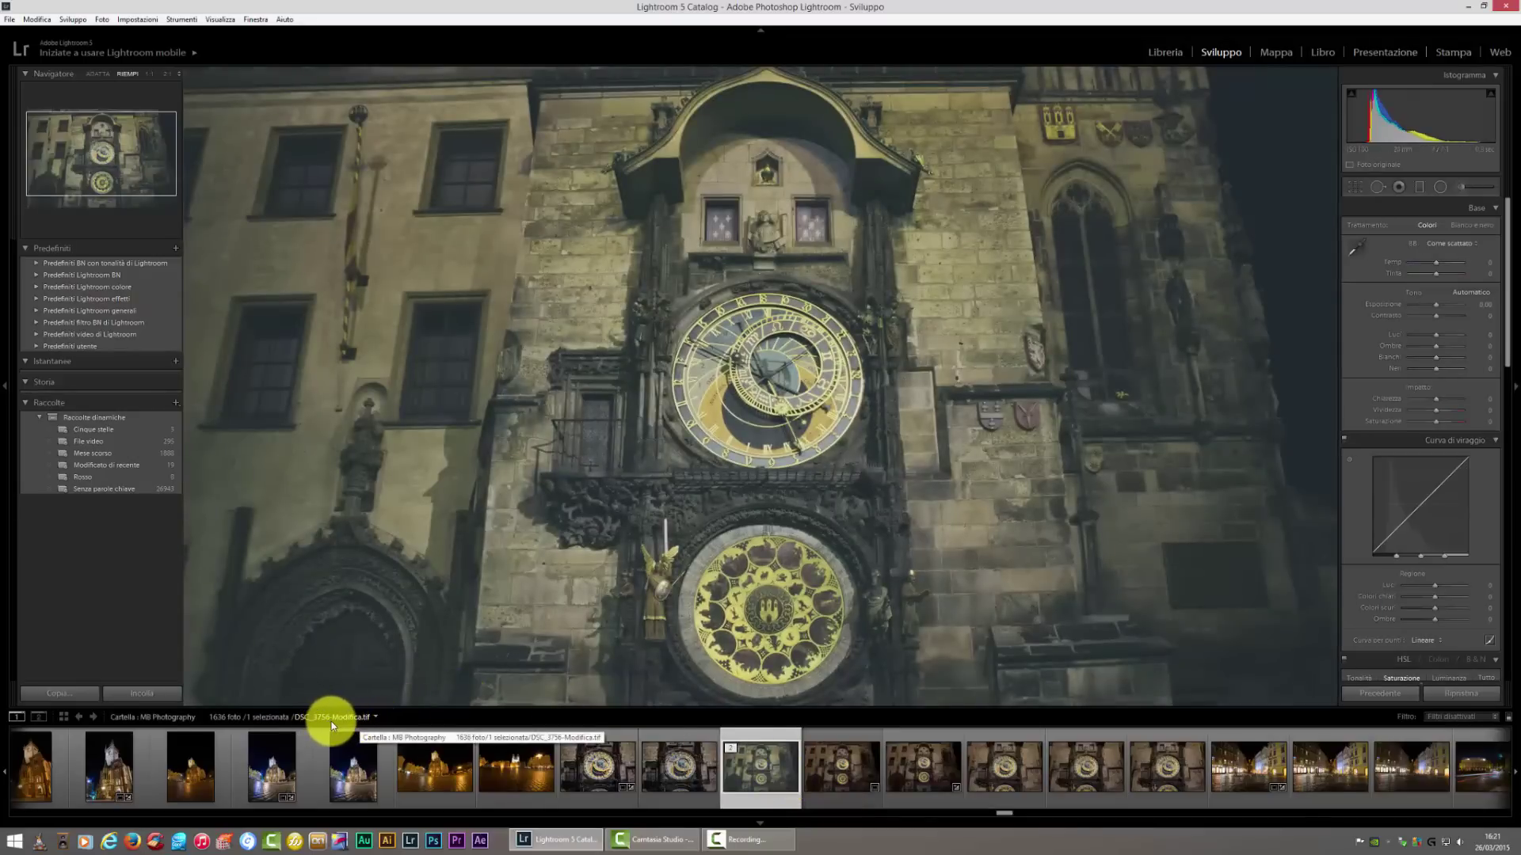
{"action": "left_click", "coordinate": [815, 767]}
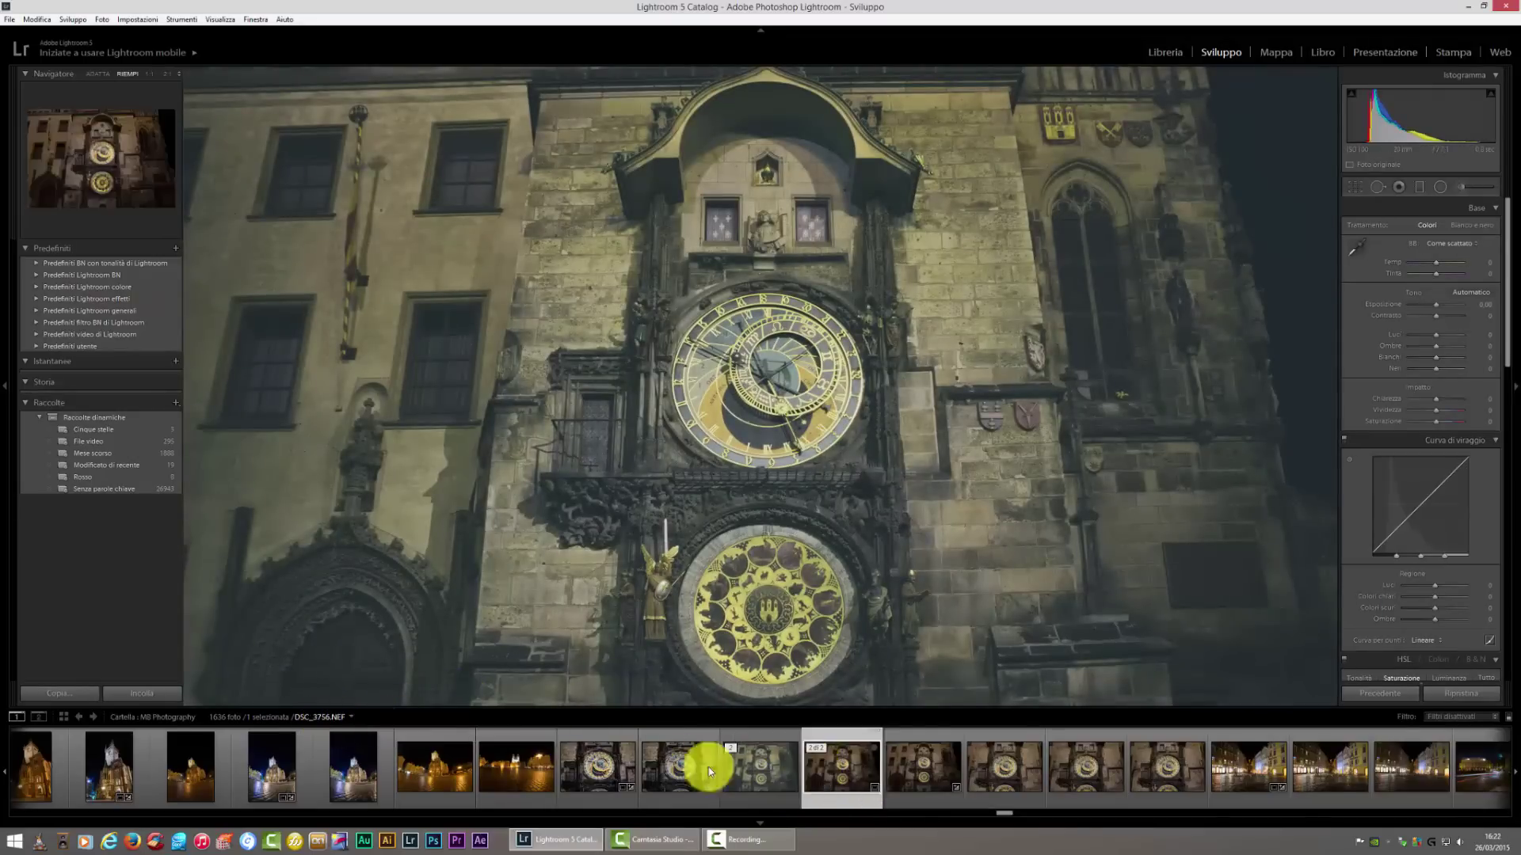
{"action": "left_click", "coordinate": [757, 767]}
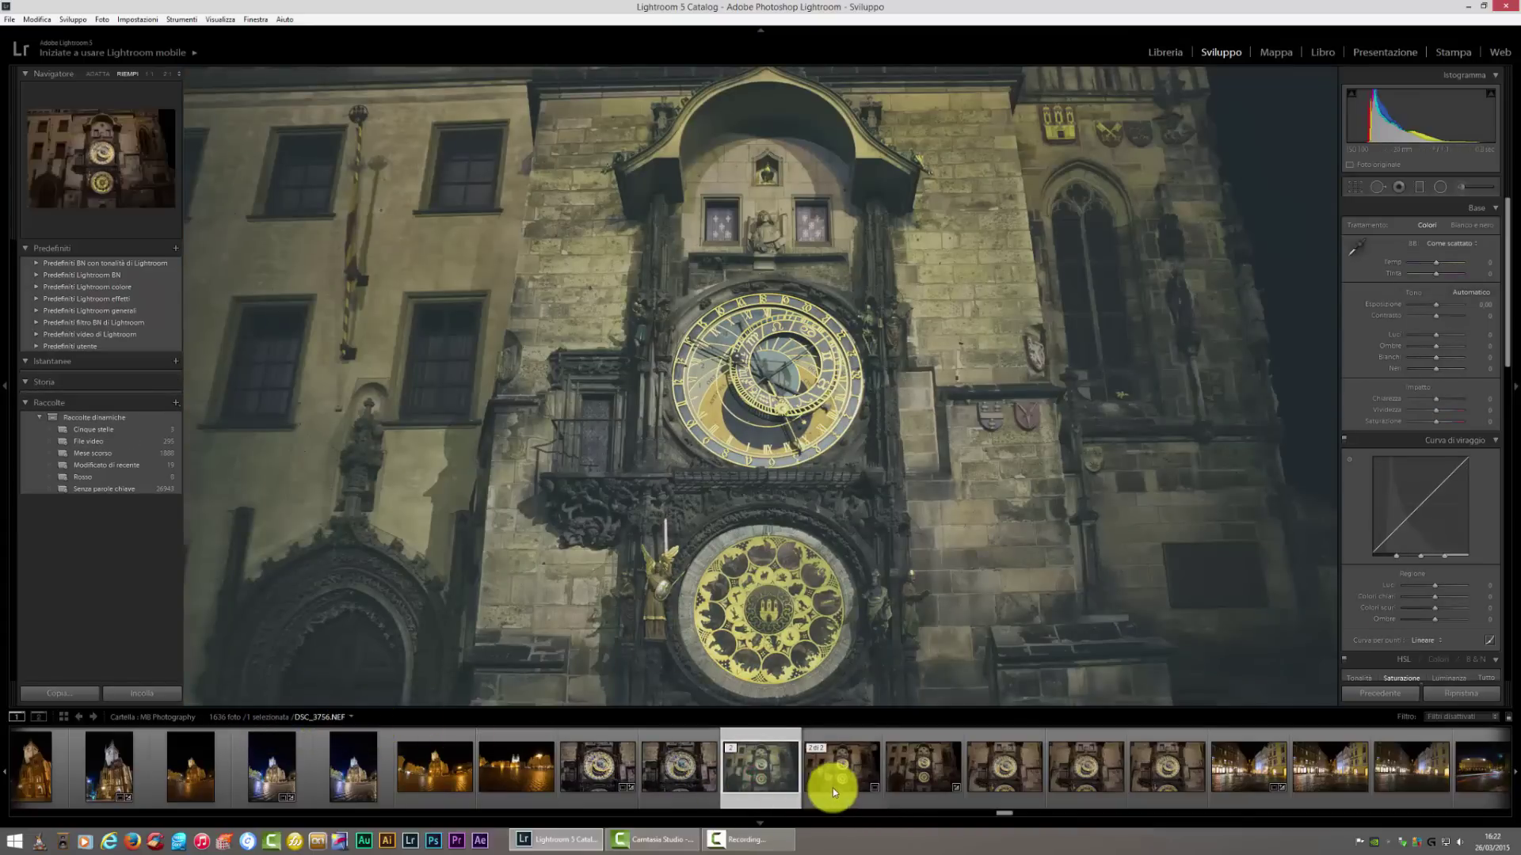
{"action": "left_click", "coordinate": [755, 788]}
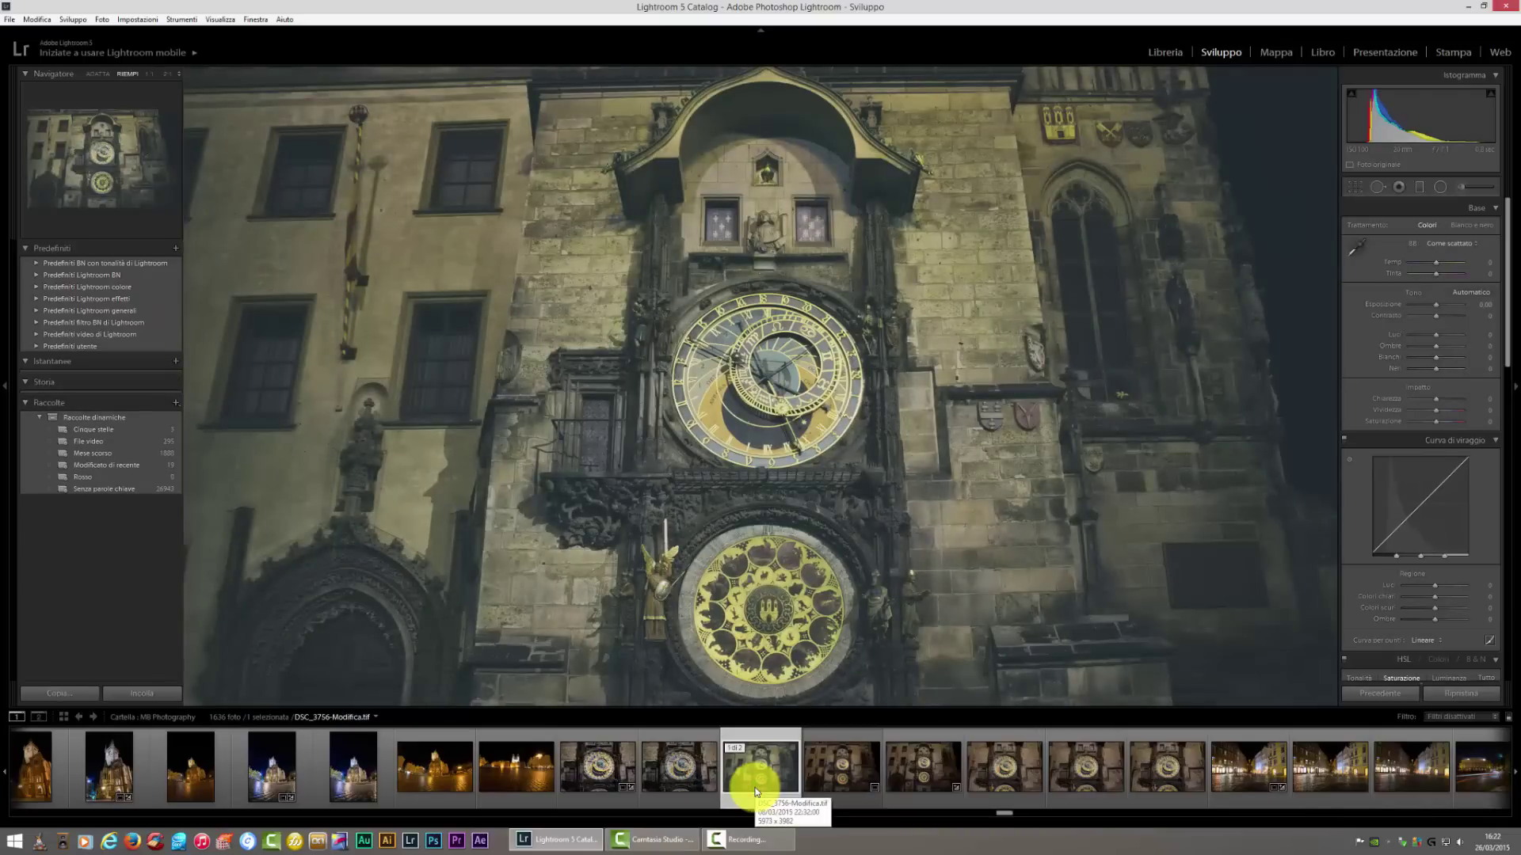
{"action": "left_click", "coordinate": [754, 790]}
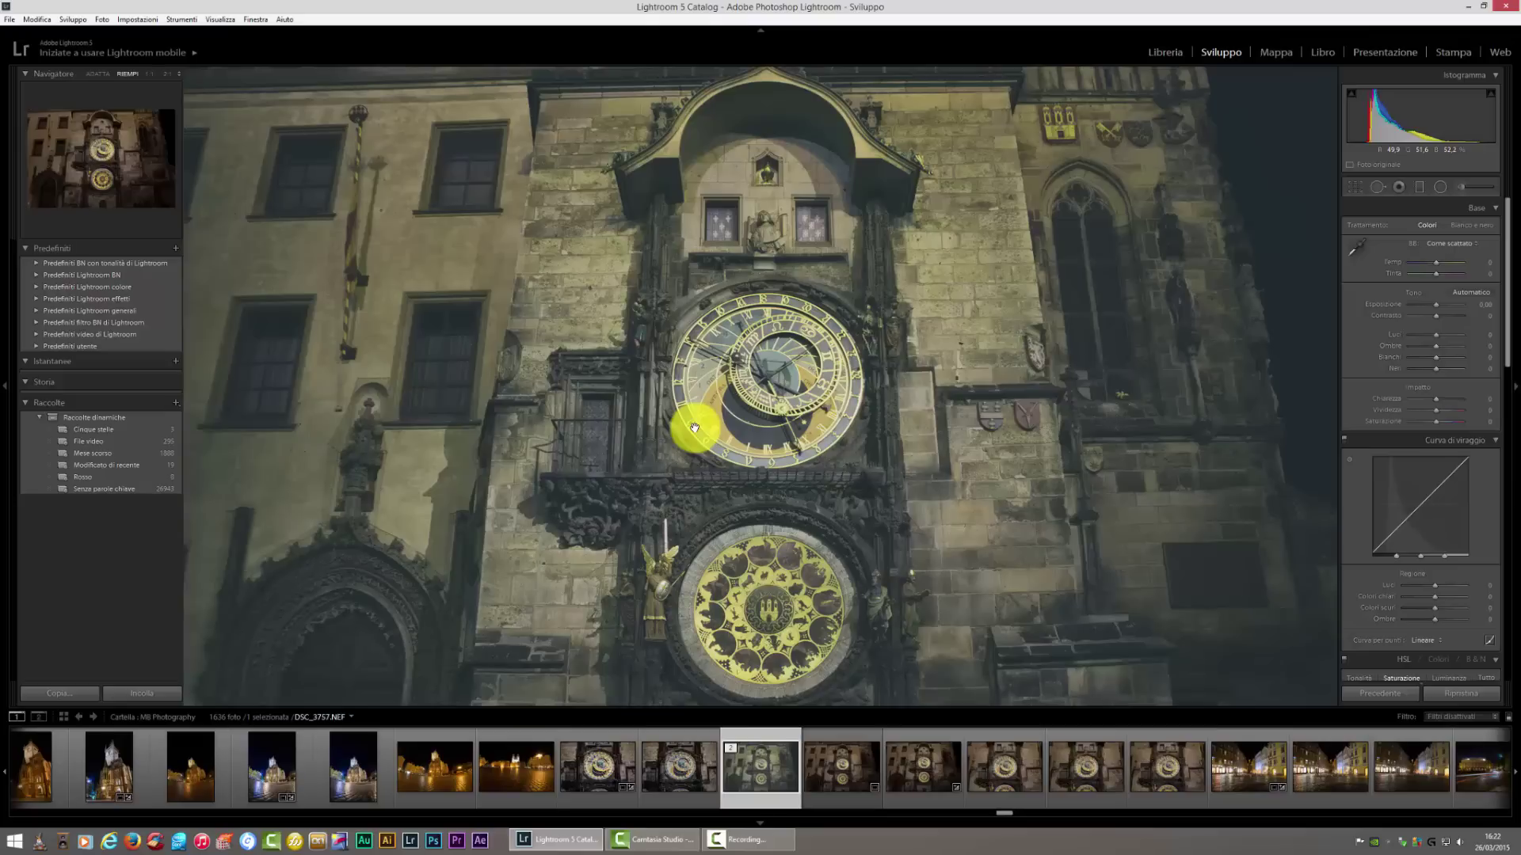
{"action": "left_click", "coordinate": [11, 21]}
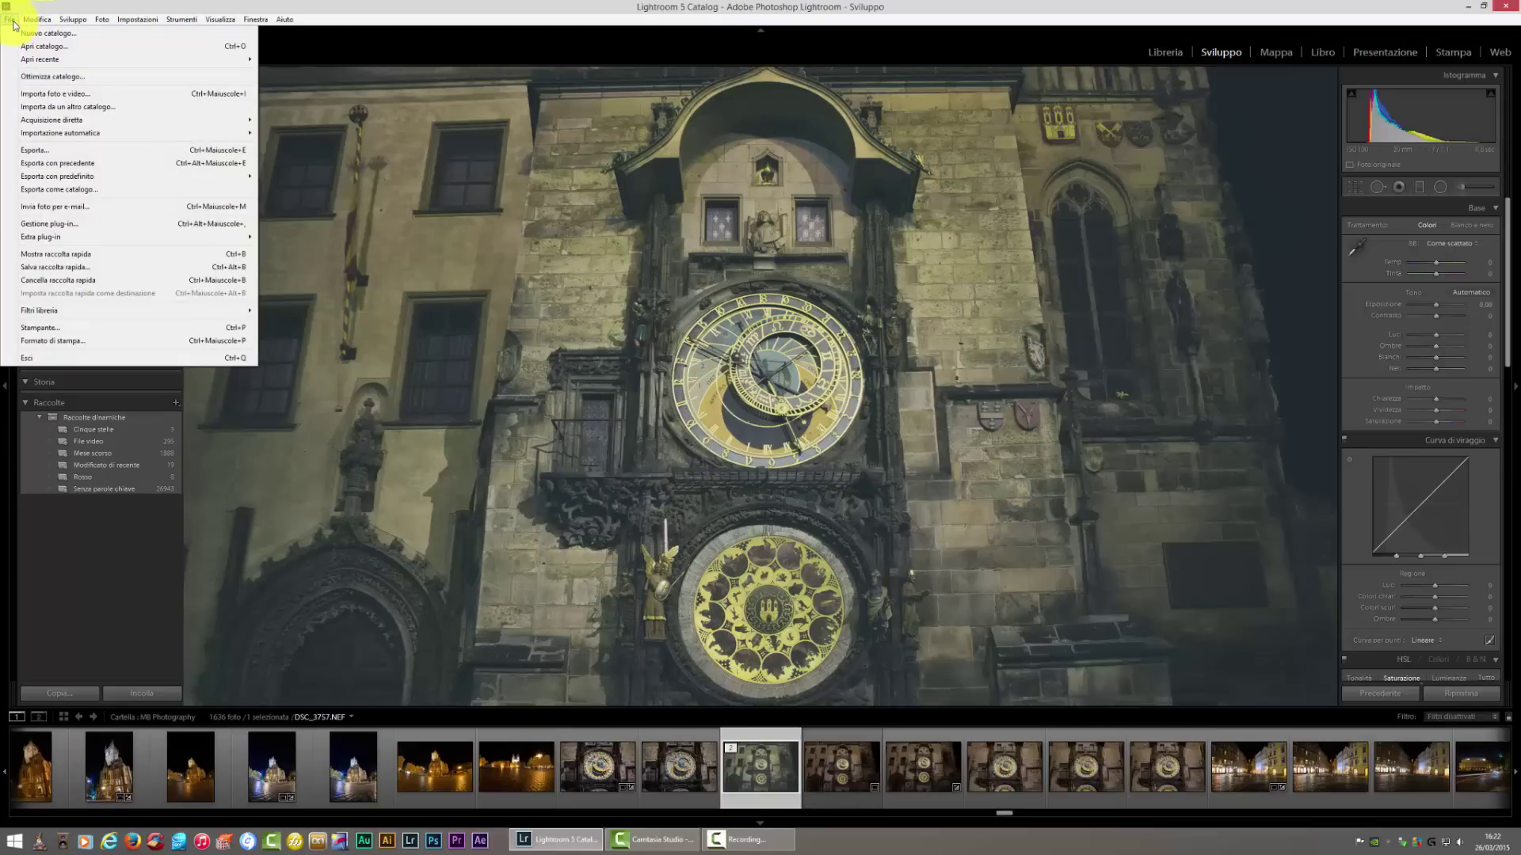
{"action": "left_click", "coordinate": [68, 151]}
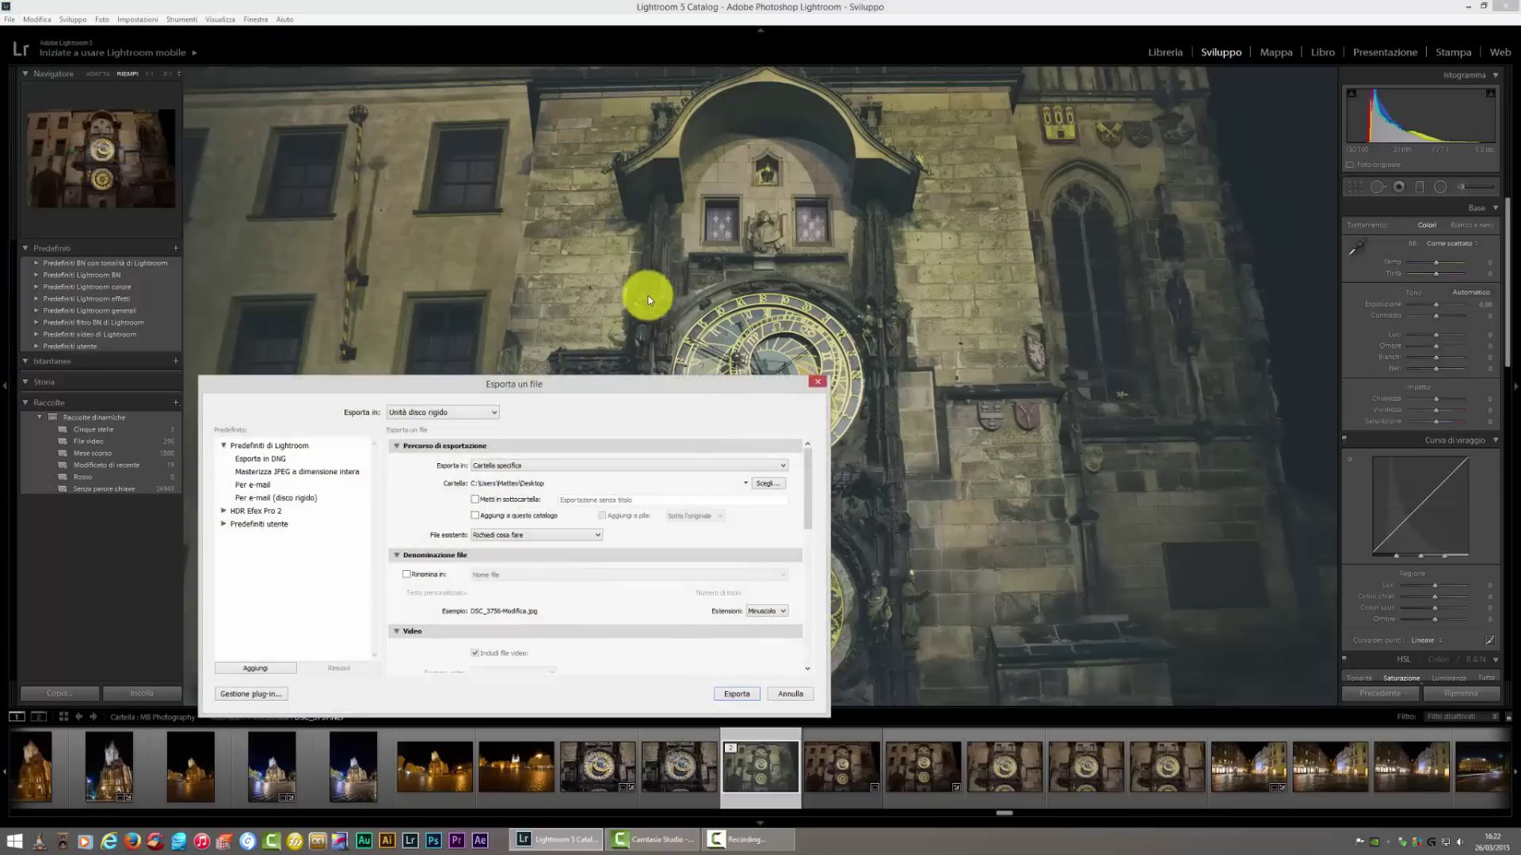
{"action": "left_click_drag", "start_coordinate": [807, 487], "coordinate": [805, 602]}
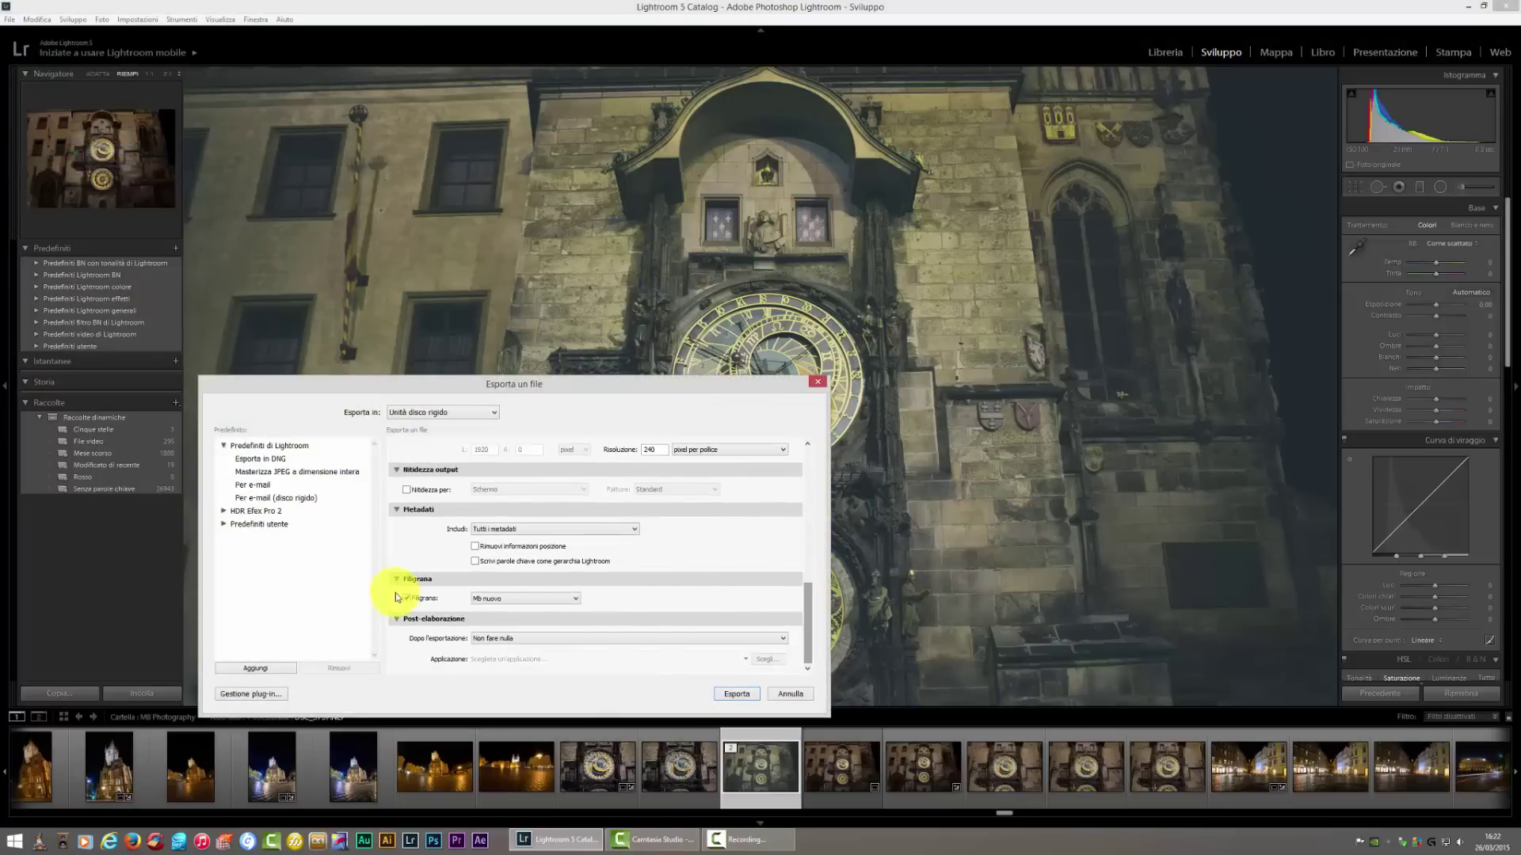
{"action": "left_click", "coordinate": [532, 599]}
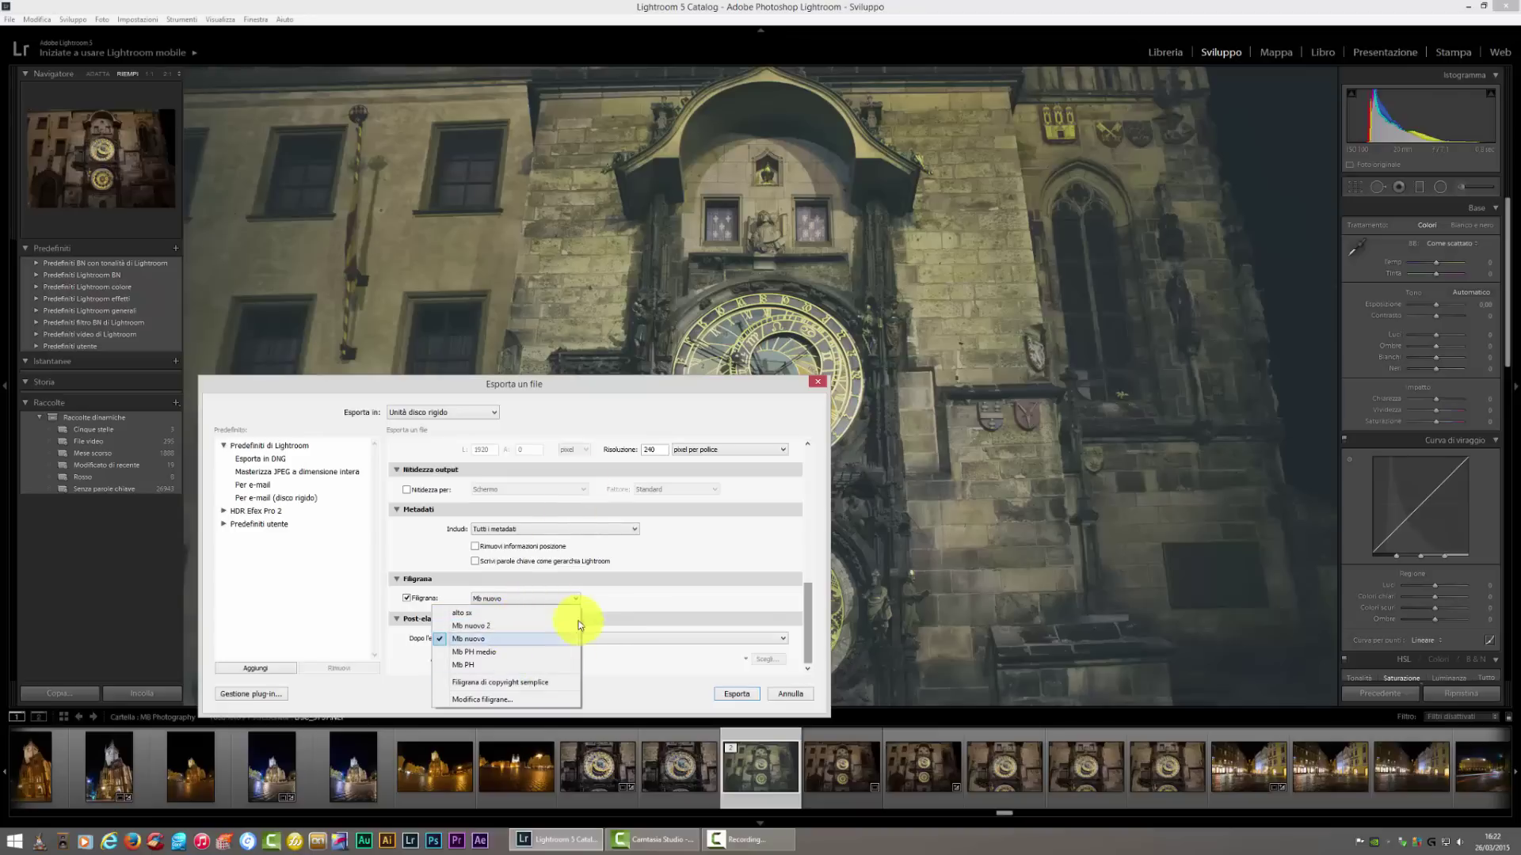
{"action": "left_click", "coordinate": [514, 598]}
{"action": "left_click", "coordinate": [509, 637]}
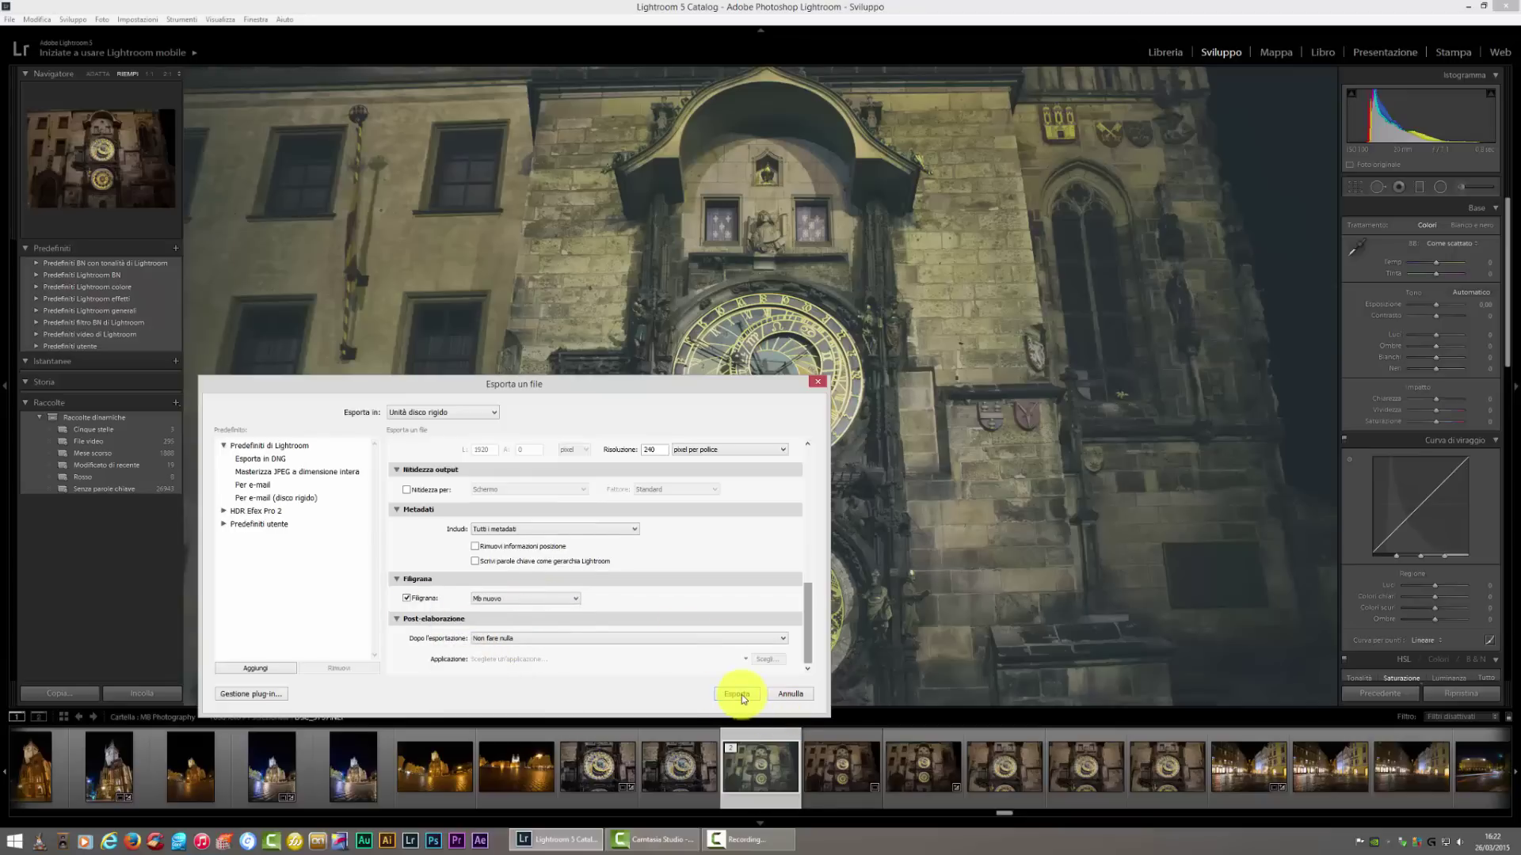
{"action": "left_click", "coordinate": [817, 381]}
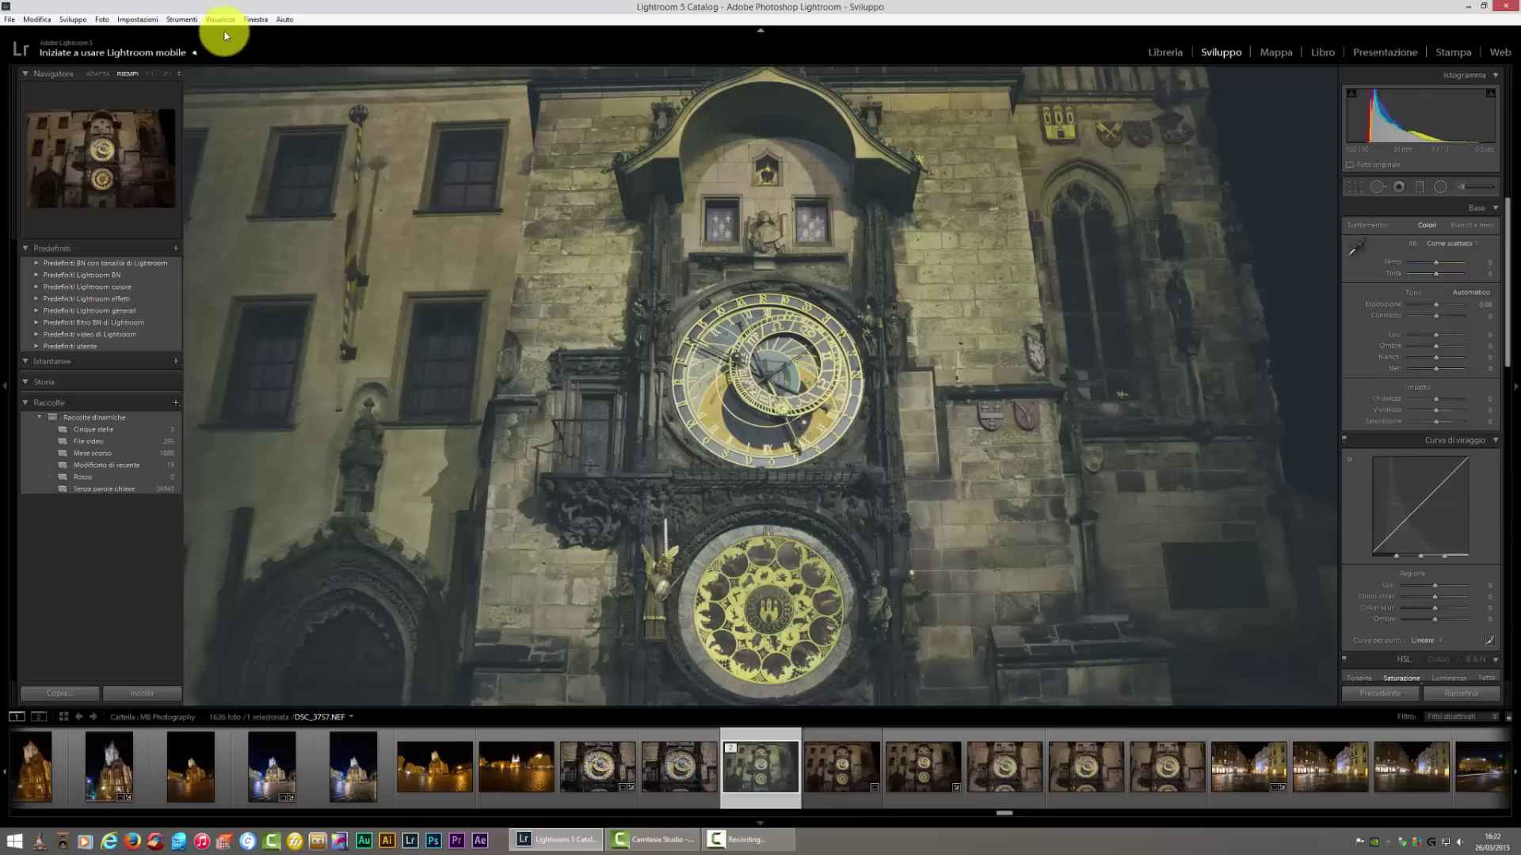
{"action": "left_click", "coordinate": [80, 20]}
{"action": "mouse_move", "coordinate": [136, 20]}
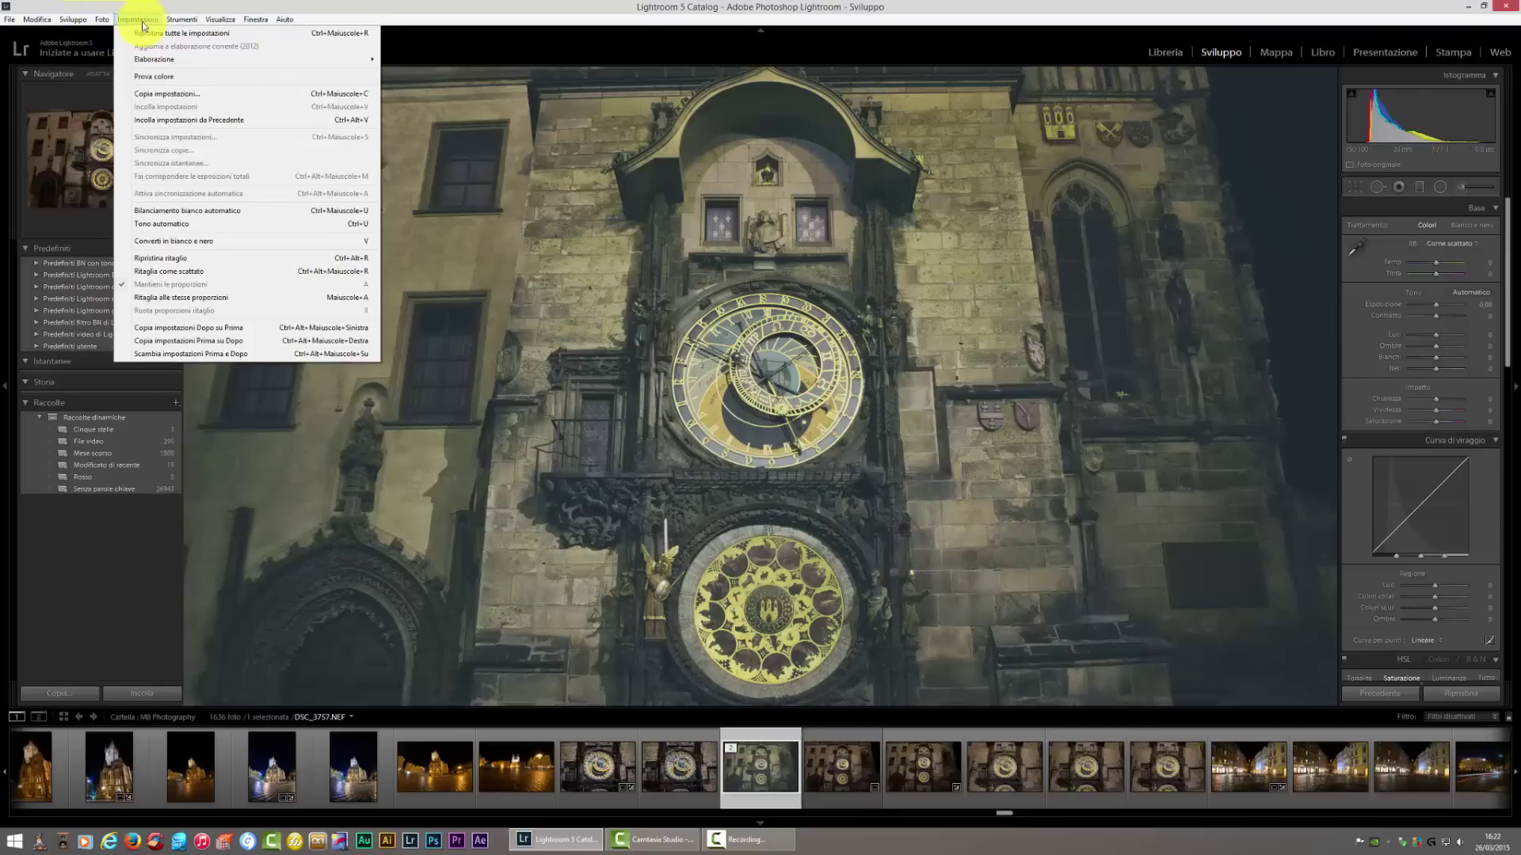
- Open Modifica filigrane to preview the copyright text watermark in the Editor filigrana
{"action": "left_click", "coordinate": [150, 33]}
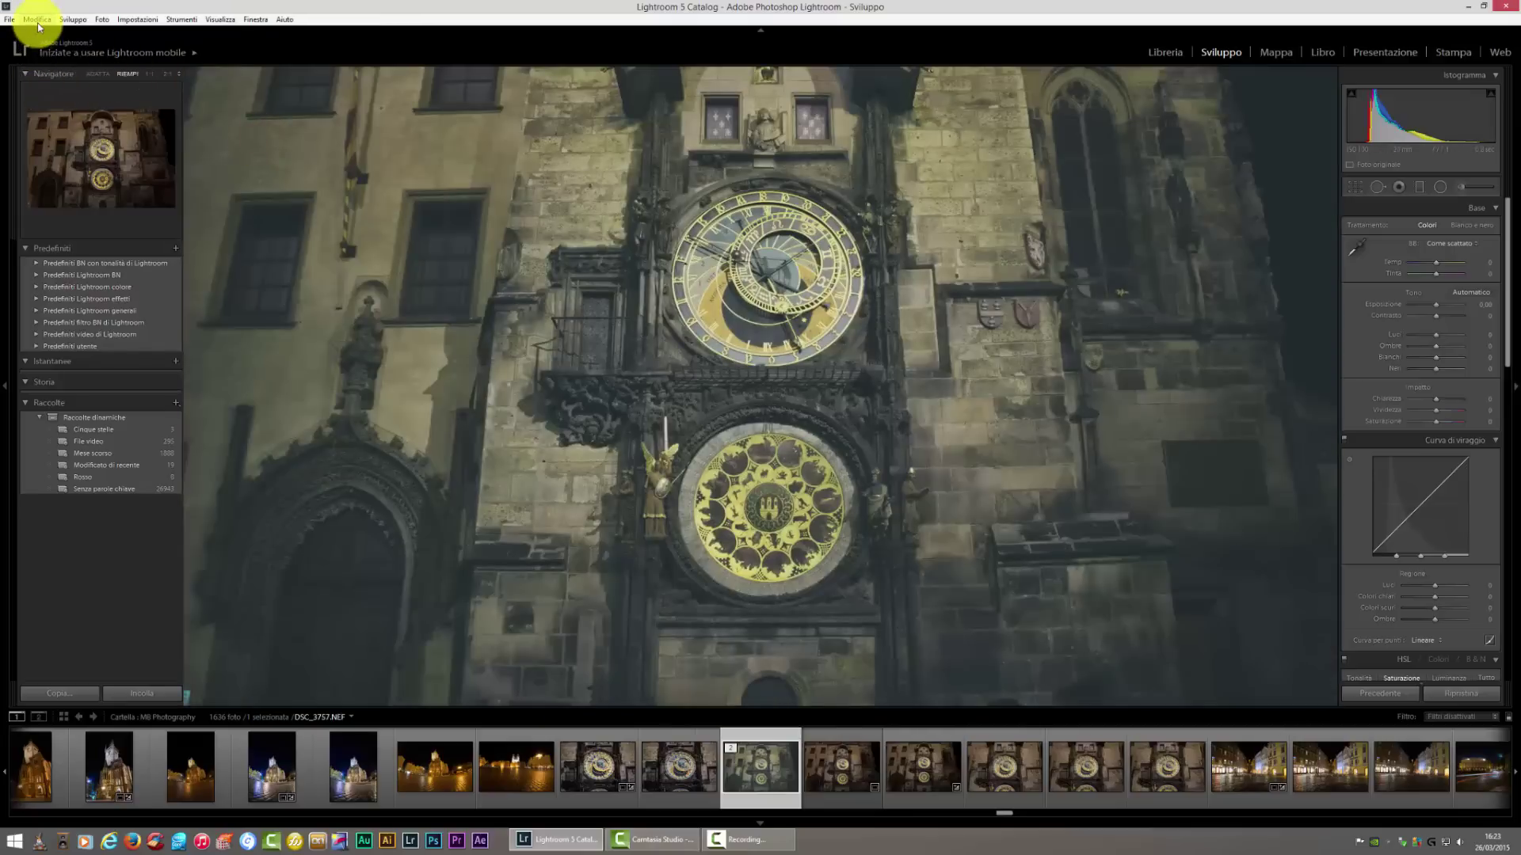
{"action": "left_click", "coordinate": [38, 23]}
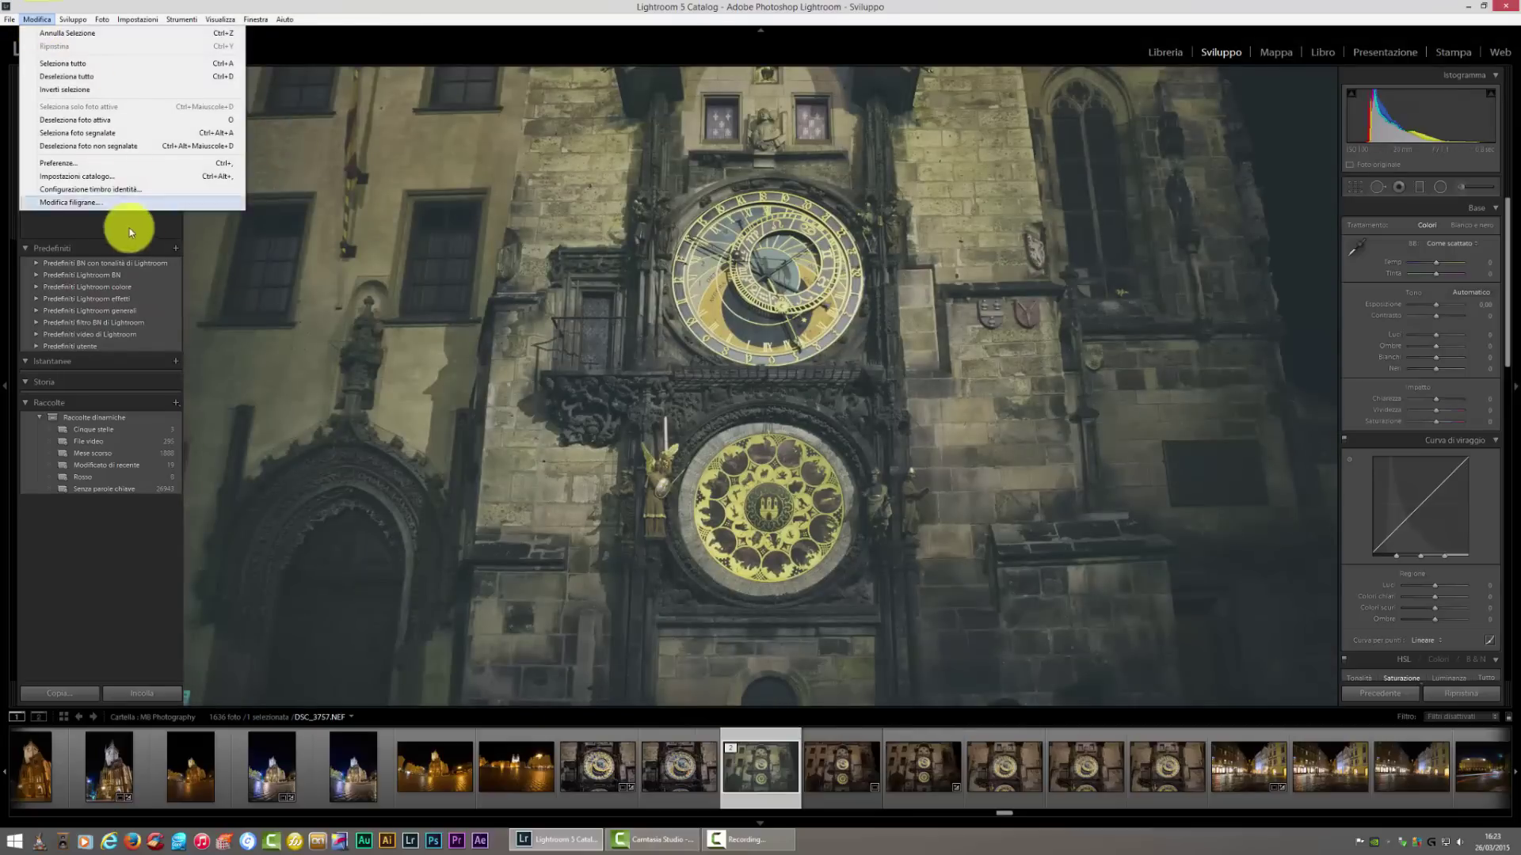
{"action": "left_click", "coordinate": [109, 203]}
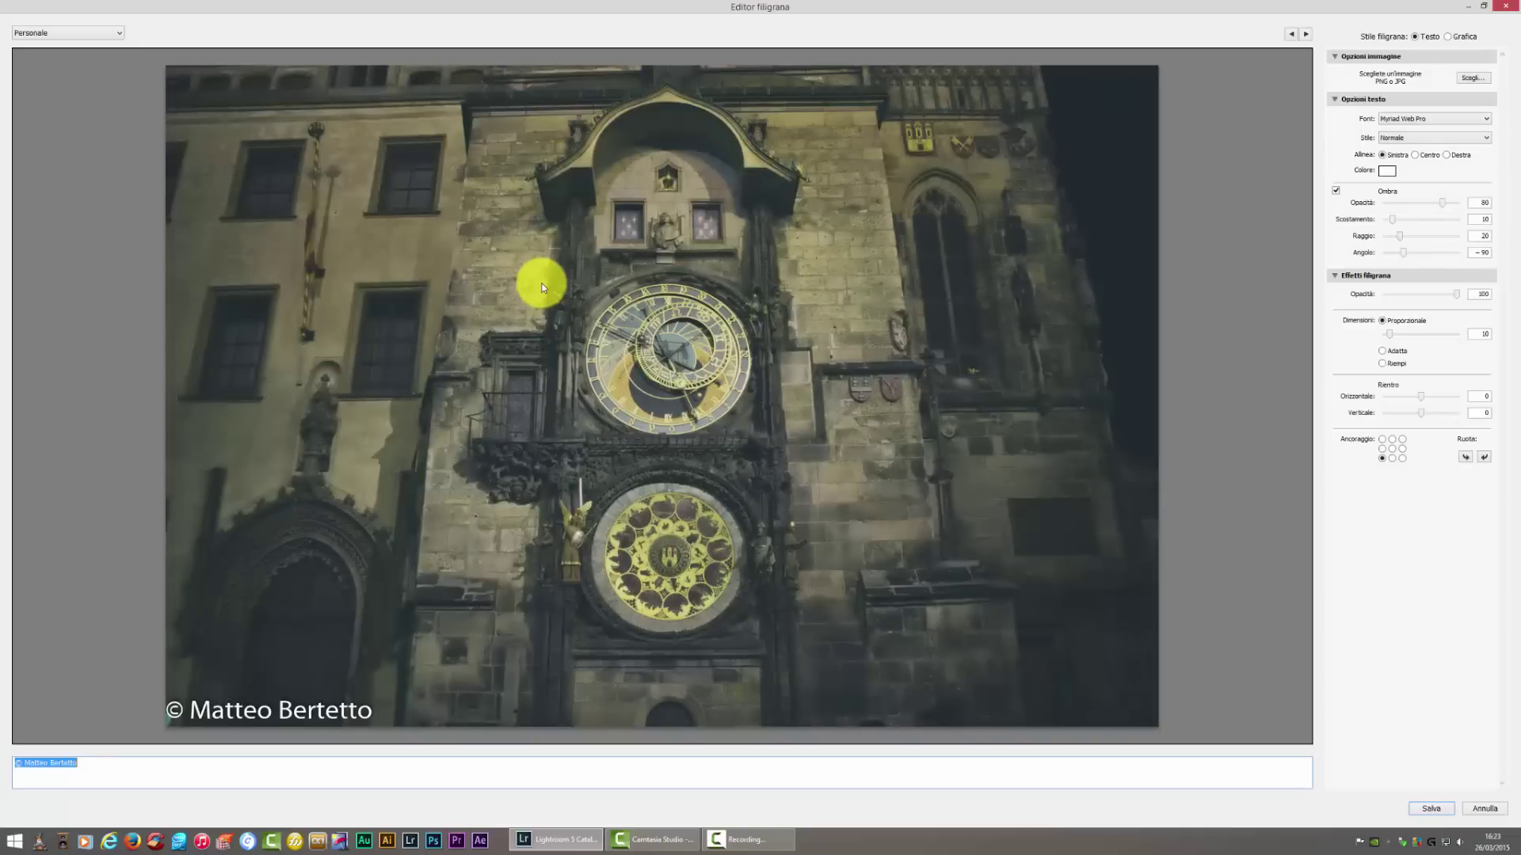
{"action": "left_click", "coordinate": [290, 712]}
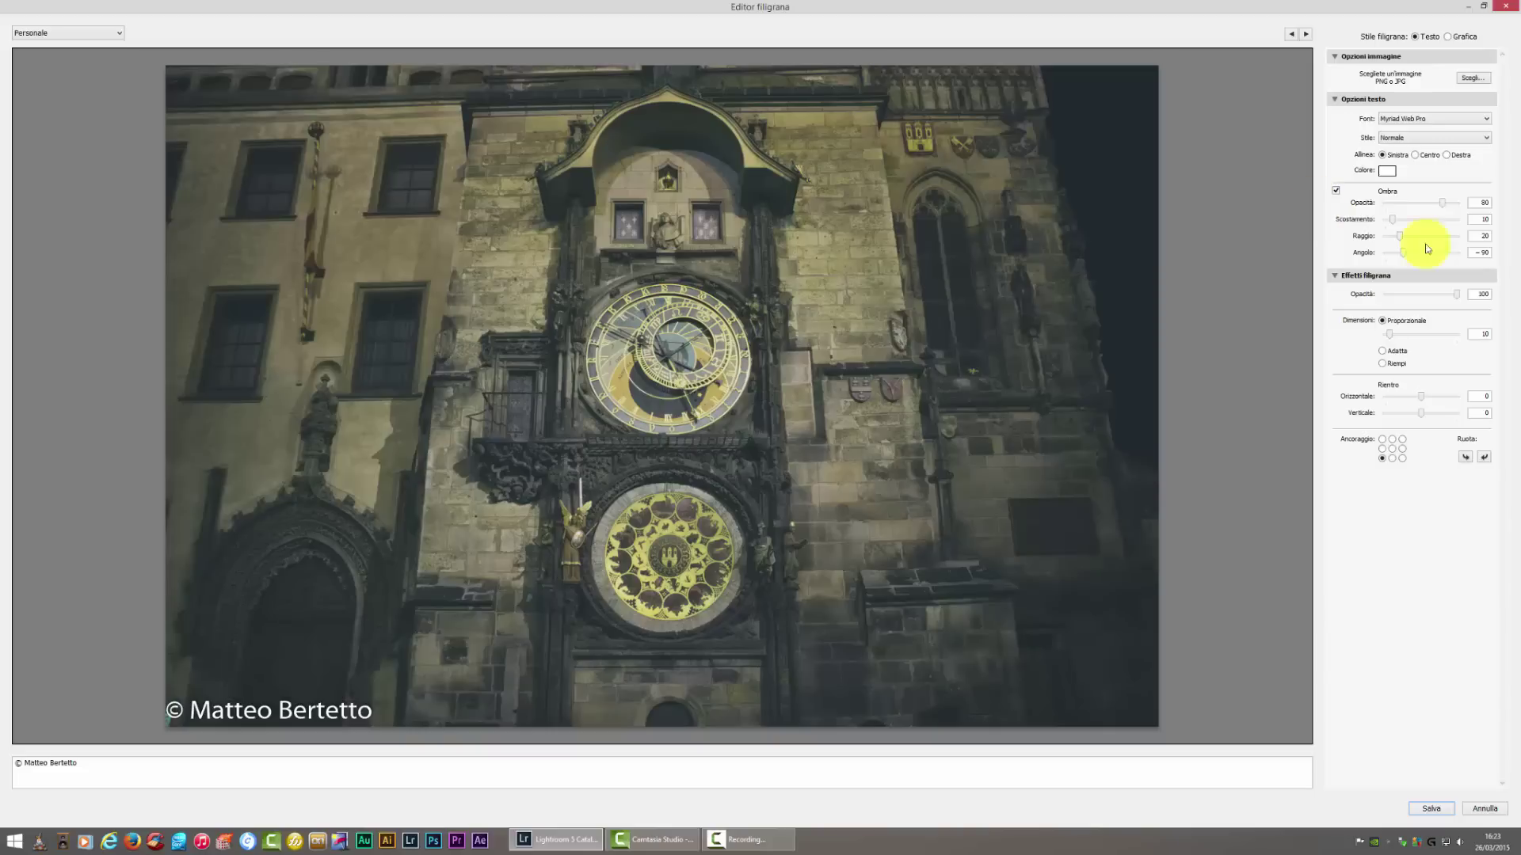
- Choose the Firma Piccolissima 2 logo from MB Photography > 01 Pagina Facebook as graphic watermark
{"action": "left_click", "coordinate": [1475, 80]}
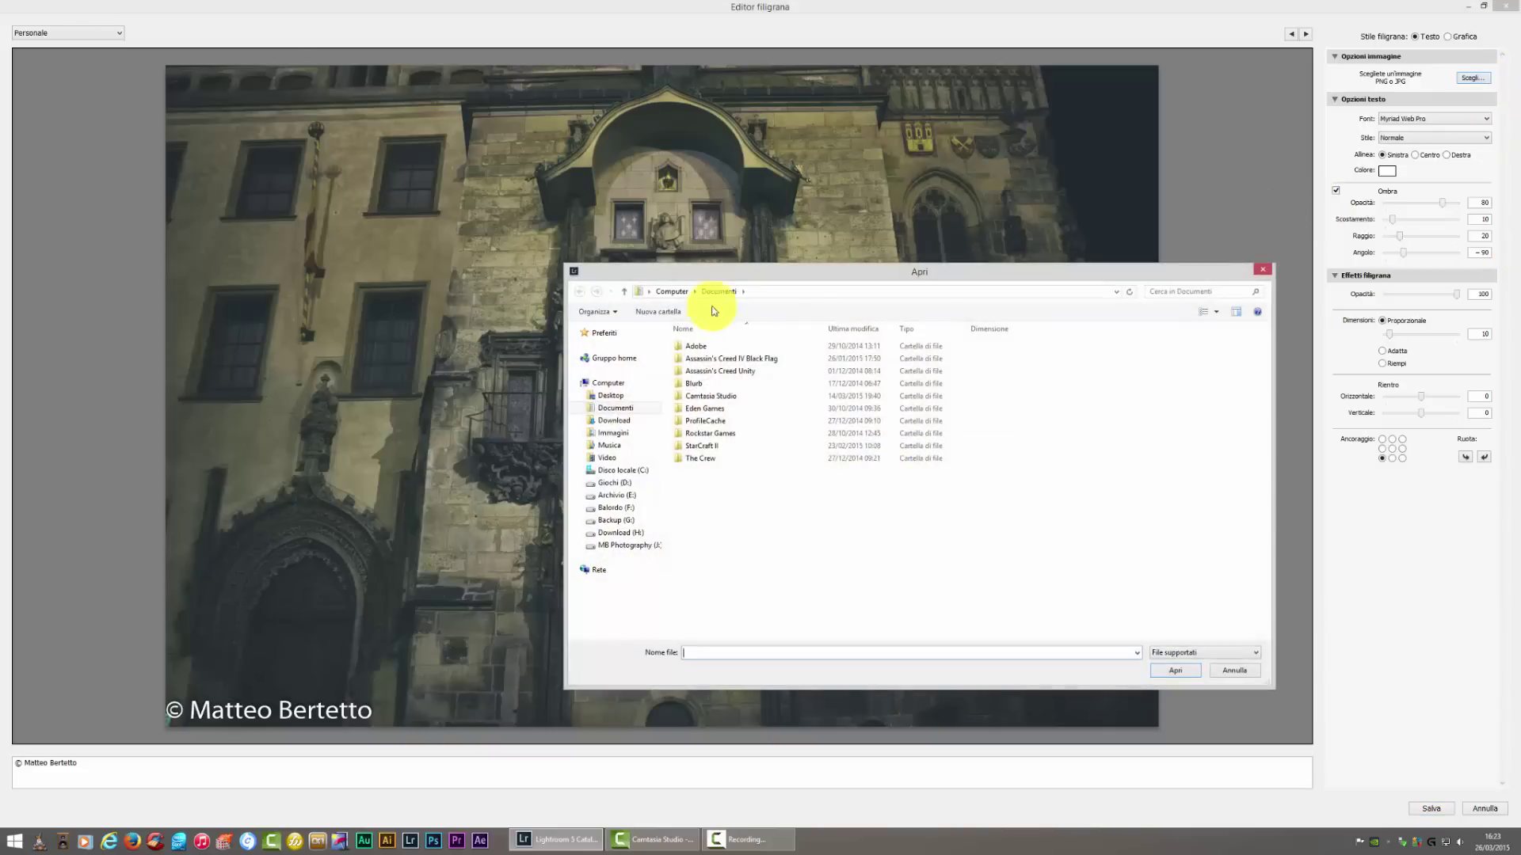
{"action": "left_click", "coordinate": [648, 291]}
{"action": "left_click", "coordinate": [690, 324]}
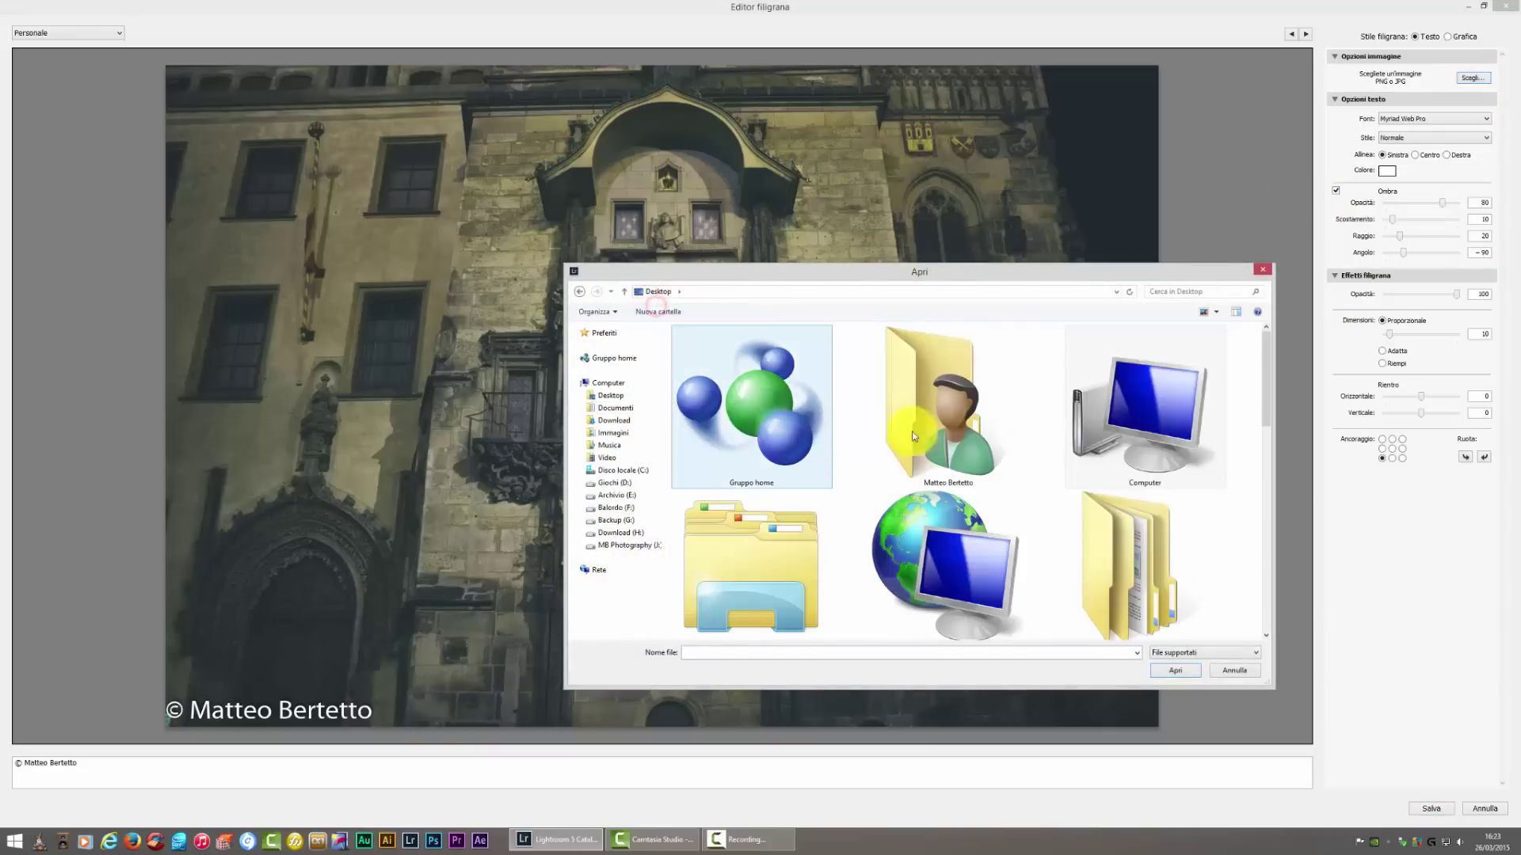
{"action": "double_click", "coordinate": [1082, 434]}
{"action": "double_click", "coordinate": [727, 504]}
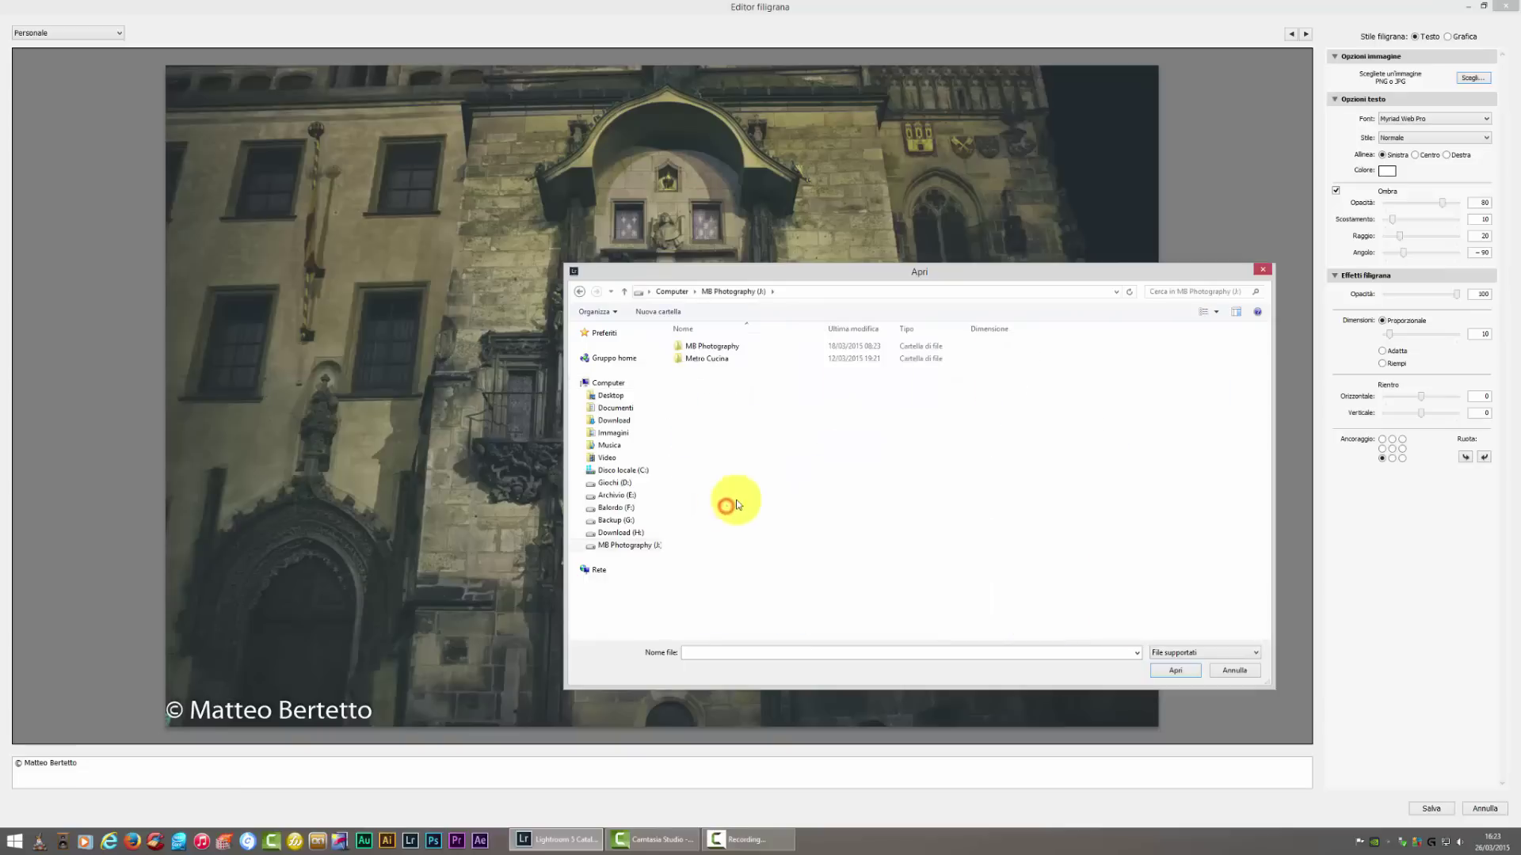
{"action": "double_click", "coordinate": [724, 348]}
{"action": "double_click", "coordinate": [715, 350]}
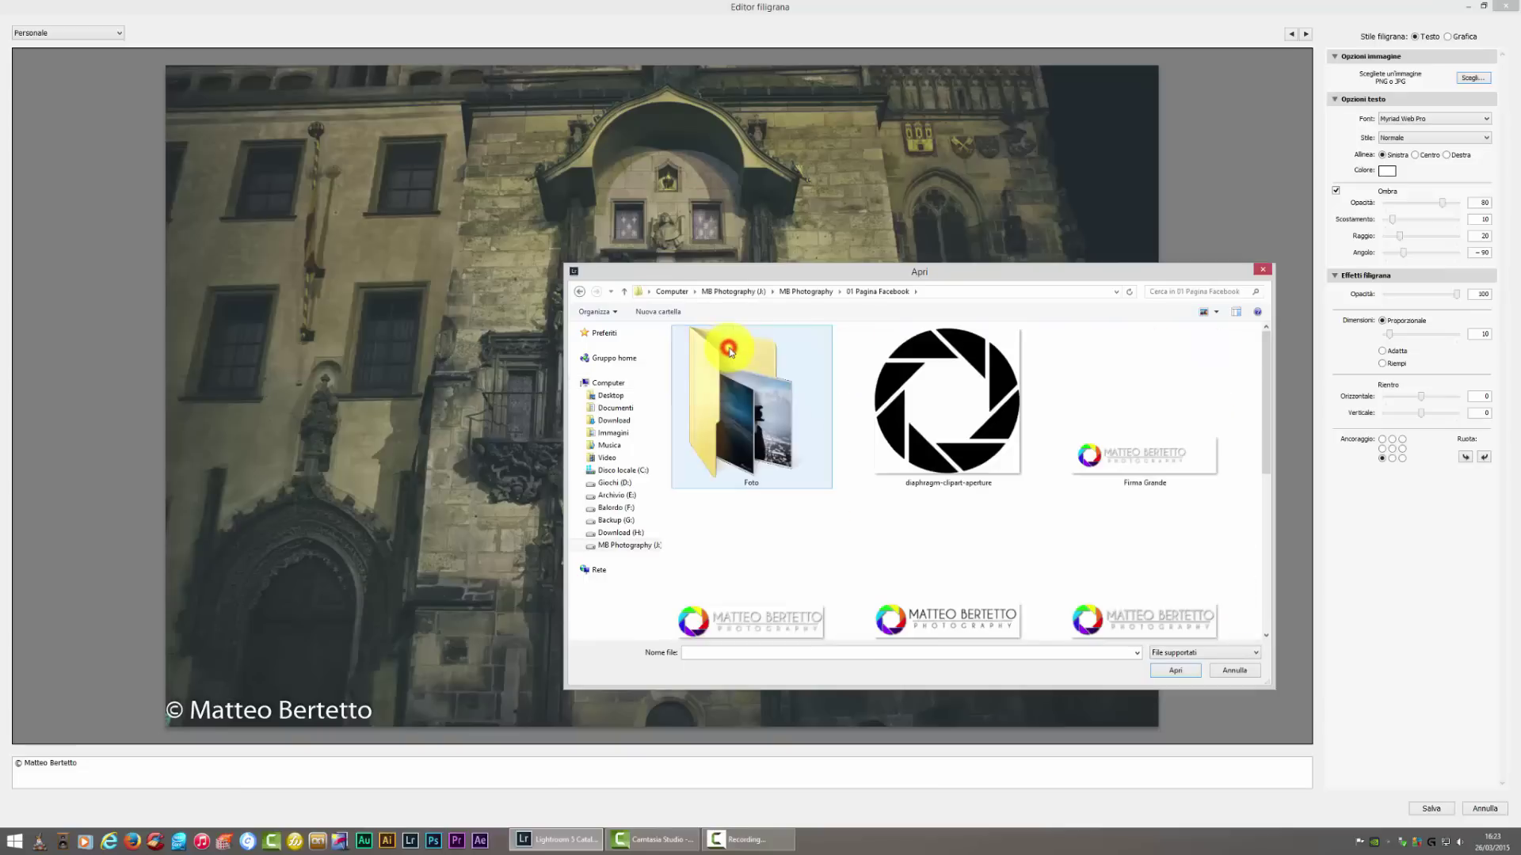
{"action": "left_click_drag", "start_coordinate": [1264, 441], "coordinate": [1264, 516]}
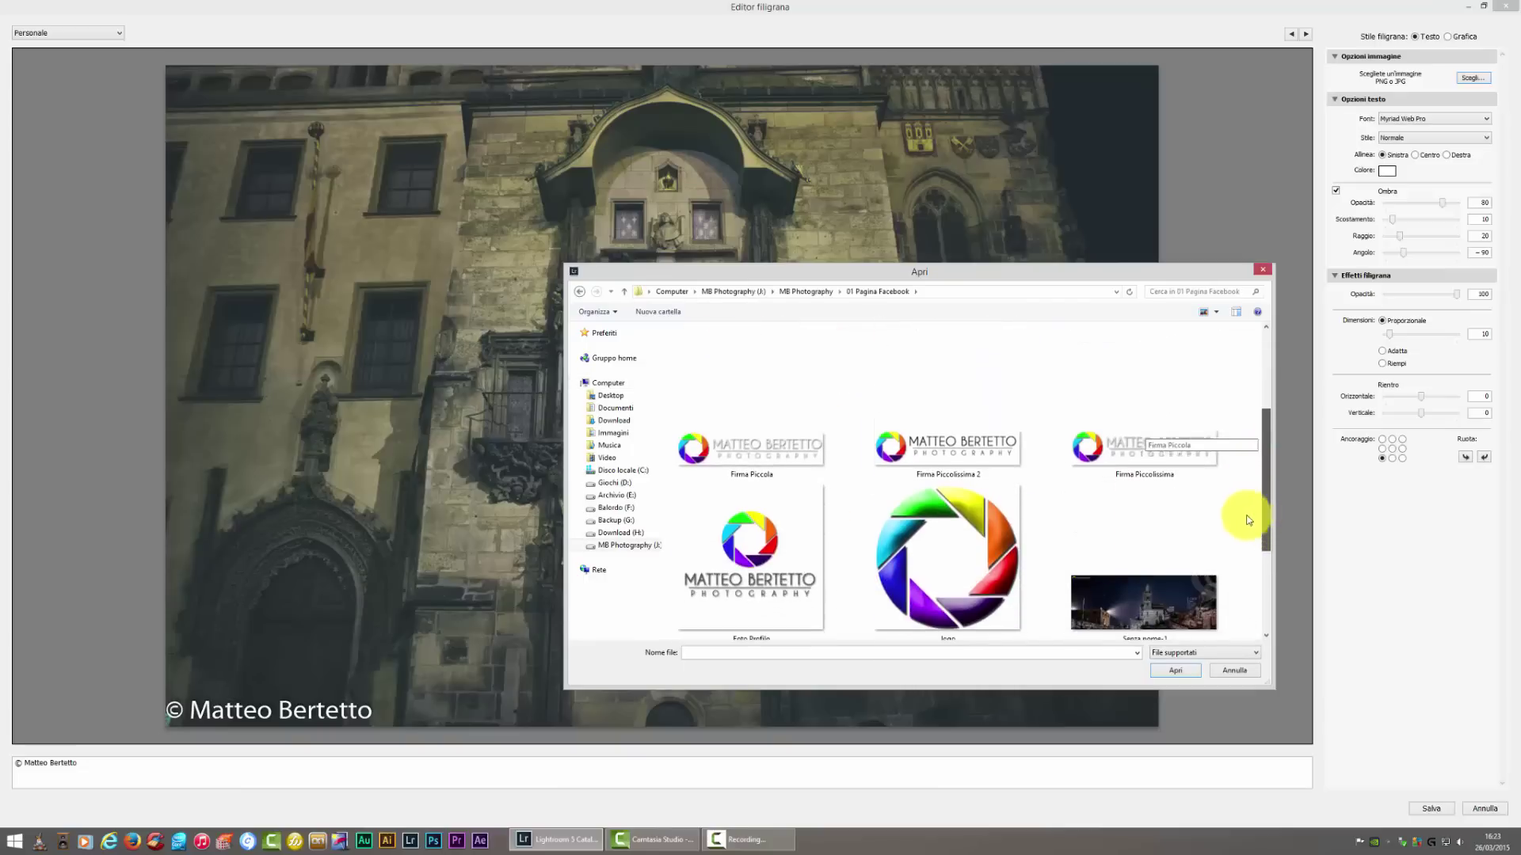
{"action": "double_click", "coordinate": [941, 430]}
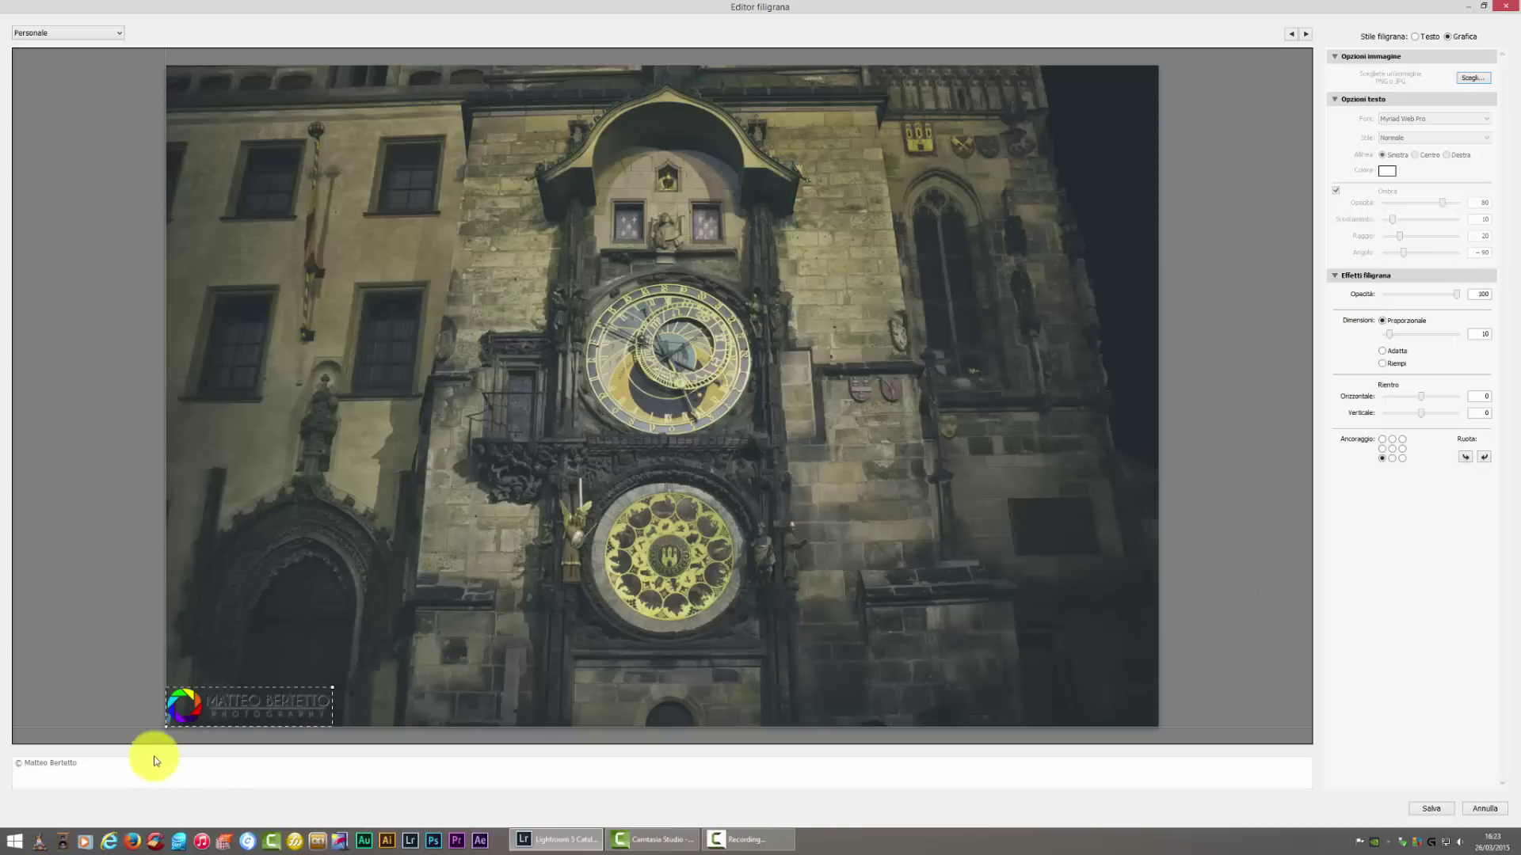
- Anchor the logo watermark at the photo's bottom-right corner
{"action": "left_click", "coordinate": [250, 710]}
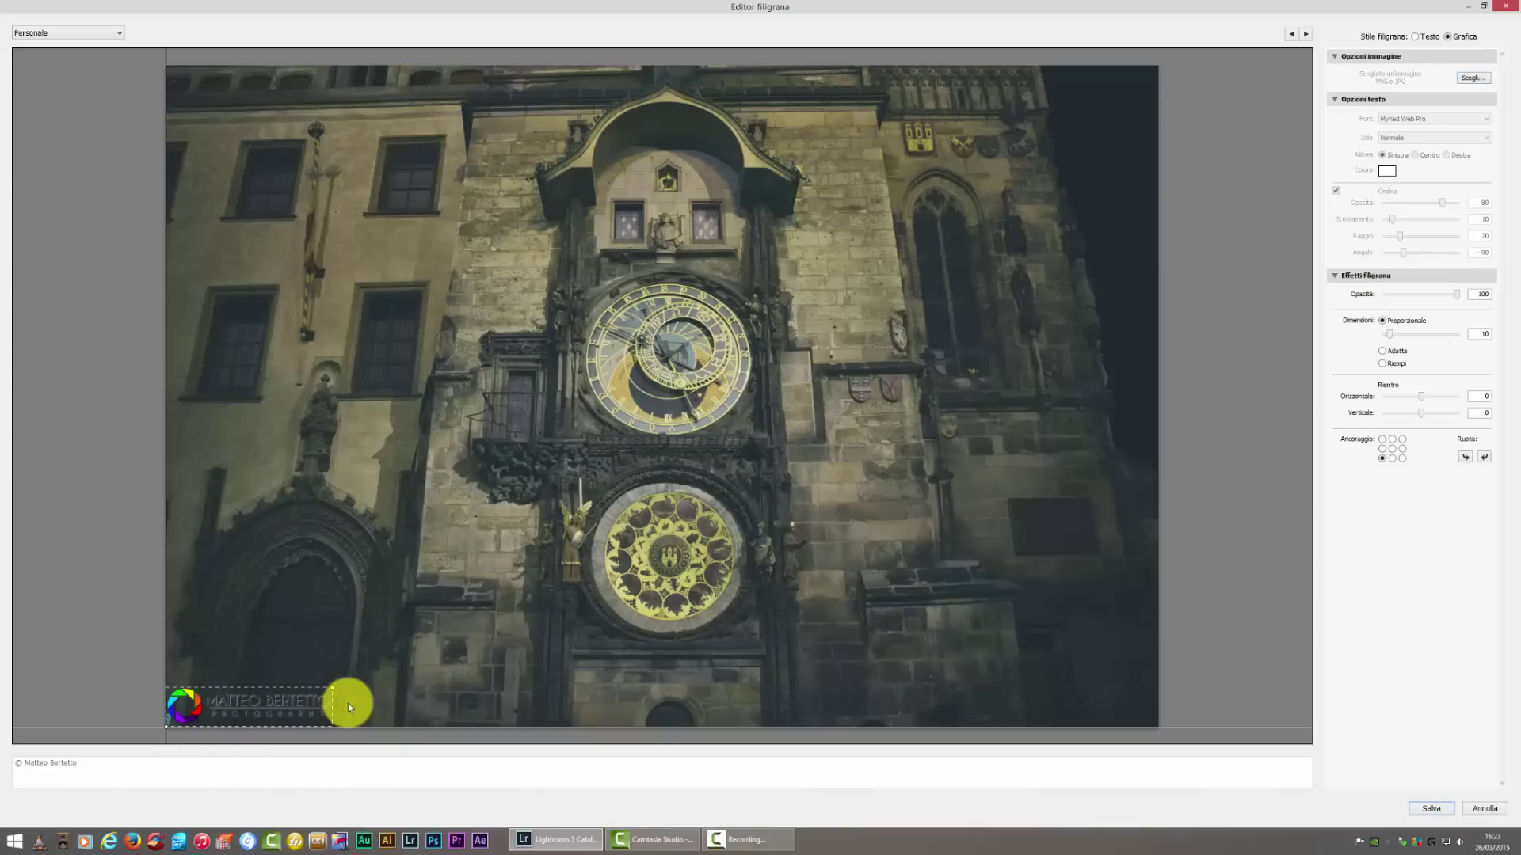
{"action": "left_click", "coordinate": [1401, 460]}
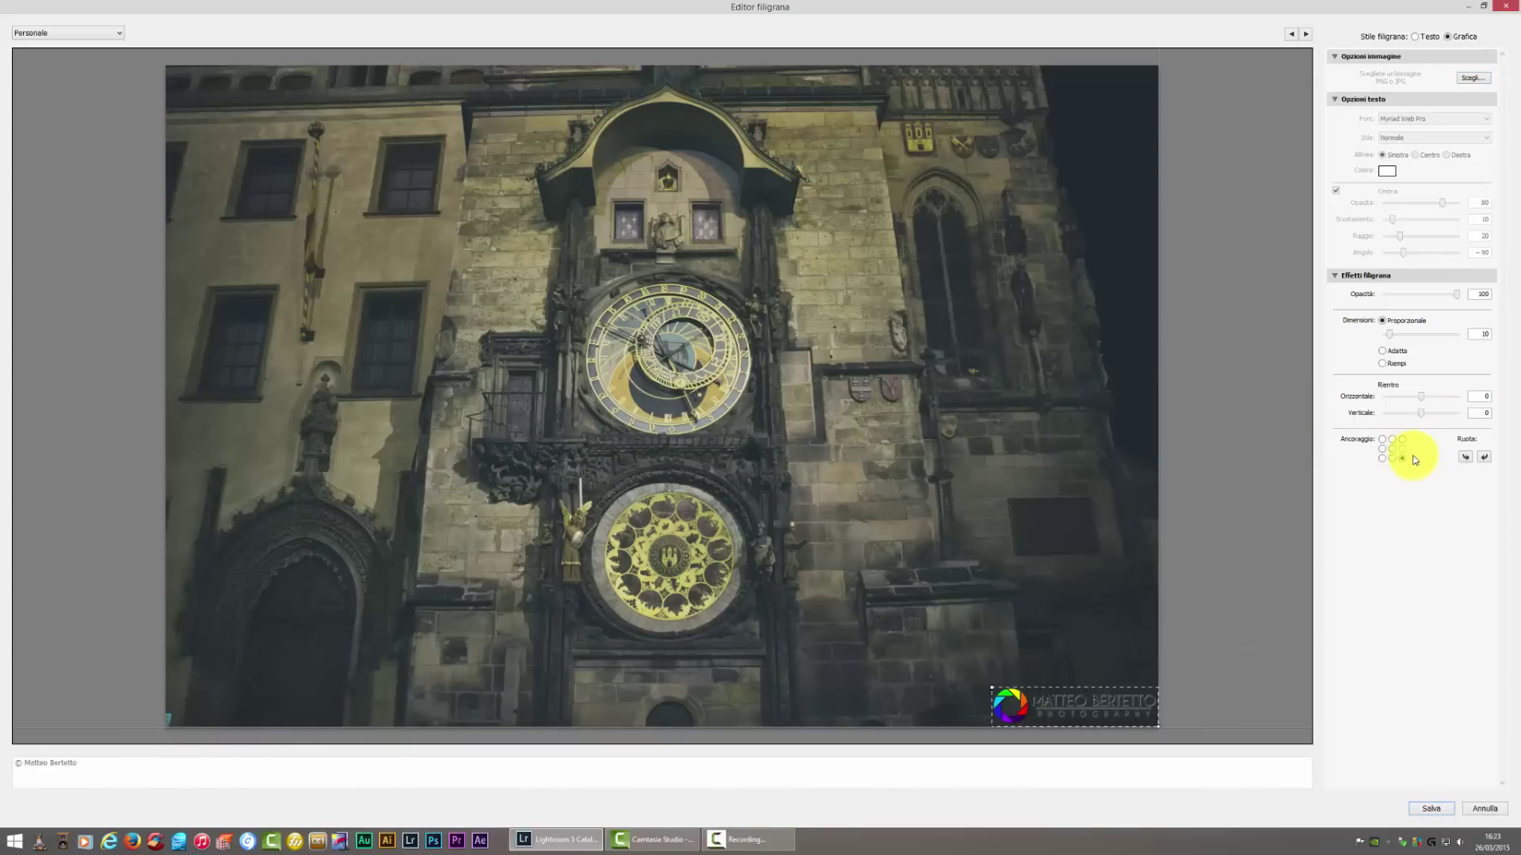
{"action": "left_click", "coordinate": [1394, 450]}
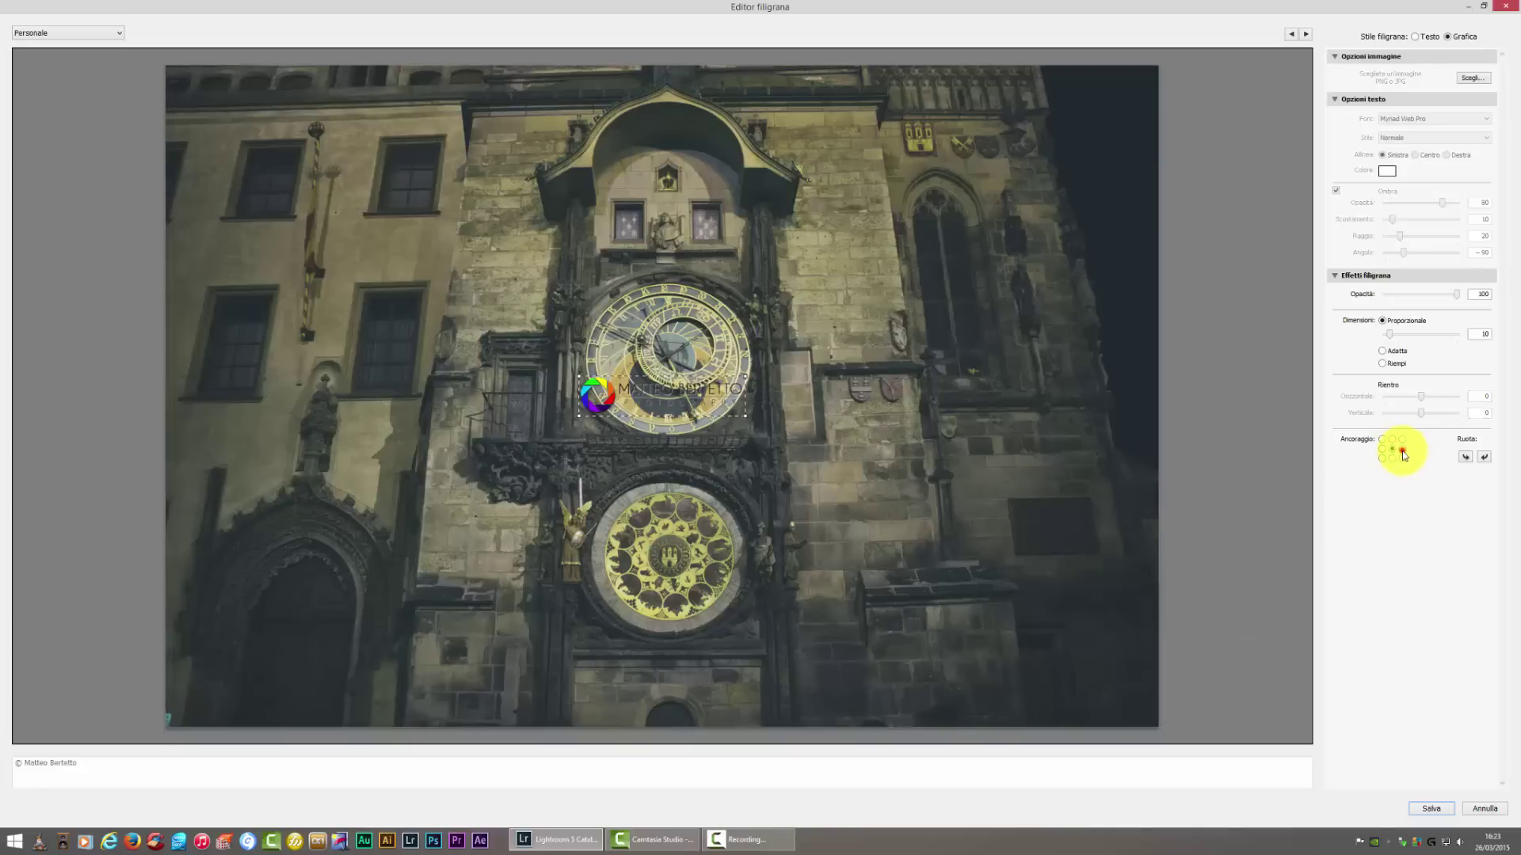
{"action": "left_click", "coordinate": [1402, 449]}
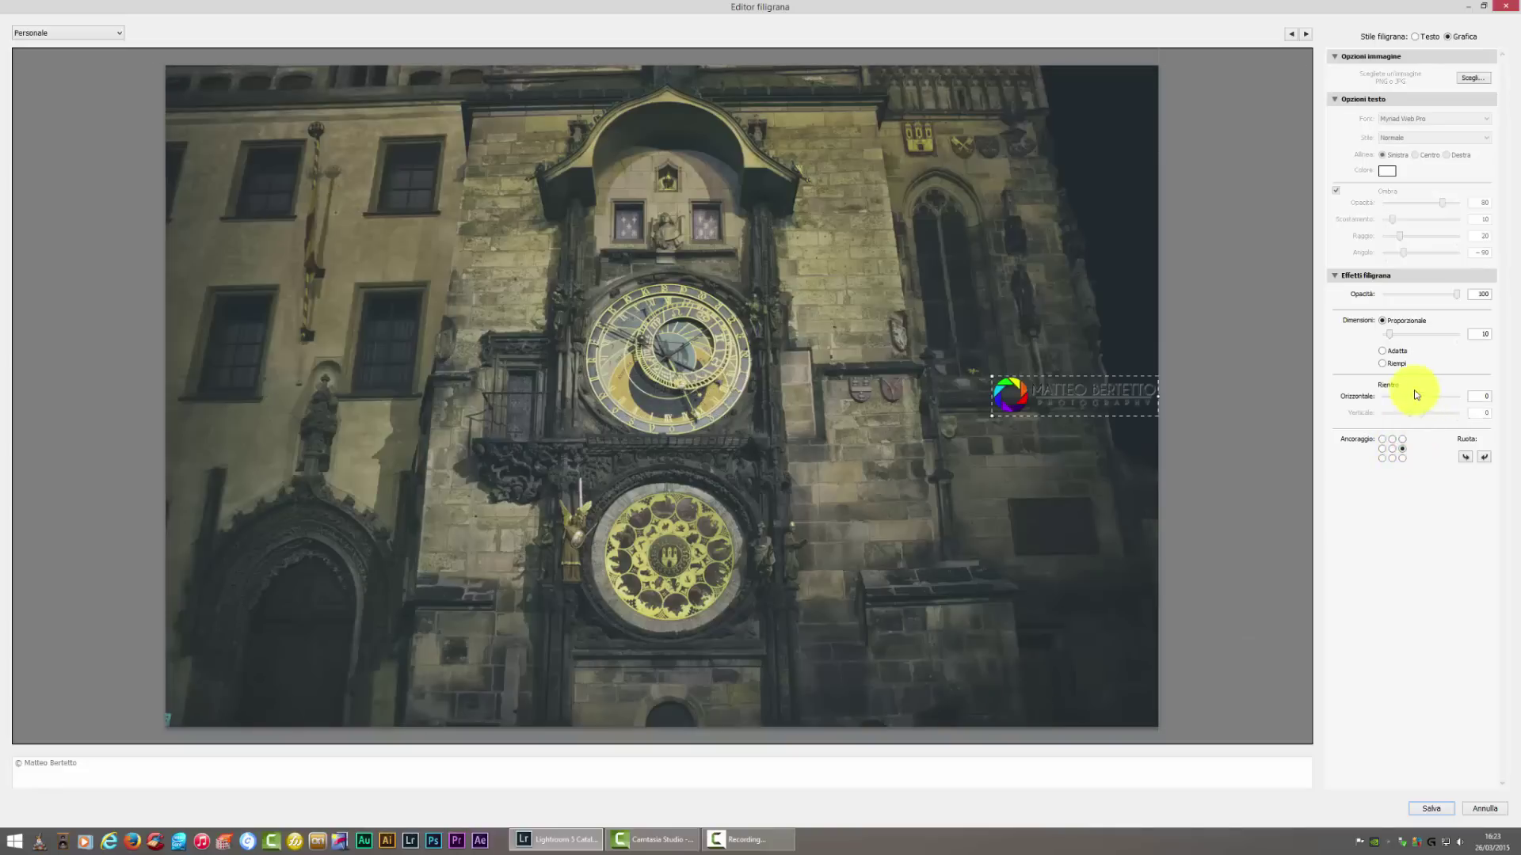
{"action": "left_click", "coordinate": [1402, 458]}
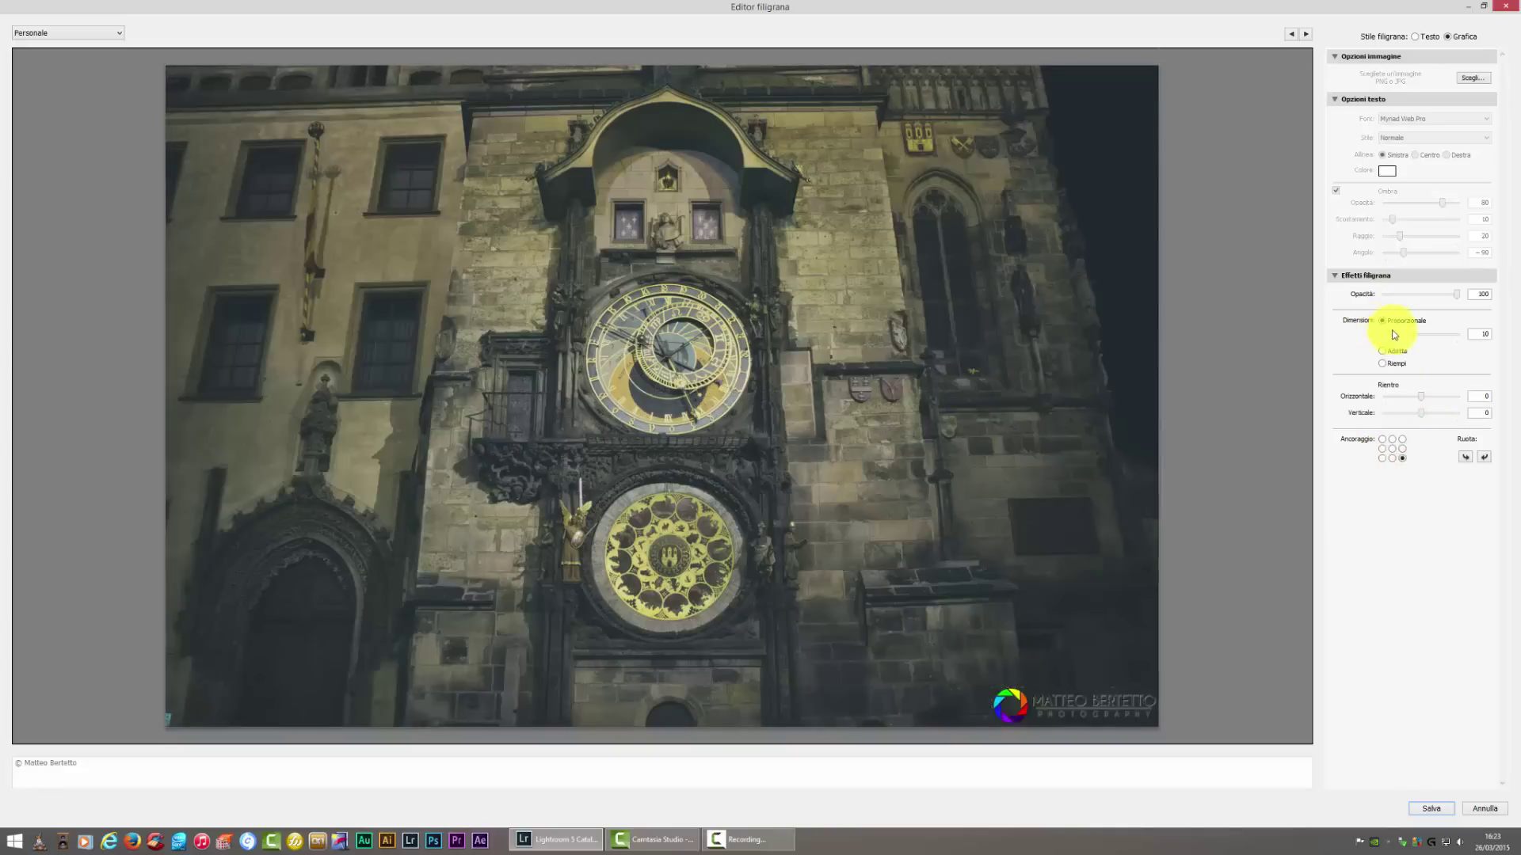
- Set the watermark's proportional size to 10 and save it as preset 'firma basso destra'
{"action": "left_click_drag", "start_coordinate": [1396, 341], "coordinate": [1389, 336]}
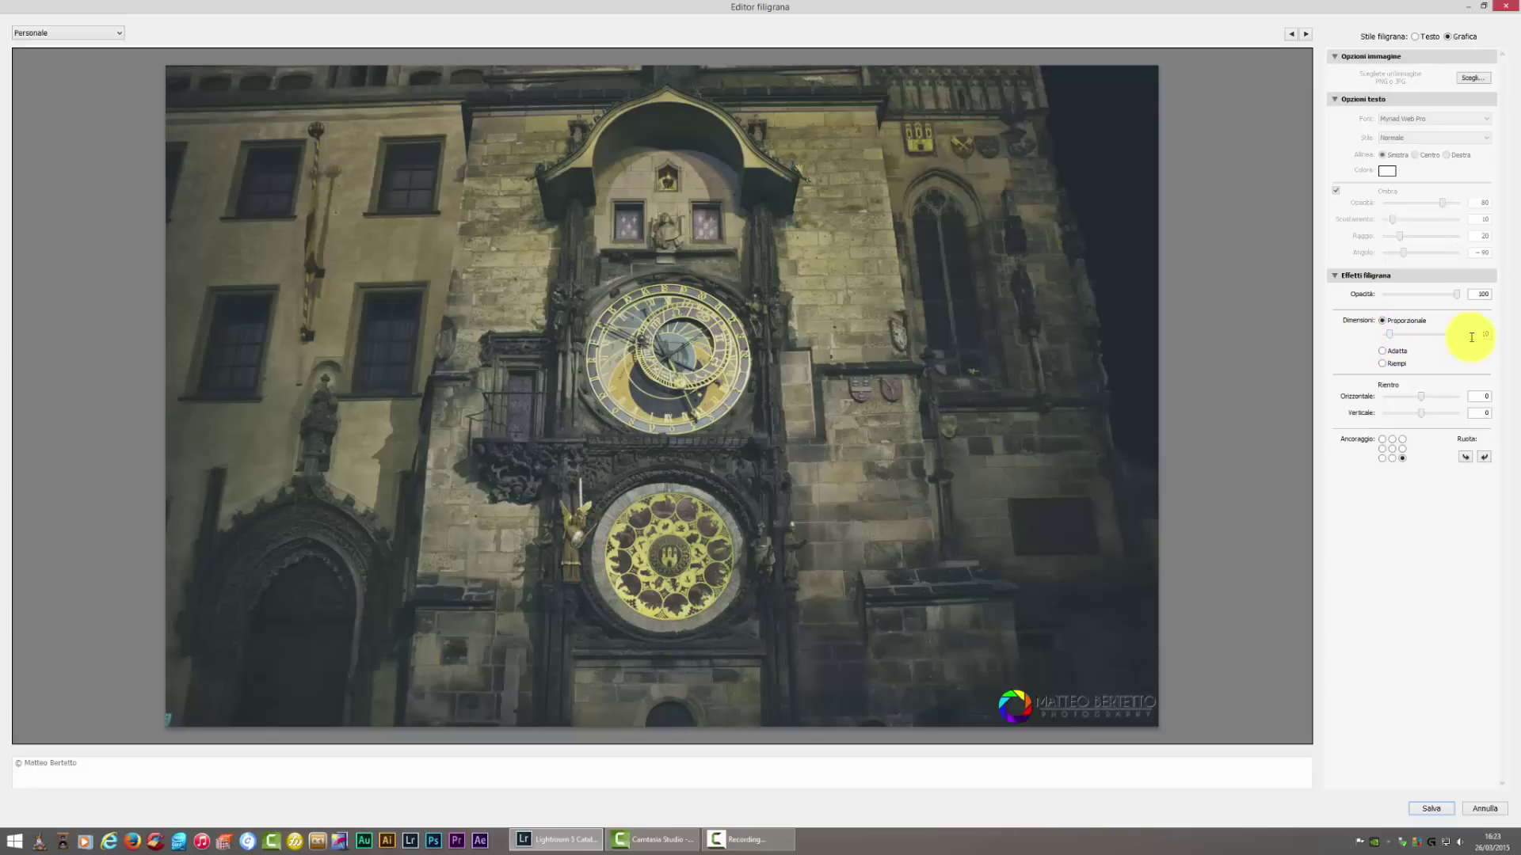
{"action": "left_click", "coordinate": [1474, 335]}
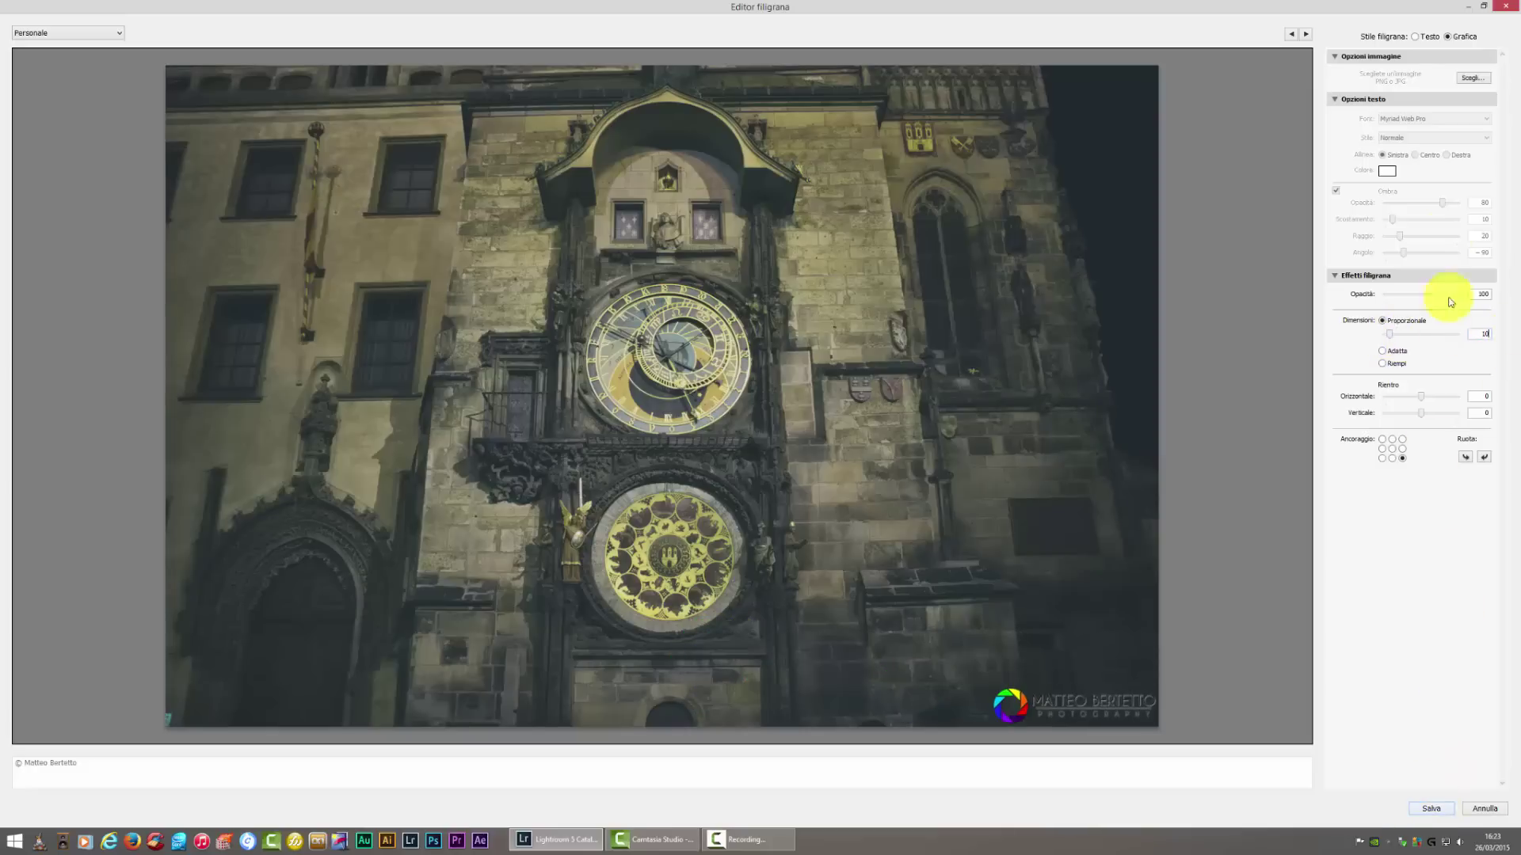
{"action": "left_click", "coordinate": [1425, 806]}
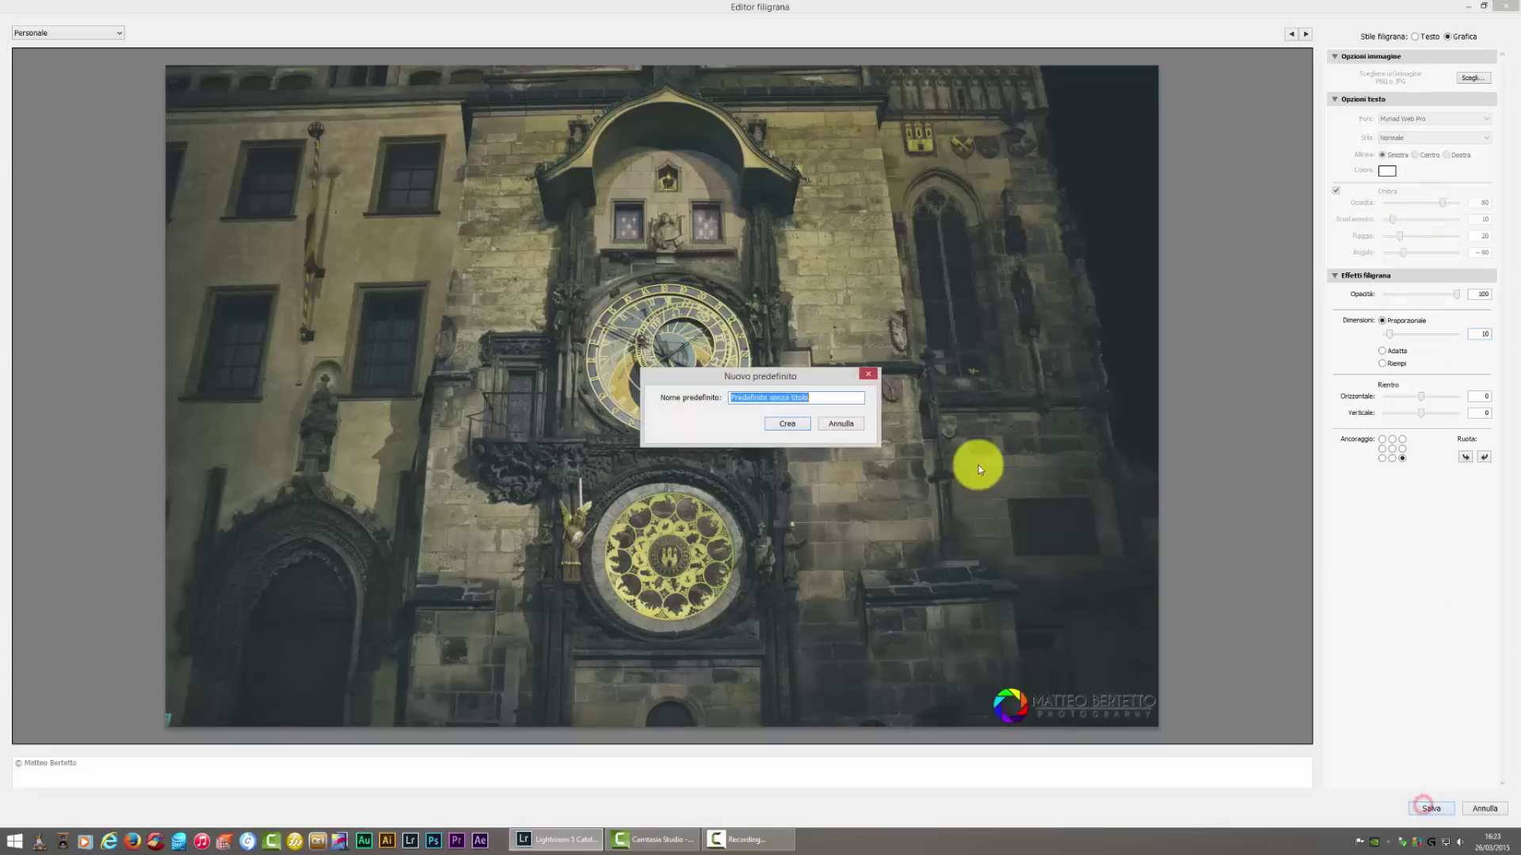
{"action": "type", "text": "firma basso destra"}
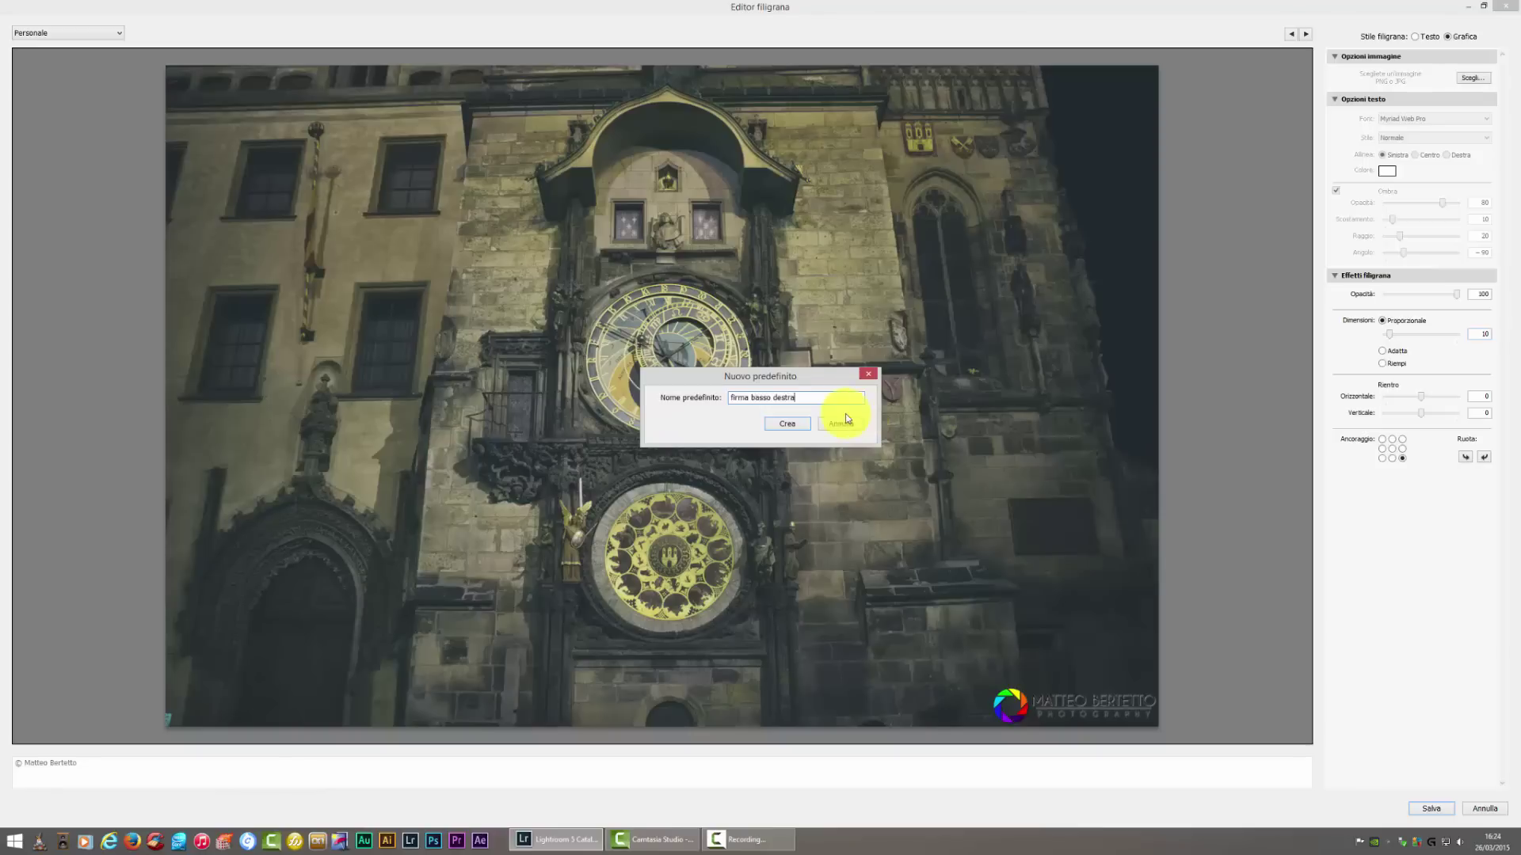
{"action": "left_click", "coordinate": [776, 424]}
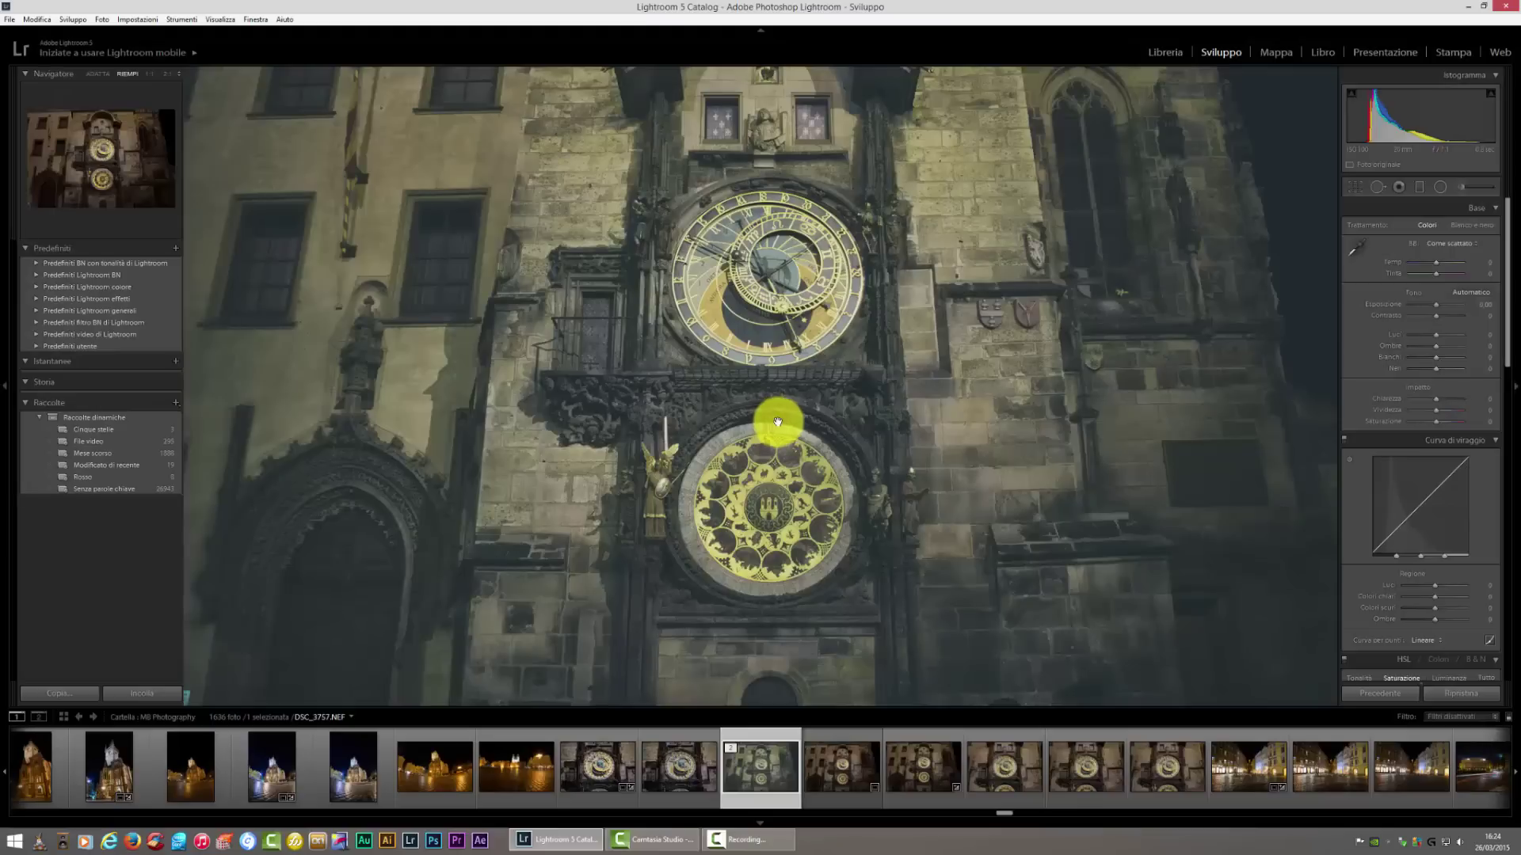
- Export the clock photo with previous settings, then bring up the Export dialog
{"action": "left_click", "coordinate": [9, 19]}
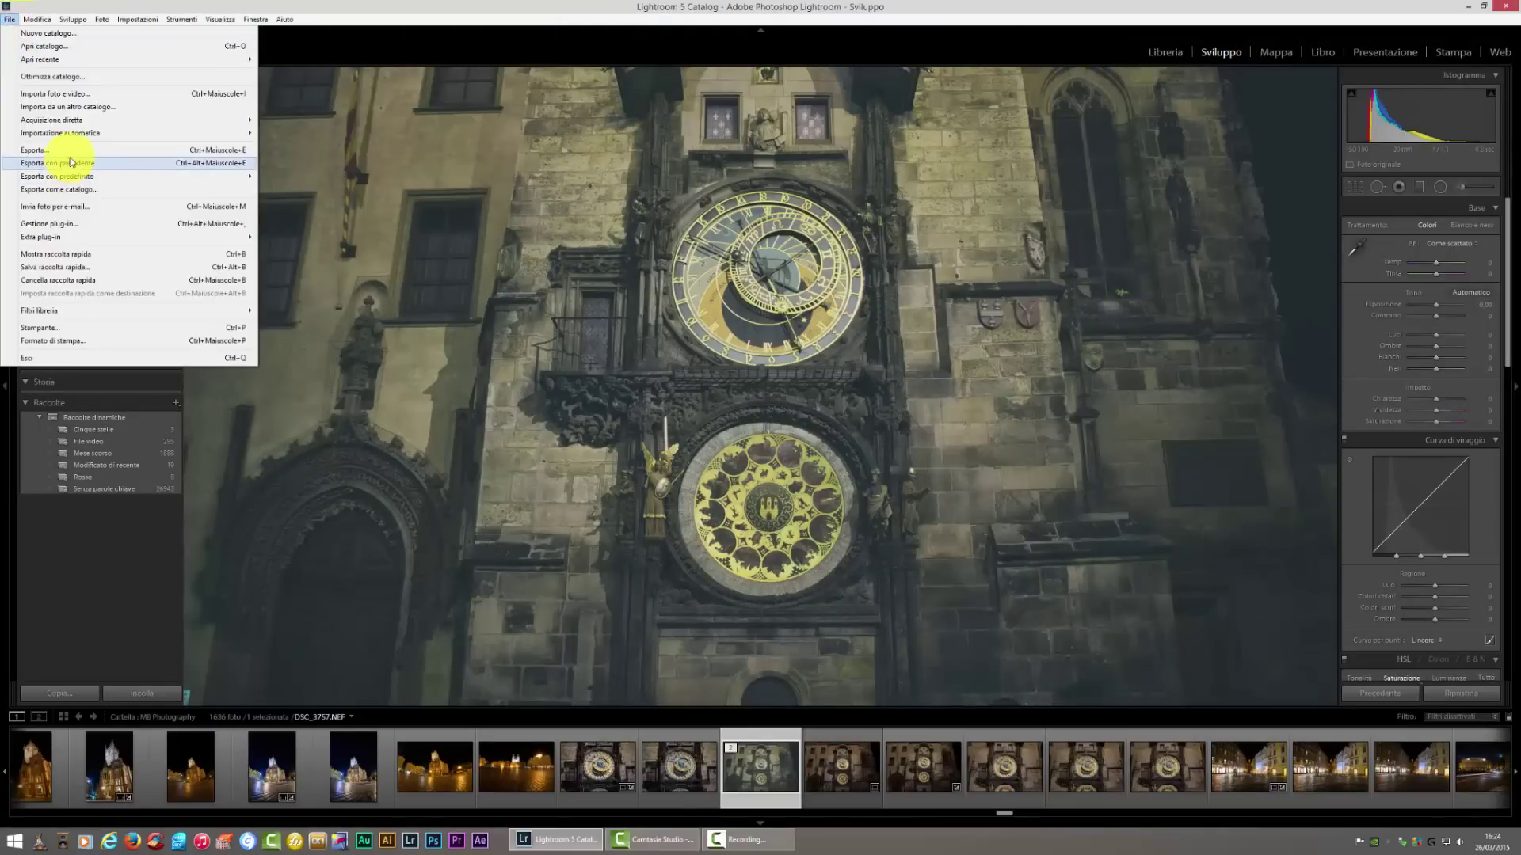
{"action": "left_click", "coordinate": [63, 162]}
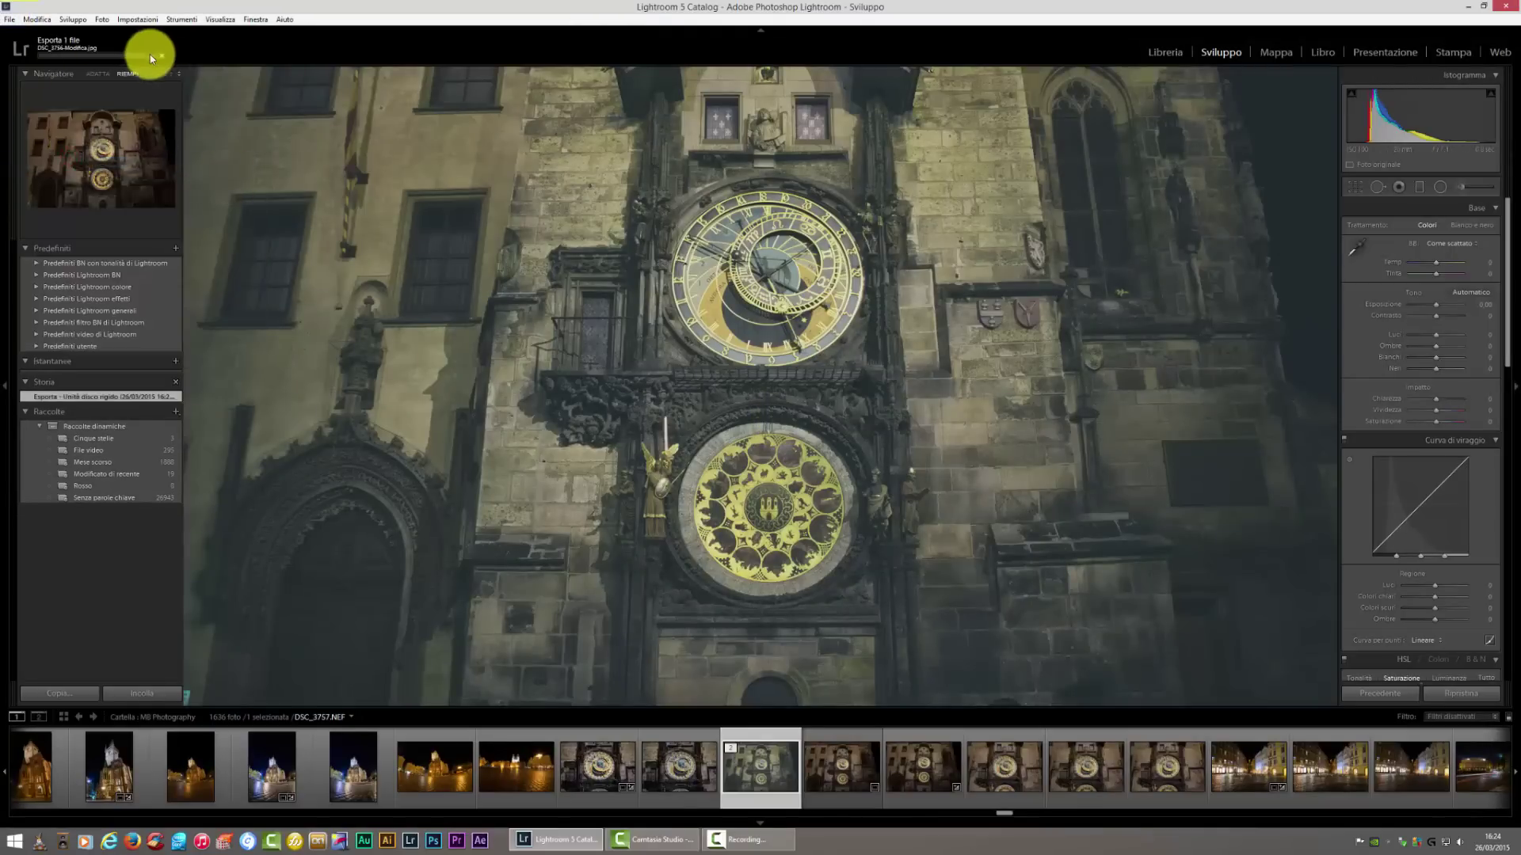
{"action": "left_click", "coordinate": [9, 19]}
{"action": "left_click", "coordinate": [695, 343]}
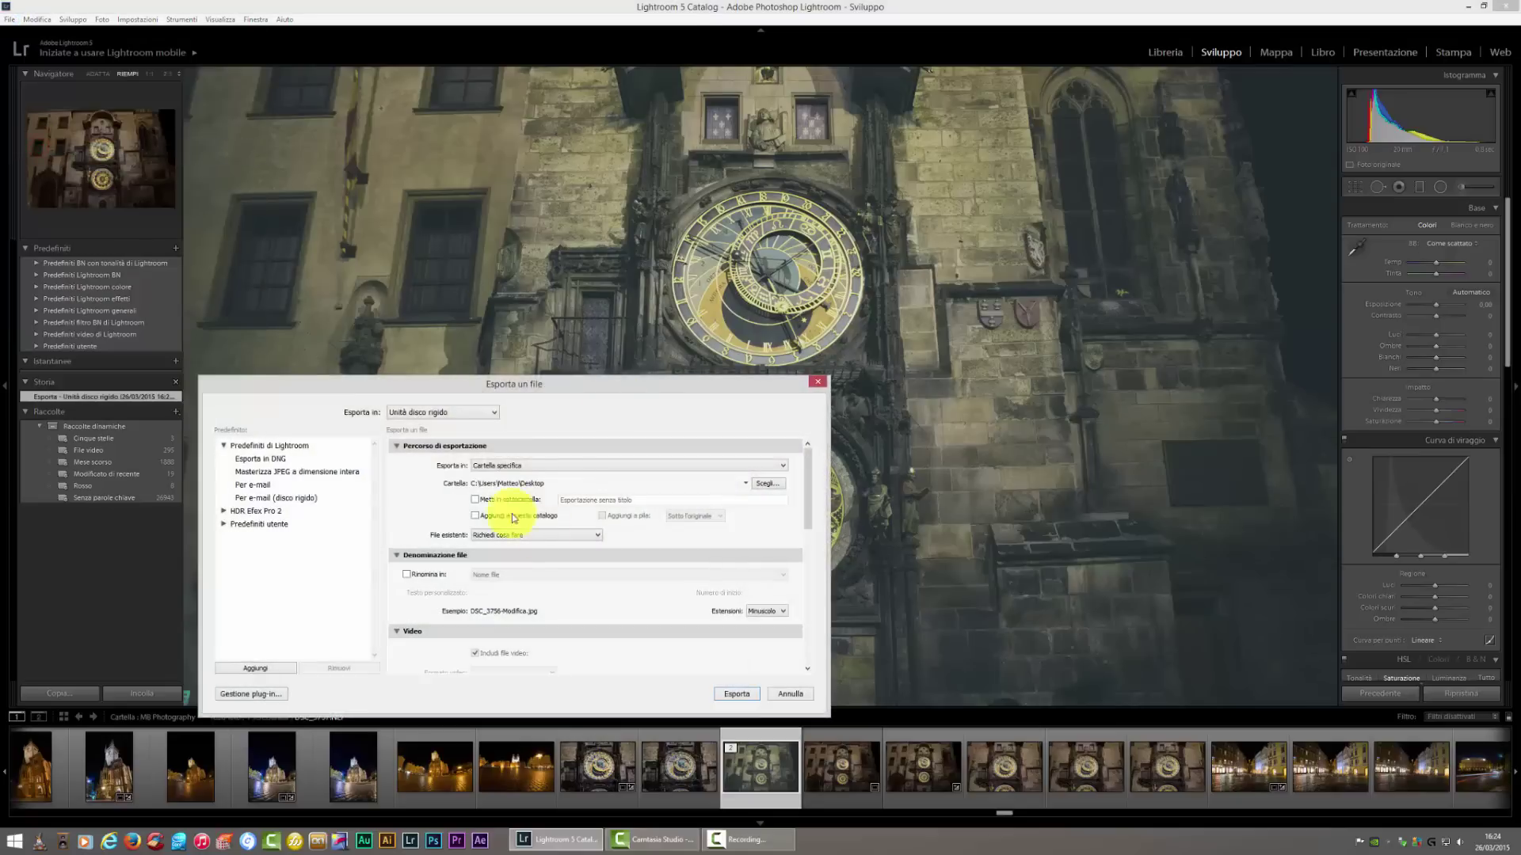
- Enable Filigrana, choose 'firma basso destra', and close Export without exporting
{"action": "left_click_drag", "start_coordinate": [807, 485], "coordinate": [809, 630]}
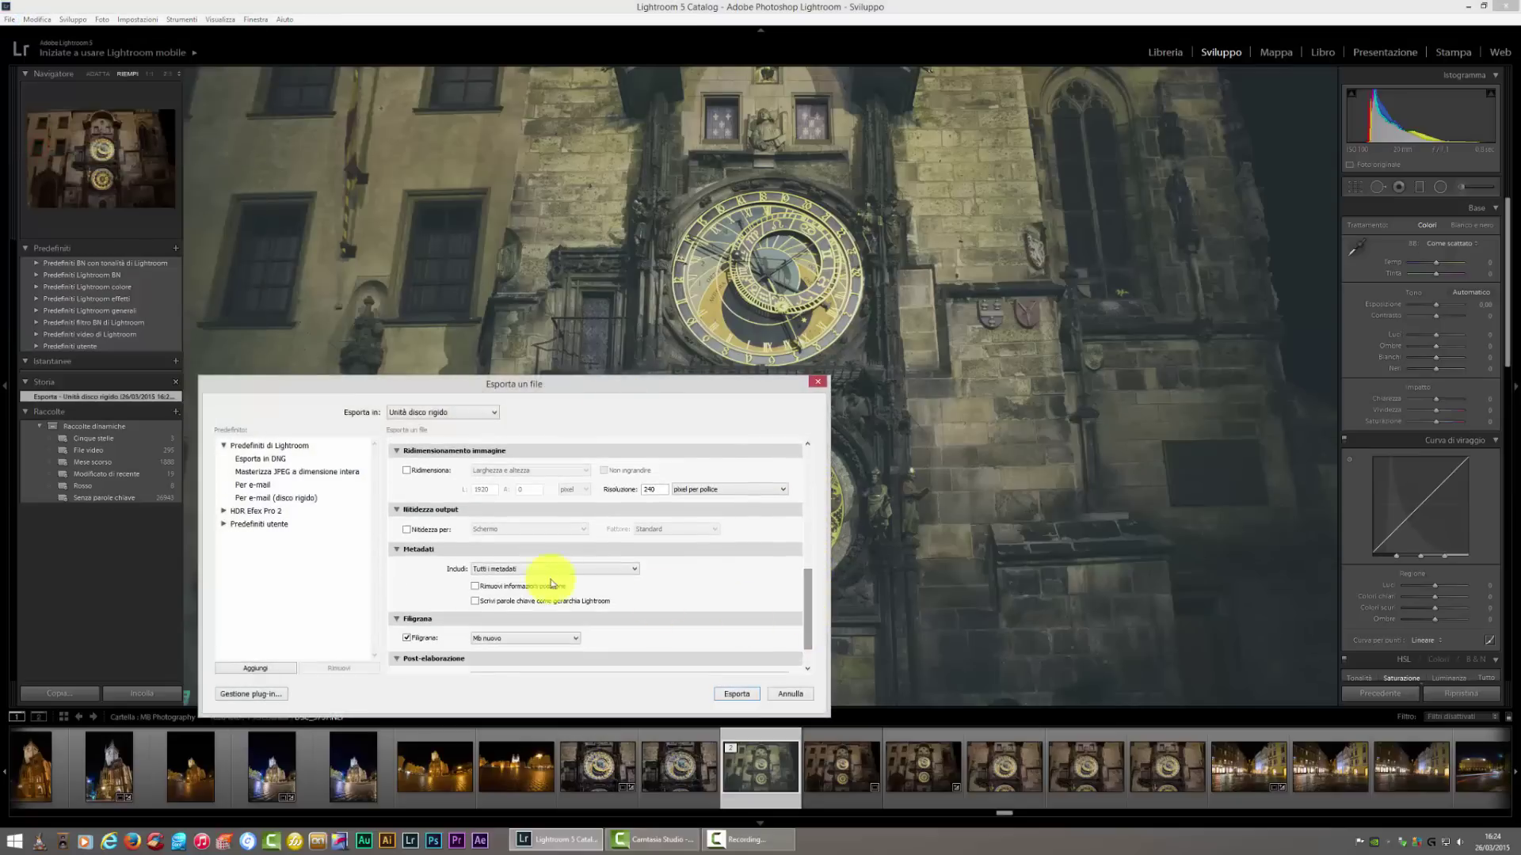
{"action": "left_click", "coordinate": [417, 640]}
{"action": "left_click", "coordinate": [510, 638]}
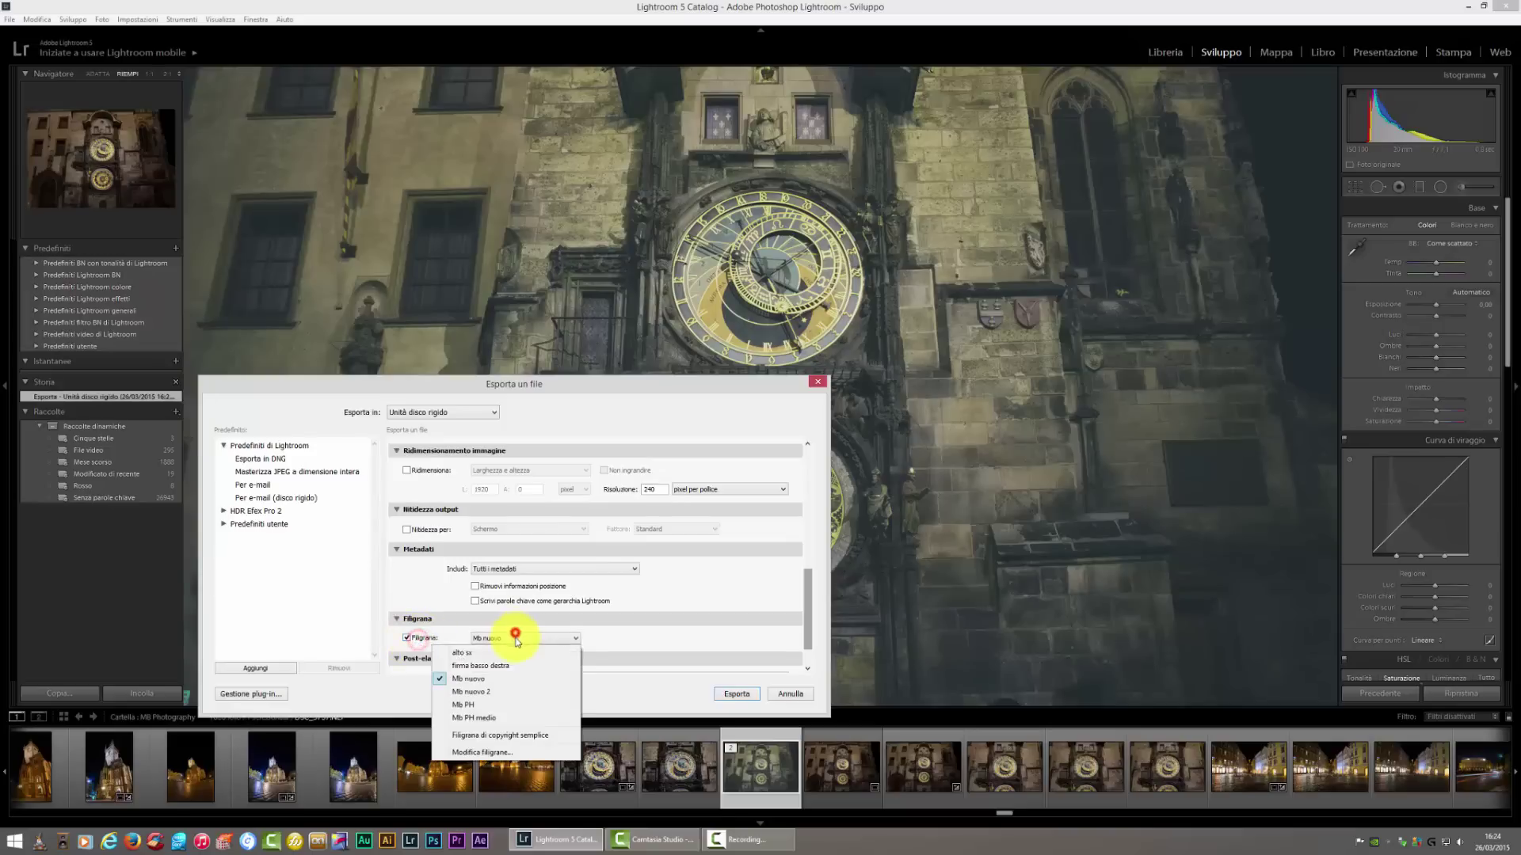
{"action": "left_click", "coordinate": [530, 667]}
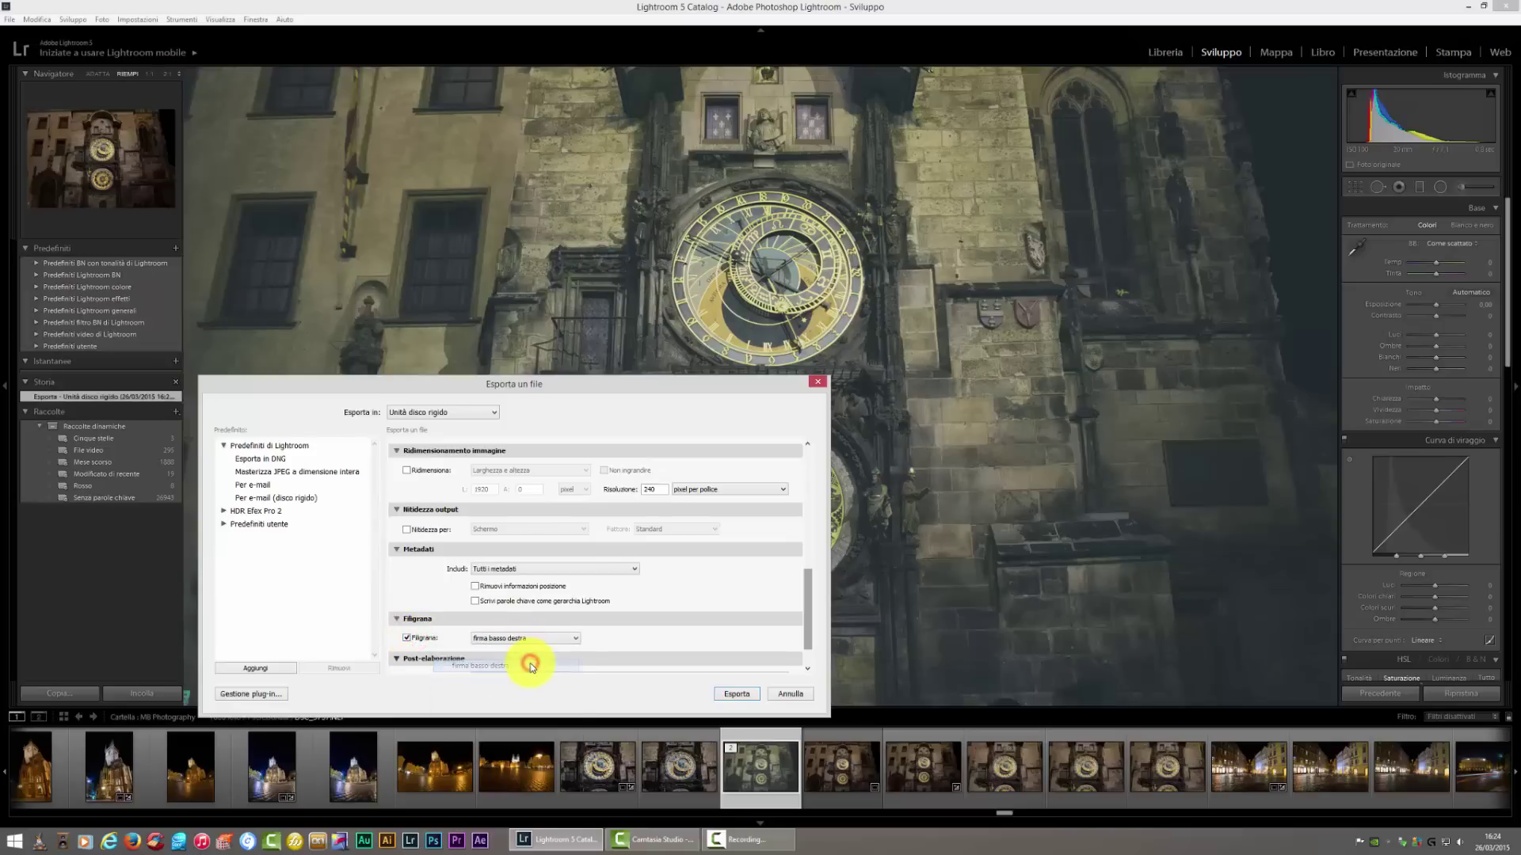
{"action": "left_click", "coordinate": [798, 693]}
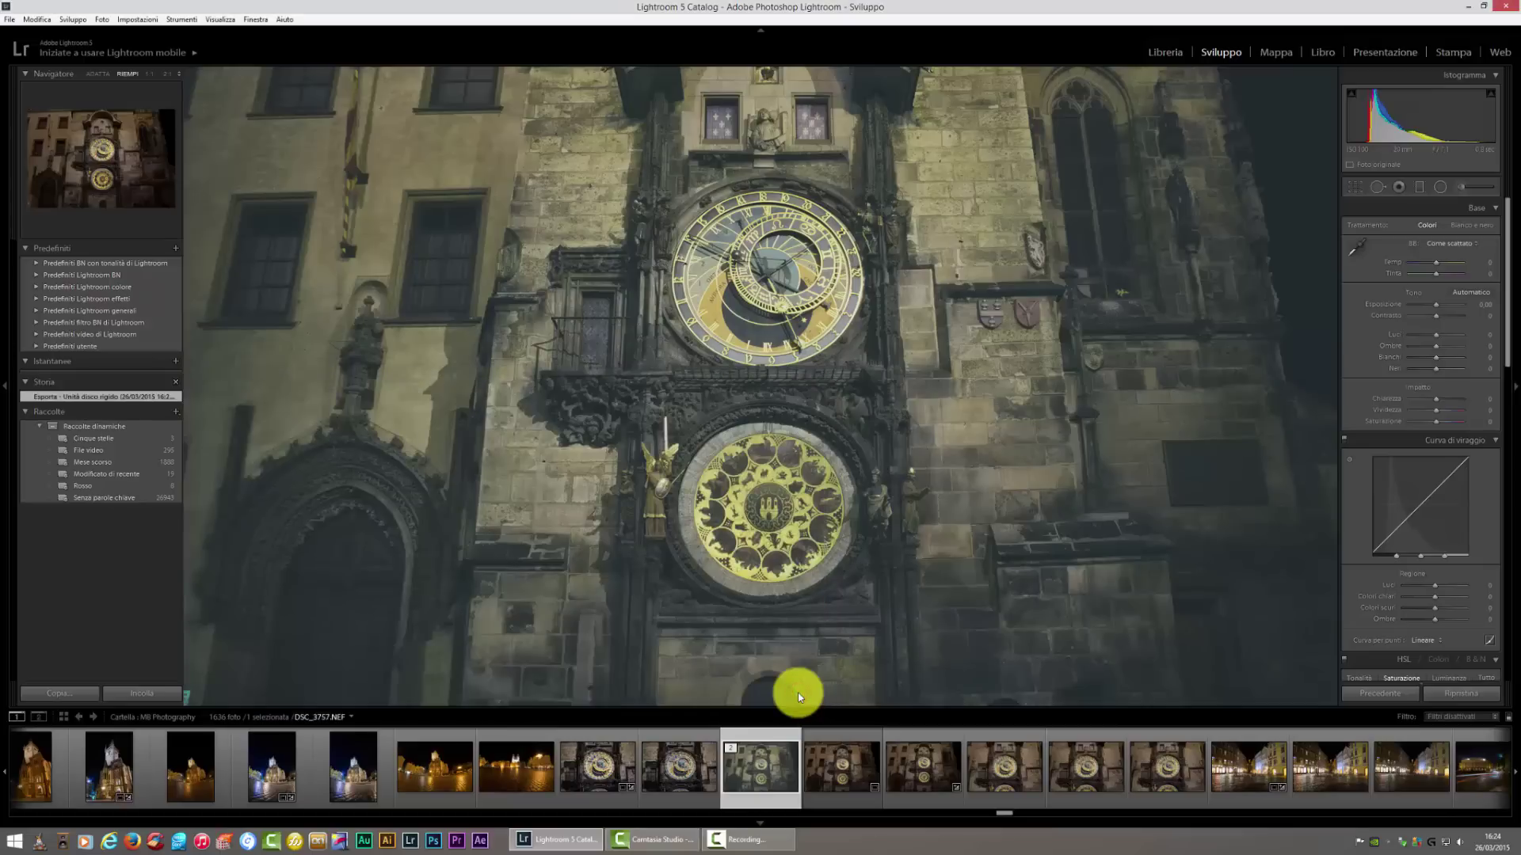
- After glancing at the clock photos, select 17 filmstrip photos starting from DSC_3750.NEF
{"action": "left_click", "coordinate": [684, 736]}
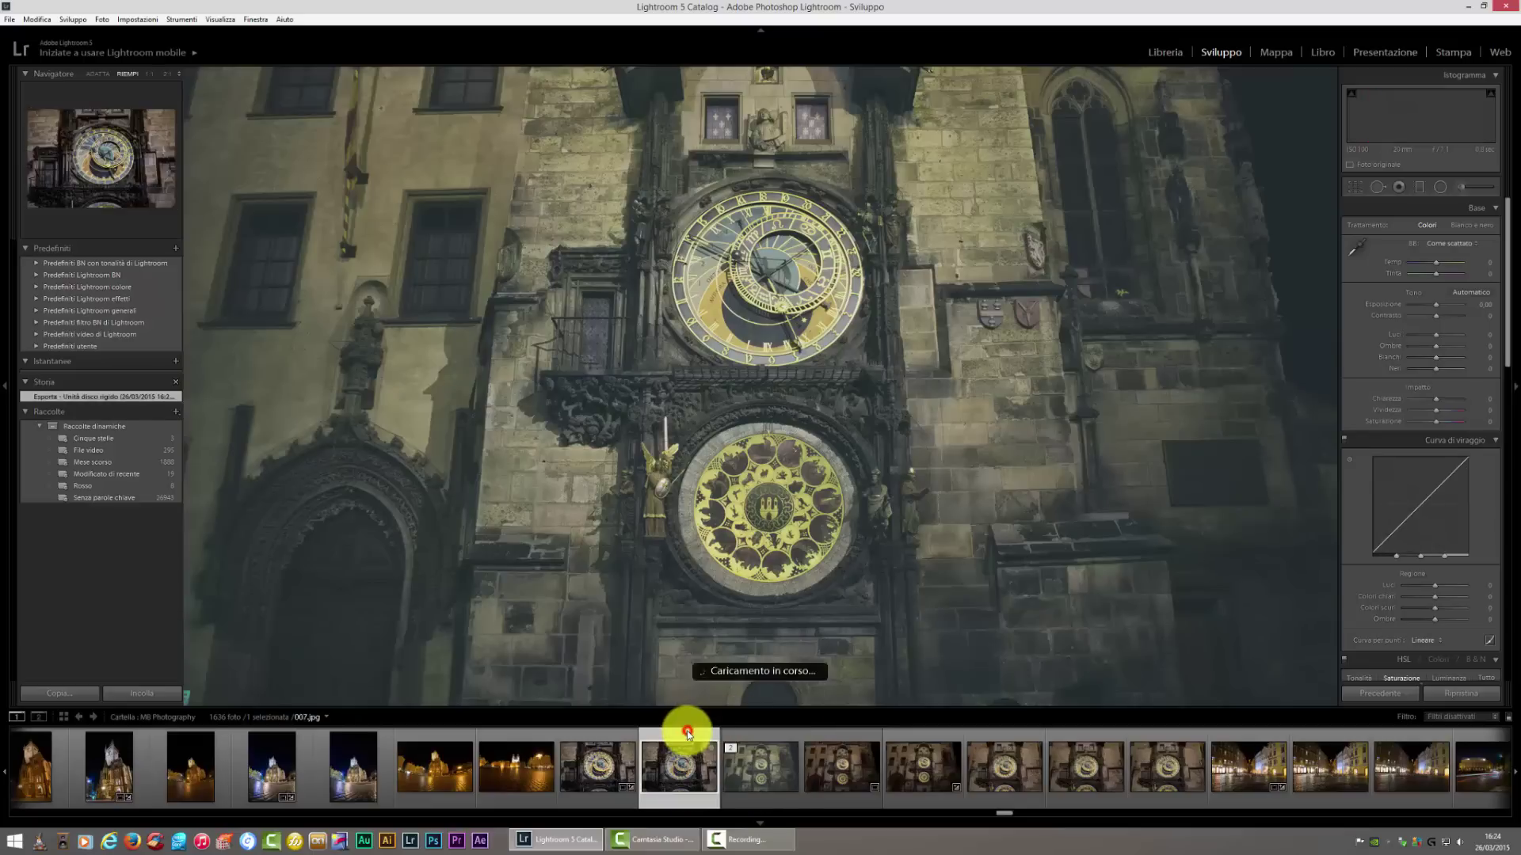
{"action": "left_click", "coordinate": [760, 775]}
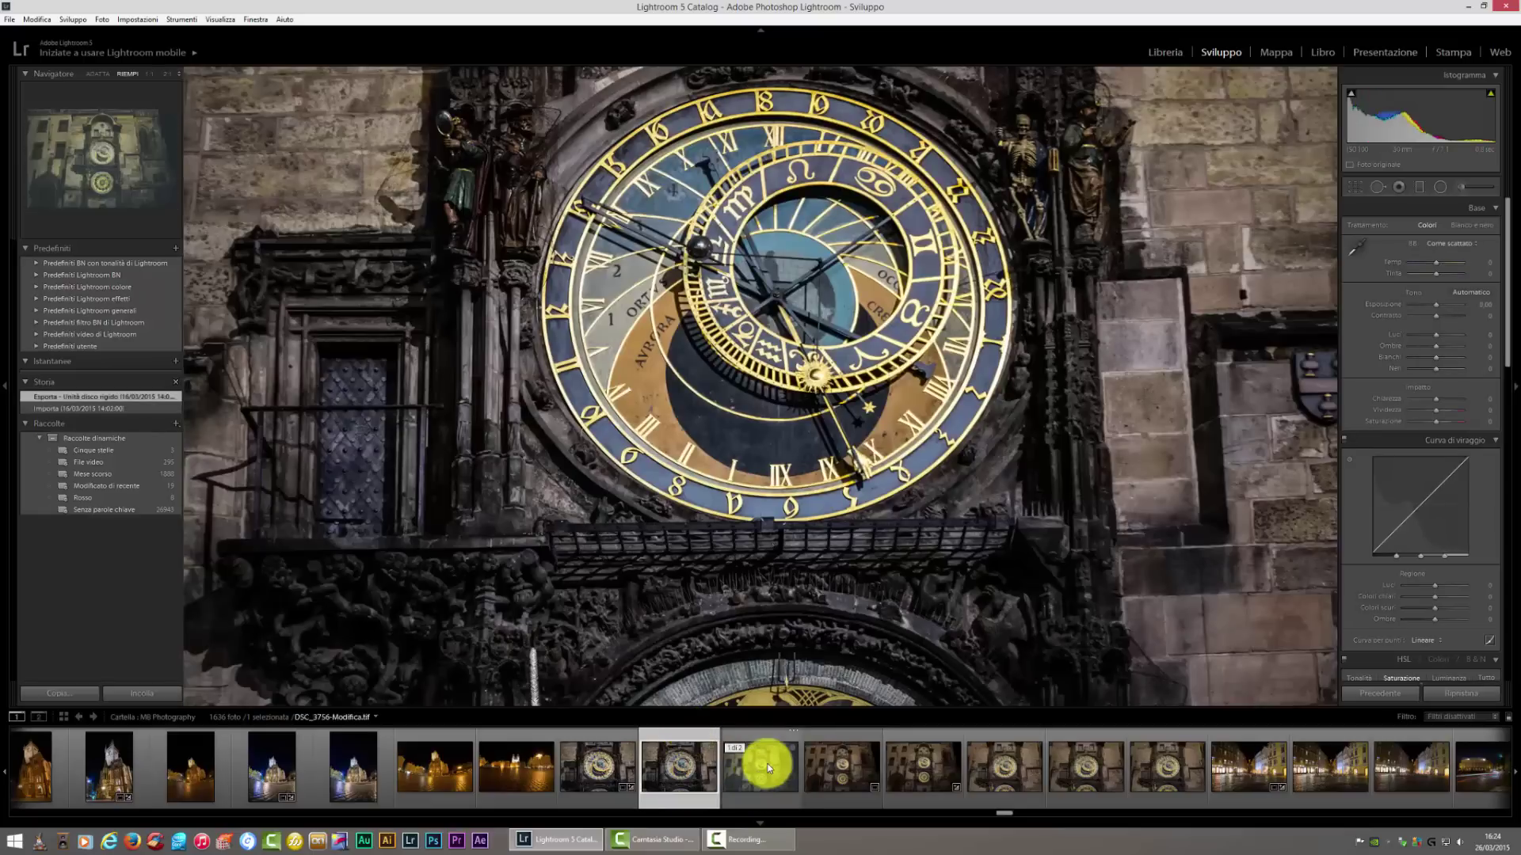
{"action": "left_click", "coordinate": [766, 767]}
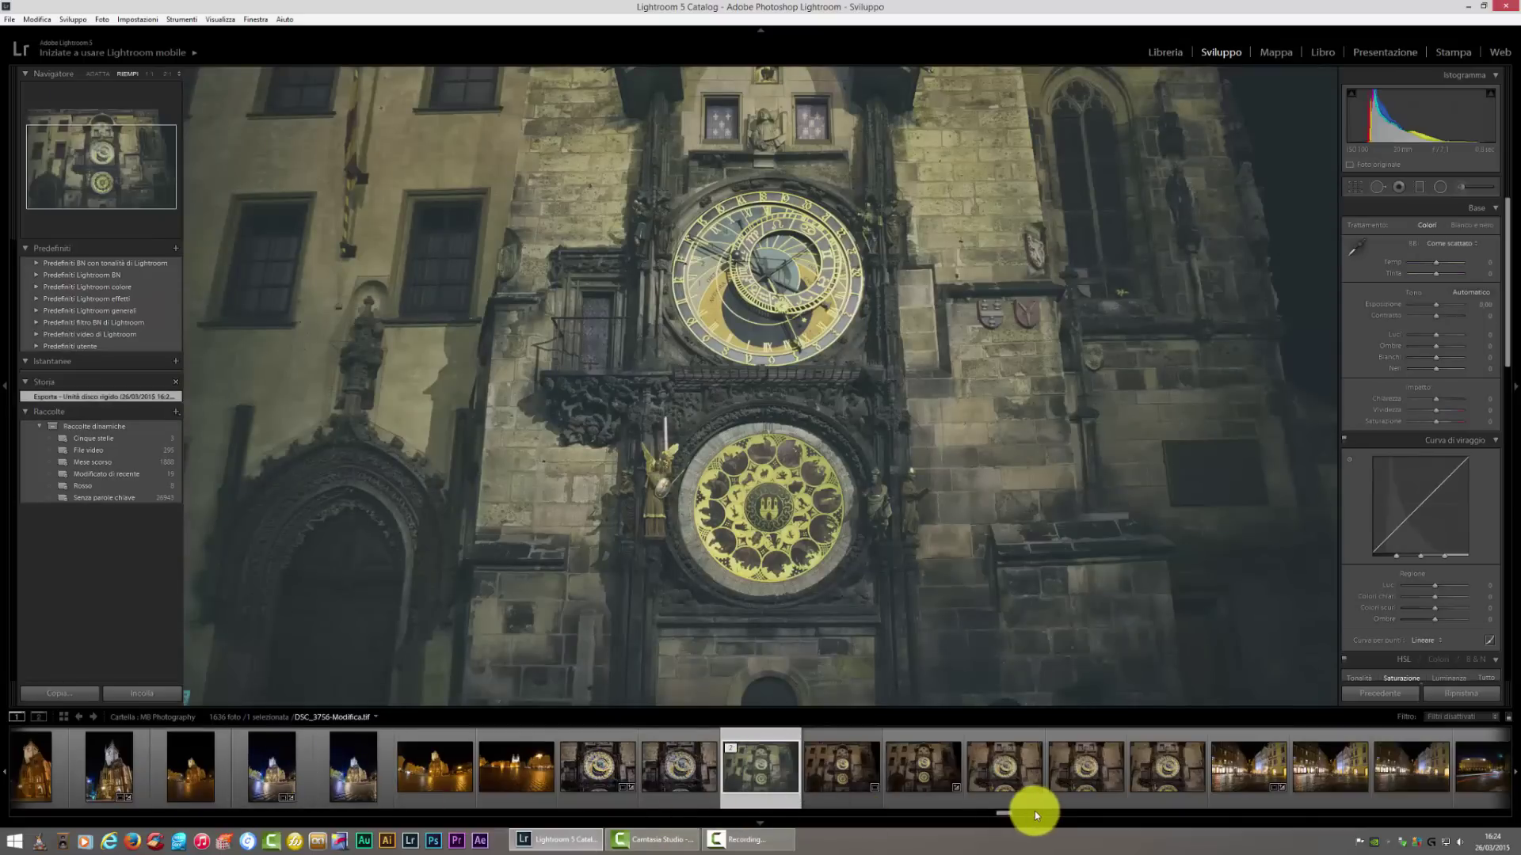
{"action": "left_click", "coordinate": [101, 782]}
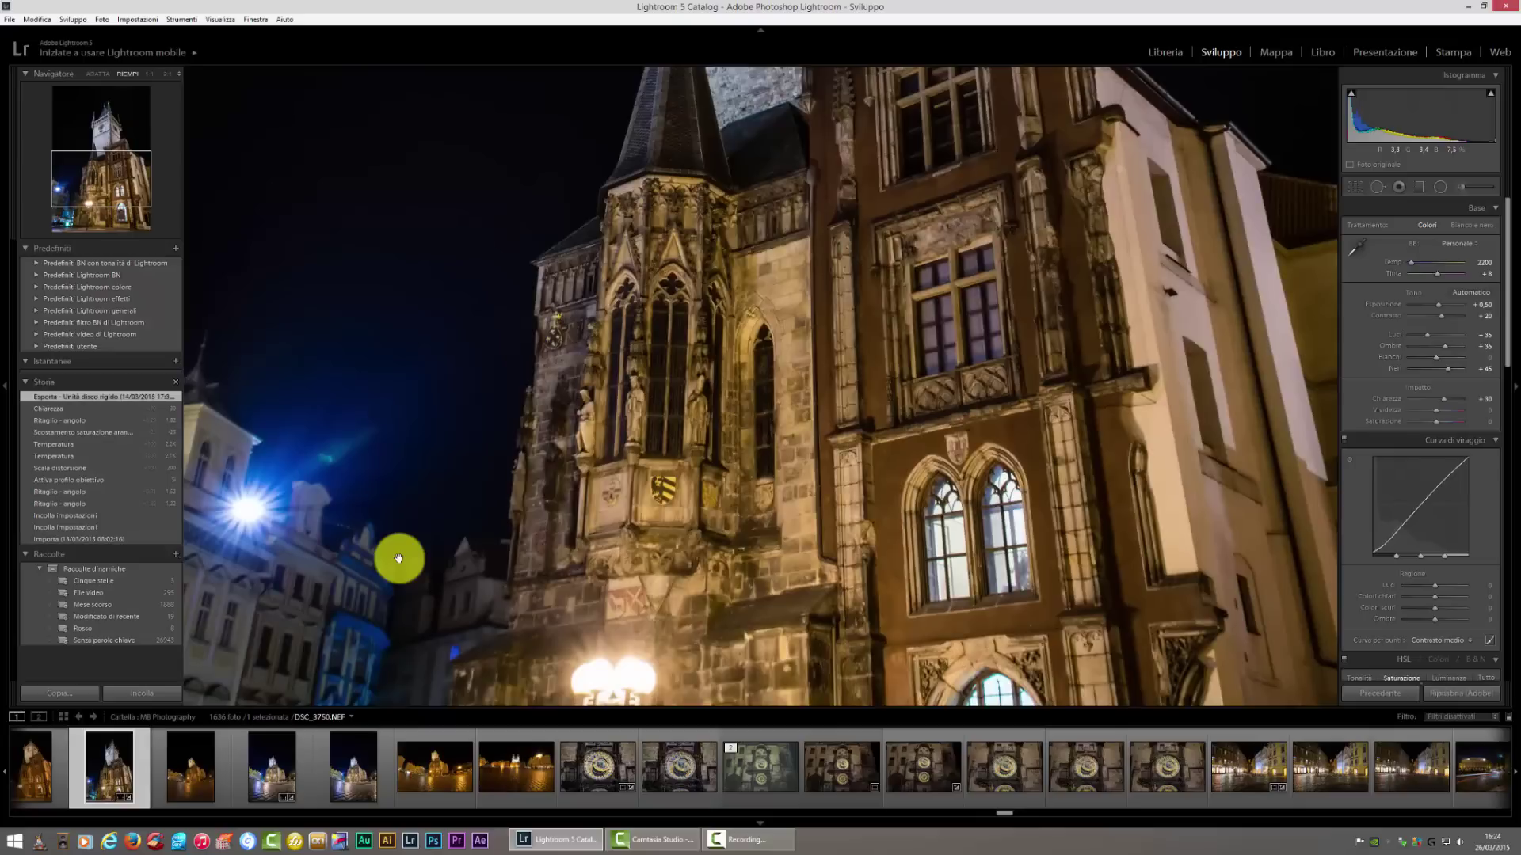
{"action": "left_click", "coordinate": [1408, 806], "text": "shift"}
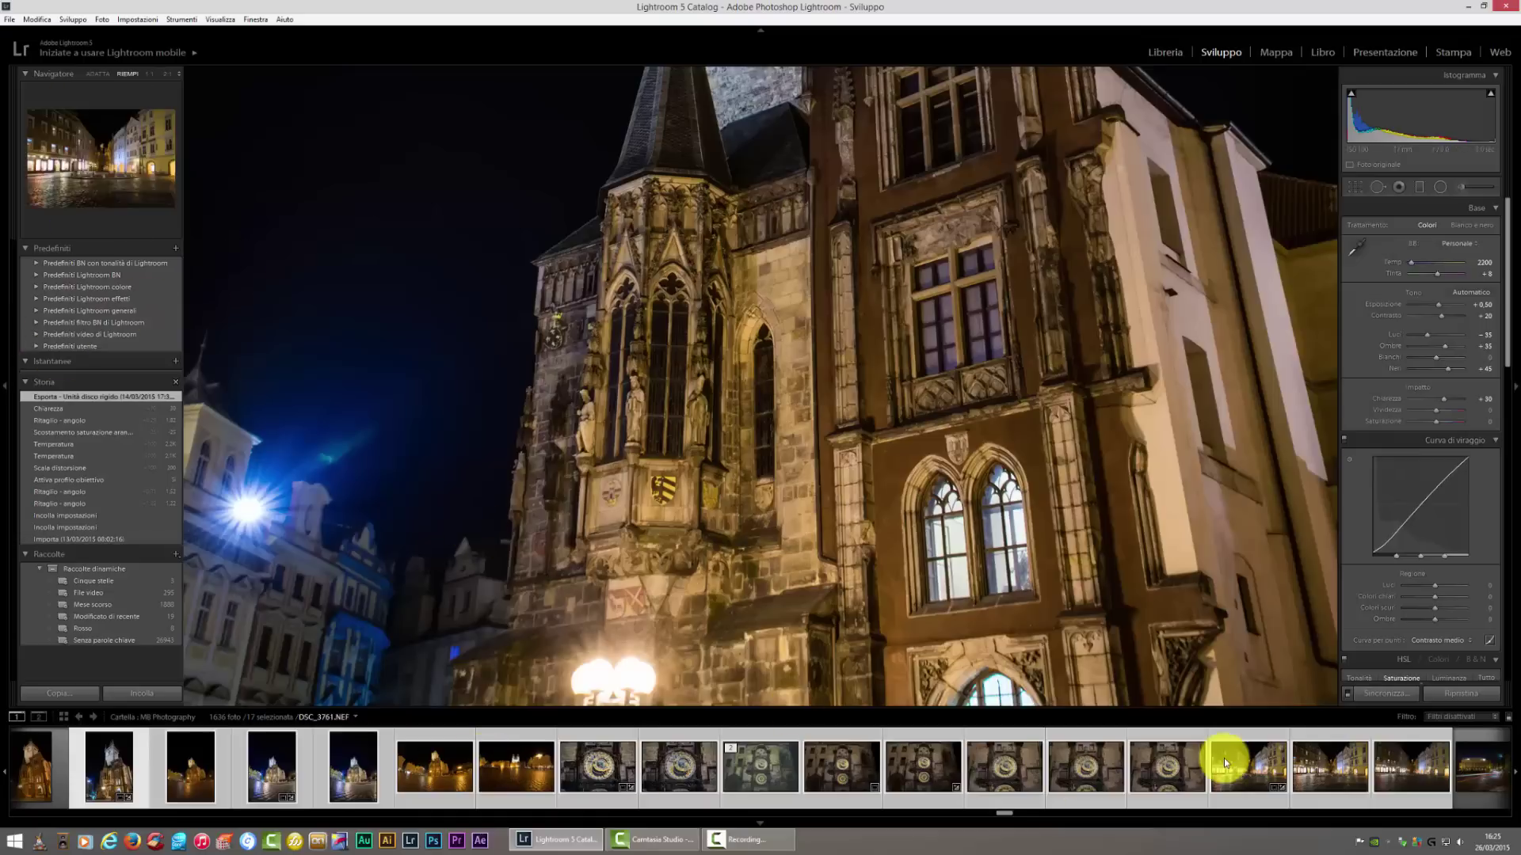
{"action": "left_click", "coordinate": [14, 20]}
{"action": "left_click", "coordinate": [55, 158]}
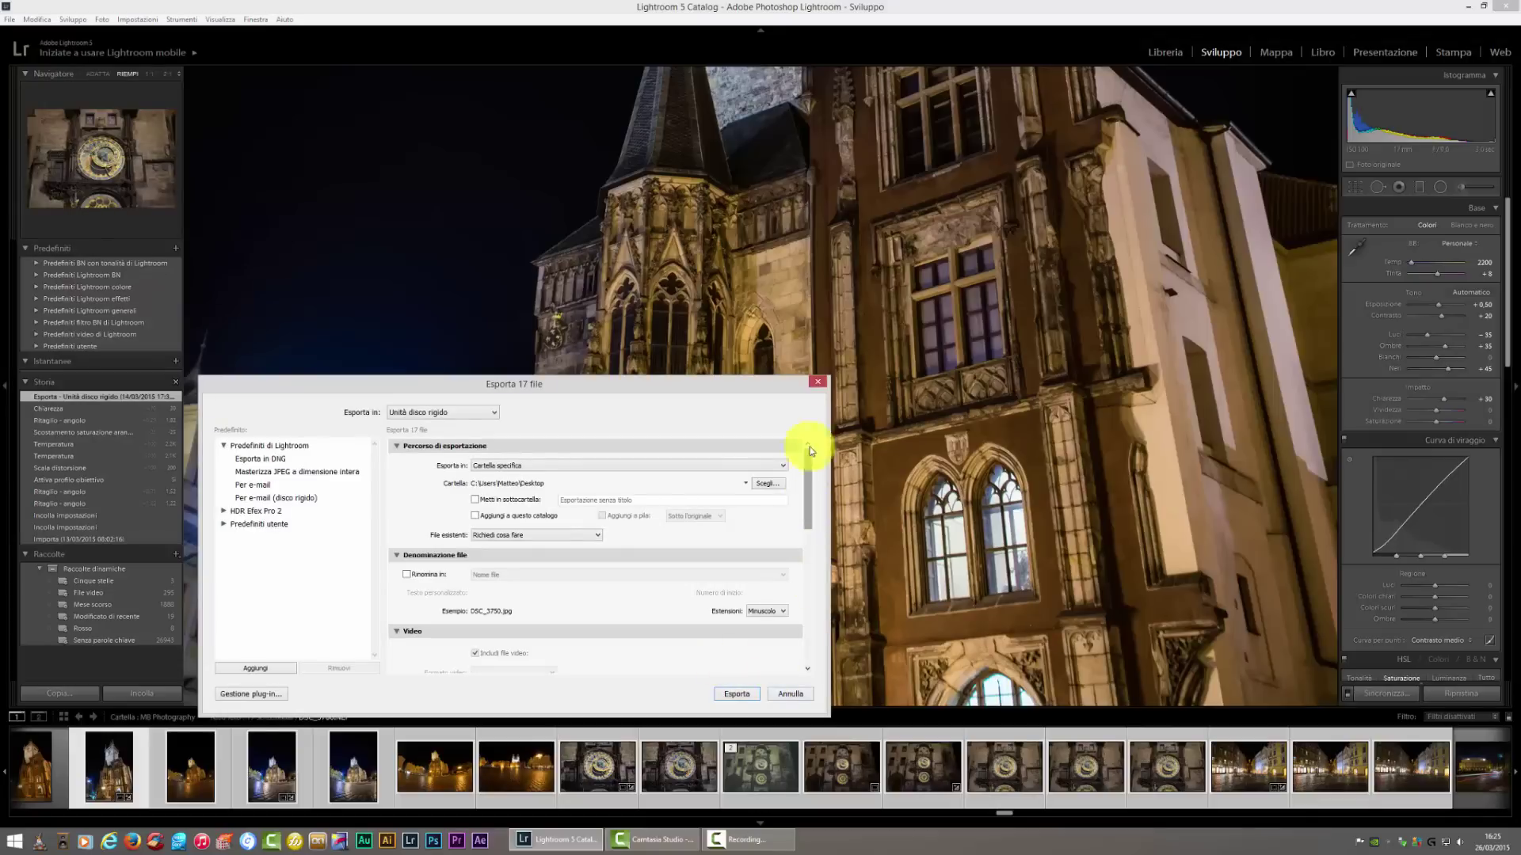
{"action": "left_click_drag", "start_coordinate": [807, 483], "coordinate": [803, 582]}
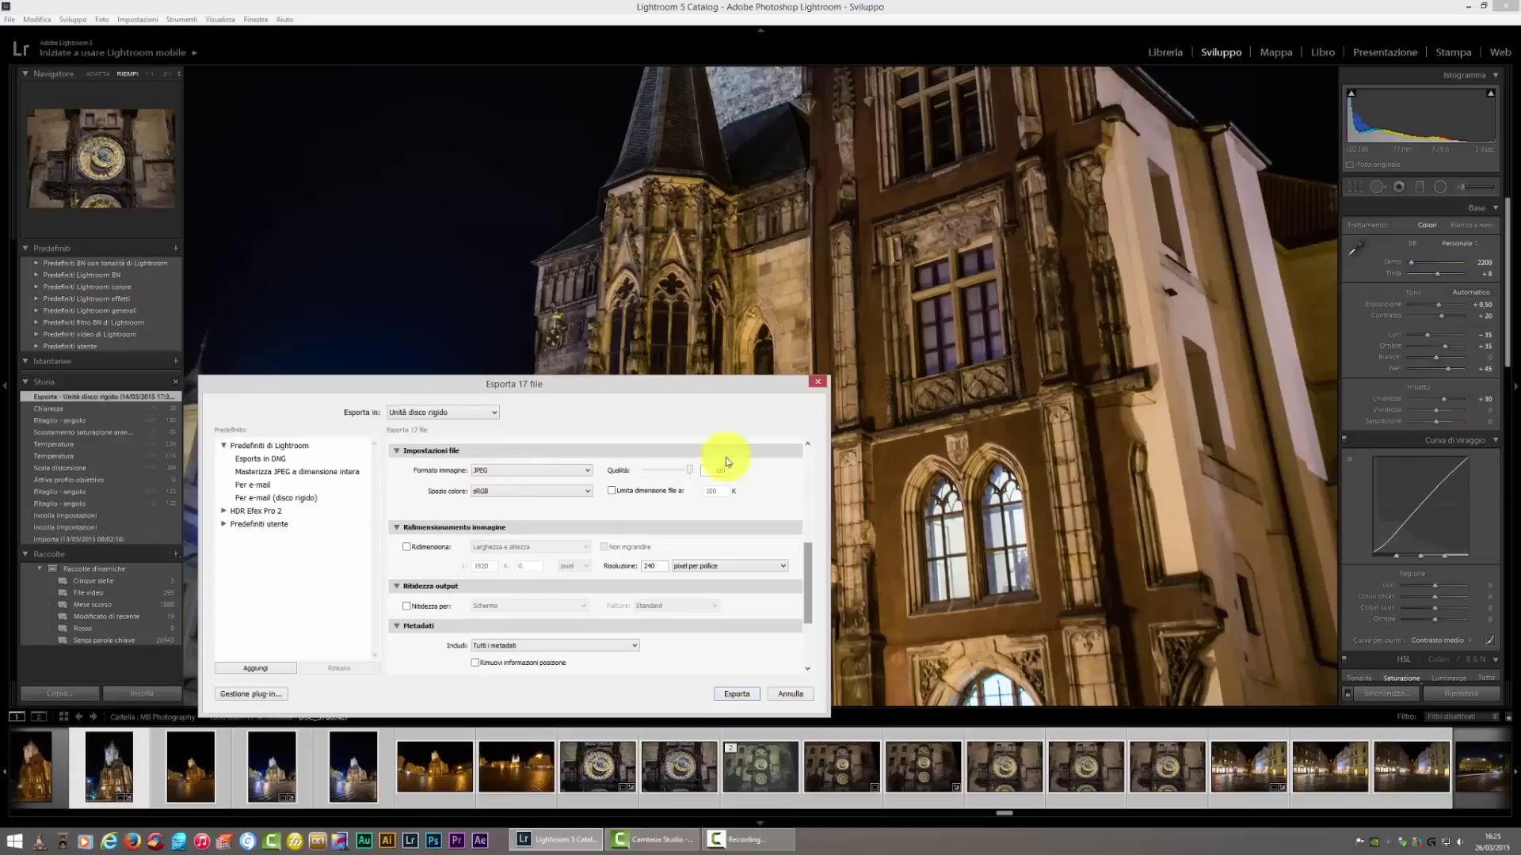
{"action": "left_click", "coordinate": [819, 382]}
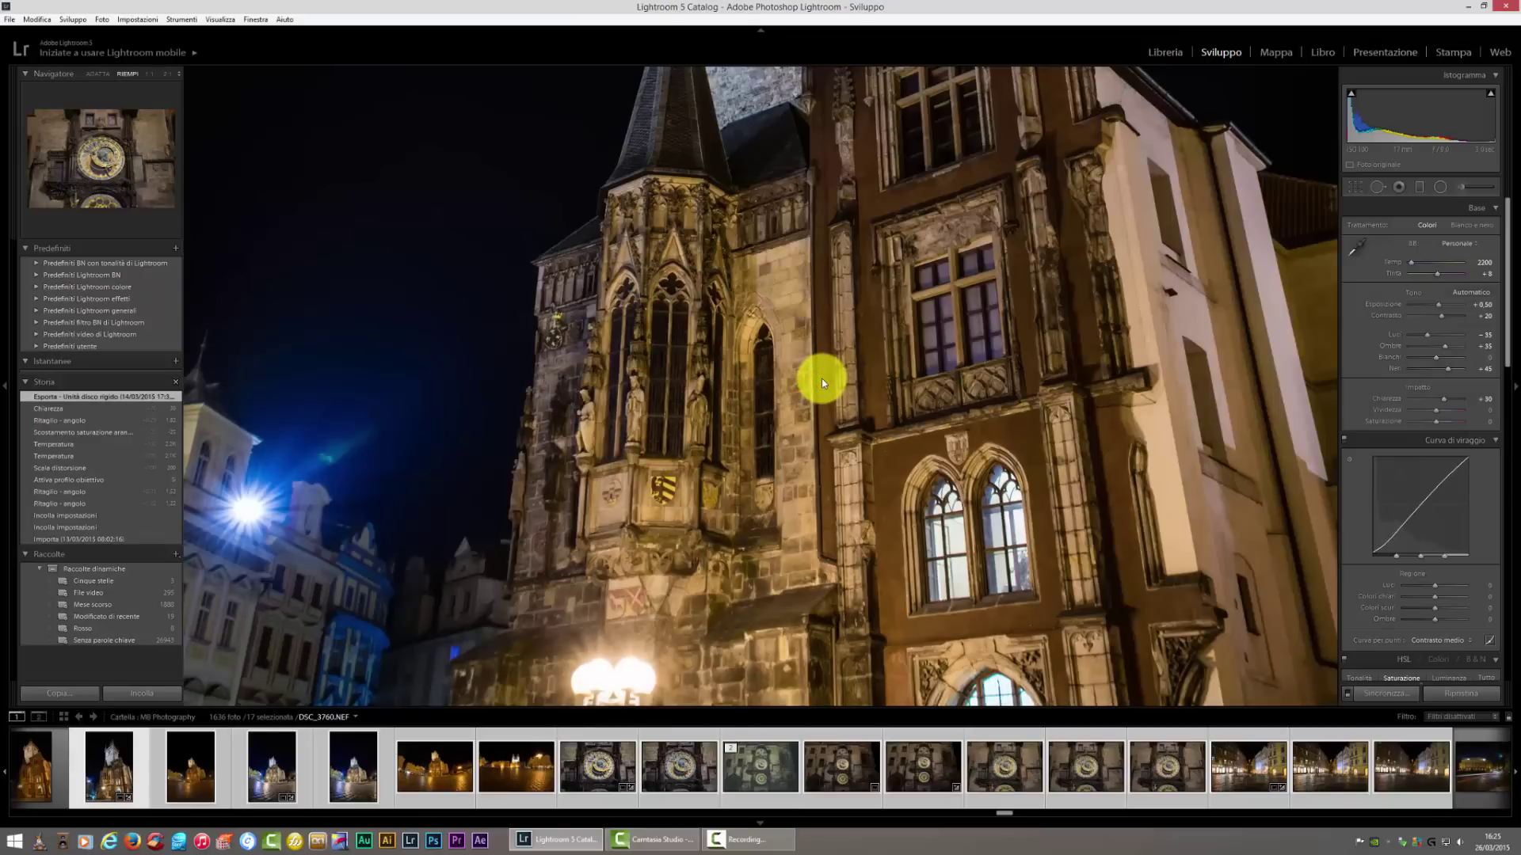
- Check DSC_3754 at 2:1 and 007.jpg, then return to DSC_3756-Modifica.tif
{"action": "left_click", "coordinate": [524, 773]}
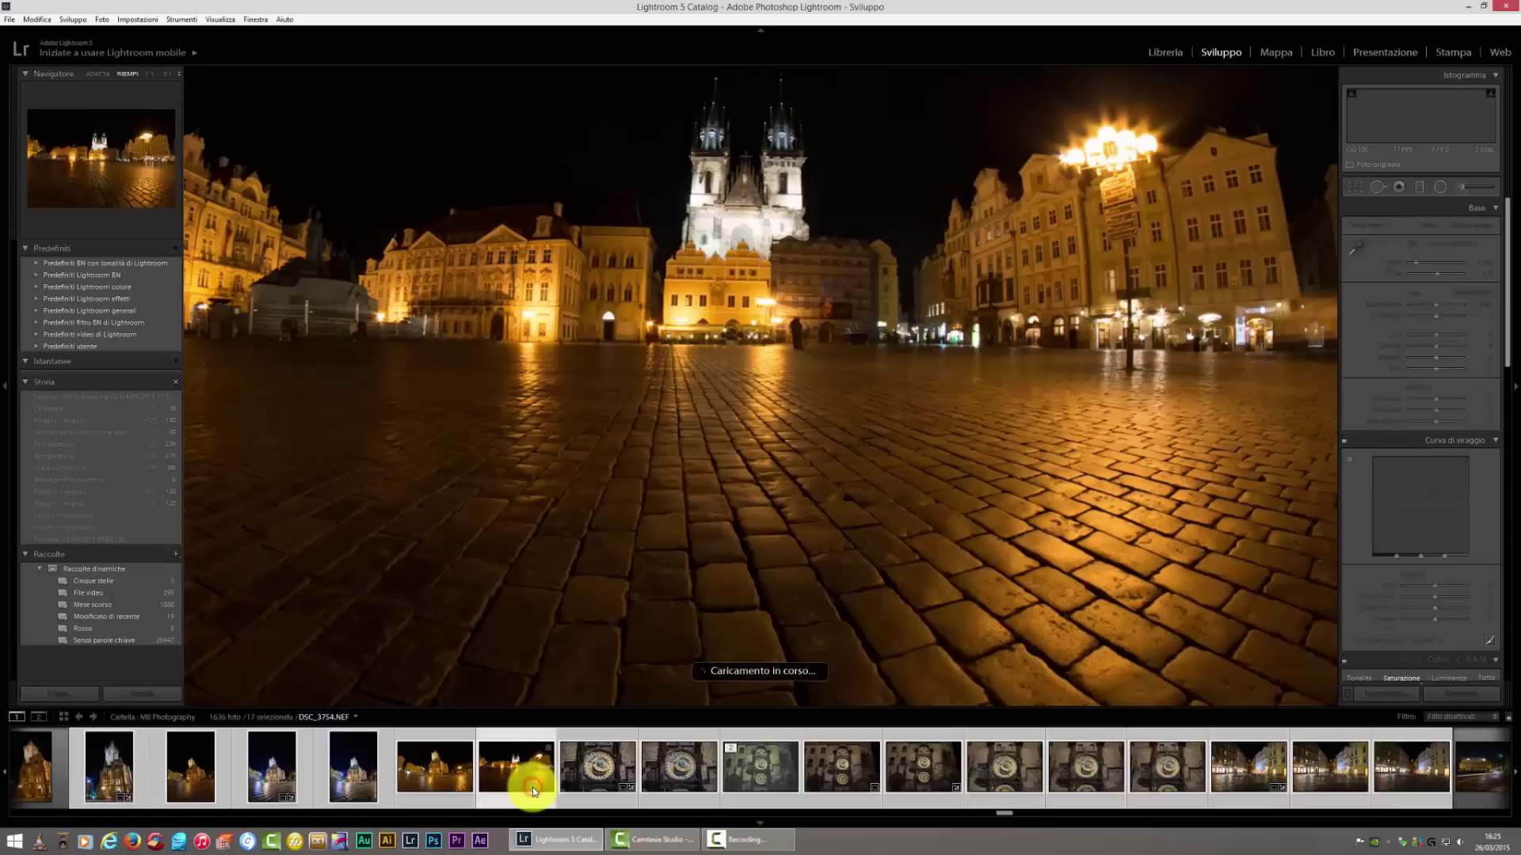
{"action": "left_click", "coordinate": [703, 643]}
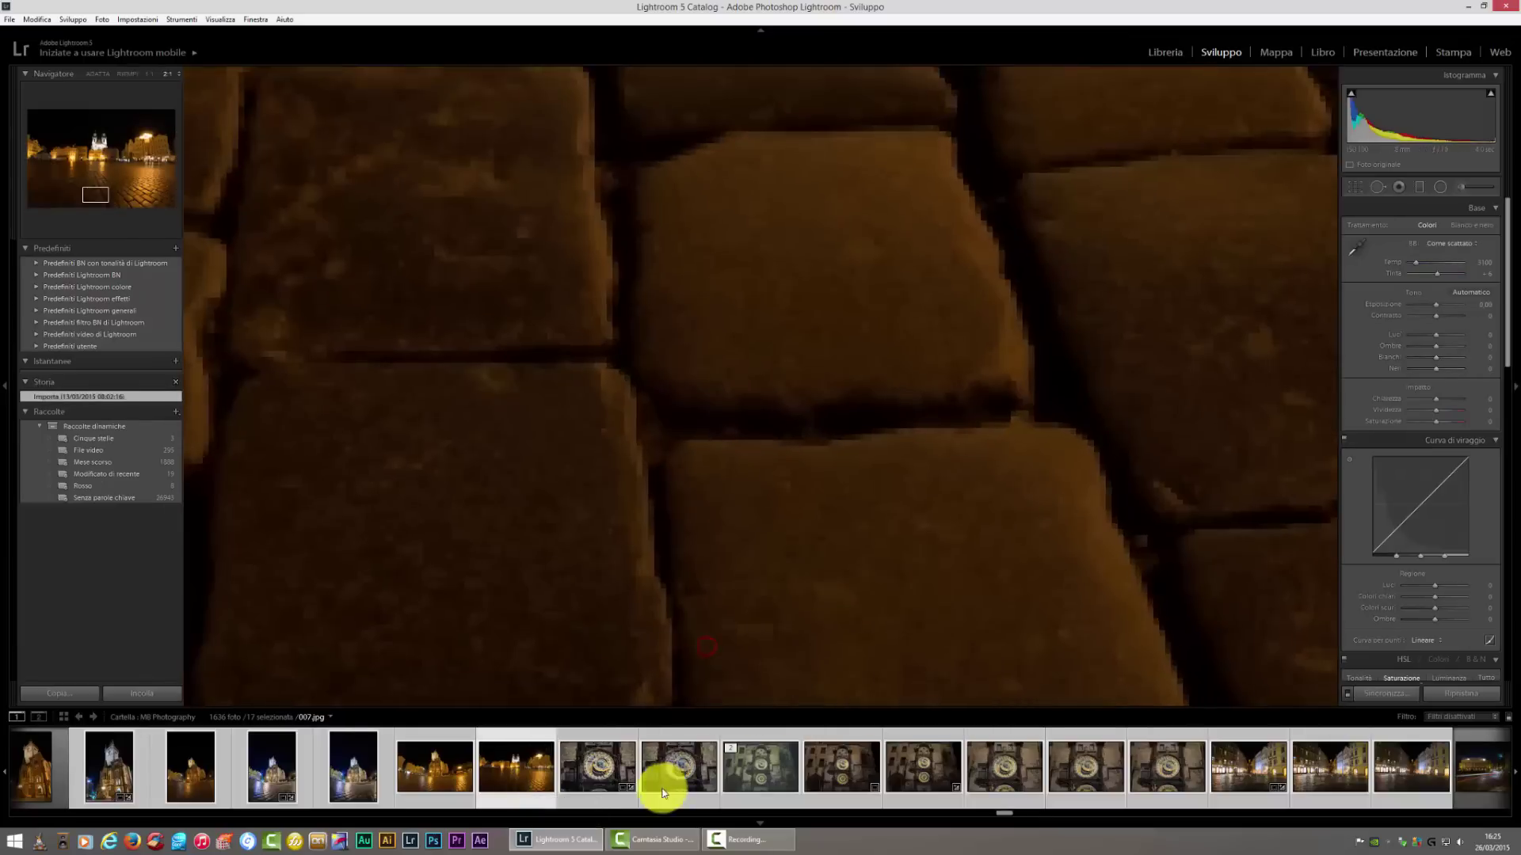
{"action": "left_click", "coordinate": [666, 639]}
{"action": "left_click", "coordinate": [610, 788]}
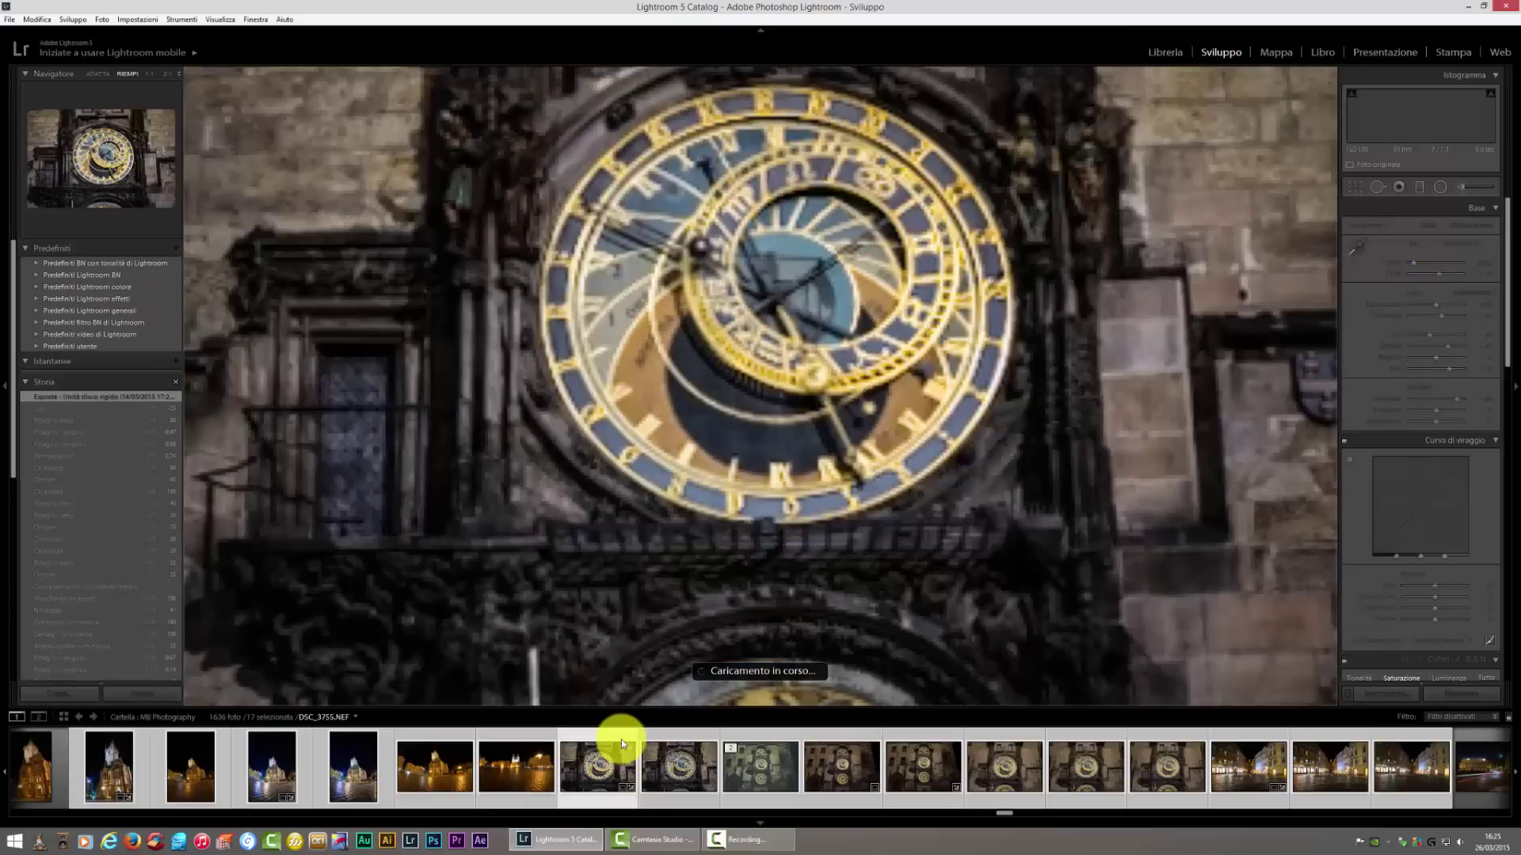
{"action": "left_click", "coordinate": [764, 757]}
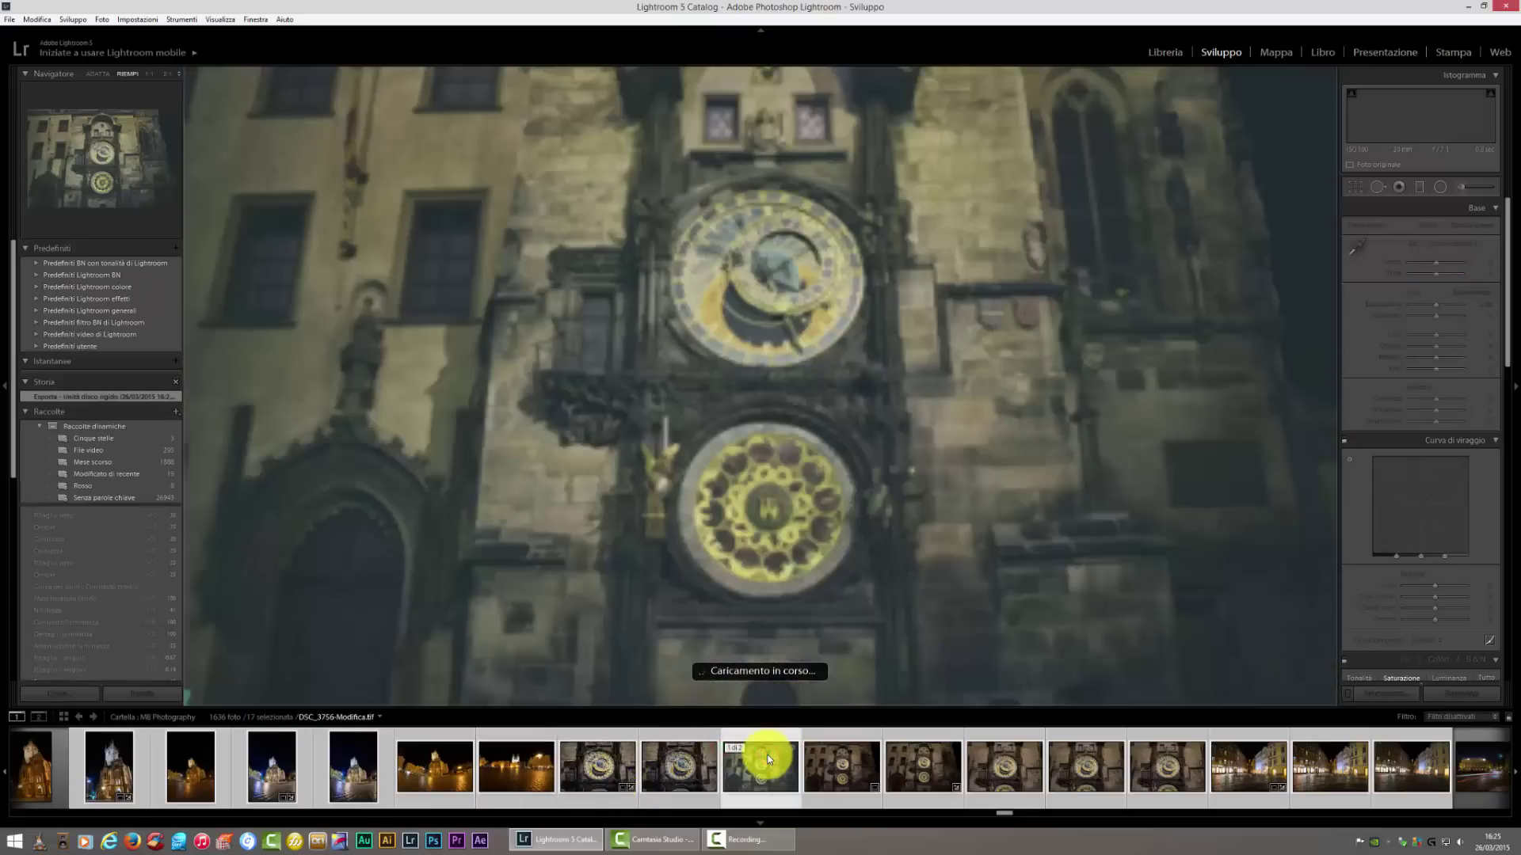